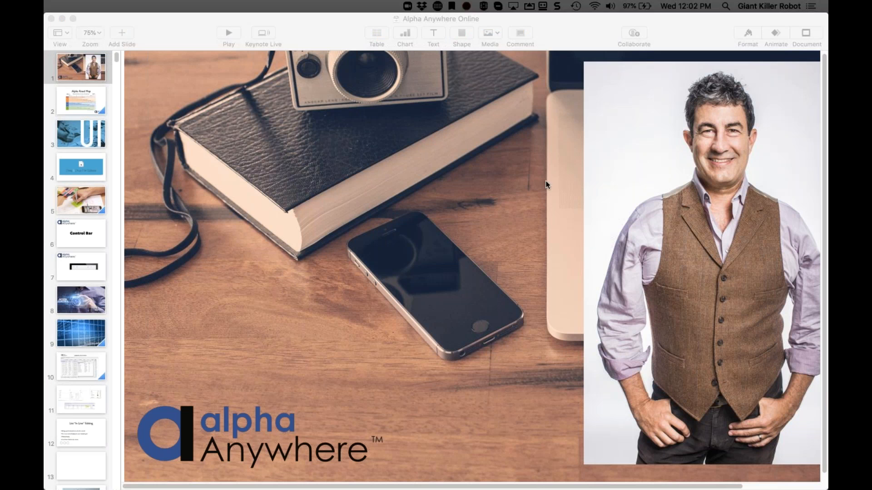
- Switch to the Alpha DevCon 2020 page in Chrome and review the event description and registration benefits
{"action": "key", "text": "ctrl+Up"}
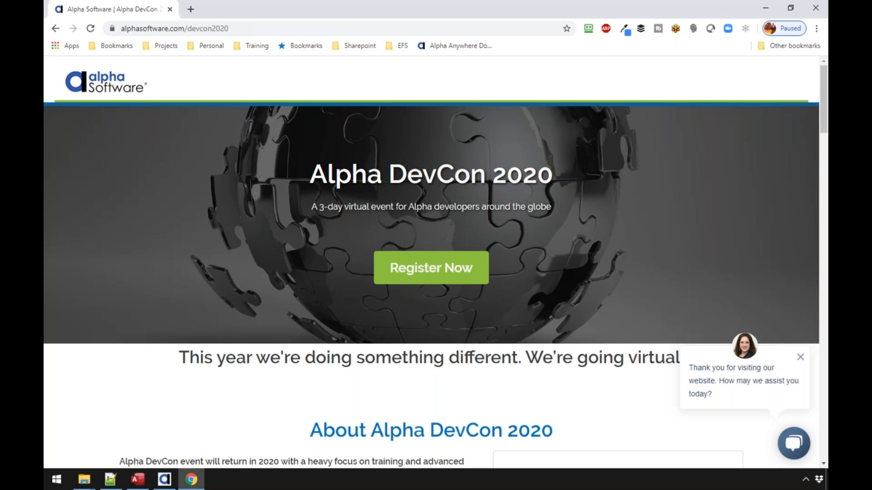
{"action": "scroll", "coordinate": [240, 281], "scroll_direction": "down", "scroll_amount": 3}
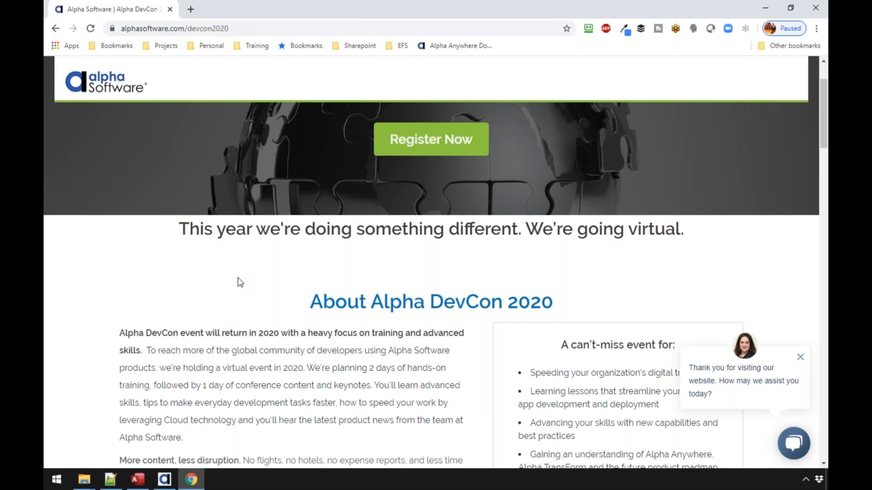
{"action": "scroll", "coordinate": [232, 294], "scroll_direction": "down", "scroll_amount": 2}
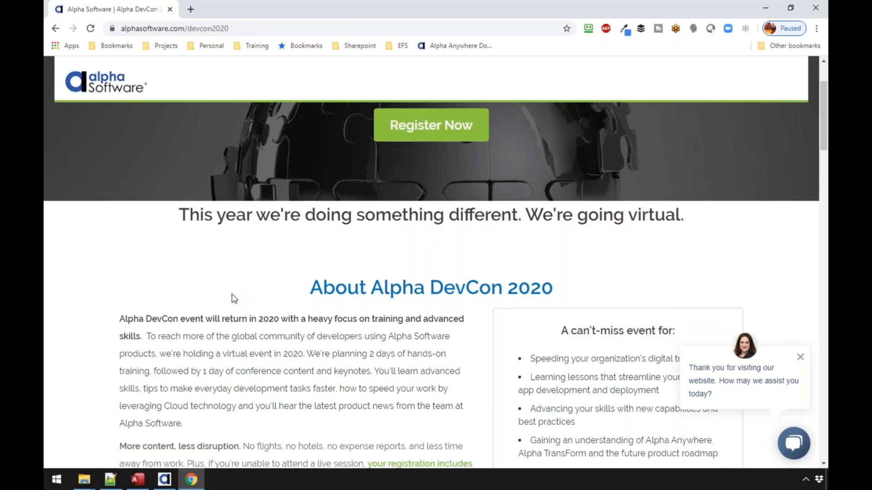
{"action": "scroll", "coordinate": [232, 297], "scroll_direction": "down", "scroll_amount": 1}
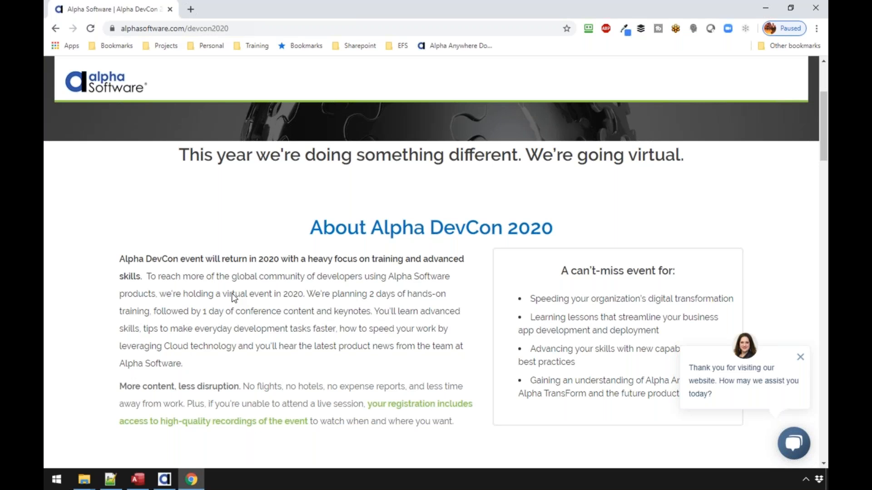
{"action": "scroll", "coordinate": [252, 294], "scroll_direction": "down", "scroll_amount": 1}
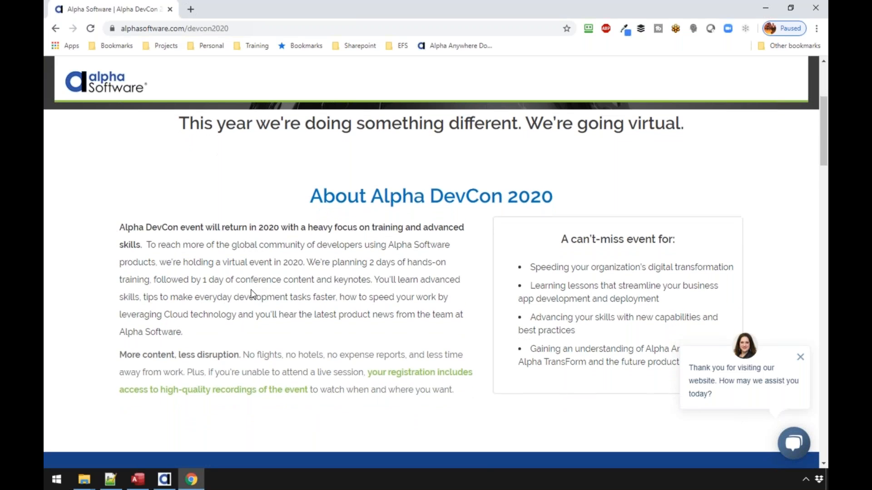
{"action": "scroll", "coordinate": [251, 291], "scroll_direction": "down", "scroll_amount": 3}
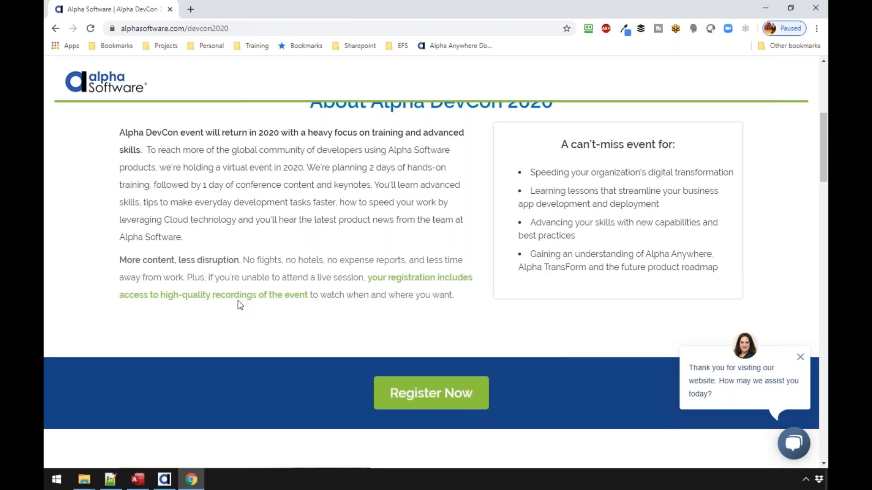
{"action": "scroll", "coordinate": [234, 311], "scroll_direction": "up", "scroll_amount": 7}
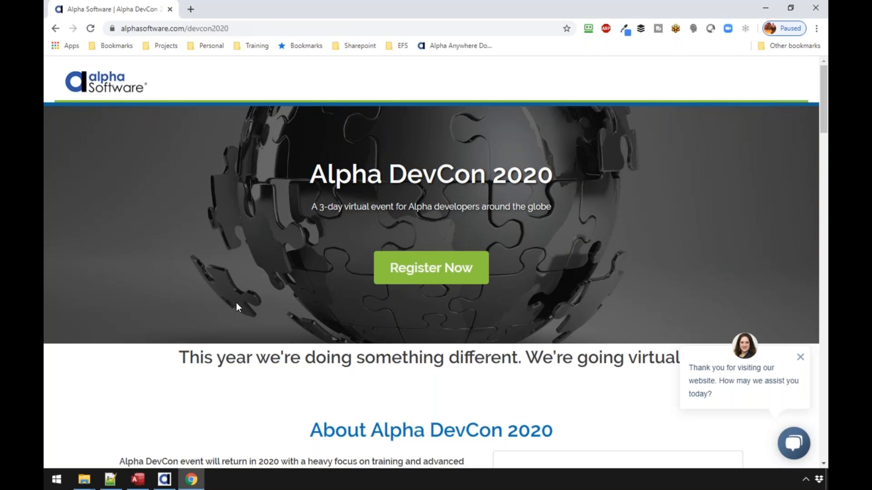
- Switch back to the Keynote presentation and show slide 3, followed by slide 5
{"action": "key", "text": "ctrl+Up"}
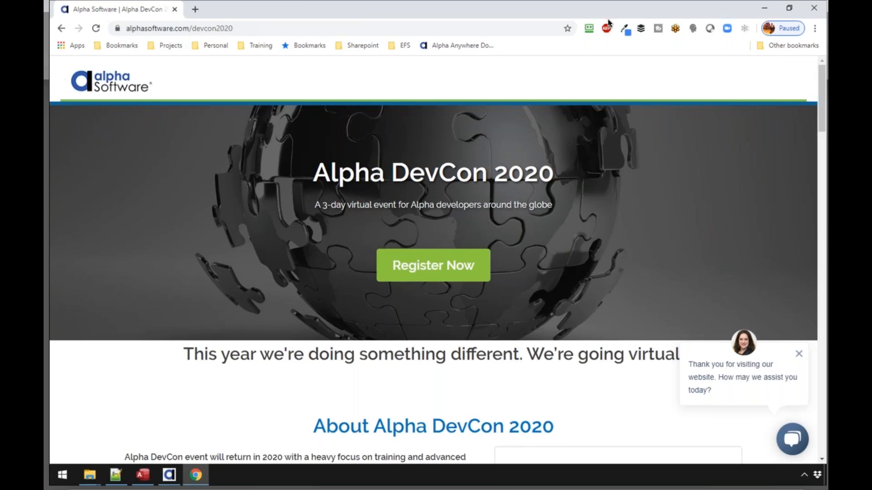
{"action": "left_click", "coordinate": [393, 324]}
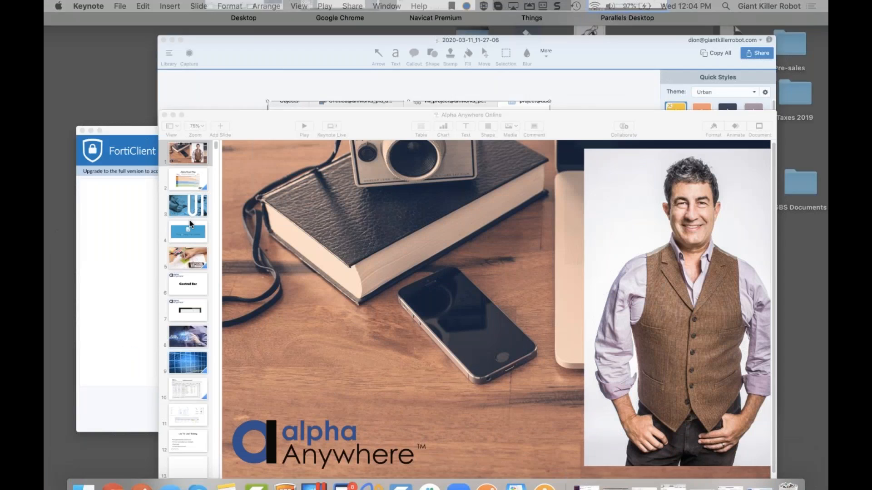
{"action": "left_click", "coordinate": [86, 138]}
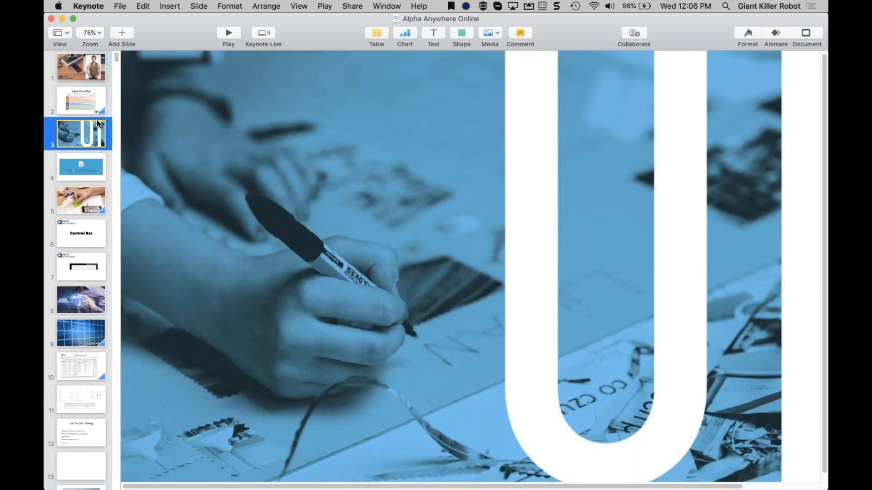
{"action": "left_click", "coordinate": [96, 209]}
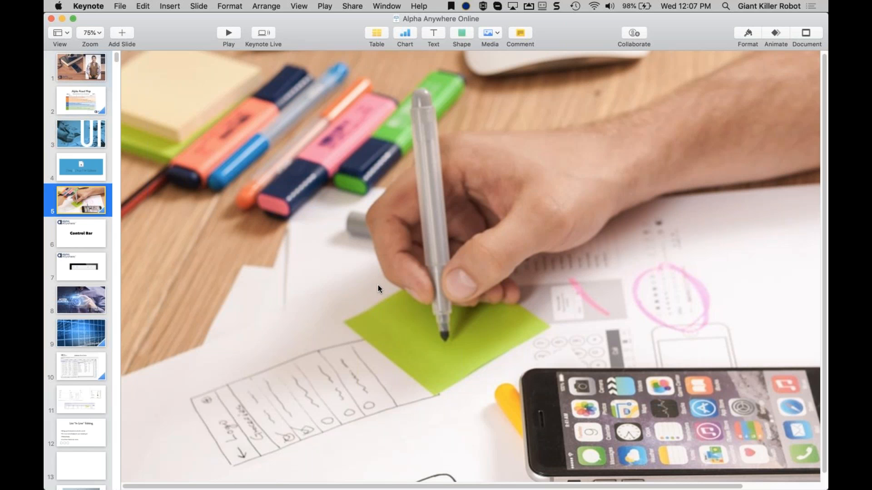
- Switch to Alpha Anywhere in Parallels and run the viewbox_filtered_by_sql_arguments_ux component in Working Preview
{"action": "key", "text": "ctrl+Up"}
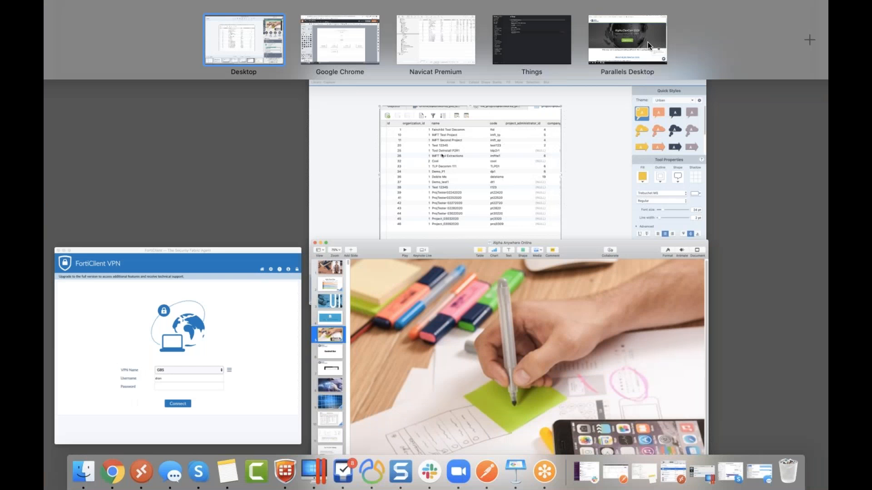
{"action": "left_click", "coordinate": [603, 50]}
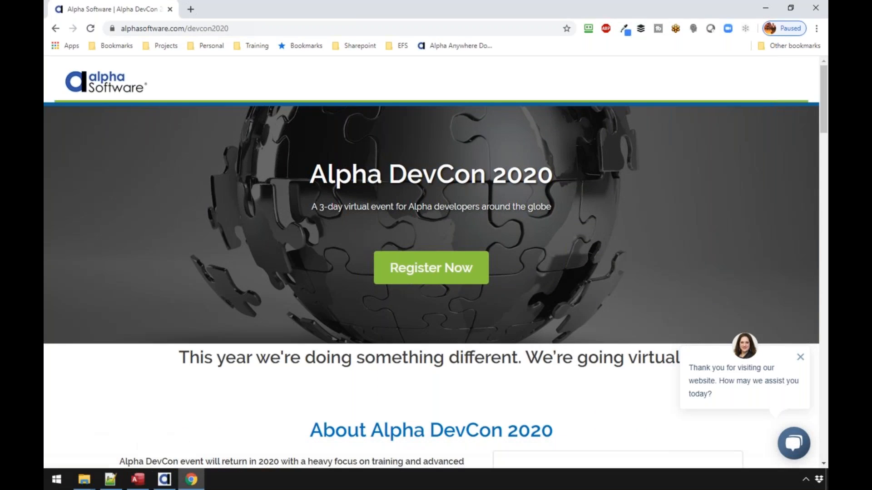
{"action": "left_click", "coordinate": [165, 480]}
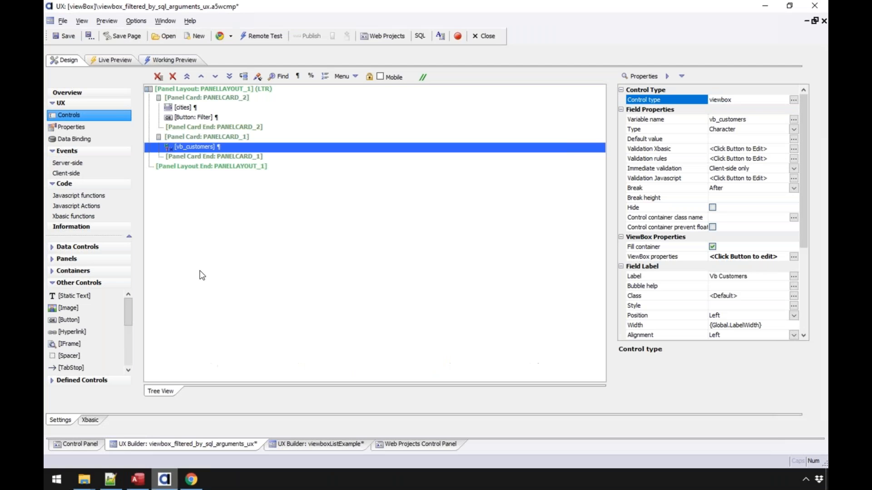
{"action": "left_click", "coordinate": [165, 60]}
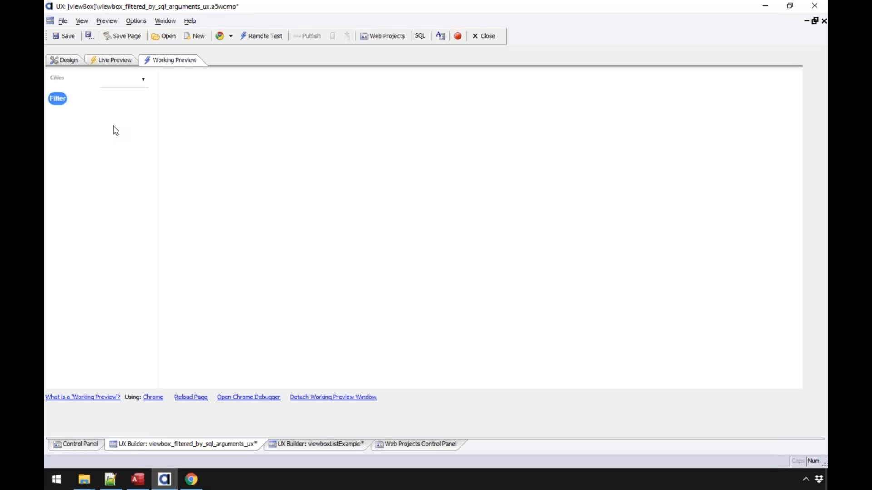
- Choose London as the city and filter the customer ViewBox by it
{"action": "left_click", "coordinate": [119, 84]}
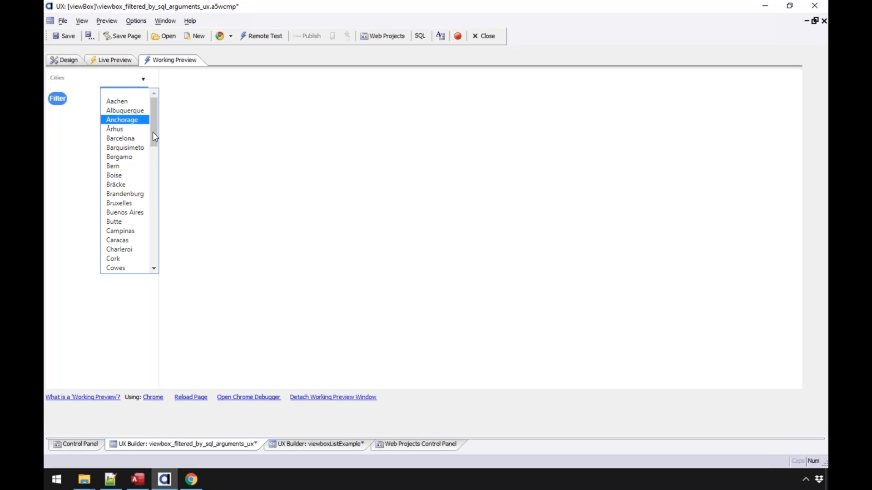
{"action": "left_click_drag", "start_coordinate": [155, 140], "coordinate": [154, 175]}
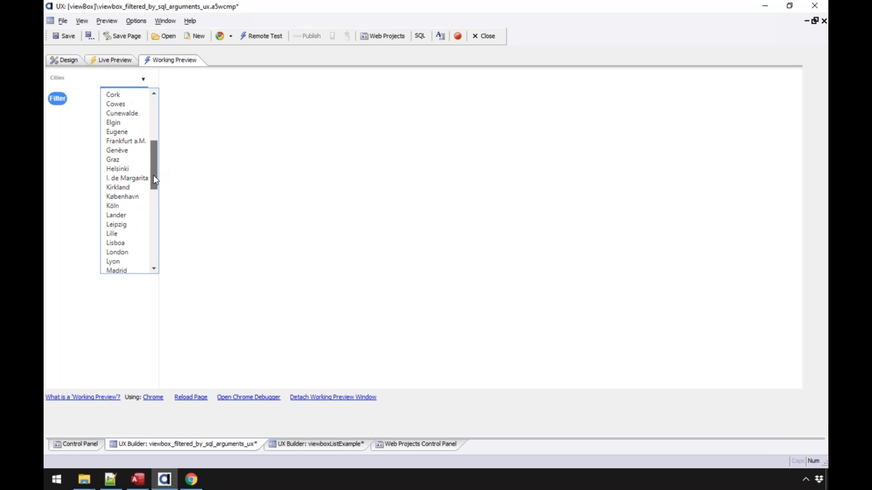
{"action": "left_click", "coordinate": [136, 253]}
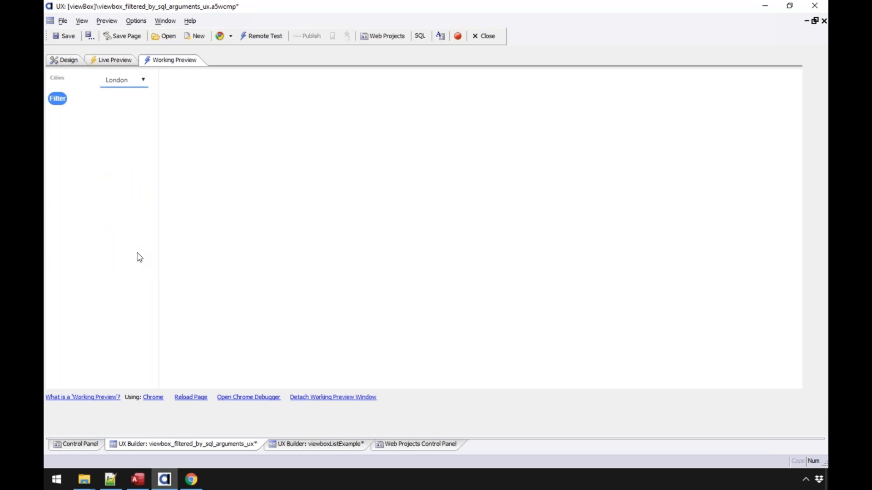
{"action": "left_click", "coordinate": [62, 101]}
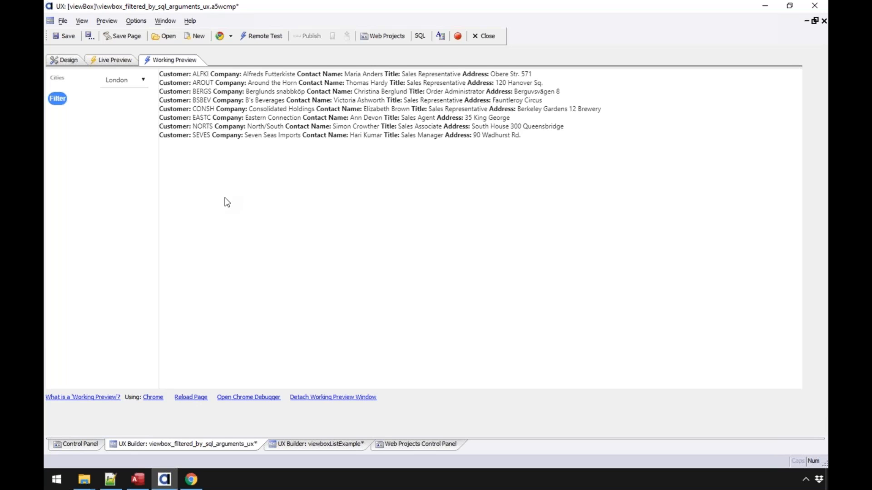
- Change the city to Albuquerque and filter the customer ViewBox
{"action": "left_click", "coordinate": [135, 86]}
{"action": "left_click", "coordinate": [127, 121]}
{"action": "left_click", "coordinate": [121, 89]}
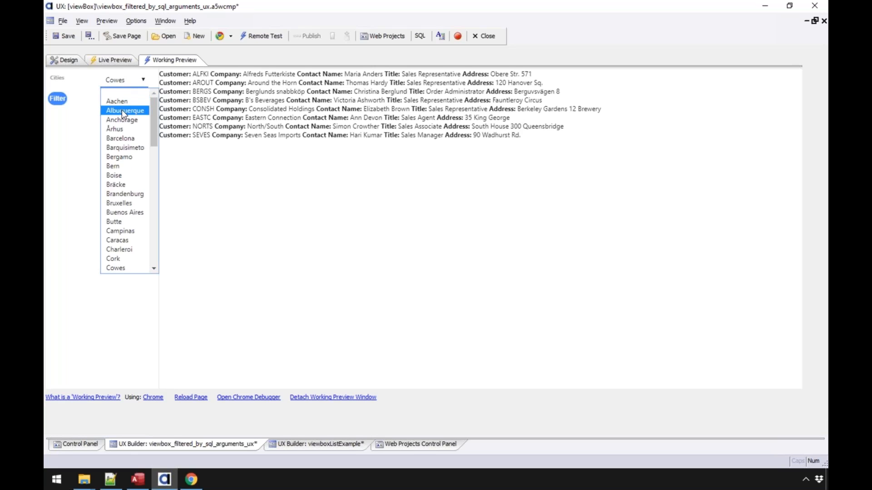
{"action": "left_click", "coordinate": [122, 110]}
{"action": "left_click", "coordinate": [57, 98]}
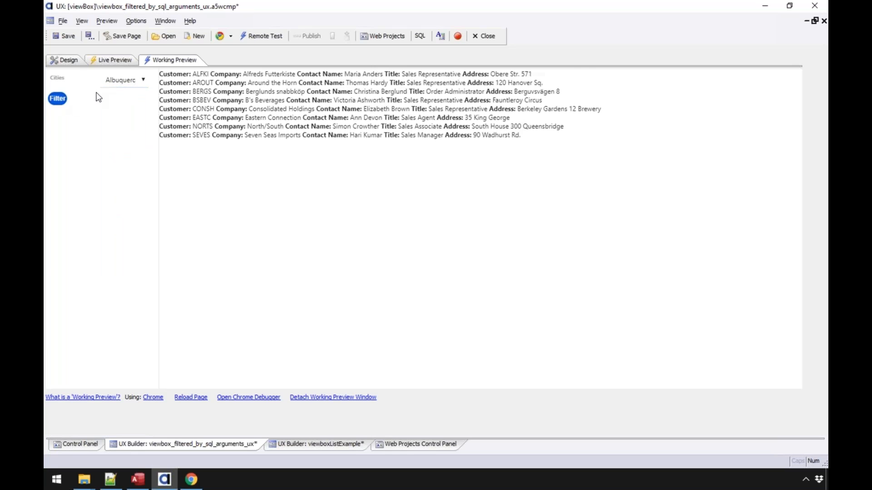
- Change the city to Anchorage and filter the customer ViewBox
{"action": "left_click", "coordinate": [129, 83]}
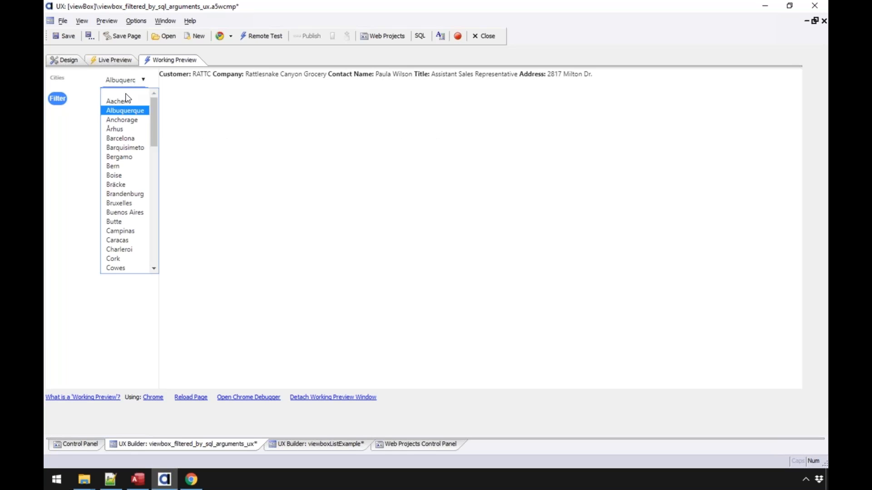
{"action": "left_click", "coordinate": [126, 121]}
{"action": "left_click", "coordinate": [57, 98]}
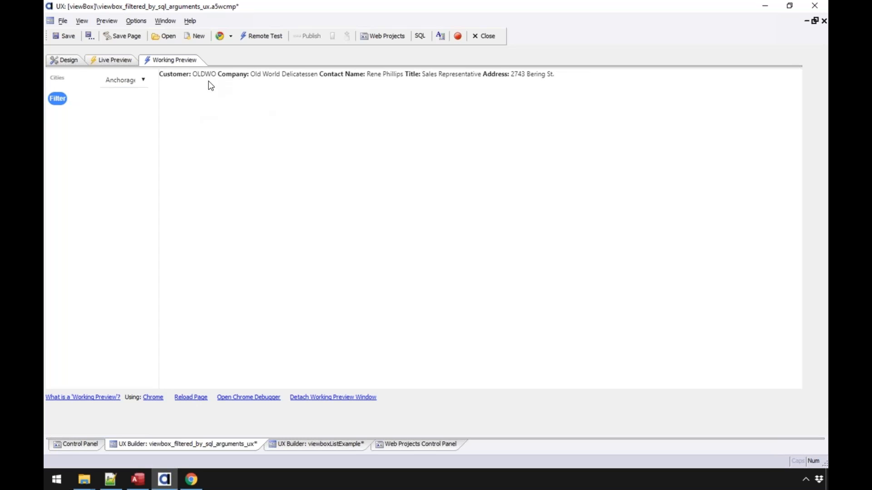
- Set the city back to London and filter the customer ViewBox again
{"action": "left_click", "coordinate": [122, 81]}
{"action": "scroll", "coordinate": [136, 209], "scroll_direction": "down", "scroll_amount": 5}
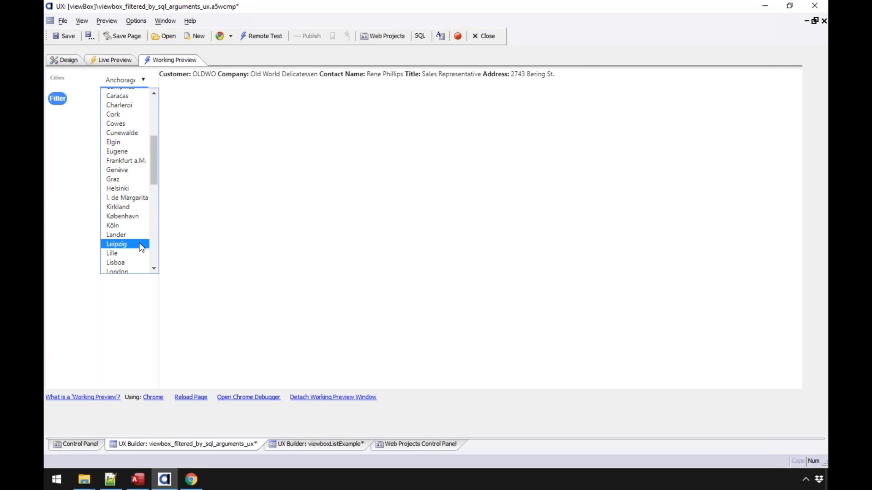
{"action": "scroll", "coordinate": [140, 261], "scroll_direction": "down", "scroll_amount": 1}
{"action": "left_click", "coordinate": [139, 257]}
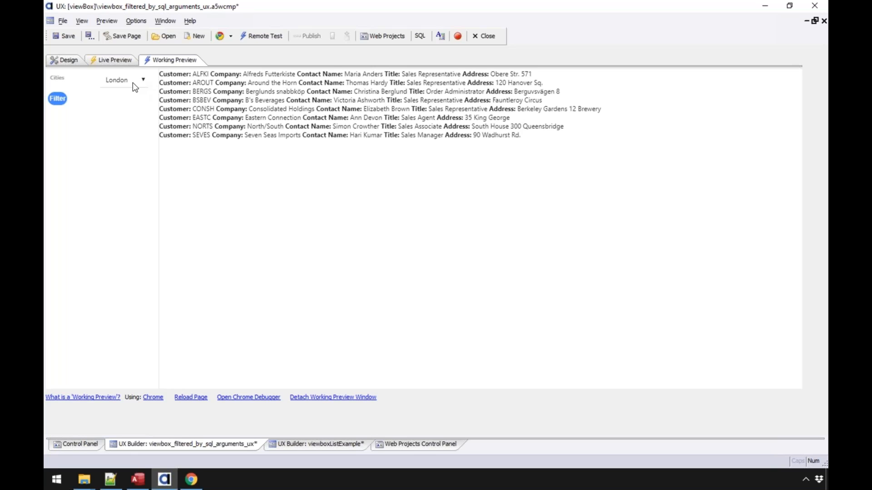
{"action": "left_click", "coordinate": [57, 99]}
- Select Cork as the city in the preview, and go to the Web Projects Control Panel
{"action": "left_click", "coordinate": [114, 80]}
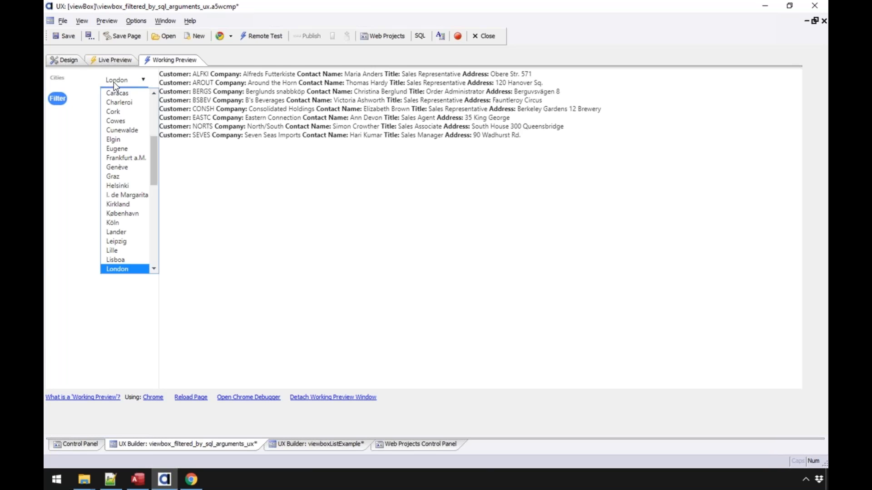
{"action": "left_click", "coordinate": [124, 112]}
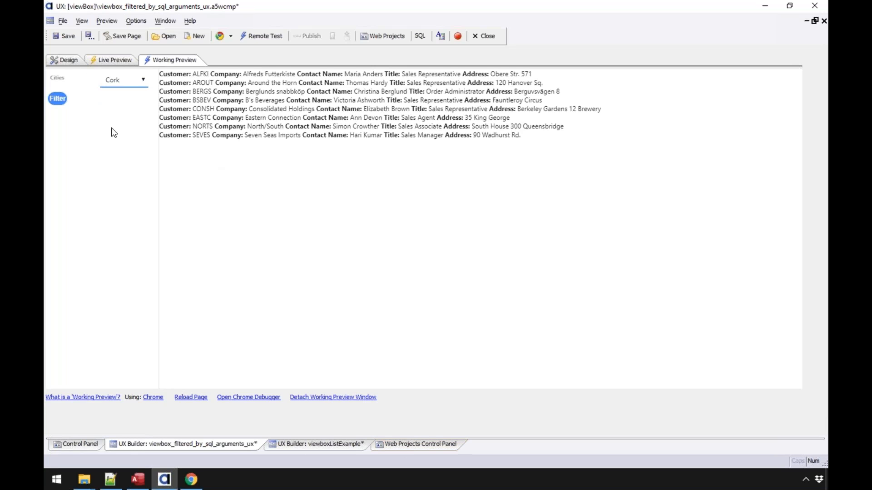
{"action": "left_click", "coordinate": [432, 449]}
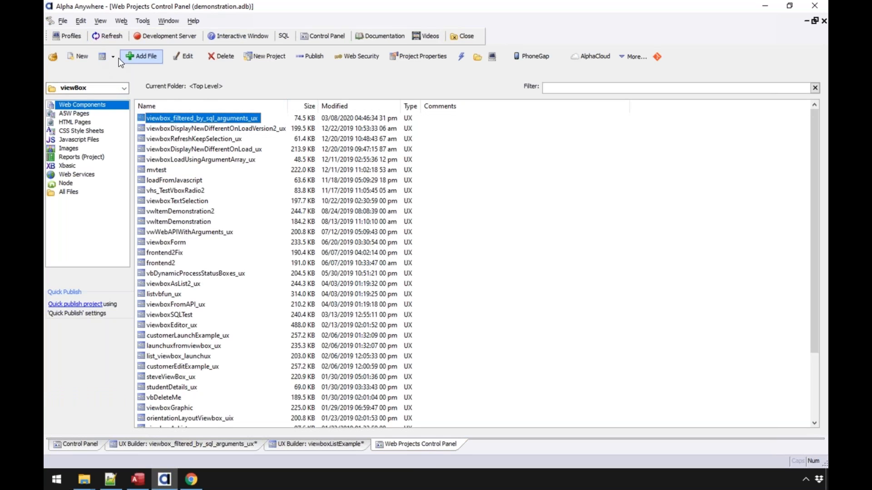
{"action": "left_click", "coordinate": [113, 57]}
{"action": "left_click", "coordinate": [126, 84]}
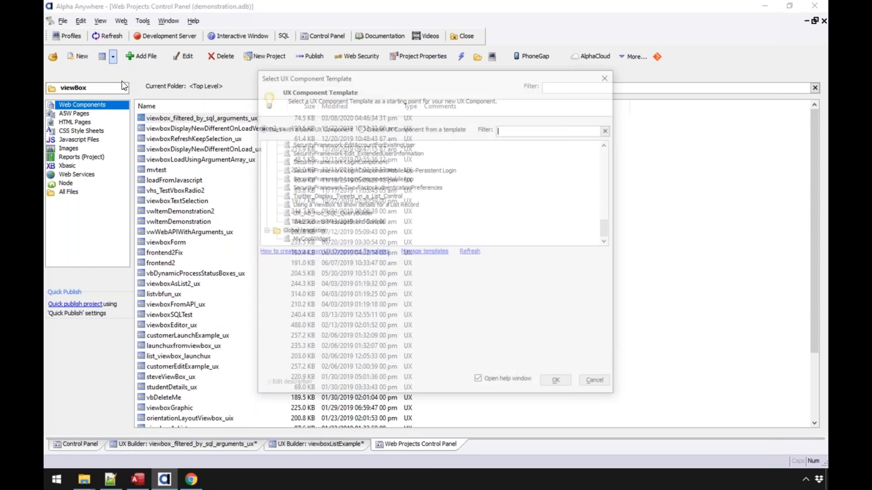
{"action": "left_click", "coordinate": [598, 383]}
{"action": "left_click", "coordinate": [277, 118]}
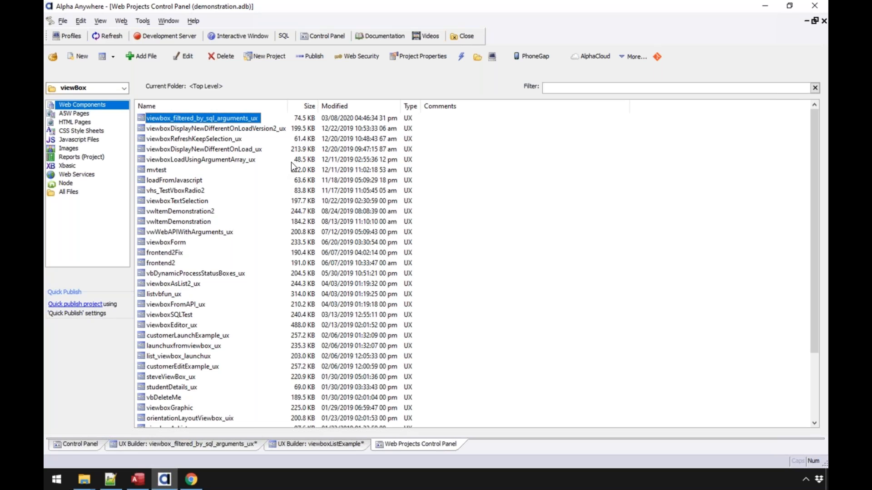
{"action": "left_click", "coordinate": [294, 179]}
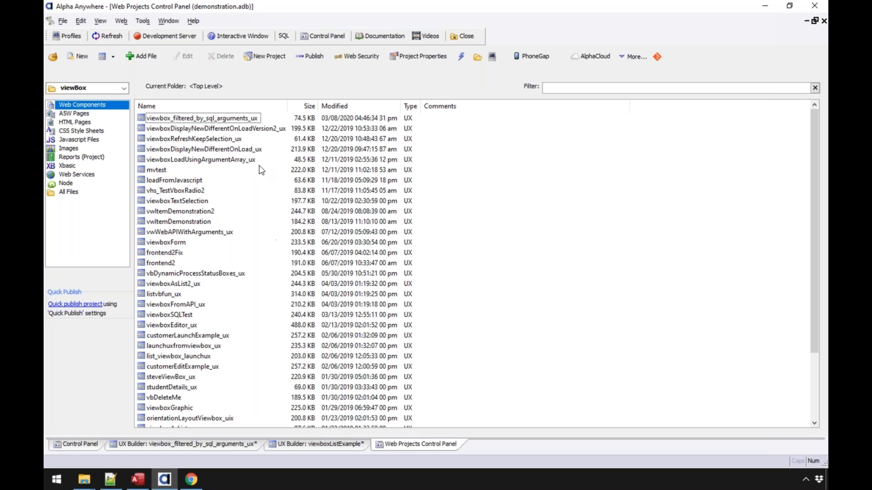
- Create a new UX web component in the viewBox project
{"action": "left_click", "coordinate": [247, 119]}
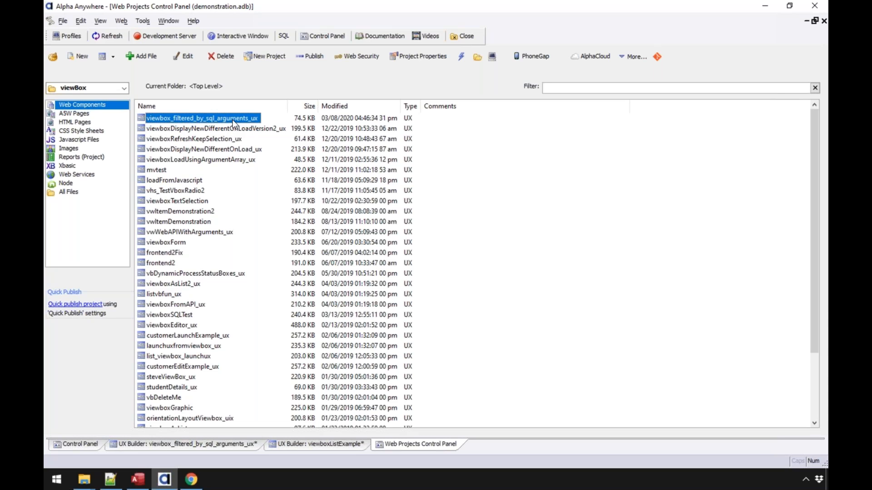
{"action": "left_click", "coordinate": [84, 60]}
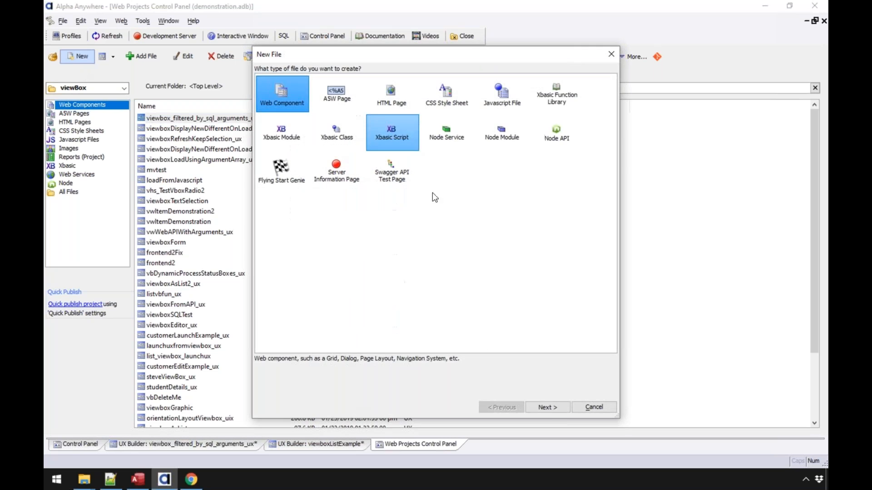
{"action": "left_click", "coordinate": [335, 93]}
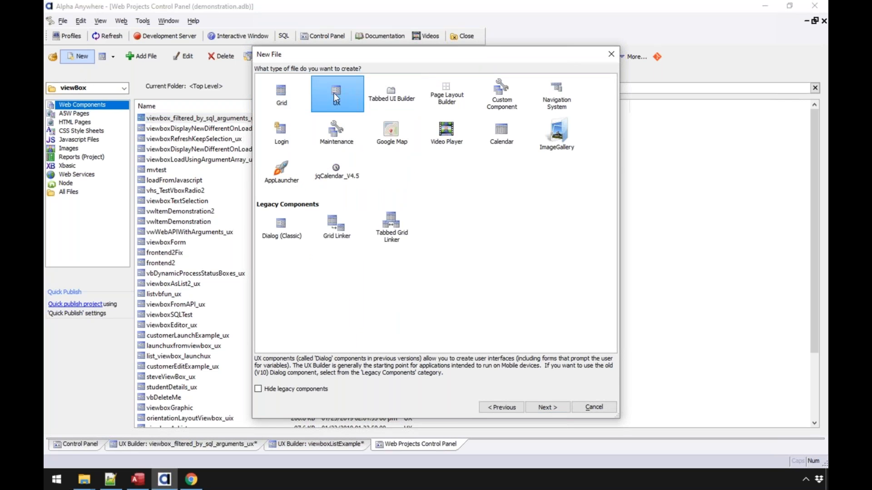
{"action": "left_click", "coordinate": [546, 409]}
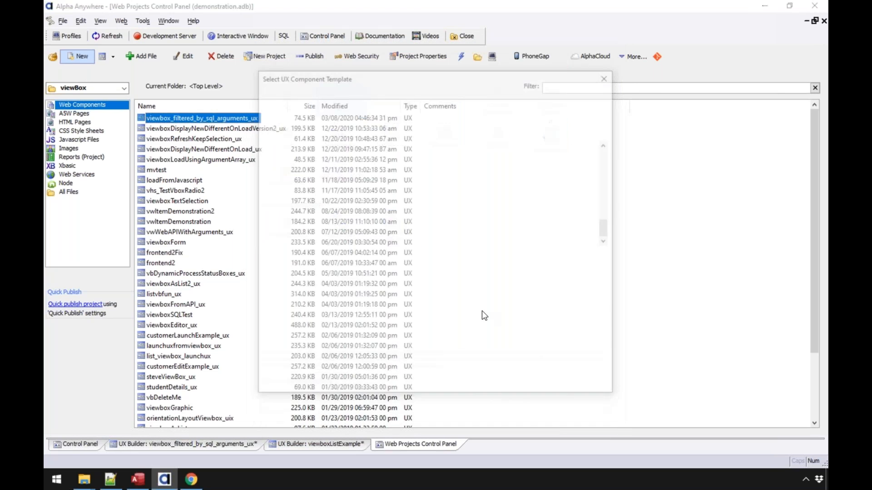
{"action": "left_click", "coordinate": [557, 384]}
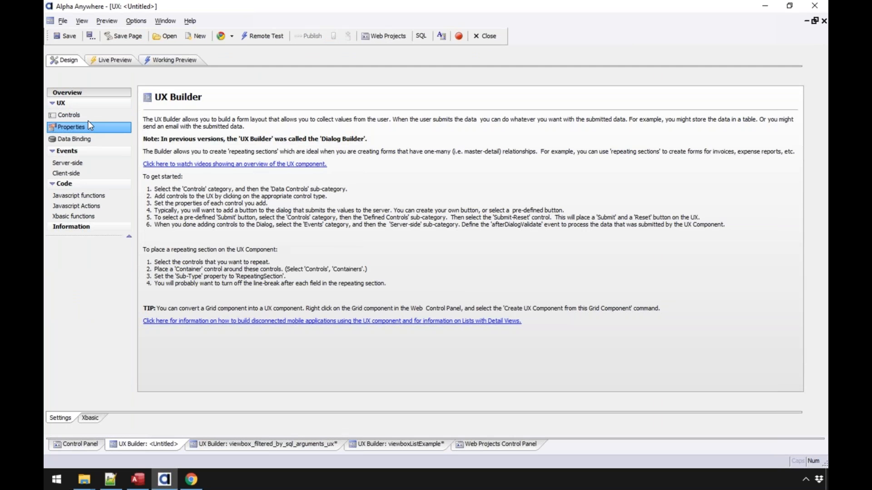
- Add a Panel Layout with LTR flow direction to the empty UX component
{"action": "left_click", "coordinate": [88, 117]}
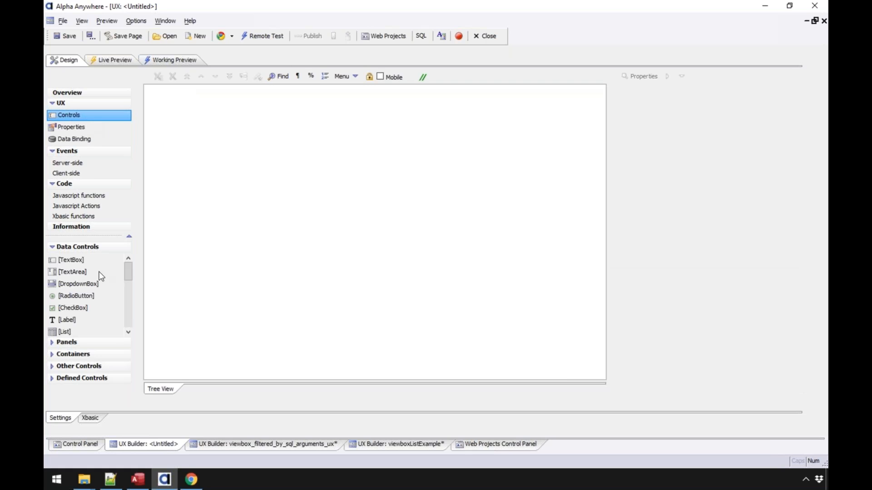
{"action": "left_click", "coordinate": [106, 341]}
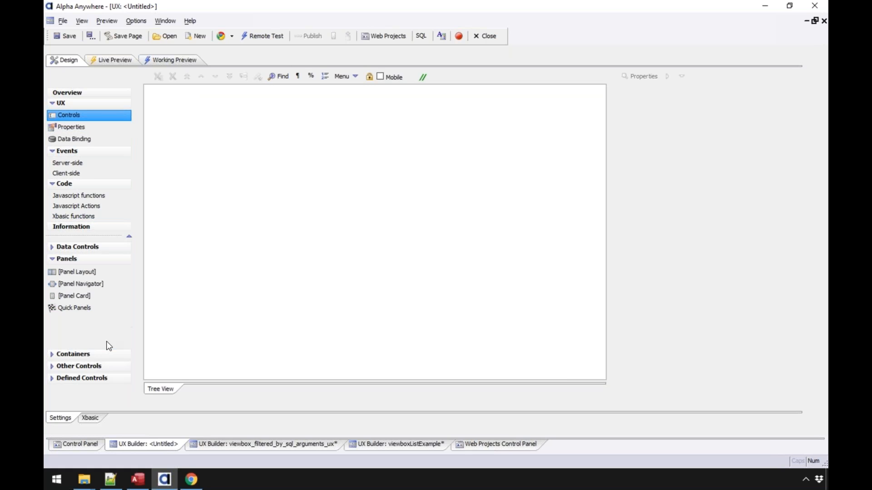
{"action": "left_click", "coordinate": [91, 275]}
{"action": "left_click", "coordinate": [435, 263]}
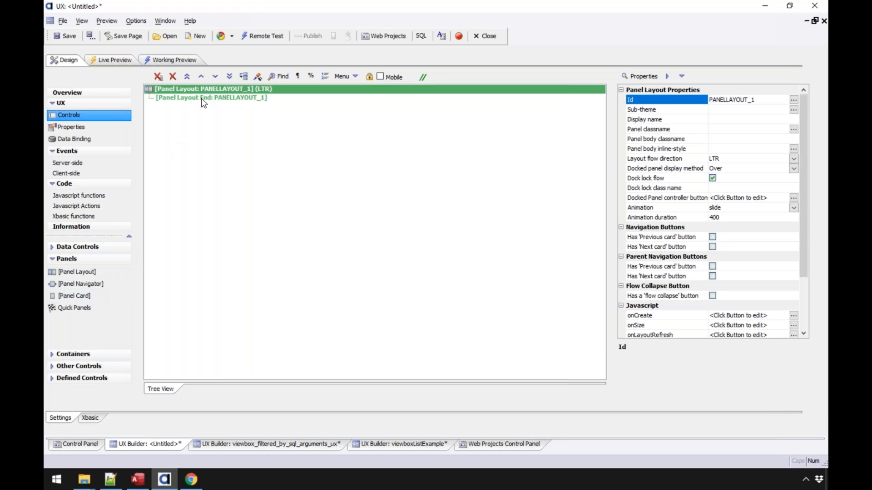
- Add 2 Panel Cards inside the Panel Layout
{"action": "right_click", "coordinate": [218, 90]}
{"action": "mouse_move", "coordinate": [266, 196]}
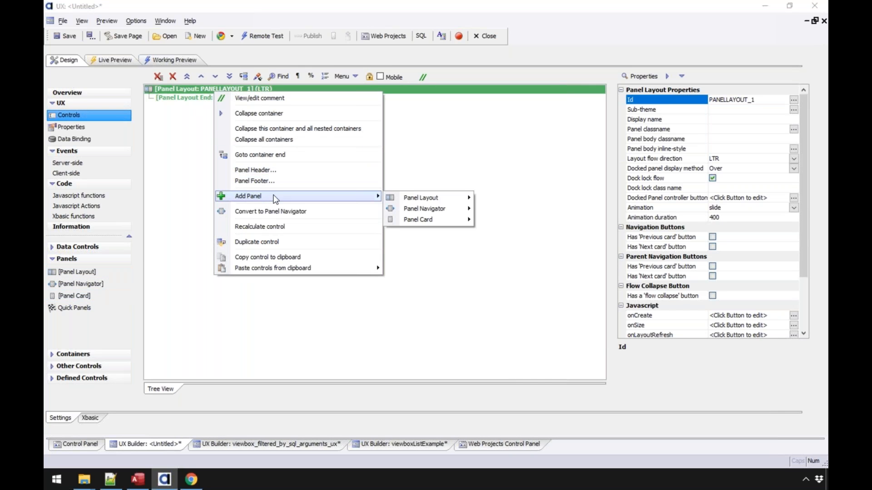
{"action": "mouse_move", "coordinate": [427, 219]}
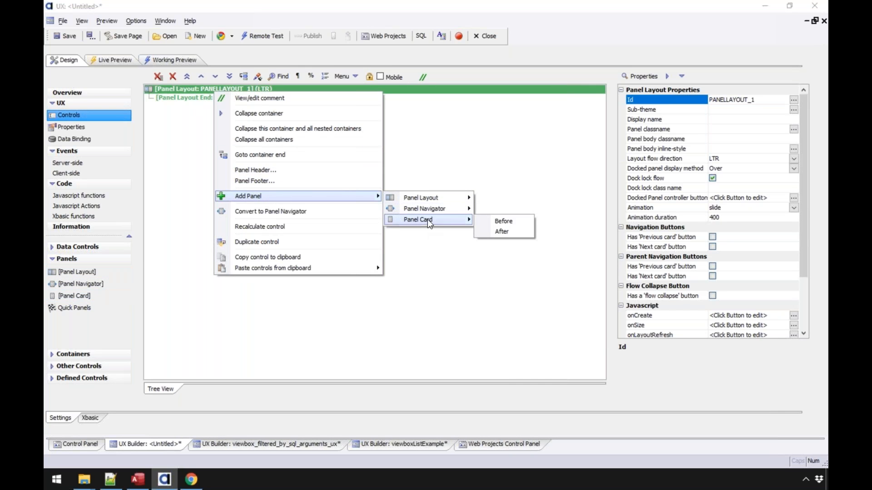
{"action": "left_click", "coordinate": [503, 231]}
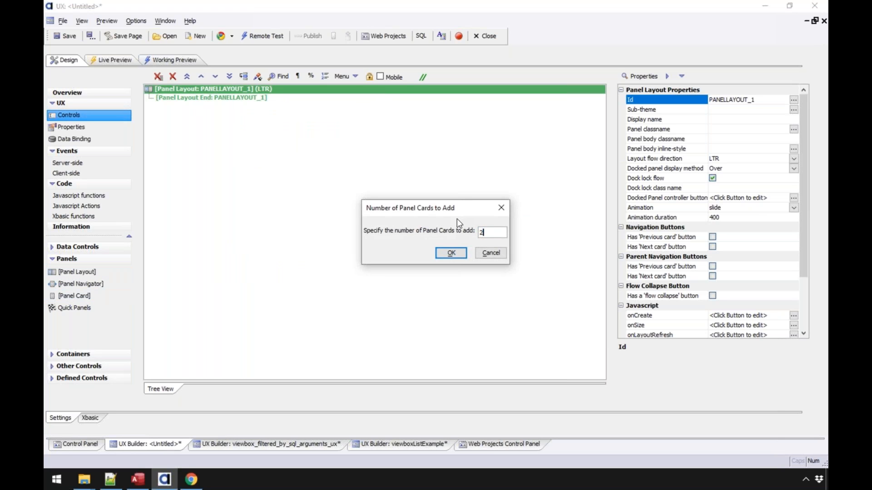
{"action": "left_click", "coordinate": [450, 253]}
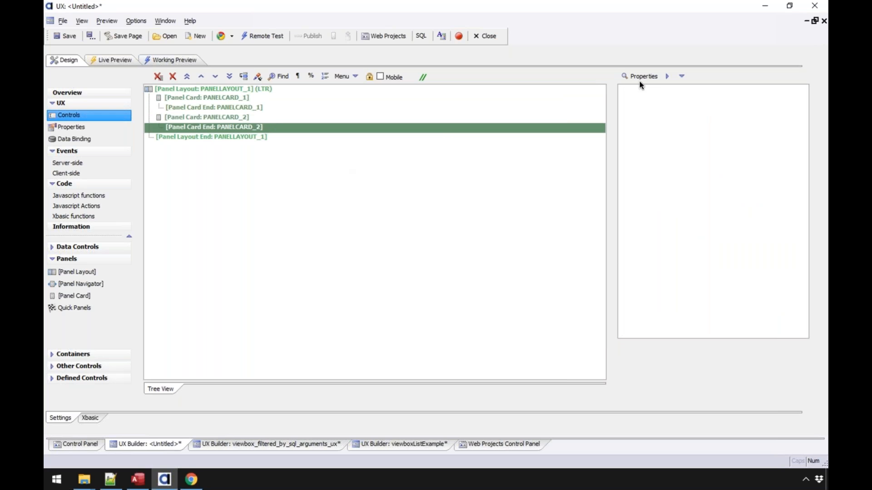
- Set the first Panel Card's layout size to 20%, and select the second Panel Card
{"action": "left_click", "coordinate": [214, 99]}
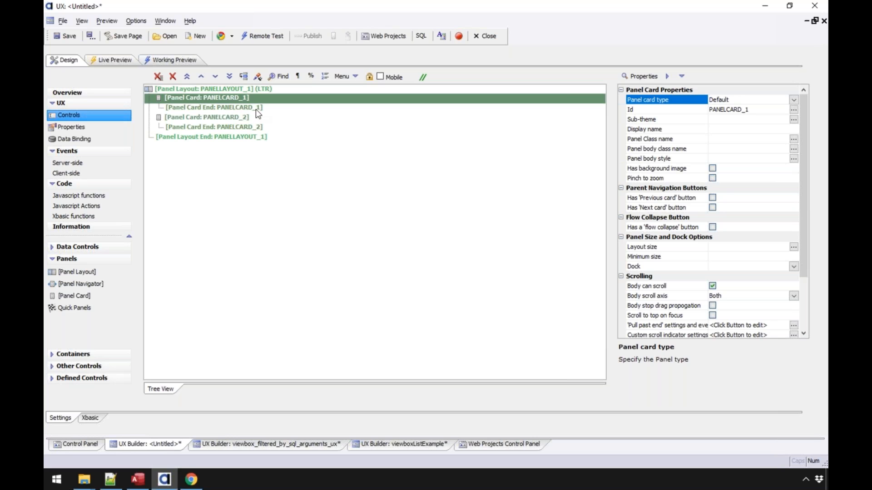
{"action": "left_click", "coordinate": [721, 247]}
{"action": "type", "text": "20%"}
{"action": "key", "text": "Return"}
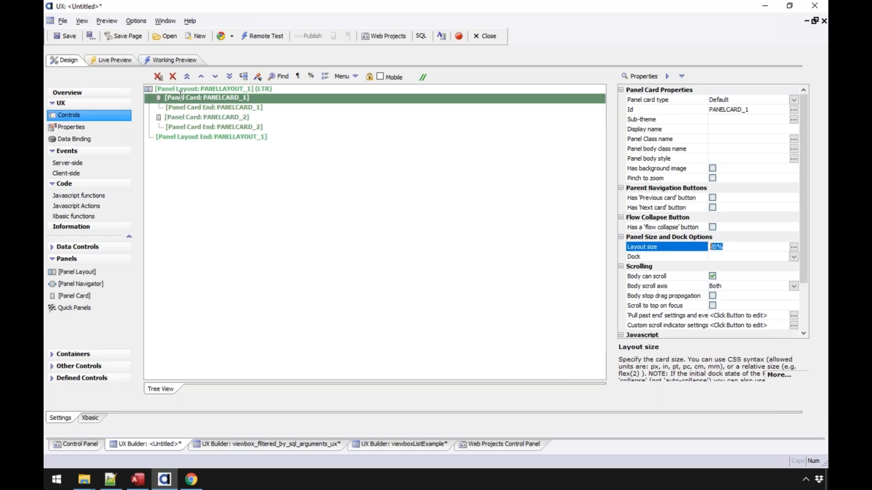
{"action": "left_click", "coordinate": [203, 118]}
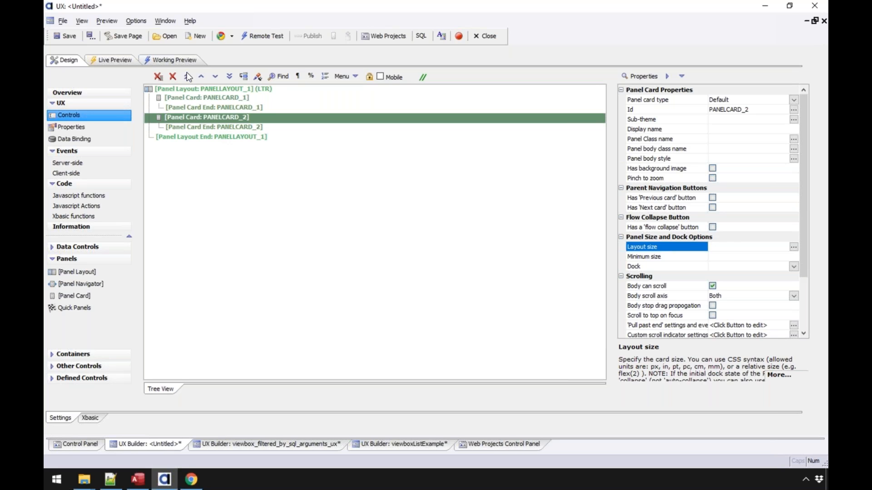
- Add a Panel Header without a ControlBar to the Panel Layout
{"action": "right_click", "coordinate": [193, 89]}
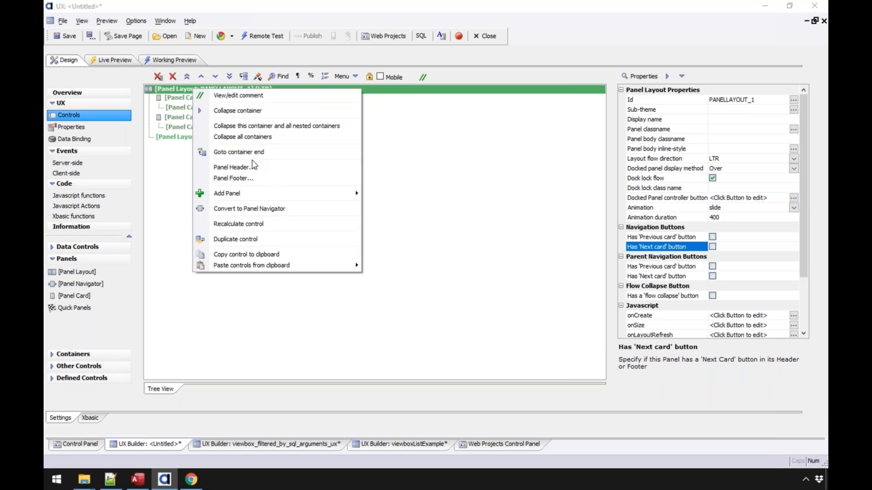
{"action": "left_click", "coordinate": [233, 167]}
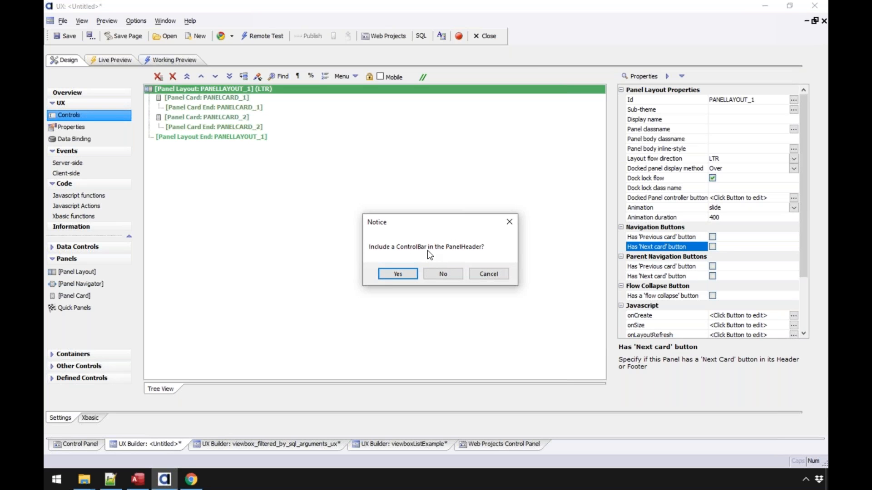
{"action": "left_click", "coordinate": [443, 275]}
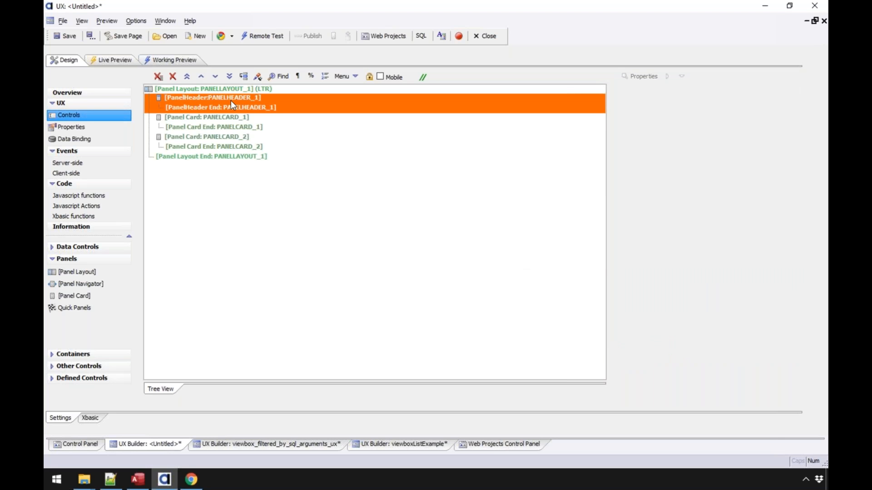
- Add a Static Text control reading "Argument Driven Viewbox Control" inside the Panel Header
{"action": "left_click", "coordinate": [231, 99]}
{"action": "left_click", "coordinate": [86, 365]}
{"action": "double_click", "coordinate": [89, 296]}
{"action": "type", "text": "FI32"}
{"action": "key", "text": "BackSpace"}
{"action": "key", "text": "BackSpace"}
{"action": "key", "text": "BackSpace"}
{"action": "key", "text": "BackSpace"}
{"action": "key", "text": "Caps_Lock"}
{"action": "type", "text": "q"}
{"action": "key", "text": "BackSpace"}
{"action": "type", "text": "Argument Driven view"}
{"action": "key", "text": "BackSpace"}
{"action": "key", "text": "BackSpace"}
{"action": "key", "text": "BackSpace"}
{"action": "type", "text": "iewbox Control"}
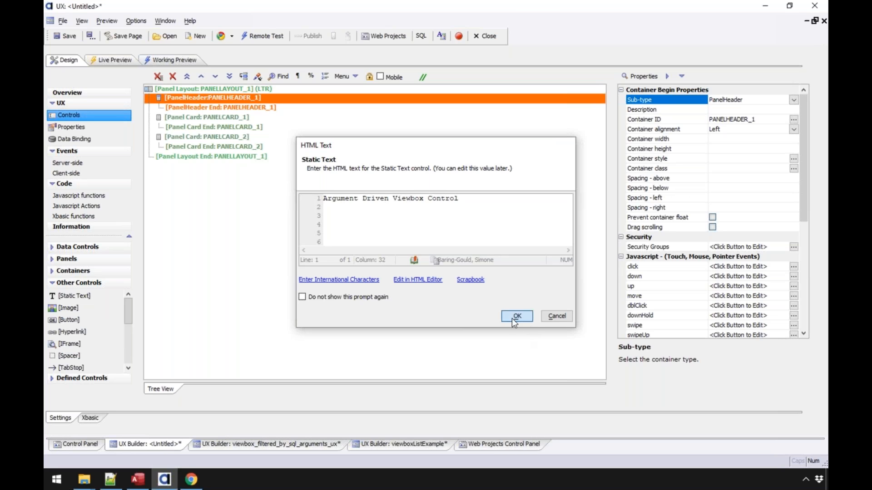
{"action": "left_click", "coordinate": [516, 317]}
- Save the component as arg_driven_viewbox_ux in the viewBox project
{"action": "left_click", "coordinate": [61, 33]}
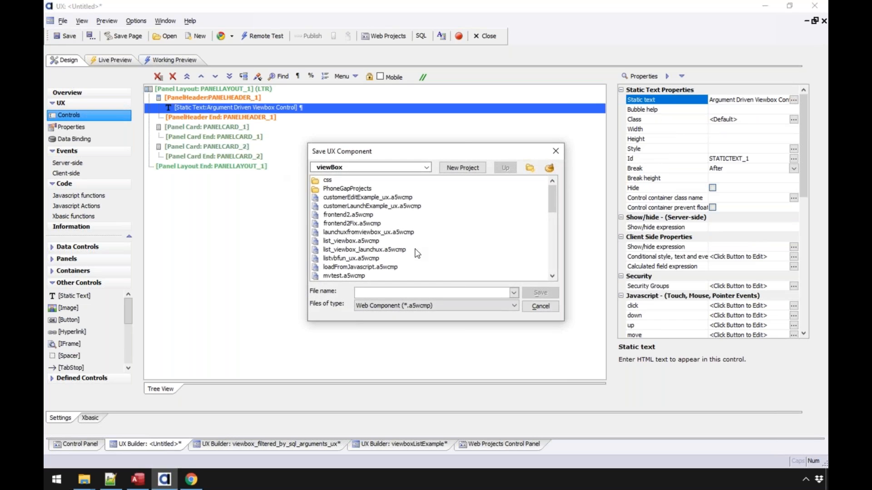
{"action": "type", "text": "arg_driven_viewbox_ux"}
{"action": "key", "text": "Return"}
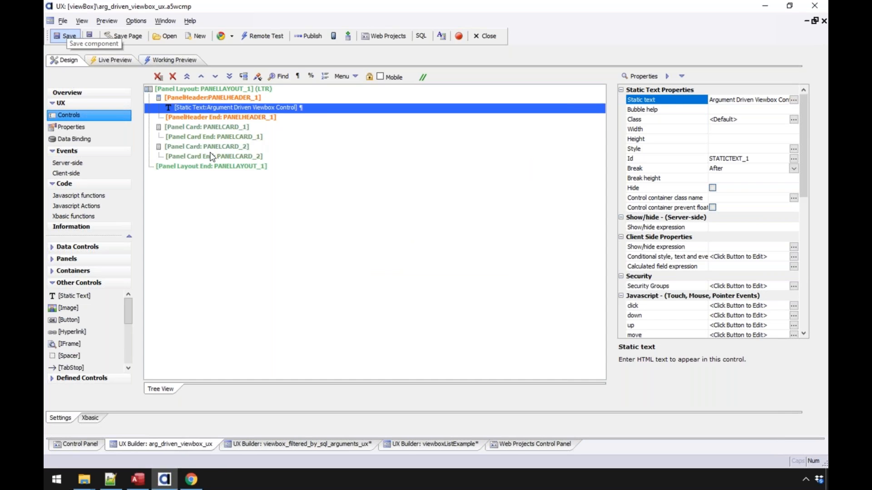
- Add a ViewBox control named customer_viewbox to the second Panel Card and make it fill its container
{"action": "left_click", "coordinate": [286, 444]}
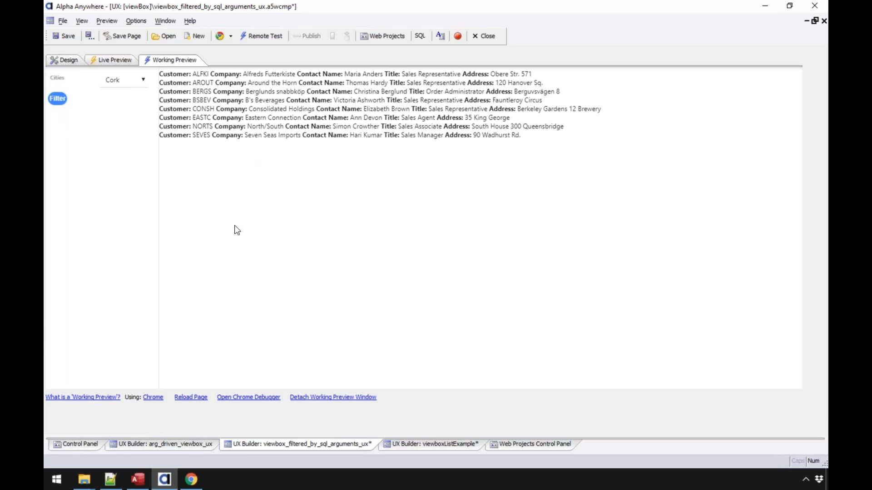
{"action": "left_click", "coordinate": [187, 443]}
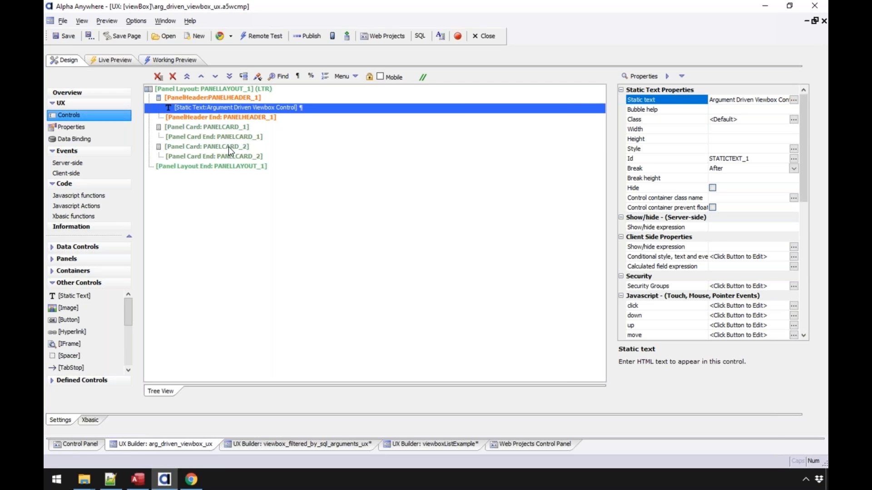
{"action": "left_click", "coordinate": [229, 146]}
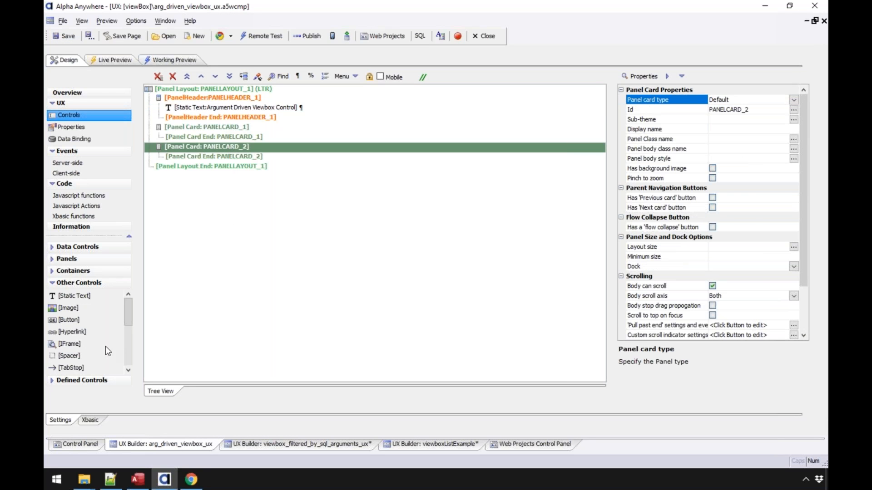
{"action": "left_click", "coordinate": [103, 244]}
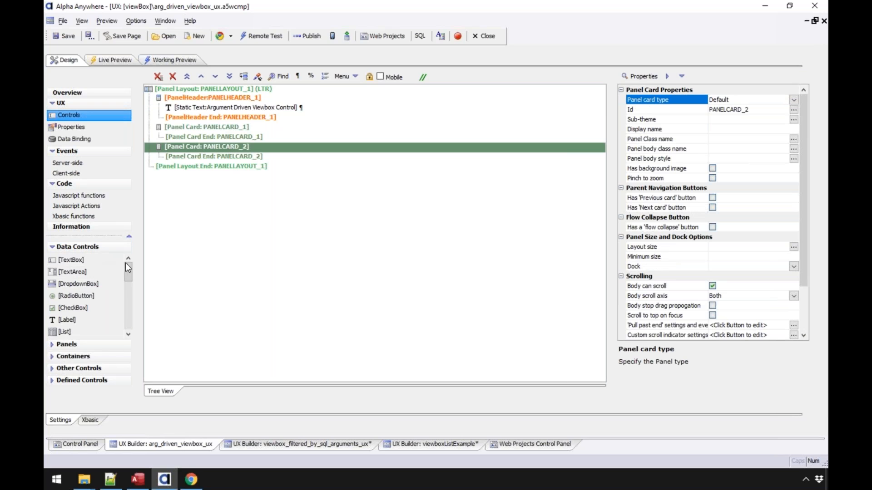
{"action": "left_click_drag", "start_coordinate": [128, 265], "coordinate": [127, 274]}
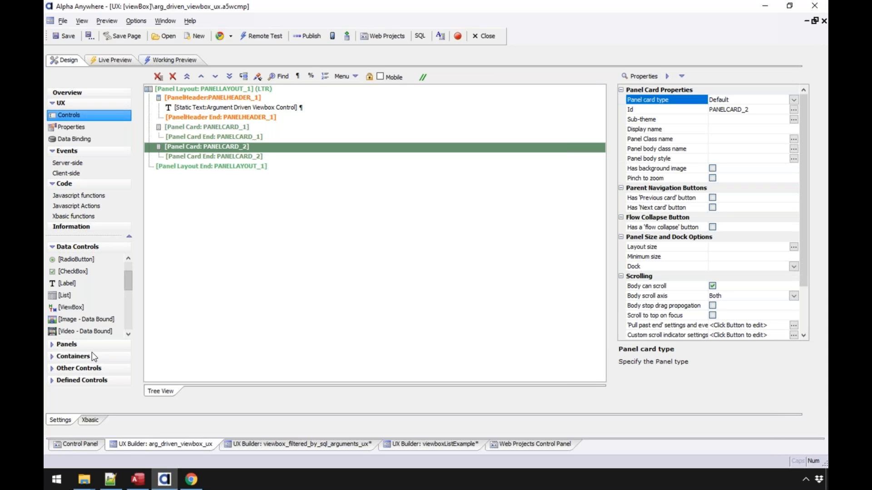
{"action": "mouse_move", "coordinate": [127, 281]}
{"action": "left_mouse_down"}
{"action": "mouse_move", "coordinate": [130, 296]}
{"action": "mouse_move", "coordinate": [129, 282]}
{"action": "left_mouse_up"}
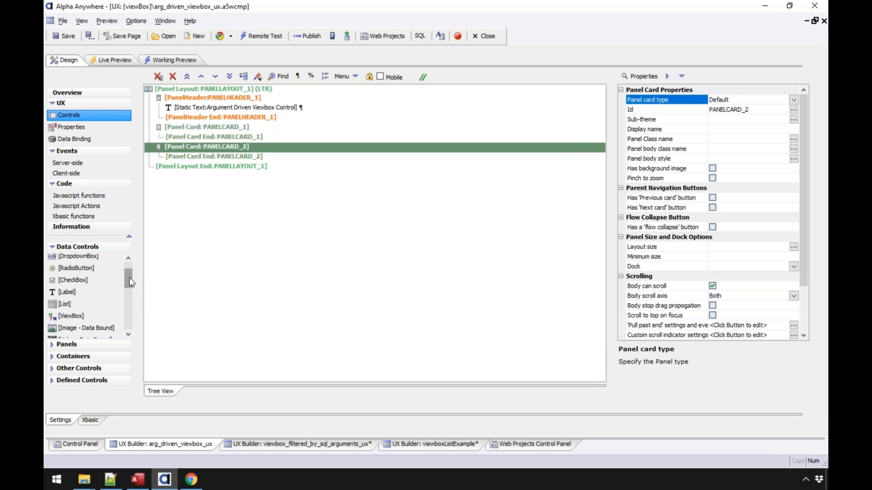
{"action": "double_click", "coordinate": [72, 315]}
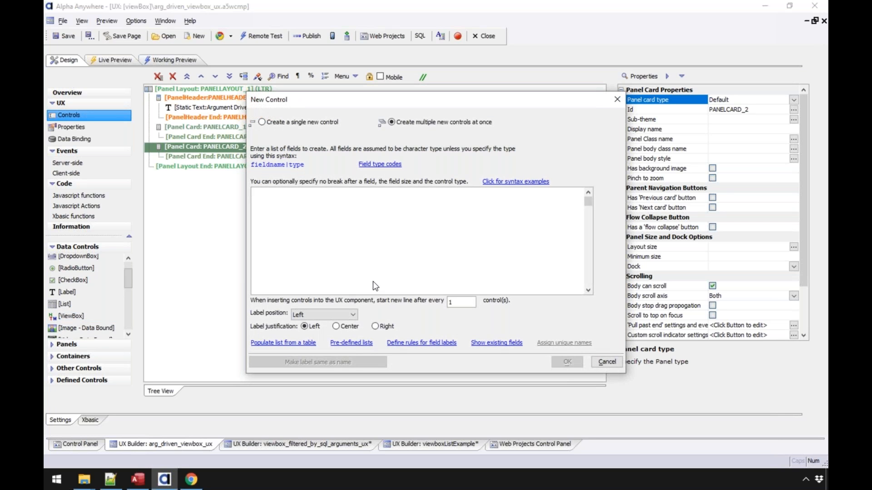
{"action": "type", "text": "voew"}
{"action": "key", "text": "BackSpace"}
{"action": "key", "text": "BackSpace"}
{"action": "key", "text": "BackSpace"}
{"action": "key", "text": "BackSpace"}
{"action": "type", "text": "csut"}
{"action": "key", "text": "BackSpace"}
{"action": "key", "text": "BackSpace"}
{"action": "key", "text": "BackSpace"}
{"action": "type", "text": "us"}
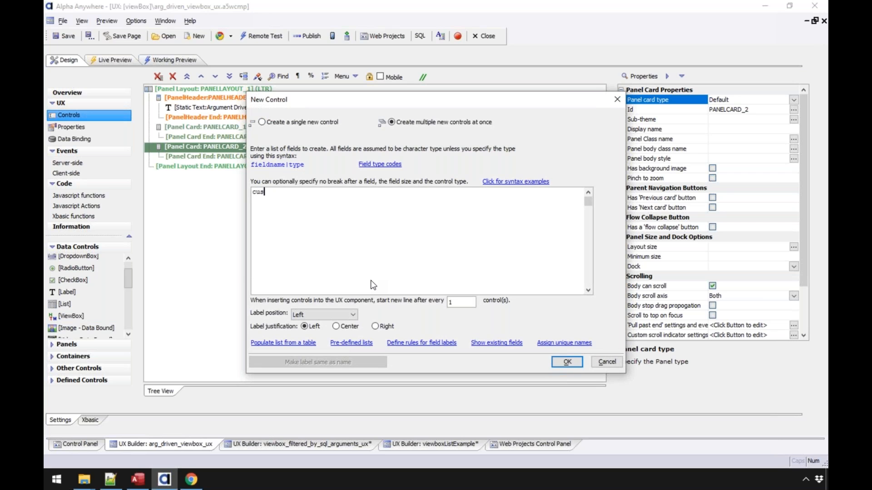
{"action": "type", "text": "tomer_viewbox"}
{"action": "left_click", "coordinate": [568, 361]}
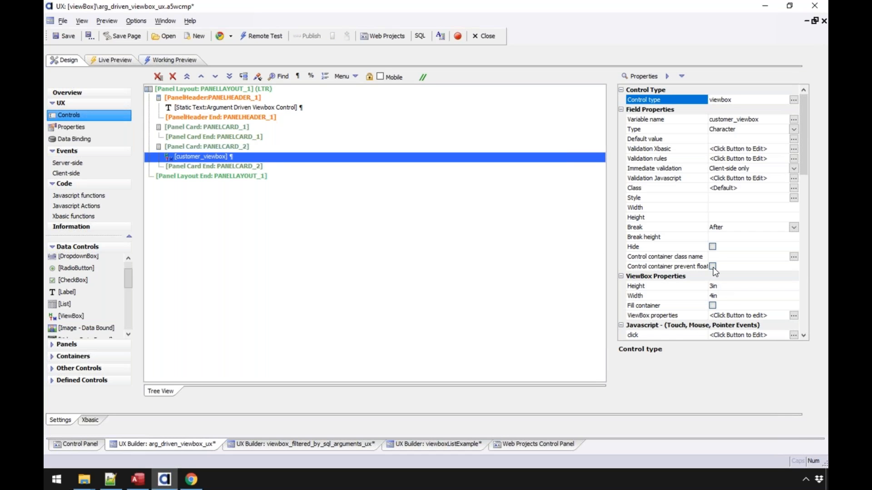
{"action": "left_click", "coordinate": [712, 305]}
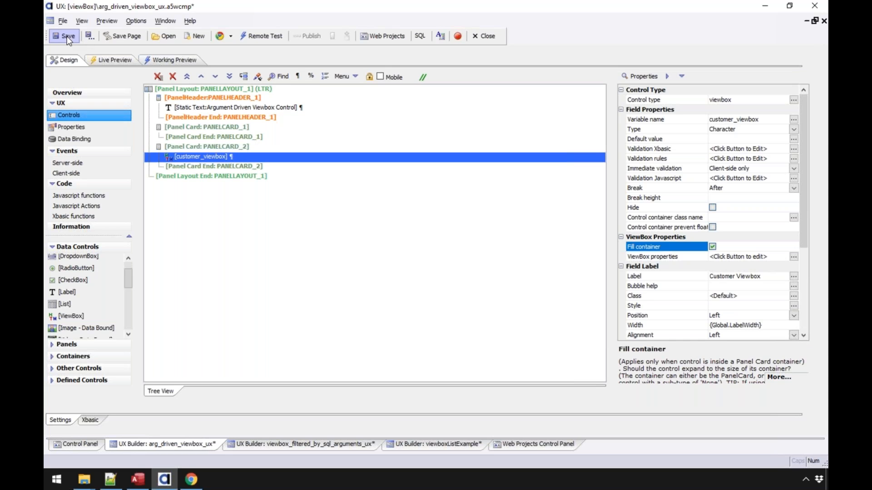
{"action": "double_click", "coordinate": [209, 158]}
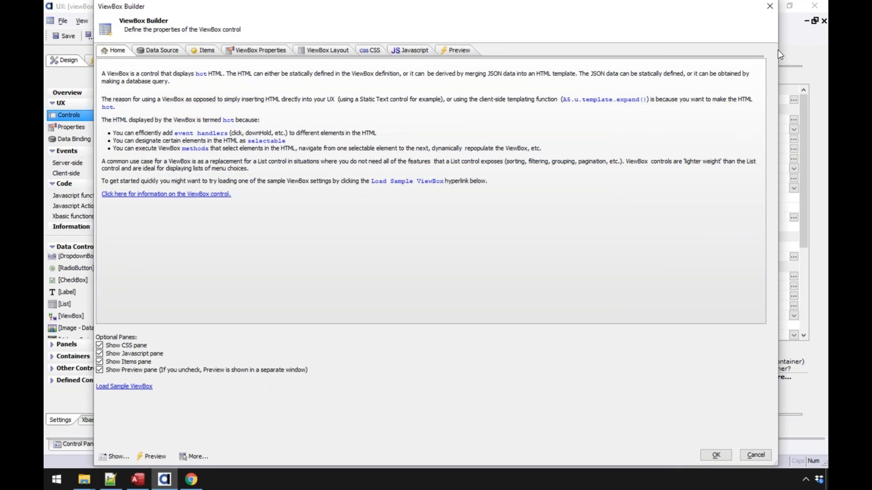
{"action": "left_click", "coordinate": [770, 6]}
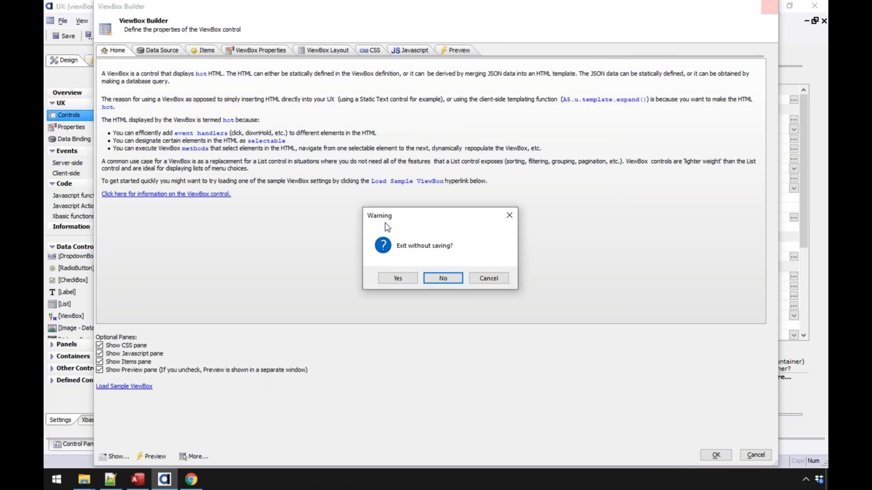
{"action": "left_click", "coordinate": [398, 278]}
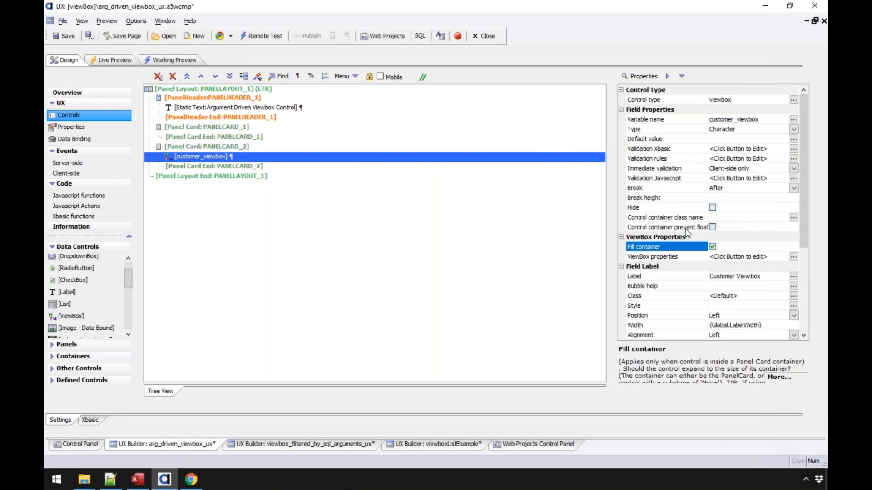
- Open the ViewBox properties of customer_viewbox and set its ViewBox type to Data
{"action": "left_click", "coordinate": [641, 257]}
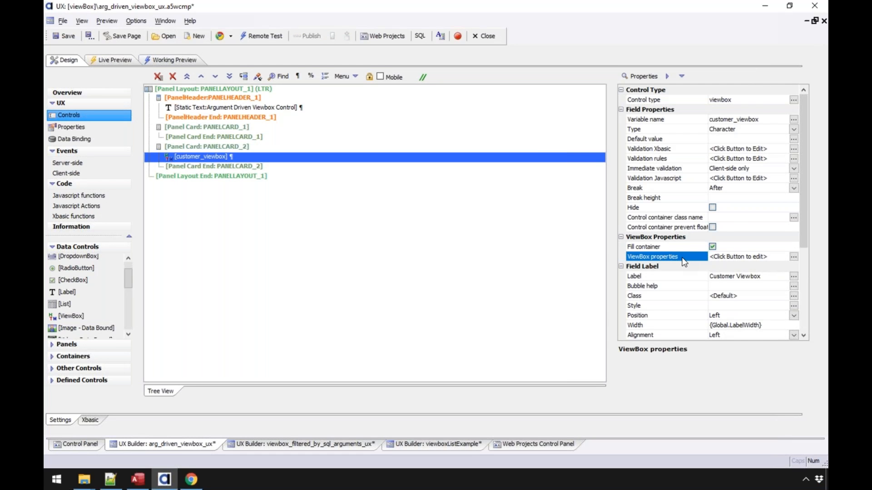
{"action": "double_click", "coordinate": [223, 158]}
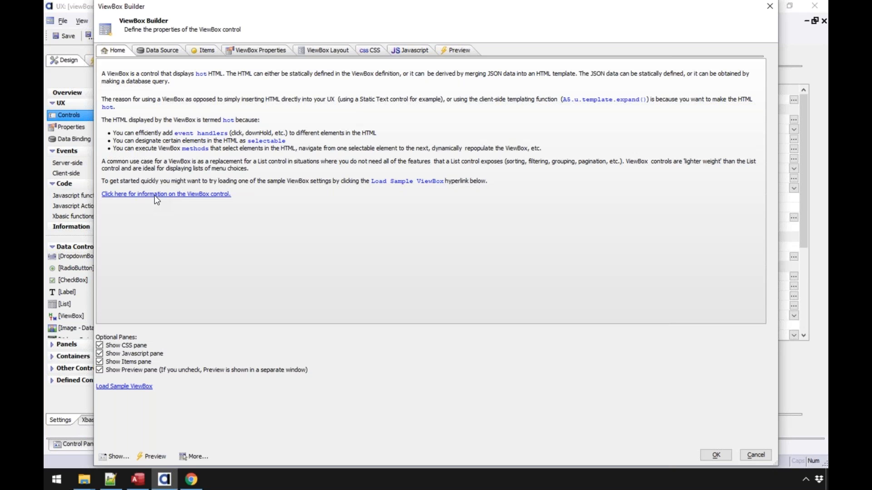
{"action": "left_click", "coordinate": [157, 50]}
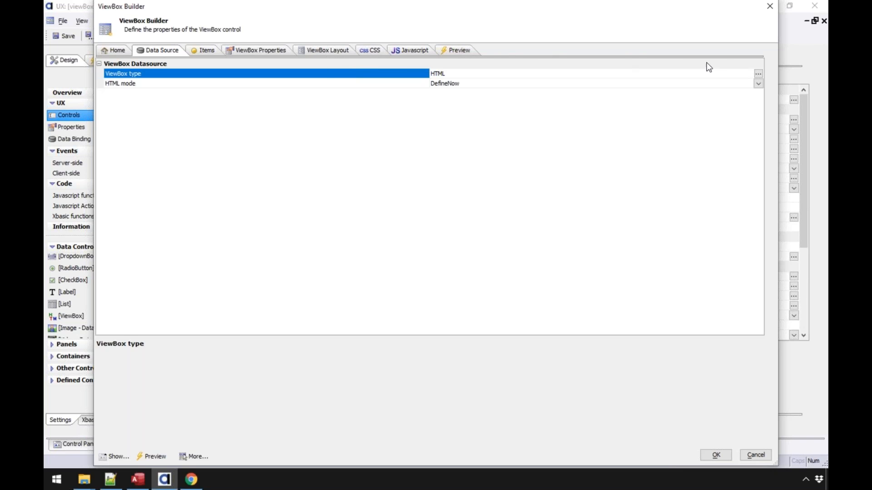
{"action": "left_click", "coordinate": [758, 74]}
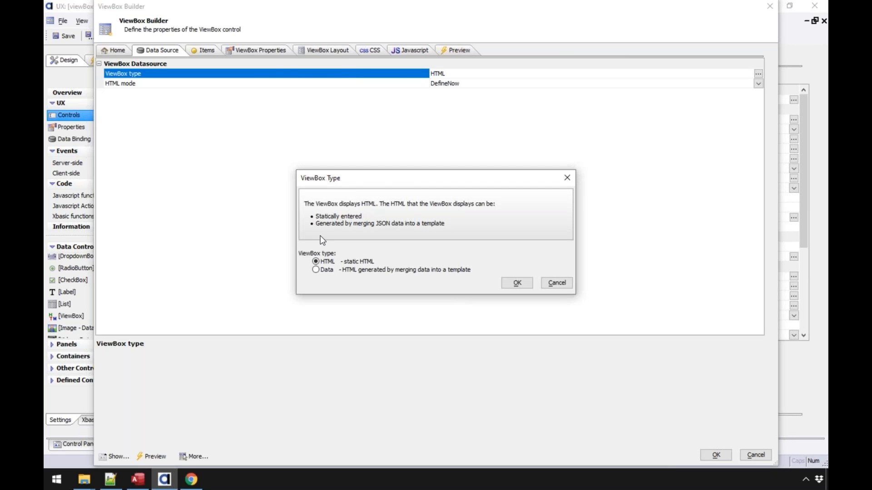
{"action": "left_click", "coordinate": [316, 270]}
{"action": "left_click", "coordinate": [515, 283]}
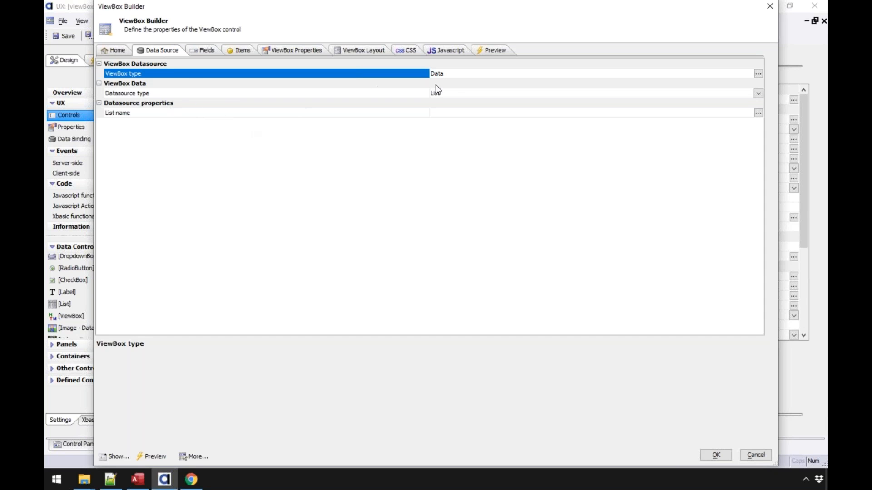
- Set the datasource type to Database Query and use the named connection string AADemo-Northwind
{"action": "left_click", "coordinate": [173, 95]}
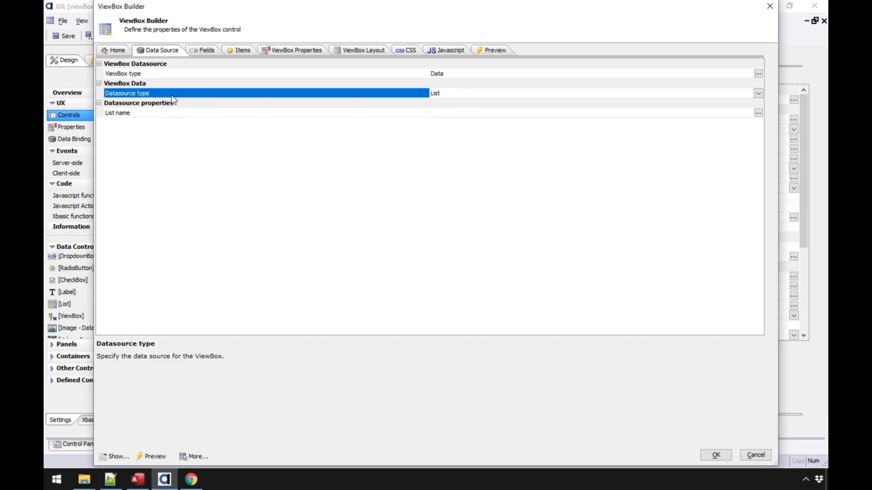
{"action": "left_click", "coordinate": [758, 94]}
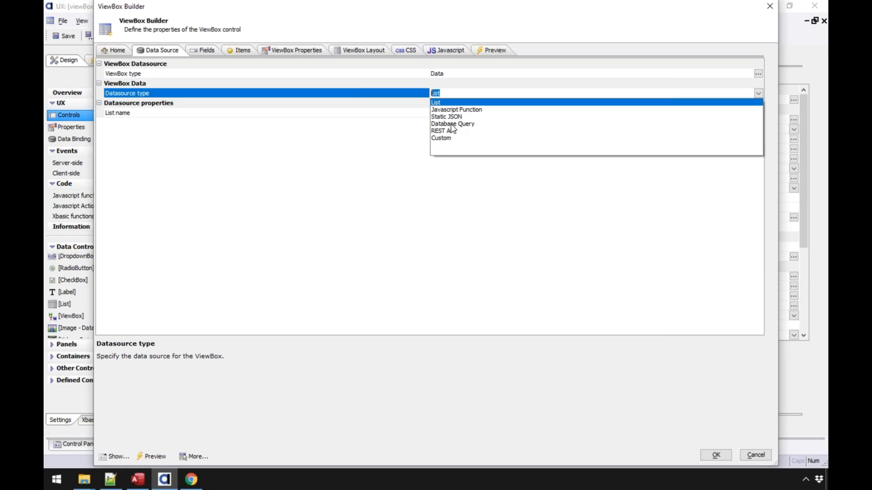
{"action": "left_click", "coordinate": [452, 124]}
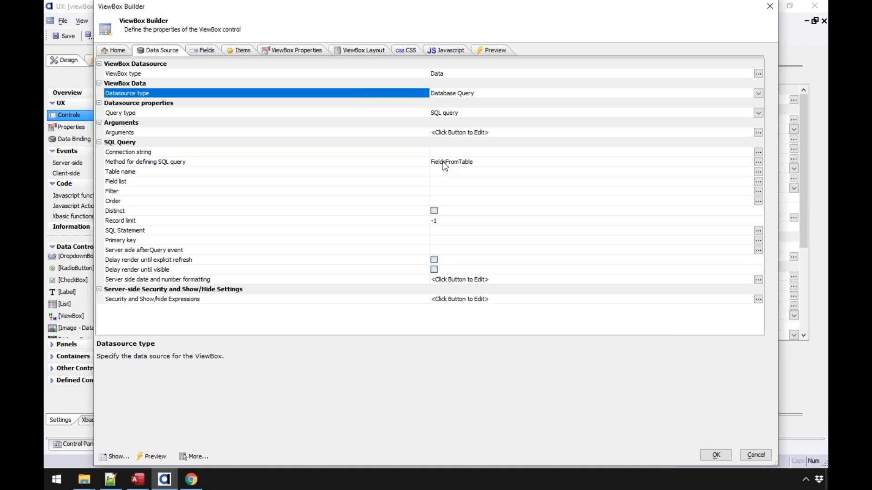
{"action": "left_click", "coordinate": [372, 154]}
{"action": "left_click", "coordinate": [755, 155]}
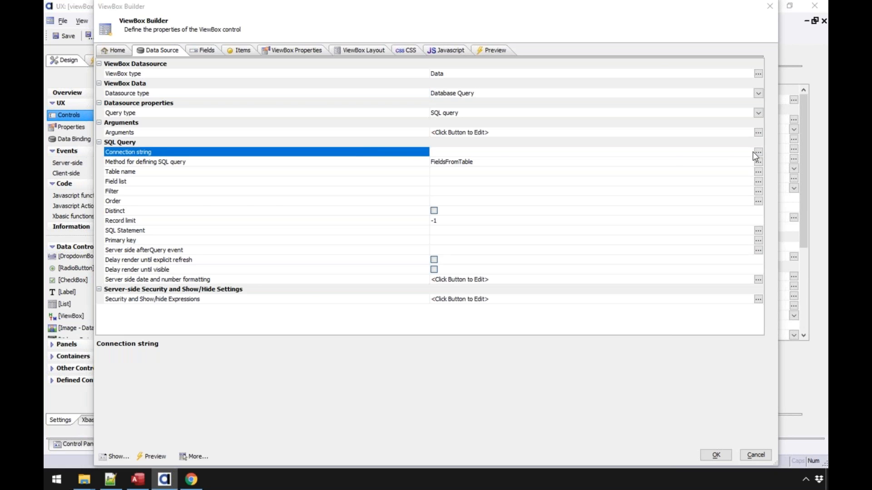
{"action": "left_click", "coordinate": [263, 147]}
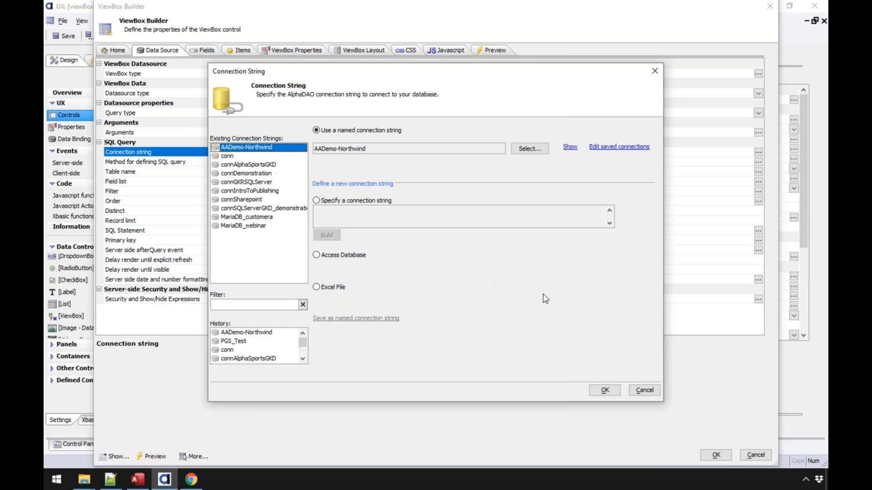
{"action": "left_click", "coordinate": [604, 391]}
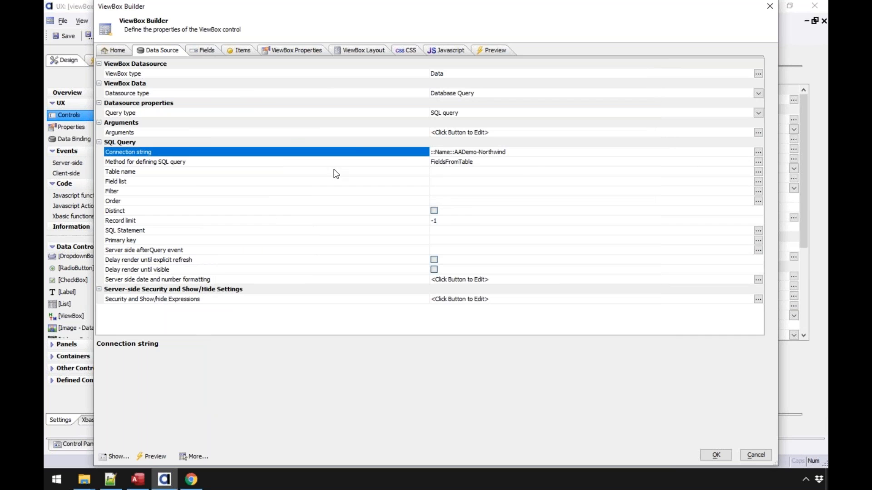
- Choose Customers as the table for the ViewBox's SQL query
{"action": "left_click", "coordinate": [372, 174]}
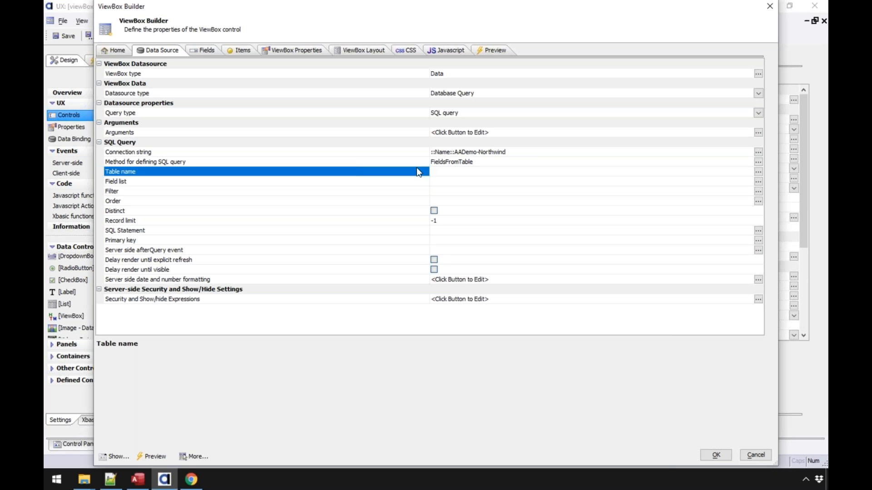
{"action": "double_click", "coordinate": [411, 175]}
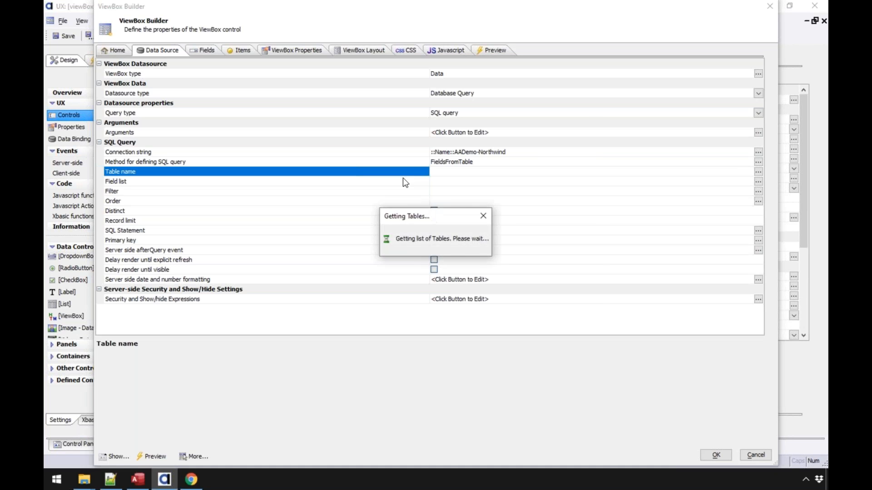
{"action": "left_click", "coordinate": [314, 235]}
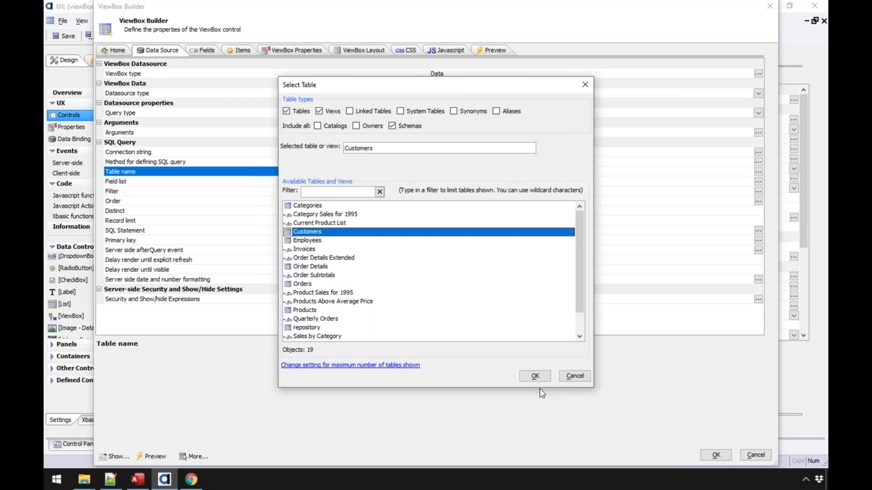
{"action": "left_click", "coordinate": [535, 376]}
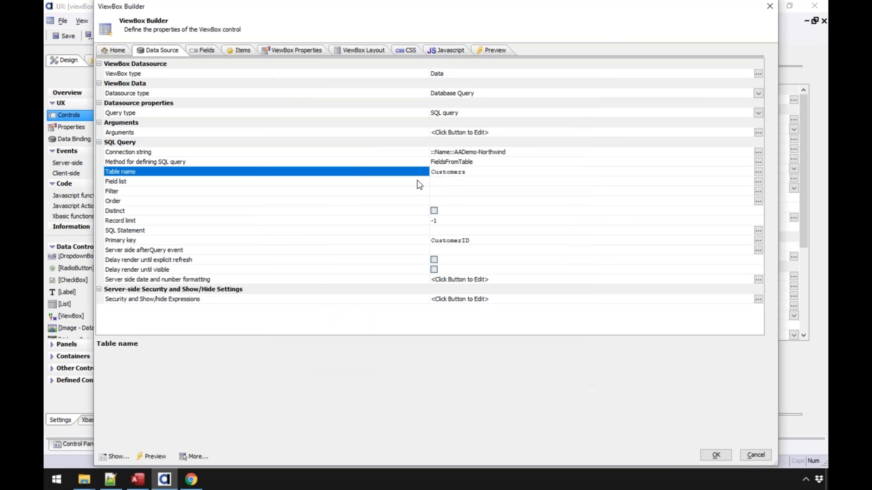
- Include the fields CustomerID, CompanyName, ContactName, ContactTitle and Address in the query's field list
{"action": "left_click", "coordinate": [417, 181]}
{"action": "double_click", "coordinate": [417, 183]}
{"action": "left_click", "coordinate": [302, 183]}
{"action": "left_click", "coordinate": [302, 191]}
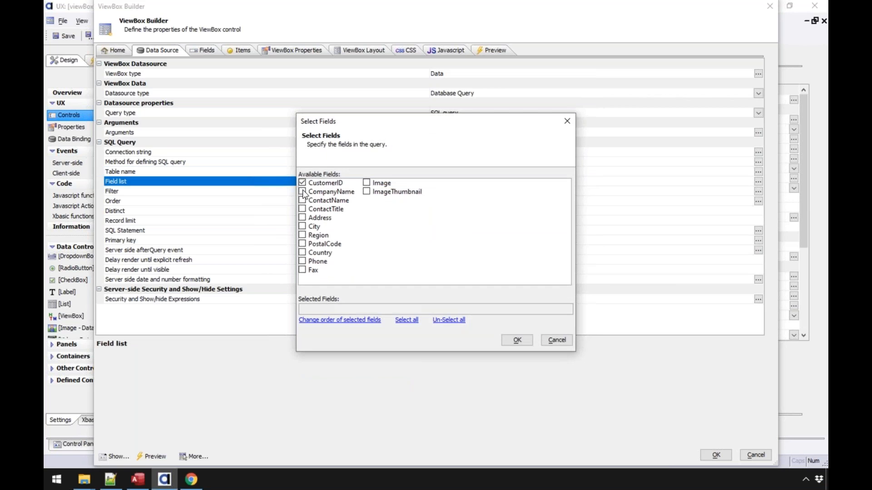
{"action": "left_click", "coordinate": [302, 200]}
{"action": "left_click", "coordinate": [302, 209]}
{"action": "left_click", "coordinate": [302, 218]}
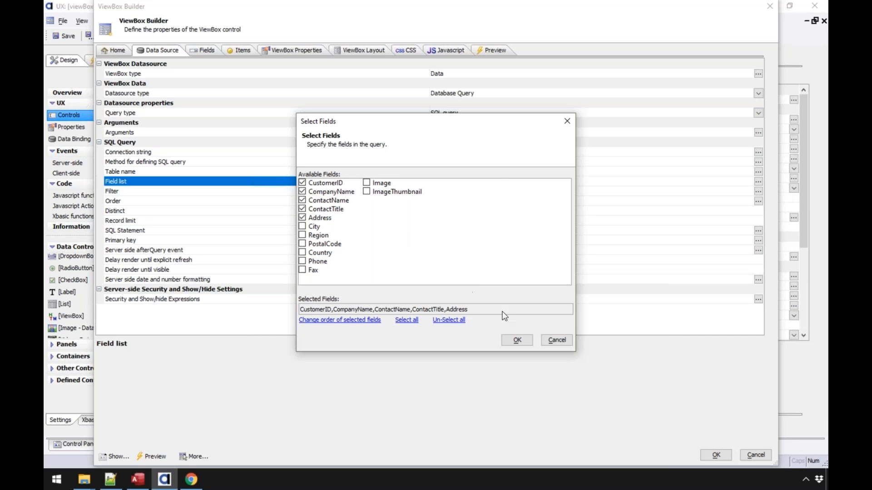
{"action": "left_click", "coordinate": [518, 340]}
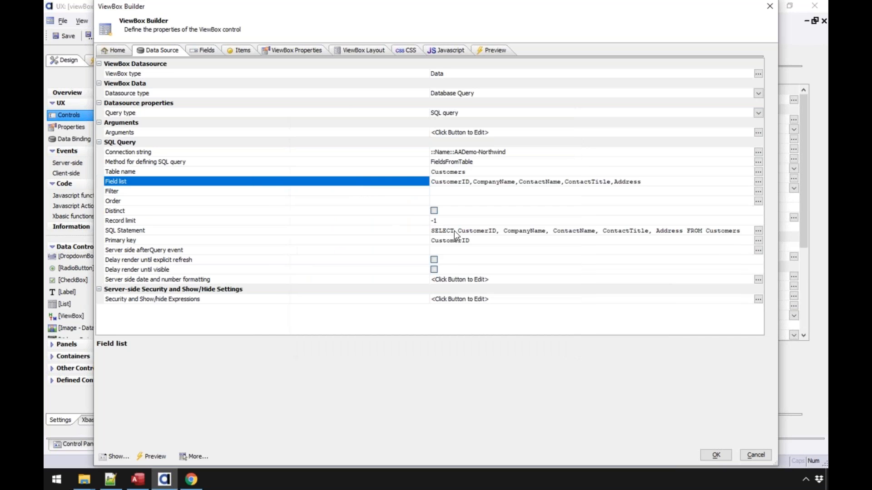
- Leave the query's filter empty and order its records by CompanyName
{"action": "left_click", "coordinate": [394, 192]}
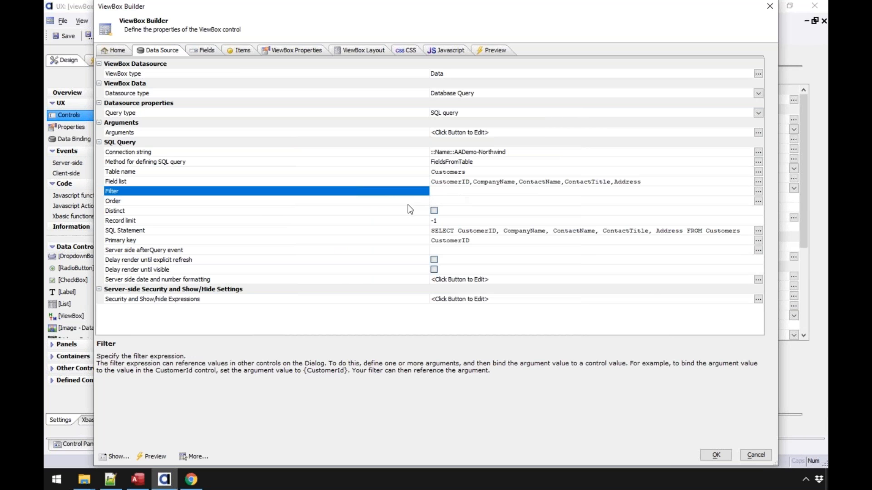
{"action": "double_click", "coordinate": [407, 202]}
{"action": "double_click", "coordinate": [305, 202]}
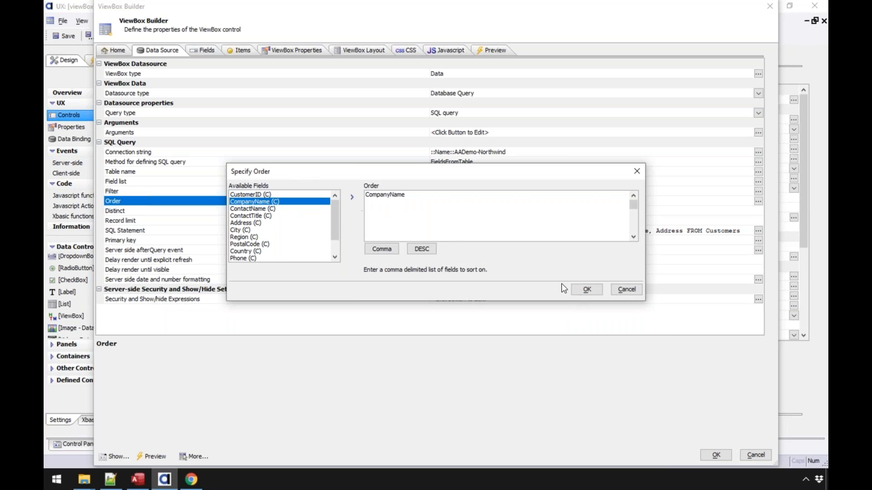
{"action": "left_click", "coordinate": [576, 290]}
- Check the query's primary key, the security setting and the properties of the fields in the data source
{"action": "left_click", "coordinate": [398, 243]}
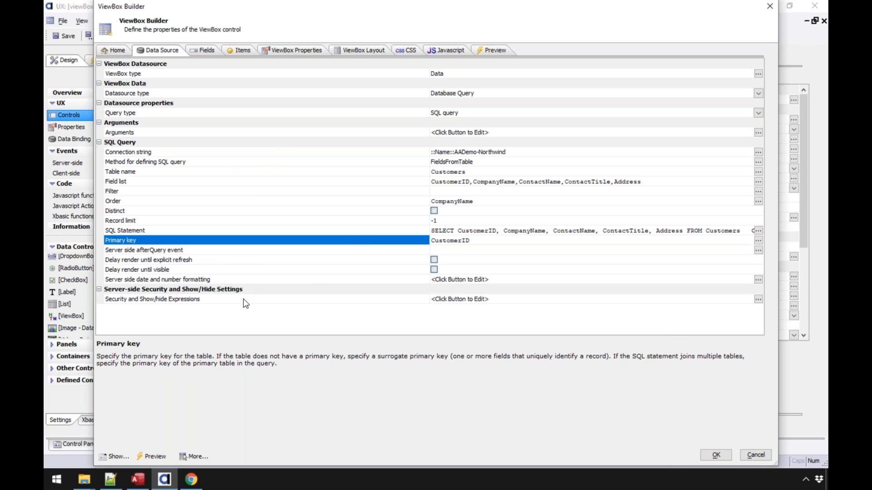
{"action": "left_click", "coordinate": [253, 300]}
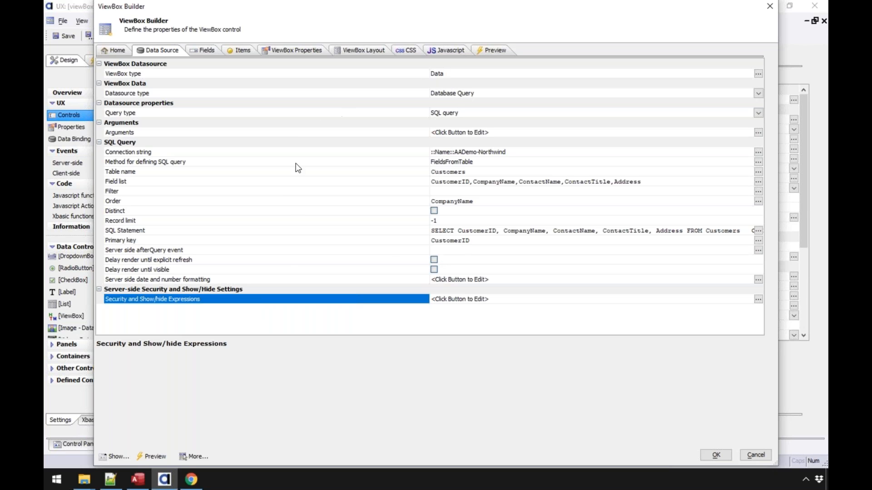
{"action": "left_click", "coordinate": [203, 50]}
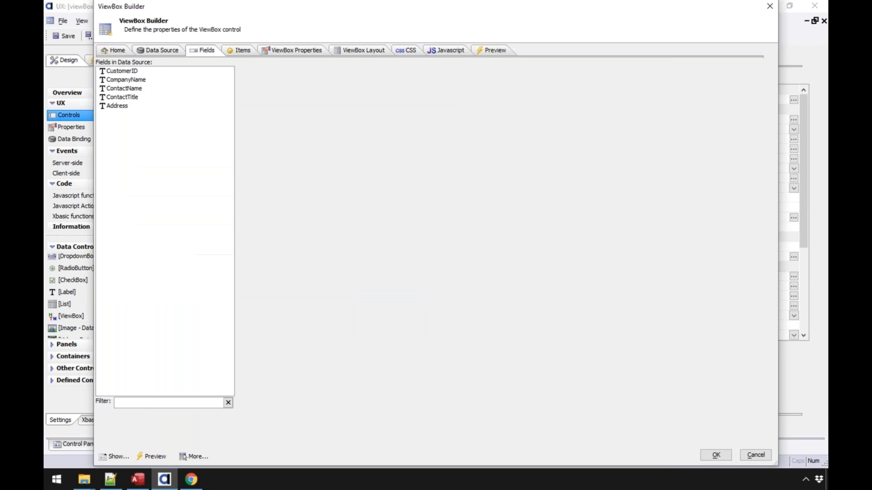
{"action": "left_click", "coordinate": [119, 74]}
{"action": "left_click", "coordinate": [120, 80]}
{"action": "left_click", "coordinate": [120, 88]}
{"action": "left_click", "coordinate": [122, 106]}
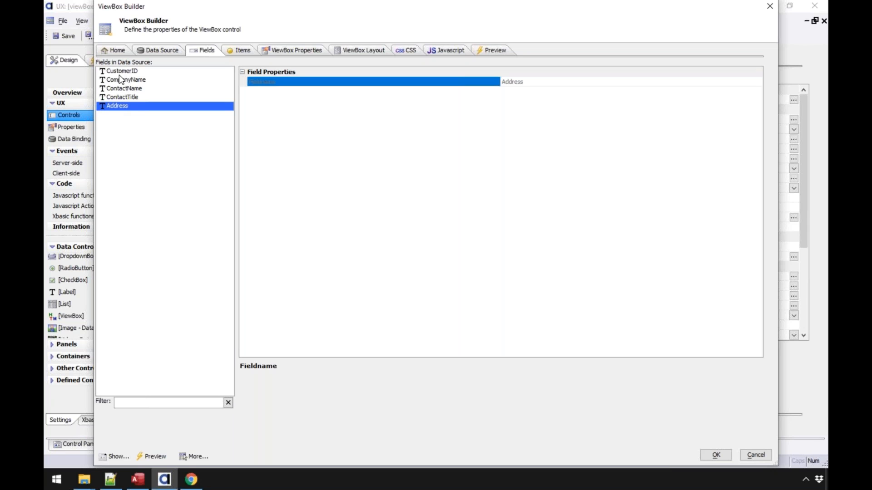
- Add Label controls for CustomerID, CompanyName, ContactName, ContactTitle and Address to the ViewBox layout
{"action": "left_click", "coordinate": [370, 50]}
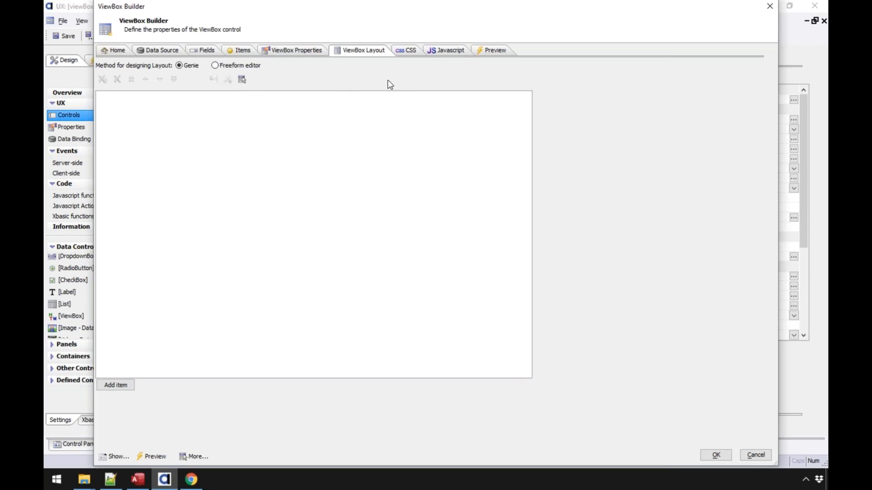
{"action": "left_click", "coordinate": [114, 385]}
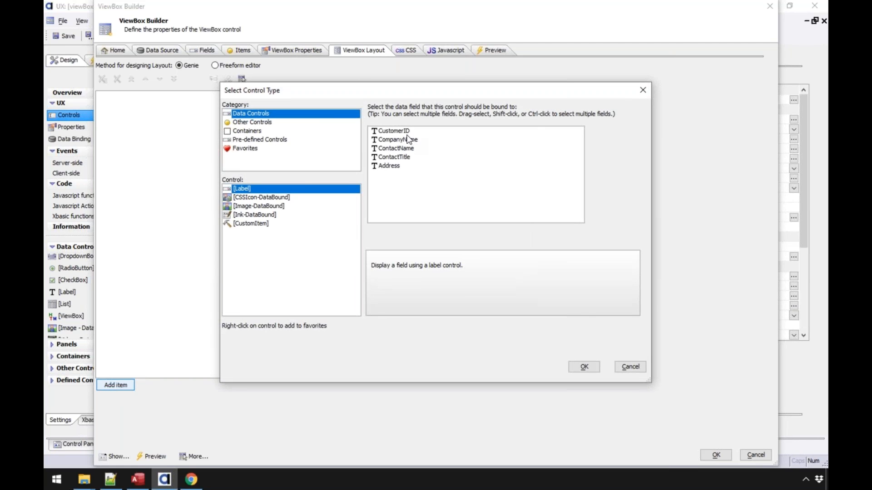
{"action": "left_click_drag", "start_coordinate": [400, 134], "coordinate": [397, 167]}
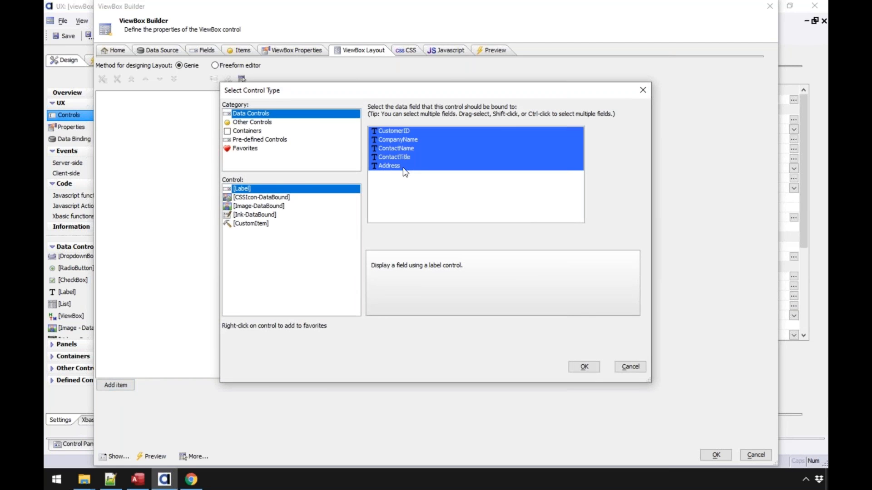
{"action": "left_click", "coordinate": [591, 370]}
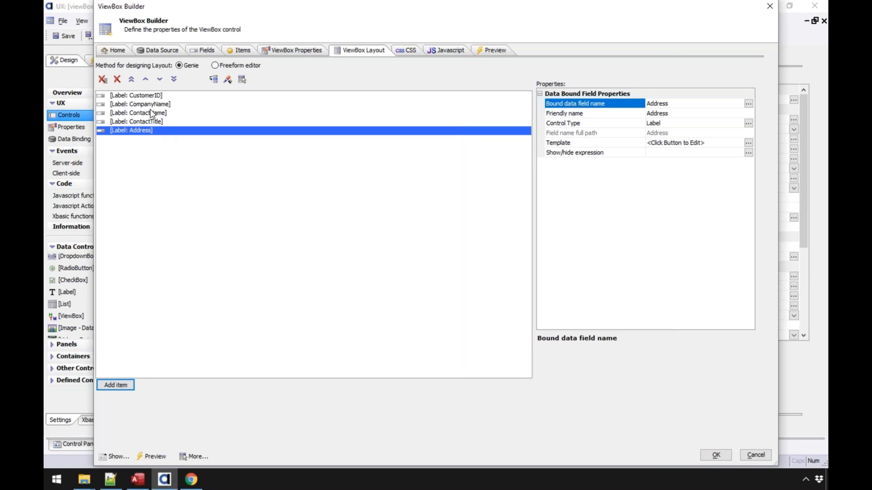
{"action": "left_click", "coordinate": [115, 385]}
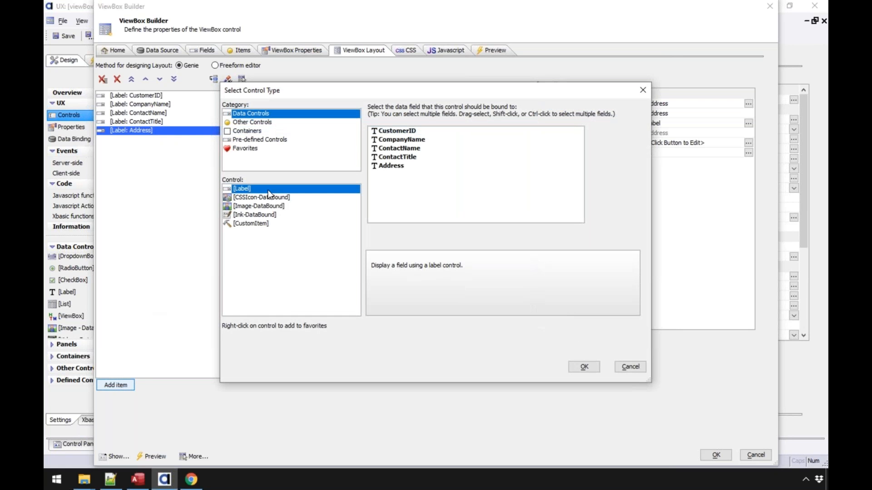
{"action": "left_click", "coordinate": [252, 123]}
{"action": "left_click", "coordinate": [253, 131]}
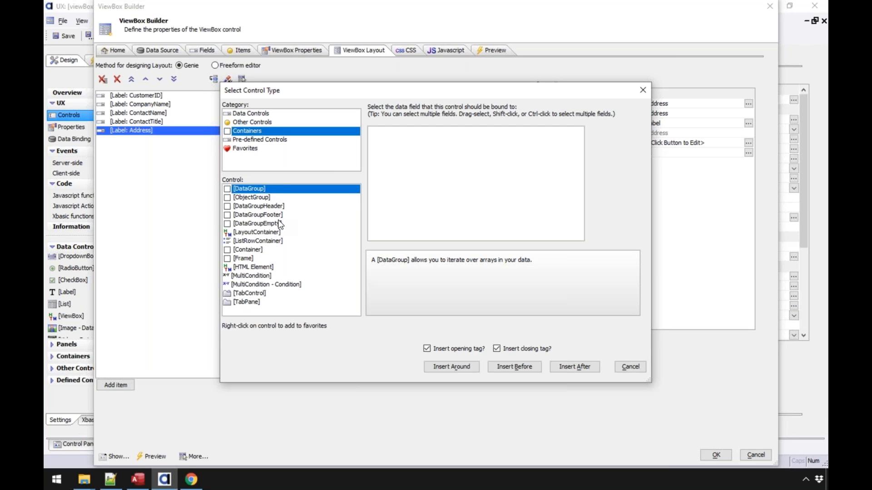
{"action": "left_click", "coordinate": [623, 367]}
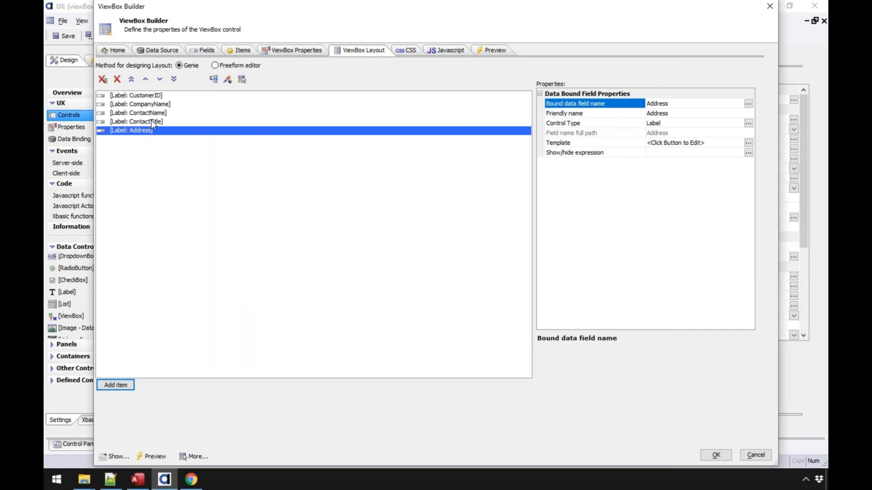
- Switch the layout design method to Freeform editor and put {CompanyName} on the same line as {CustomerID}, separated by spaces
{"action": "left_click", "coordinate": [215, 66]}
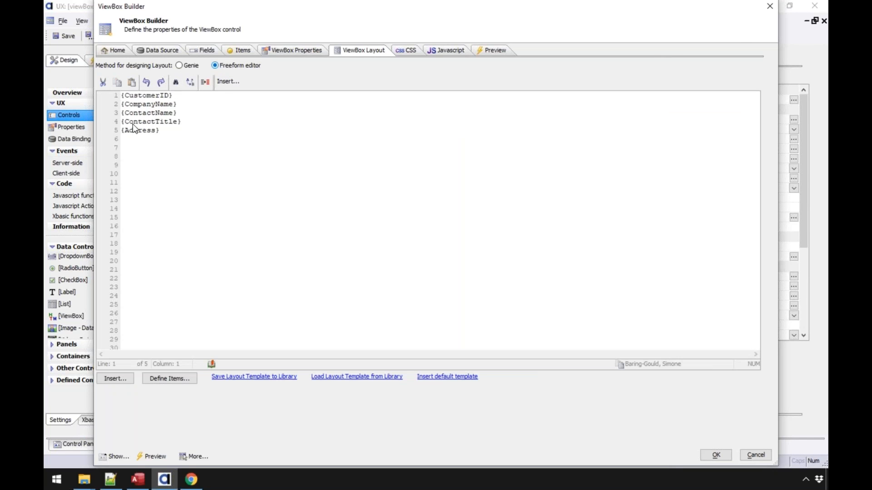
{"action": "left_click", "coordinate": [125, 104]}
{"action": "left_click", "coordinate": [224, 158], "text": "shift"}
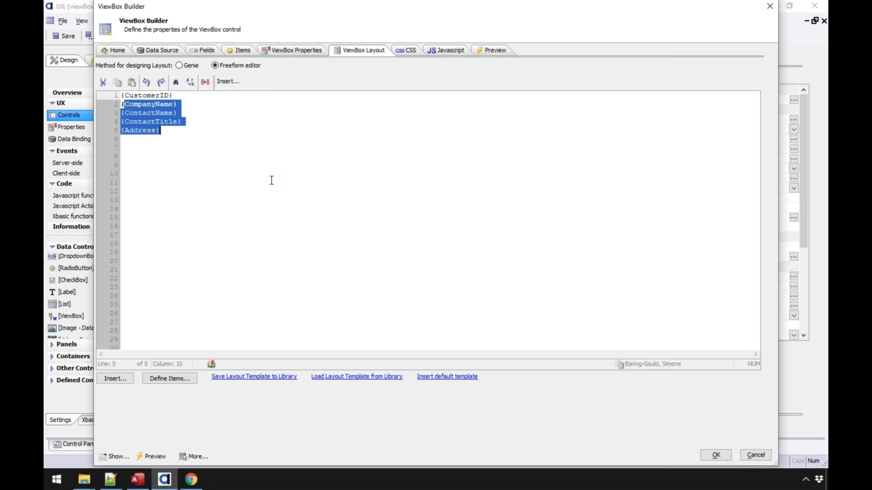
{"action": "mouse_move", "coordinate": [126, 104]}
{"action": "left_mouse_down"}
{"action": "mouse_move", "coordinate": [122, 96]}
{"action": "mouse_move", "coordinate": [177, 96]}
{"action": "mouse_move", "coordinate": [122, 104]}
{"action": "left_mouse_up"}
{"action": "left_click", "coordinate": [139, 104]}
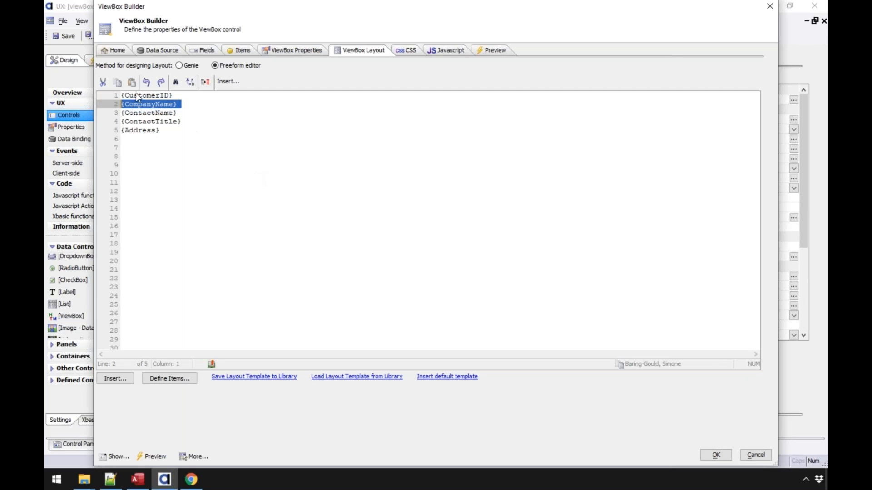
{"action": "left_click_drag", "start_coordinate": [178, 104], "coordinate": [119, 108]}
{"action": "left_click", "coordinate": [122, 105]}
{"action": "key", "text": "BackSpace"}
{"action": "left_click", "coordinate": [122, 104]}
{"action": "key", "text": "Left"}
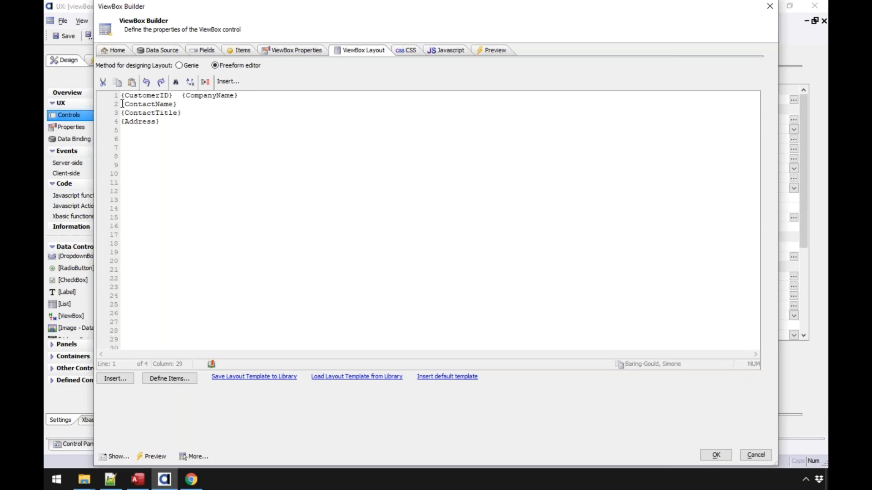
- Join {ContactName}, {ContactTitle} and {Address} onto the first line of the ViewBox layout, separated by spaces, and end the line with <br>
{"action": "triple_click", "coordinate": [122, 104]}
{"action": "left_click", "coordinate": [122, 104]}
{"action": "key", "text": "BackSpace"}
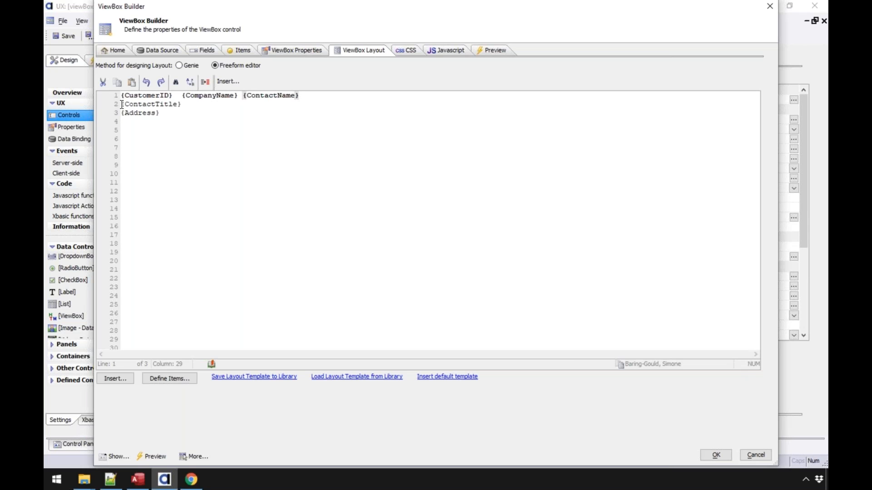
{"action": "left_click", "coordinate": [122, 104]}
{"action": "key", "text": "BackSpace"}
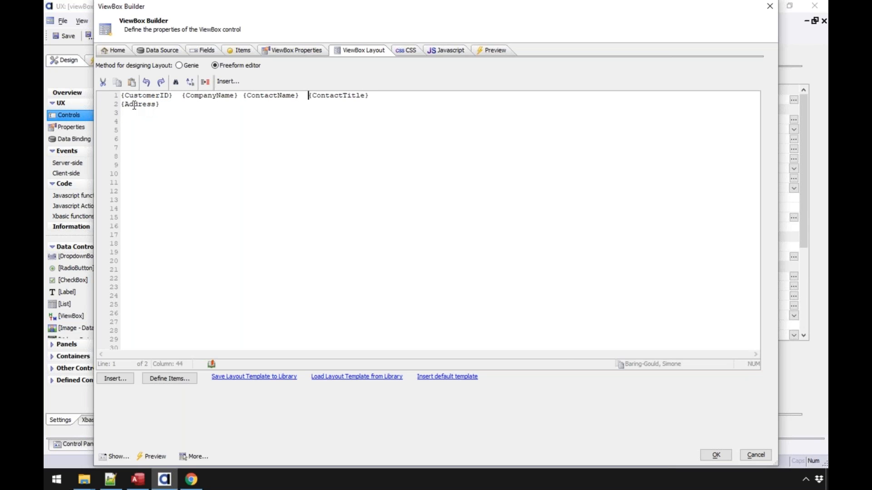
{"action": "left_click", "coordinate": [125, 104]}
{"action": "left_click", "coordinate": [122, 104]}
{"action": "key", "text": "BackSpace"}
{"action": "left_click", "coordinate": [422, 97]}
{"action": "type", "text": "<br>"}
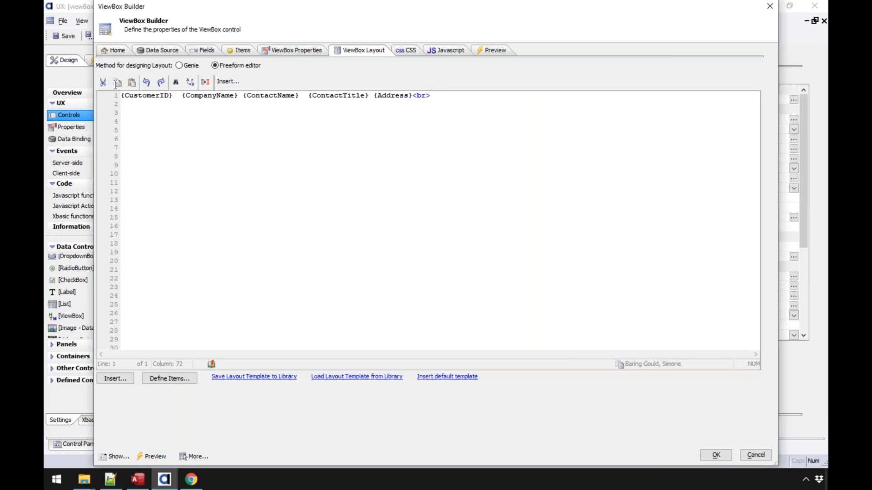
- Review the one-line layout template against the data source and field settings, and accept the ViewBox definition
{"action": "left_click_drag", "start_coordinate": [122, 97], "coordinate": [438, 95]}
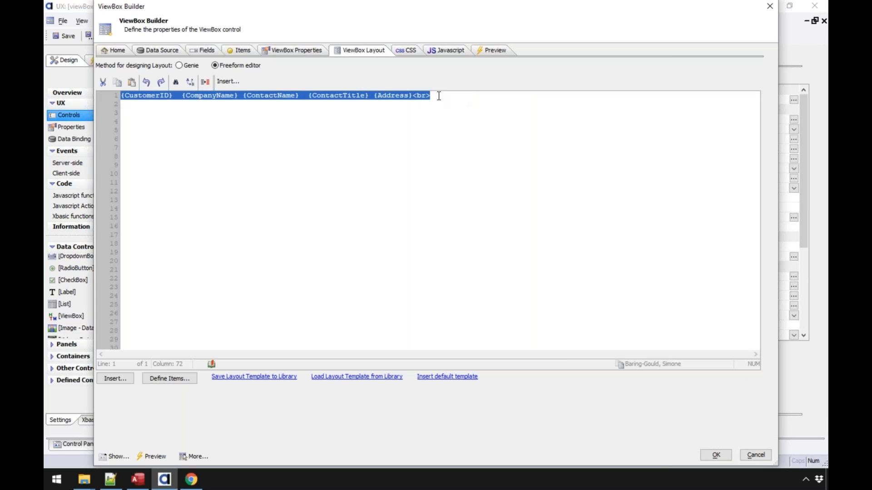
{"action": "left_click", "coordinate": [279, 121]}
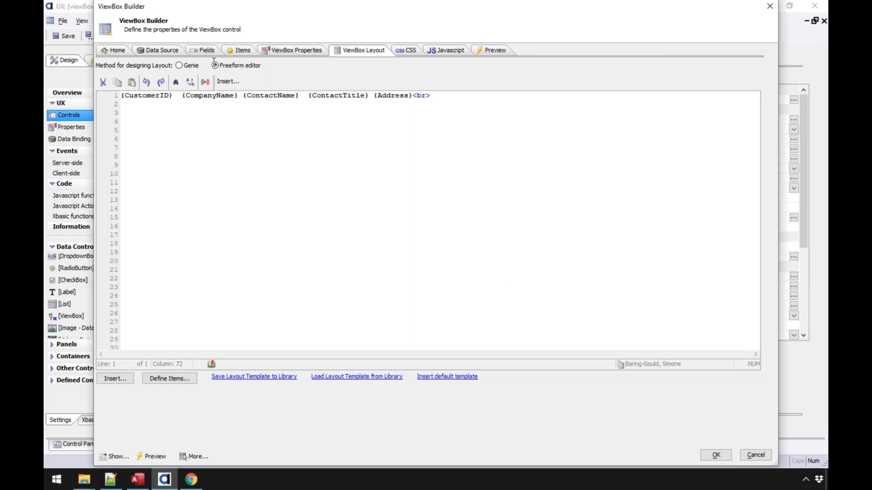
{"action": "left_click", "coordinate": [166, 51]}
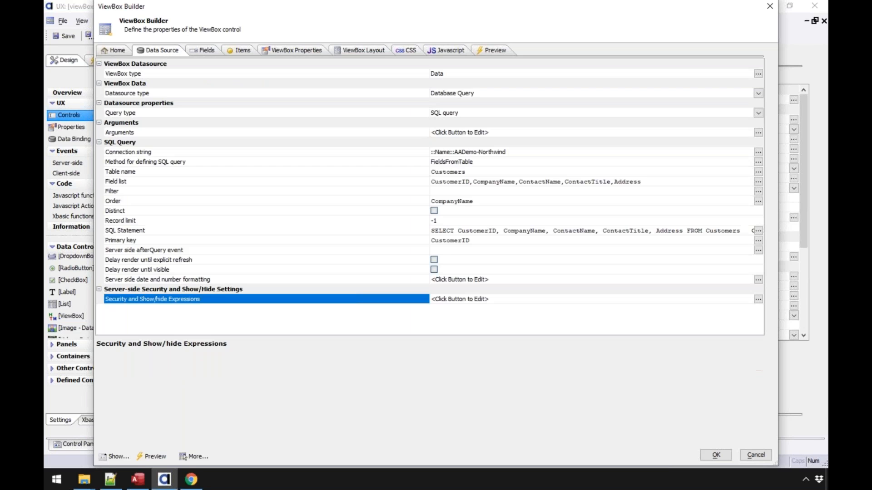
{"action": "left_click", "coordinate": [194, 51]}
{"action": "left_click", "coordinate": [354, 49]}
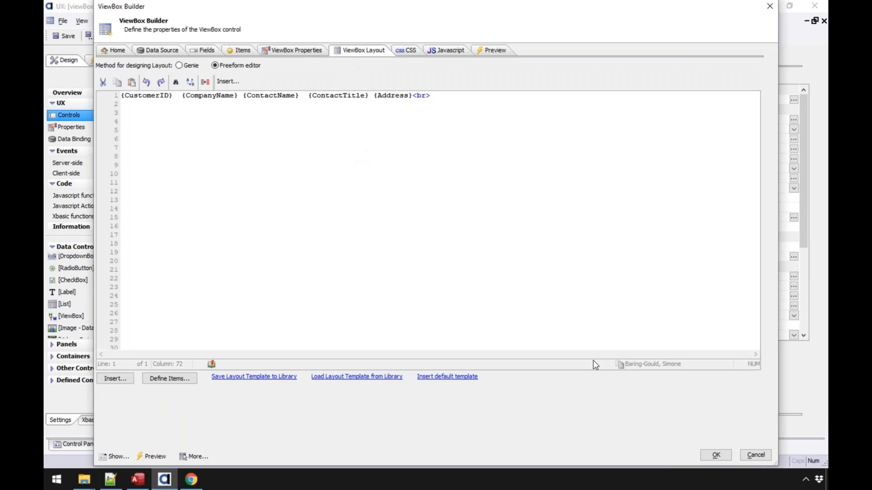
{"action": "left_click", "coordinate": [715, 454]}
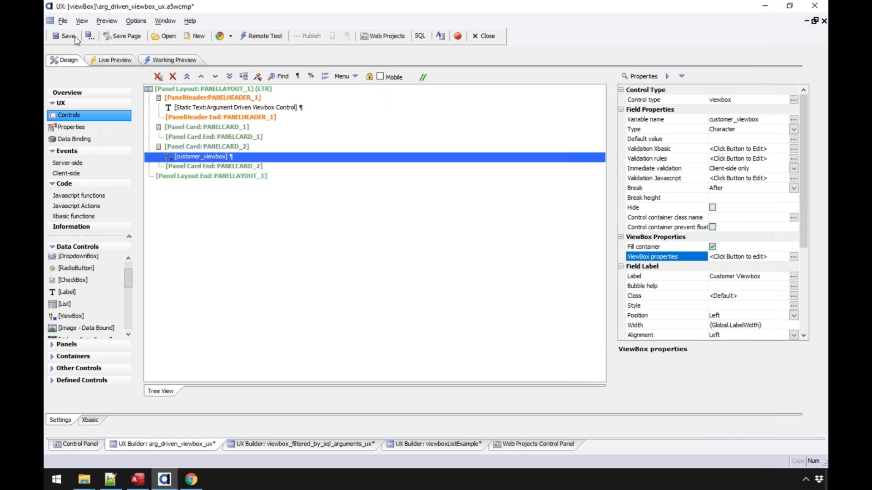
- Save the component and look through the customer records in its working preview
{"action": "left_click", "coordinate": [169, 59]}
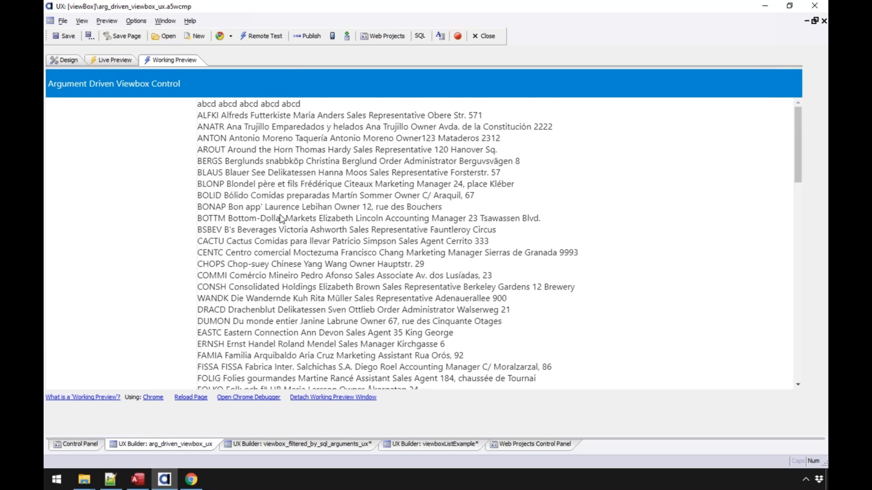
{"action": "scroll", "coordinate": [468, 222], "scroll_direction": "down", "scroll_amount": 3}
{"action": "scroll", "coordinate": [462, 223], "scroll_direction": "down", "scroll_amount": 3}
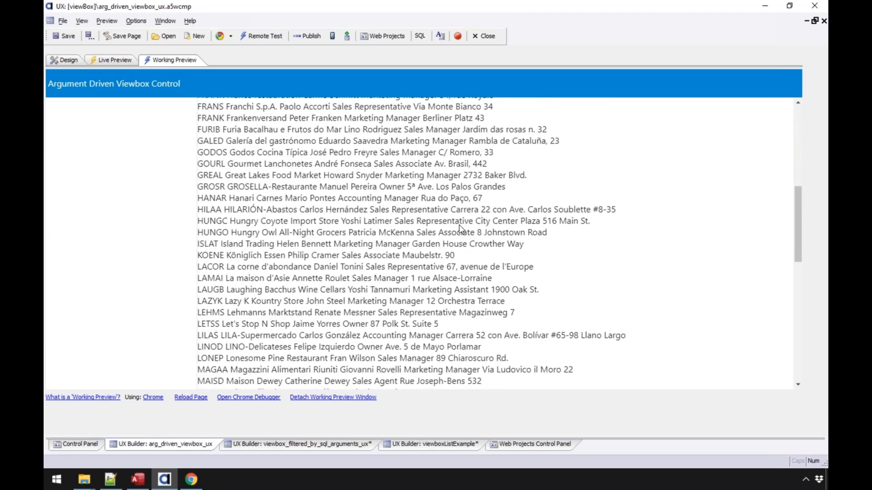
{"action": "scroll", "coordinate": [460, 225], "scroll_direction": "up", "scroll_amount": 6}
{"action": "scroll", "coordinate": [250, 179], "scroll_direction": "down", "scroll_amount": 10}
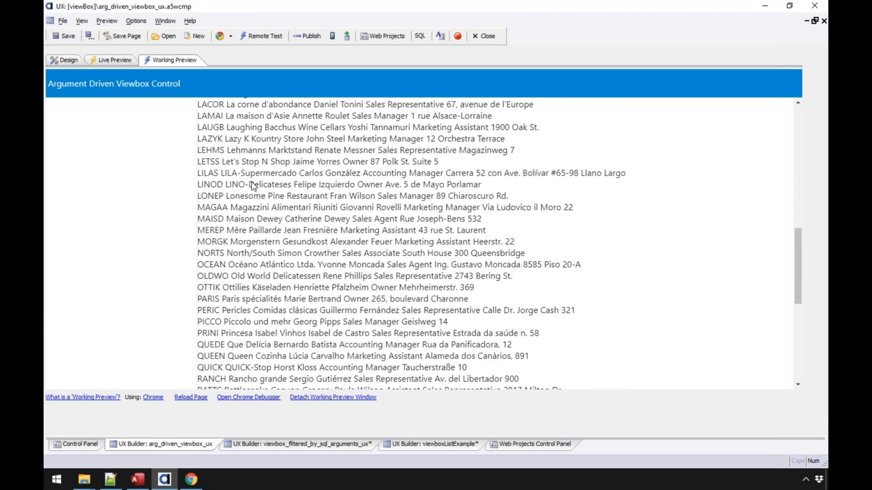
{"action": "scroll", "coordinate": [254, 185], "scroll_direction": "down", "scroll_amount": 5}
{"action": "scroll", "coordinate": [254, 186], "scroll_direction": "up", "scroll_amount": 10}
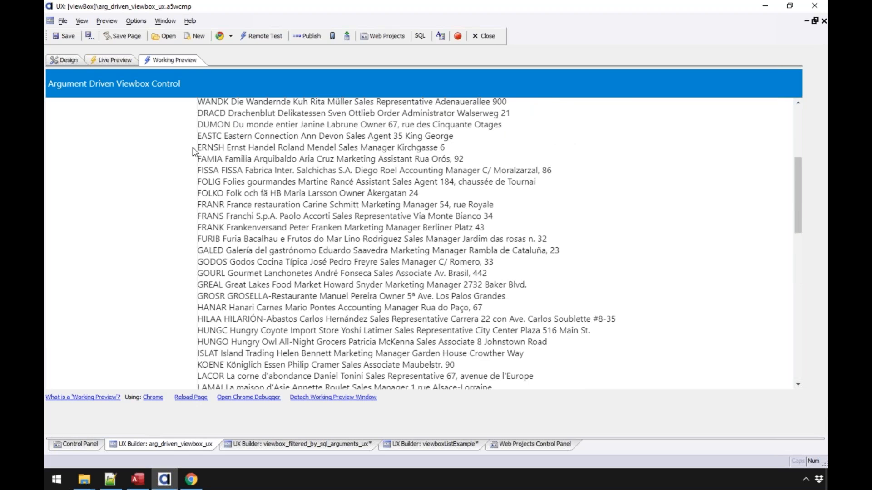
{"action": "scroll", "coordinate": [245, 148], "scroll_direction": "up", "scroll_amount": 5}
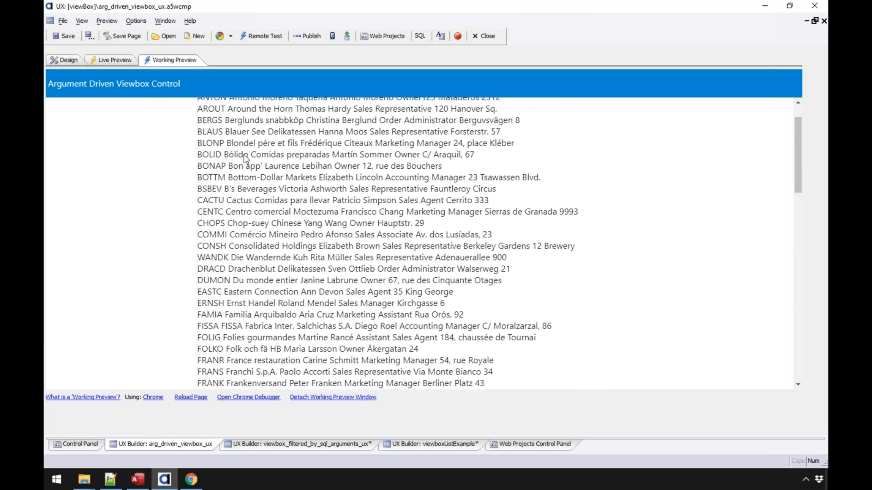
{"action": "scroll", "coordinate": [248, 158], "scroll_direction": "up", "scroll_amount": 2}
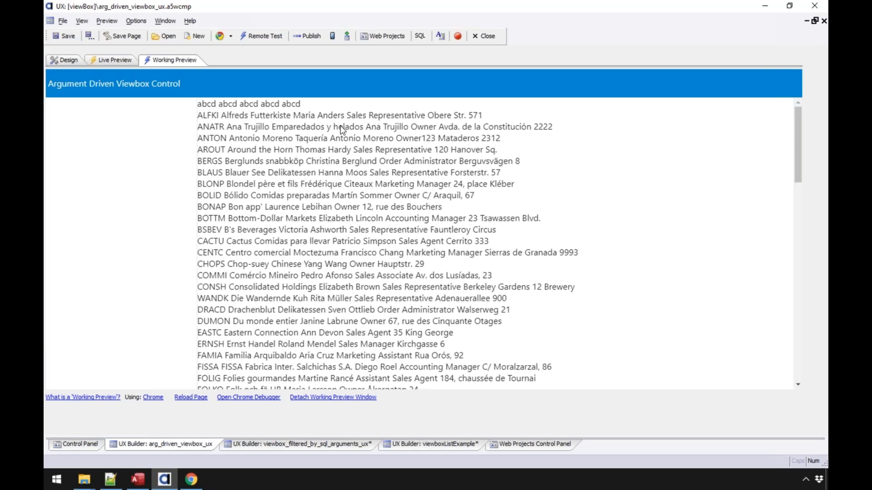
{"action": "mouse_move", "coordinate": [796, 134]}
{"action": "left_mouse_down"}
{"action": "mouse_move", "coordinate": [803, 282]}
{"action": "mouse_move", "coordinate": [792, 121]}
{"action": "left_mouse_up"}
{"action": "scroll", "coordinate": [798, 163], "scroll_direction": "down", "scroll_amount": 1}
{"action": "scroll", "coordinate": [391, 121], "scroll_direction": "up", "scroll_amount": 1}
- Return to the component design and add a DropdownBox control named city_dropdownbox to PANELCARD_1
{"action": "left_click", "coordinate": [59, 59]}
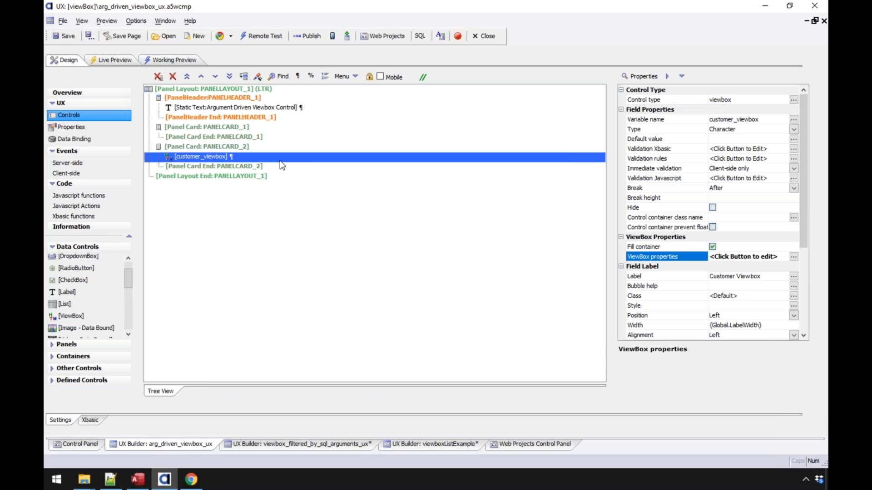
{"action": "left_click", "coordinate": [205, 129]}
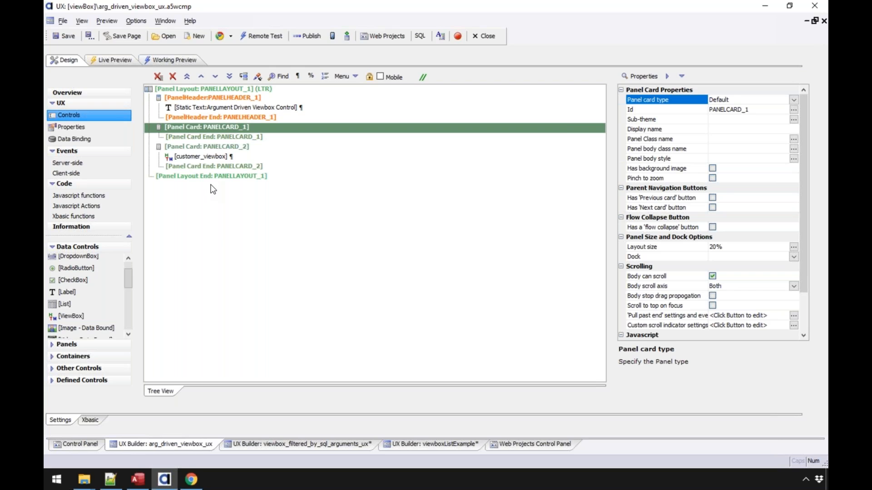
{"action": "left_click", "coordinate": [89, 260]}
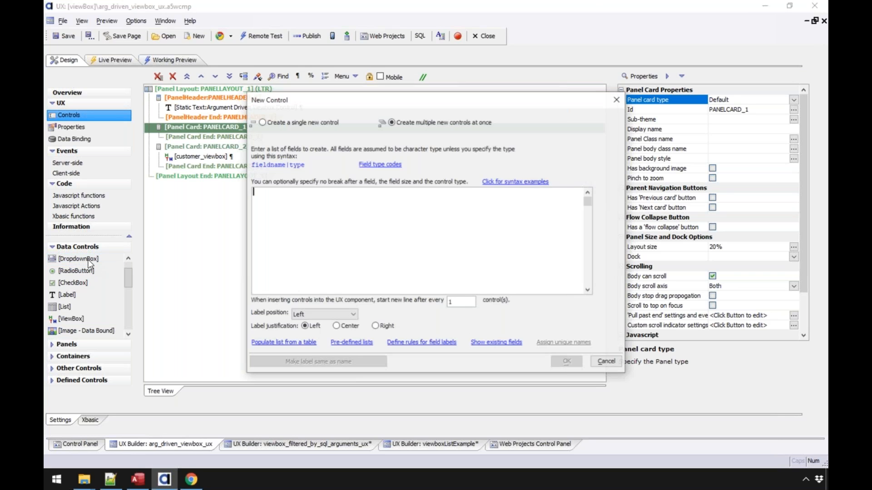
{"action": "left_click", "coordinate": [338, 221]}
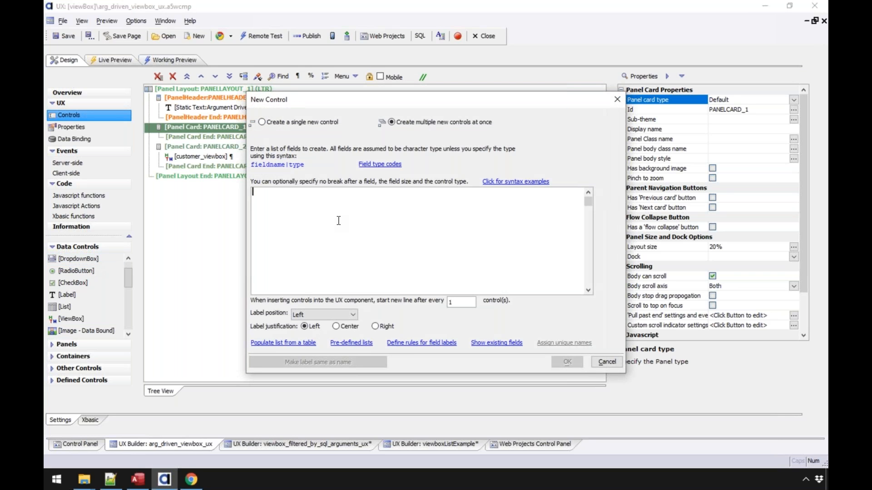
{"action": "type", "text": "city"}
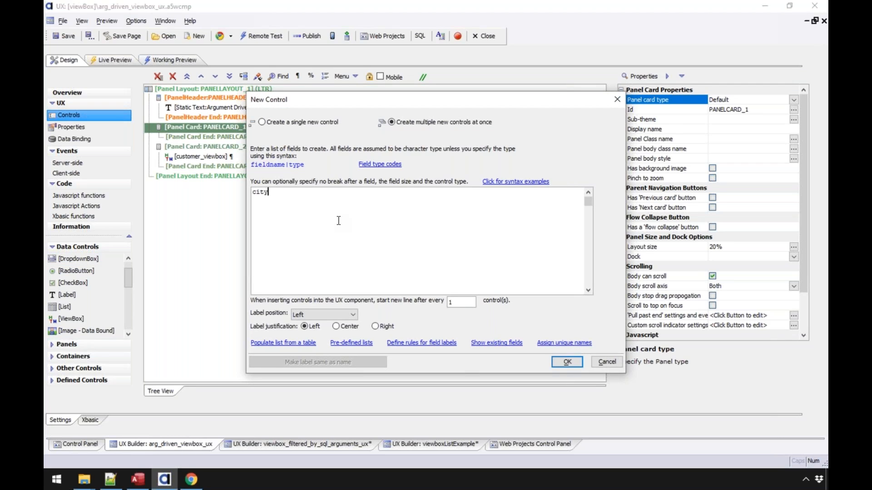
{"action": "type", "text": "_dropdownbox"}
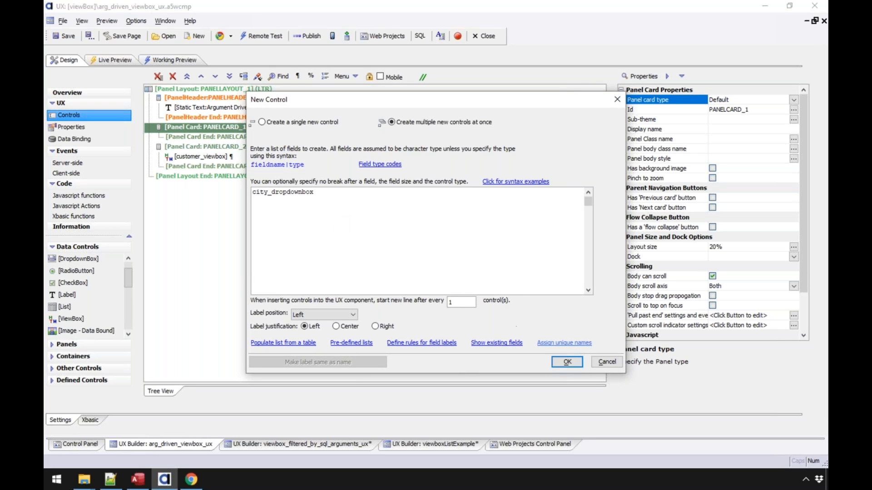
{"action": "left_click", "coordinate": [576, 363]}
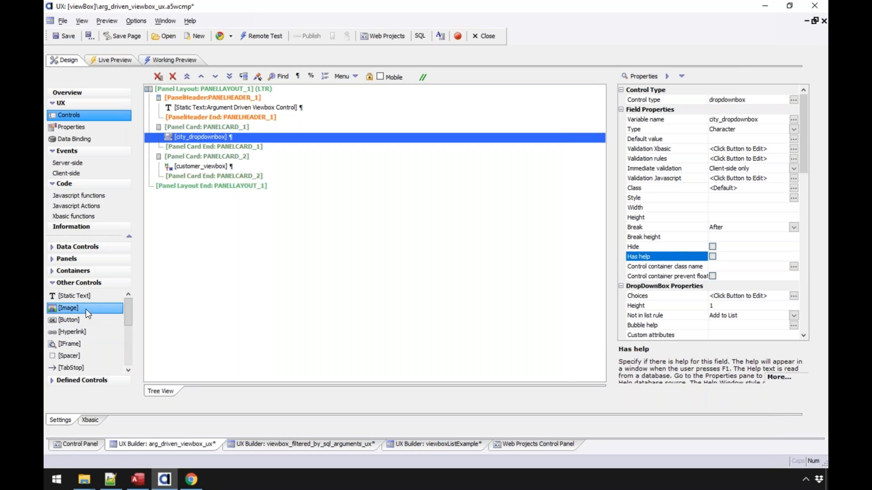
{"action": "double_click", "coordinate": [83, 306]}
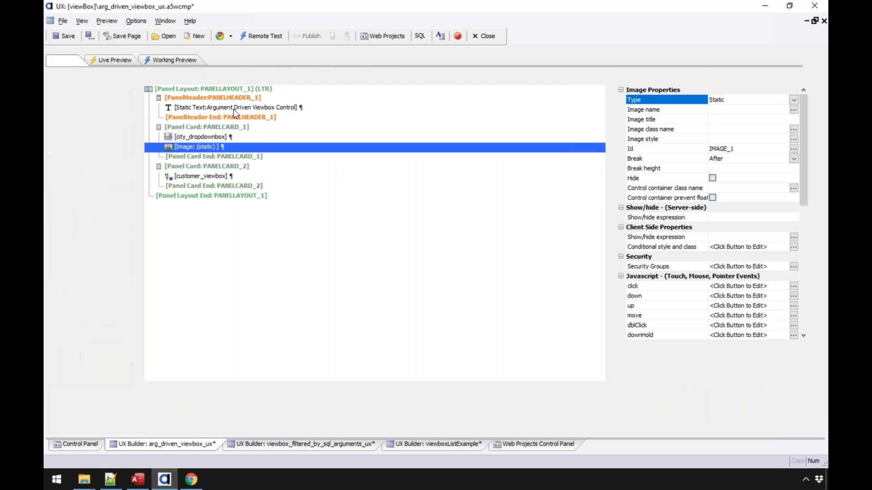
{"action": "left_click", "coordinate": [173, 76]}
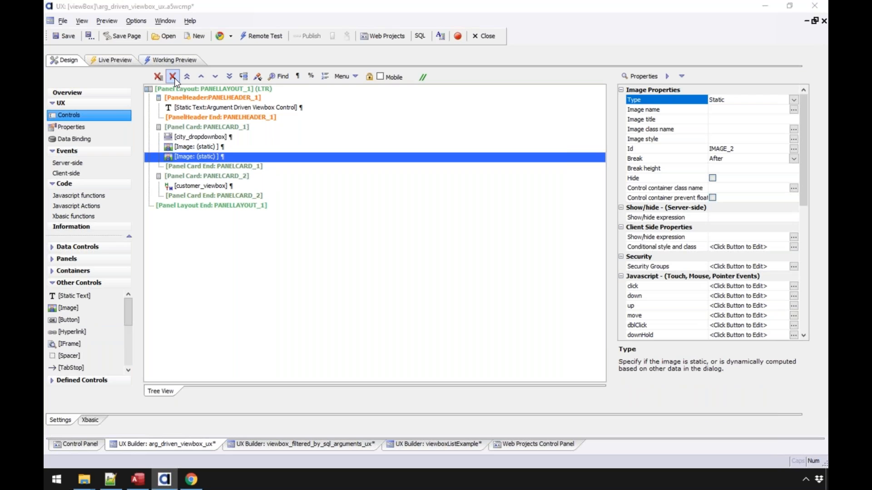
{"action": "left_click", "coordinate": [526, 264]}
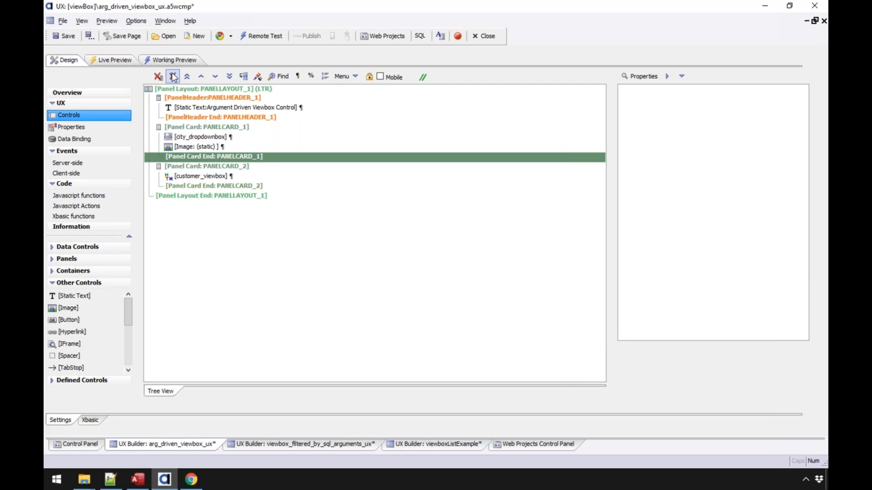
{"action": "left_click", "coordinate": [186, 149]}
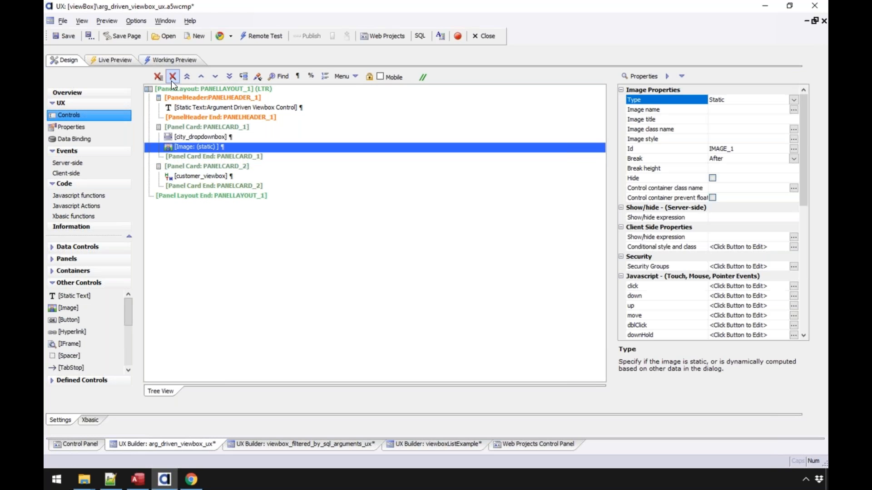
{"action": "left_click", "coordinate": [171, 78]}
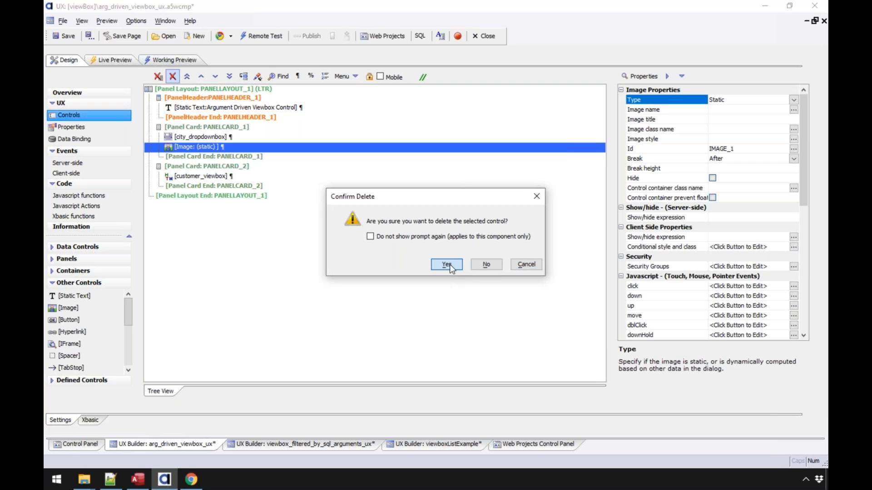
{"action": "left_click", "coordinate": [447, 264]}
- Add a button labelled Filter Data with the capsule sub-theme to PANELCARD_1 and move it above city_dropdownbox
{"action": "left_click", "coordinate": [207, 135]}
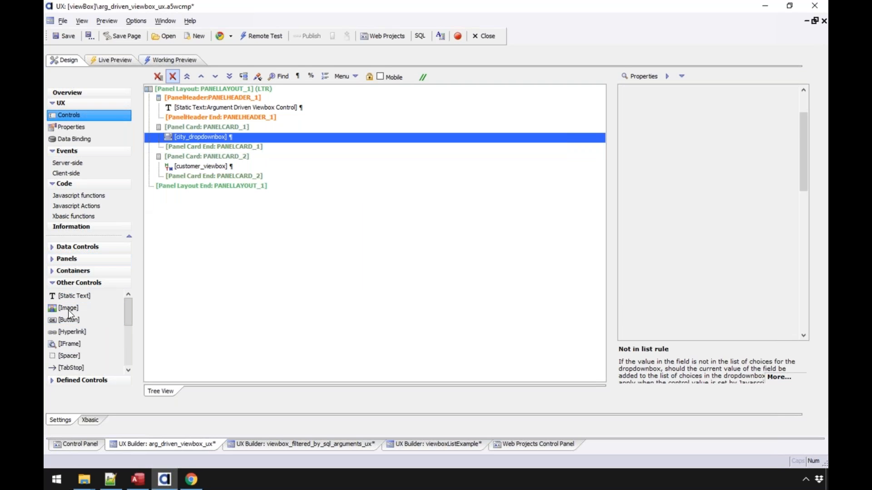
{"action": "left_click", "coordinate": [69, 320]}
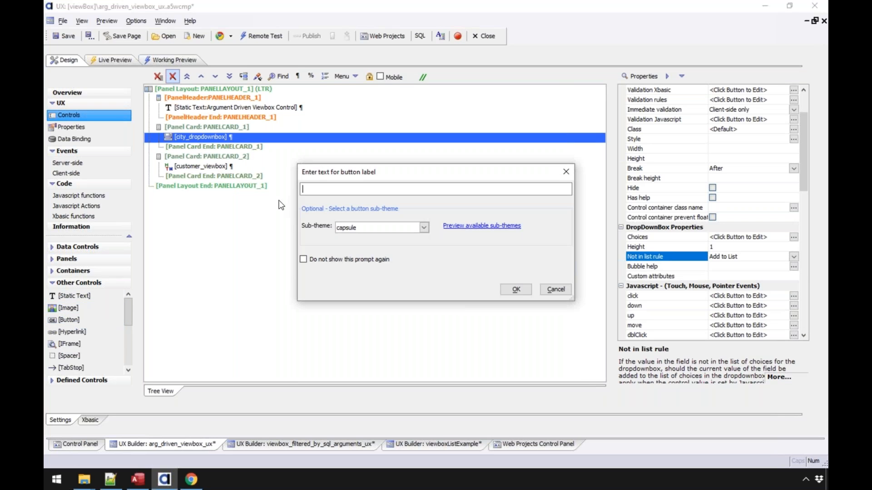
{"action": "type", "text": "Filter Data"}
{"action": "left_click", "coordinate": [513, 289]}
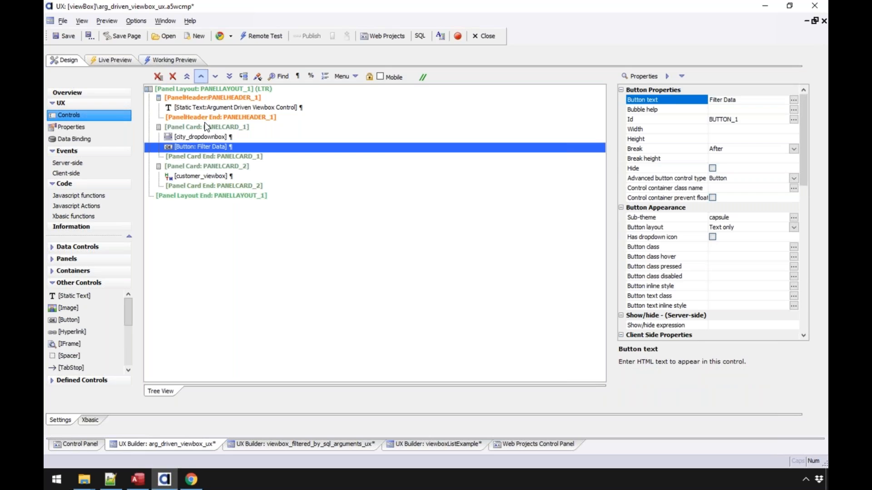
{"action": "left_click", "coordinate": [201, 76]}
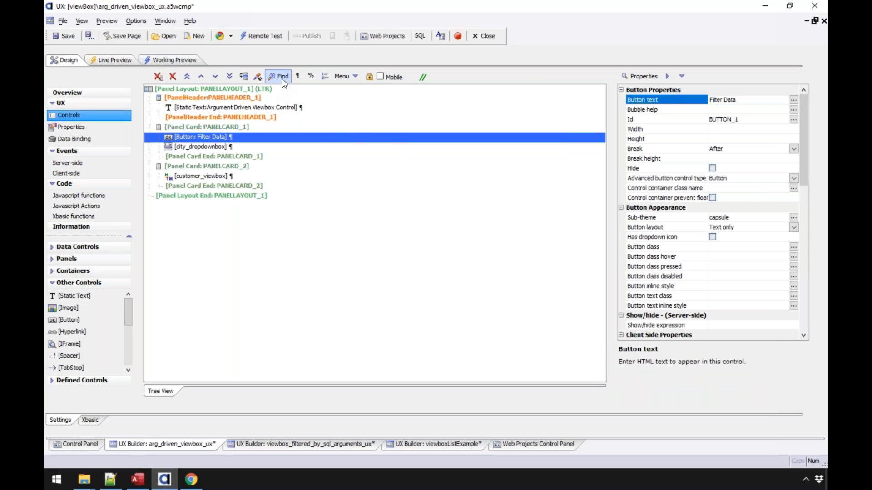
- Set the Filter Data button's width to 100% and its button layout to Image followed by text
{"action": "left_click", "coordinate": [308, 75]}
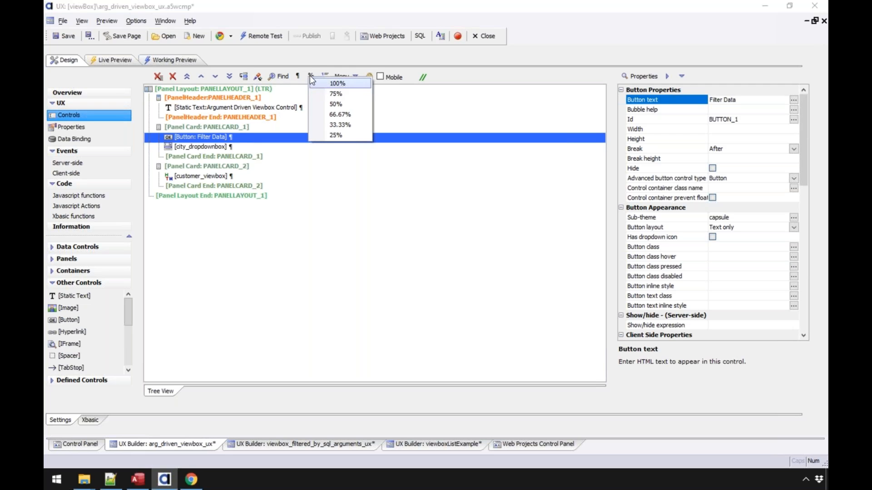
{"action": "left_click", "coordinate": [331, 84]}
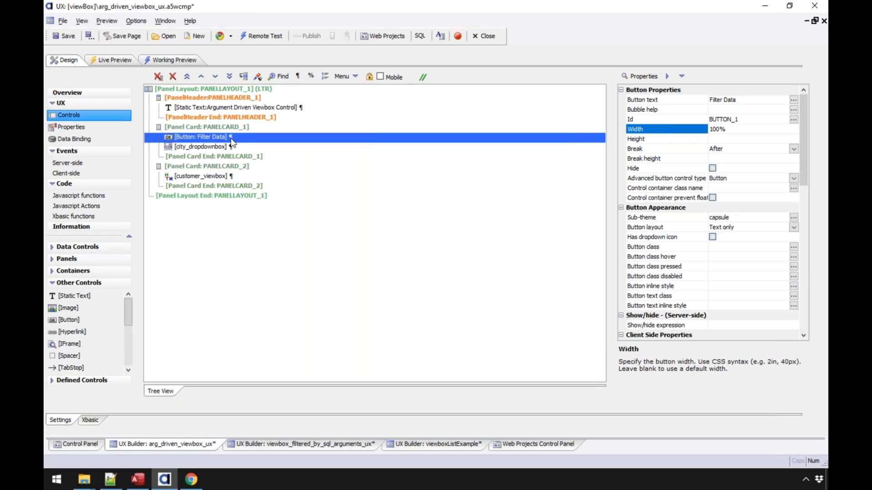
{"action": "left_click", "coordinate": [794, 228]}
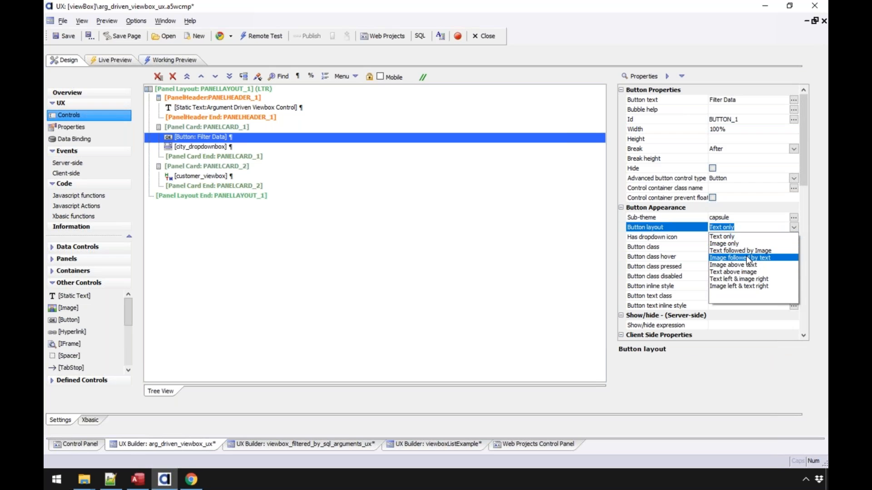
{"action": "left_click", "coordinate": [750, 257]}
- Assign the alpha-icon-filter SVG icon at size 24 as the Filter Data button's image
{"action": "left_click", "coordinate": [659, 313]}
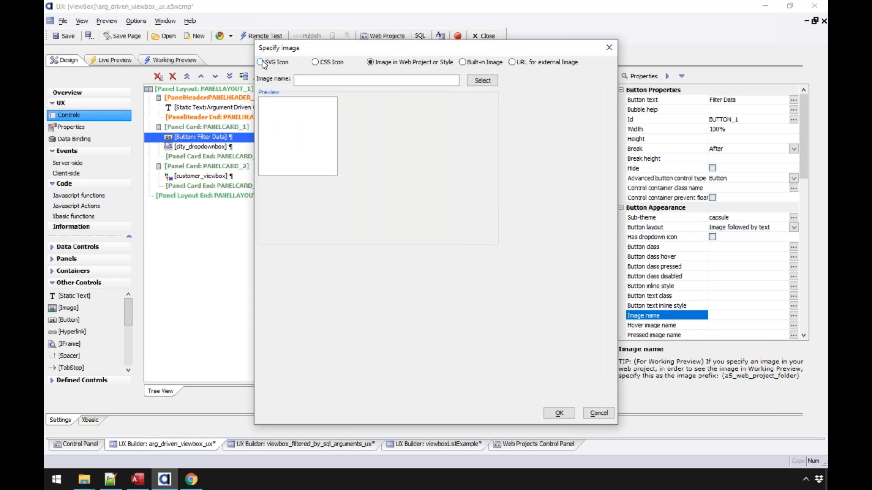
{"action": "left_click", "coordinate": [261, 62]}
{"action": "left_click", "coordinate": [578, 147]}
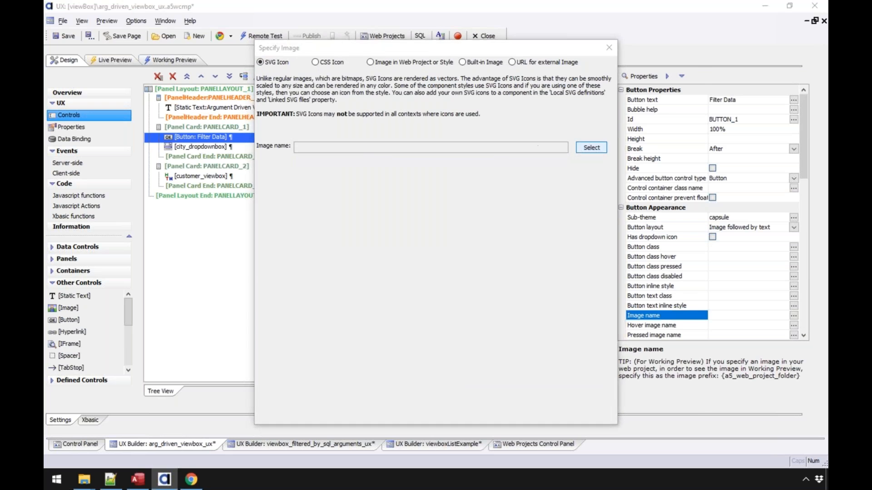
{"action": "left_click", "coordinate": [259, 84]}
{"action": "type", "text": "fil"}
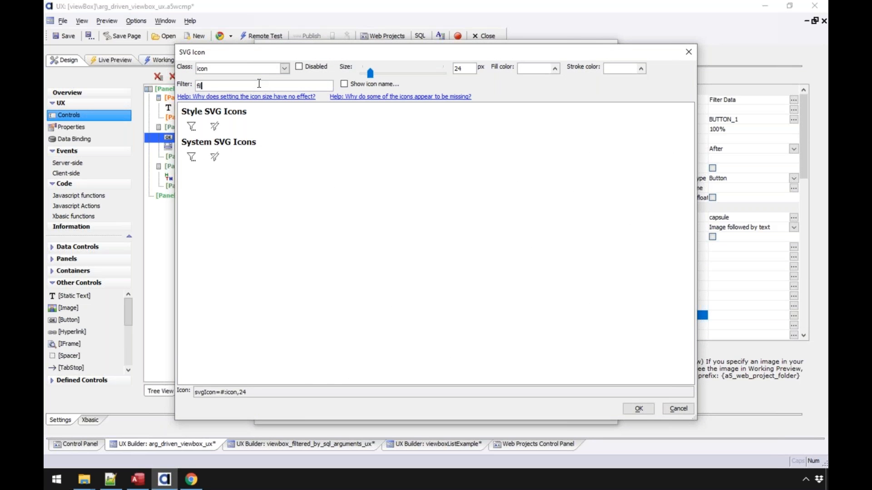
{"action": "left_click", "coordinate": [198, 131]}
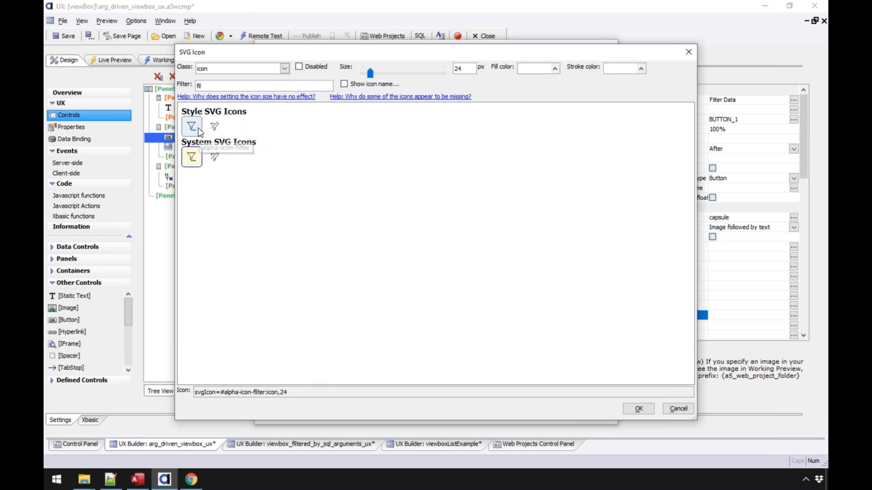
{"action": "left_click", "coordinate": [638, 409]}
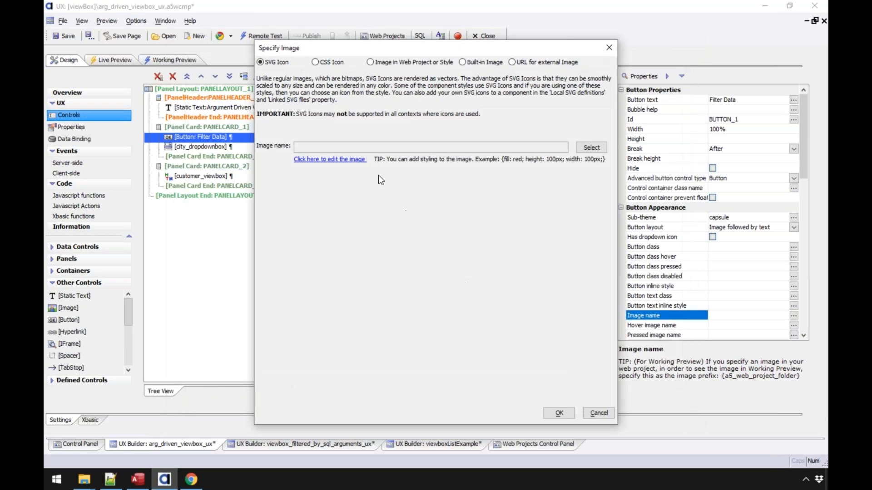
{"action": "left_click", "coordinate": [559, 407]}
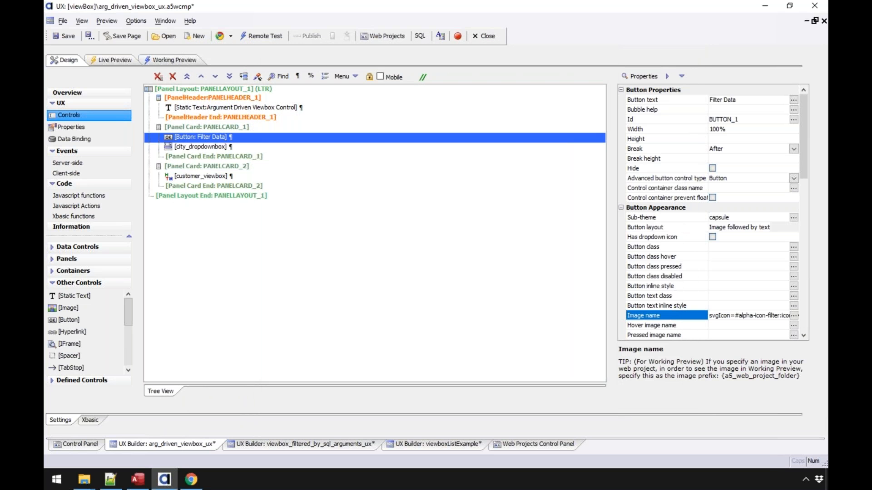
- Save the component, check the Filter Data button in the working preview and return to the design
{"action": "left_click", "coordinate": [64, 36]}
{"action": "left_click", "coordinate": [169, 60]}
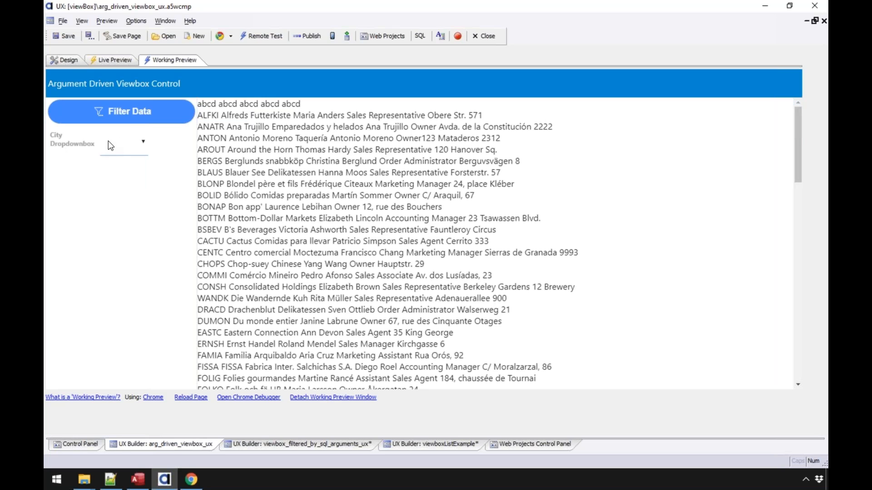
{"action": "left_click", "coordinate": [69, 56]}
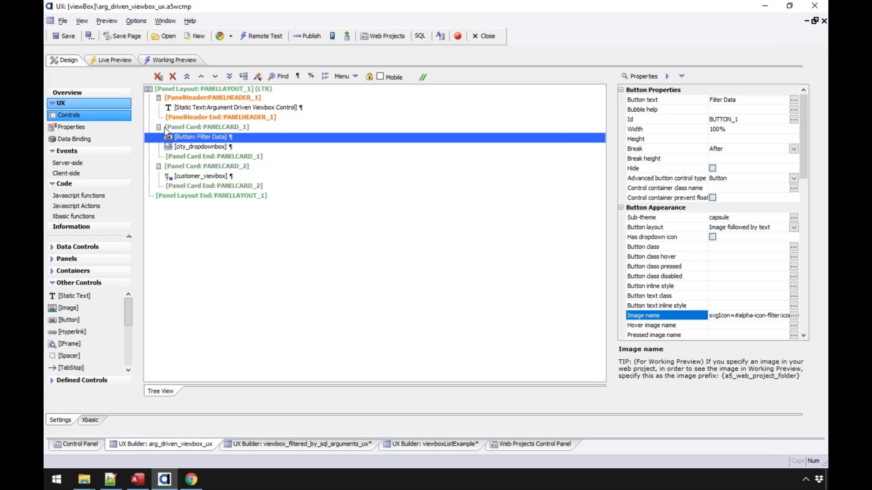
- Label city_dropdownbox City with the label positioned above the field, and set the field's width to 100%
{"action": "left_click", "coordinate": [201, 145]}
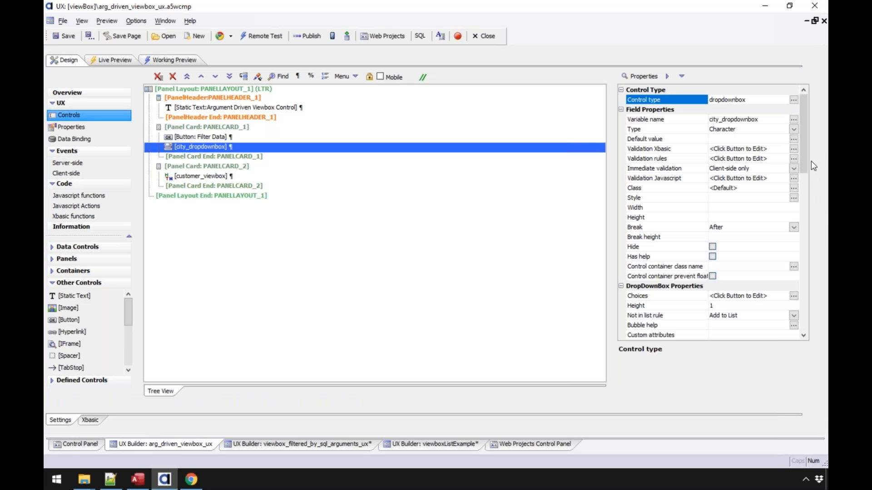
{"action": "scroll", "coordinate": [805, 153], "scroll_direction": "down", "scroll_amount": 15}
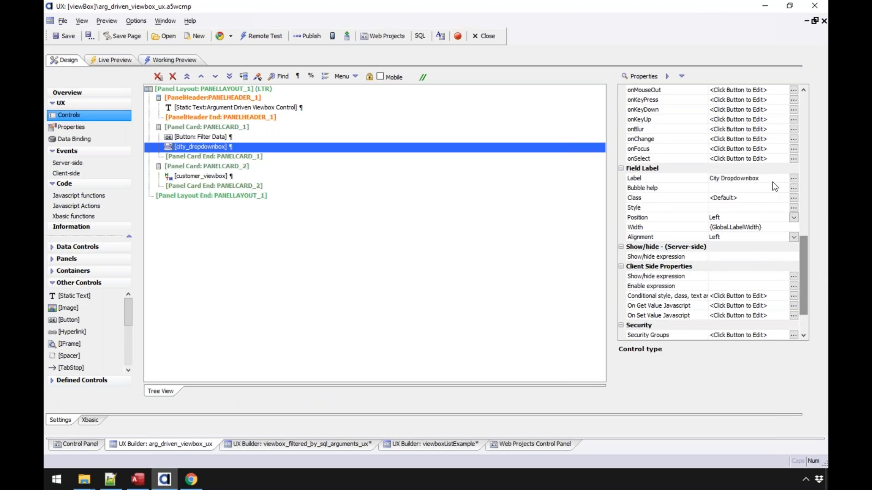
{"action": "left_click", "coordinate": [774, 182]}
{"action": "left_click", "coordinate": [774, 183]}
{"action": "type", "text": "City"}
{"action": "left_click", "coordinate": [516, 259]}
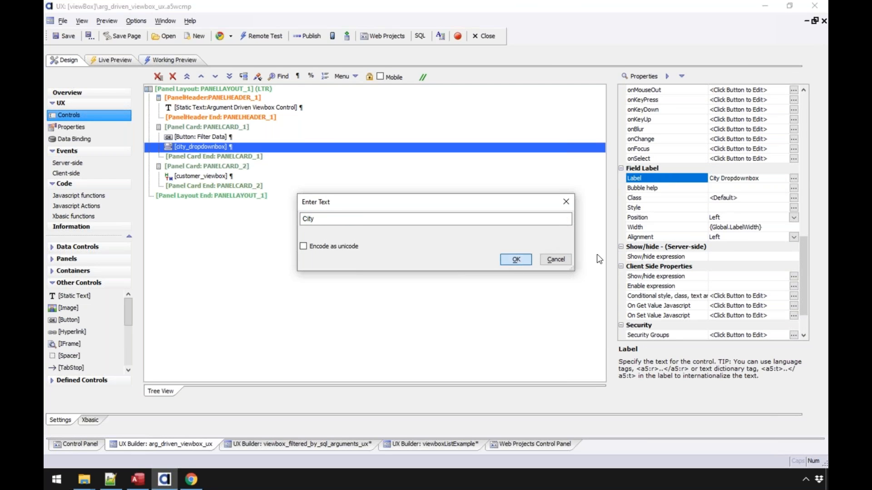
{"action": "left_click", "coordinate": [793, 217]}
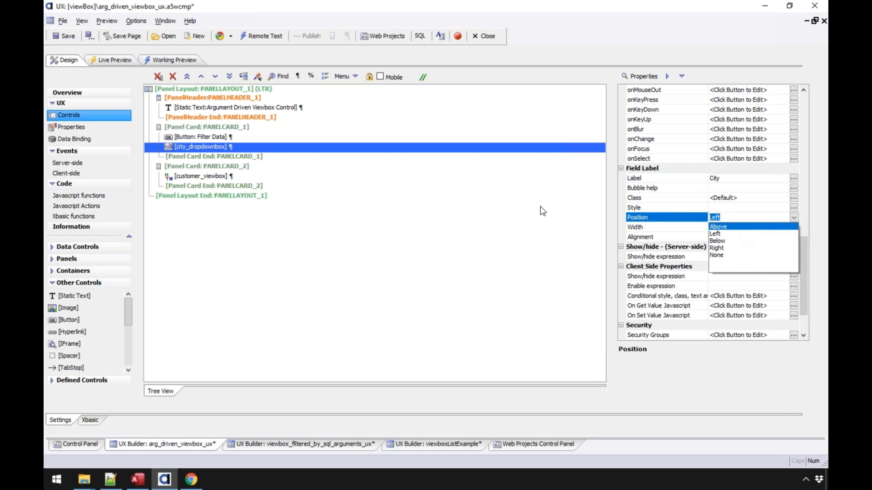
{"action": "left_click", "coordinate": [743, 229]}
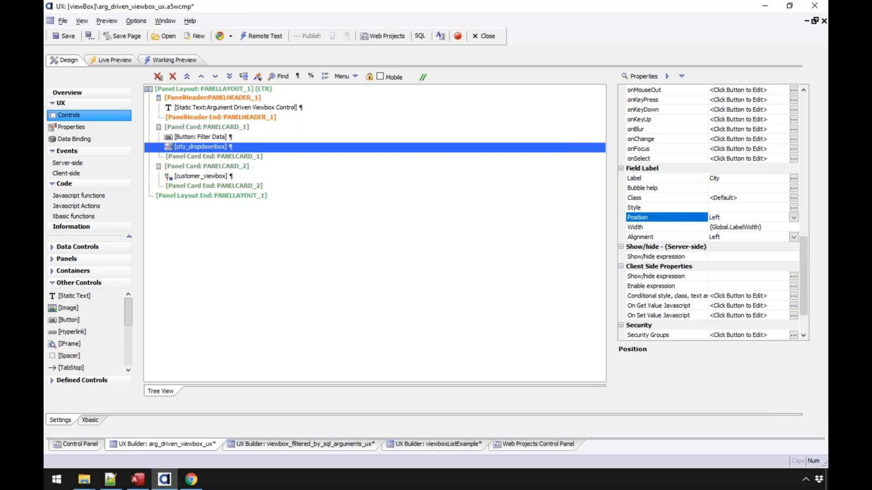
{"action": "left_click", "coordinate": [315, 79]}
{"action": "left_click", "coordinate": [339, 88]}
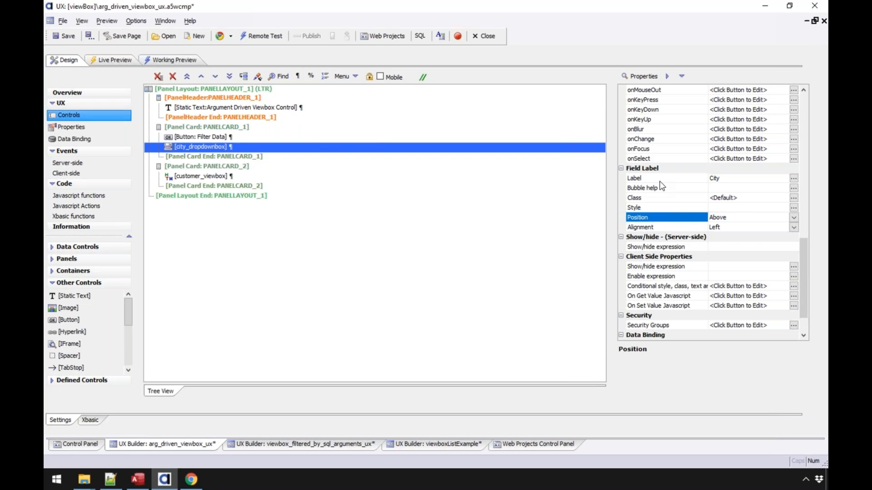
{"action": "left_click_drag", "start_coordinate": [805, 246], "coordinate": [808, 116]}
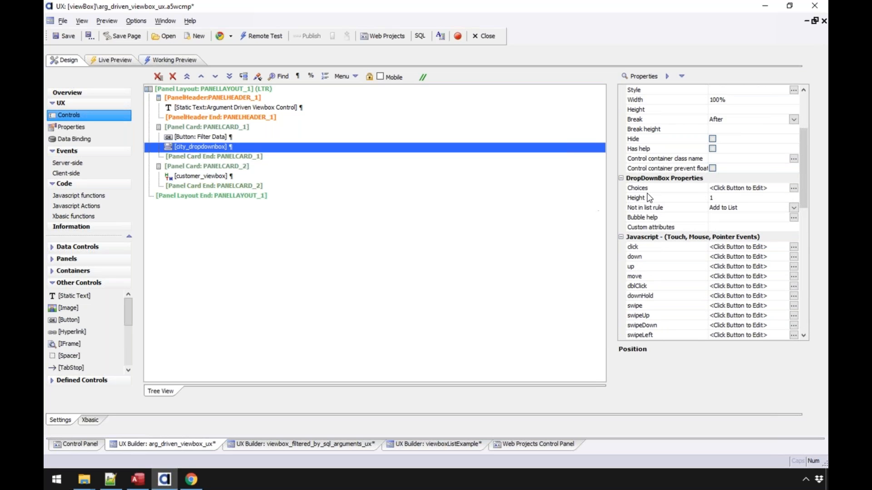
- Make the choices of city_dropdownbox dynamic, using the AADemo-Northwind connection string
{"action": "double_click", "coordinate": [644, 188]}
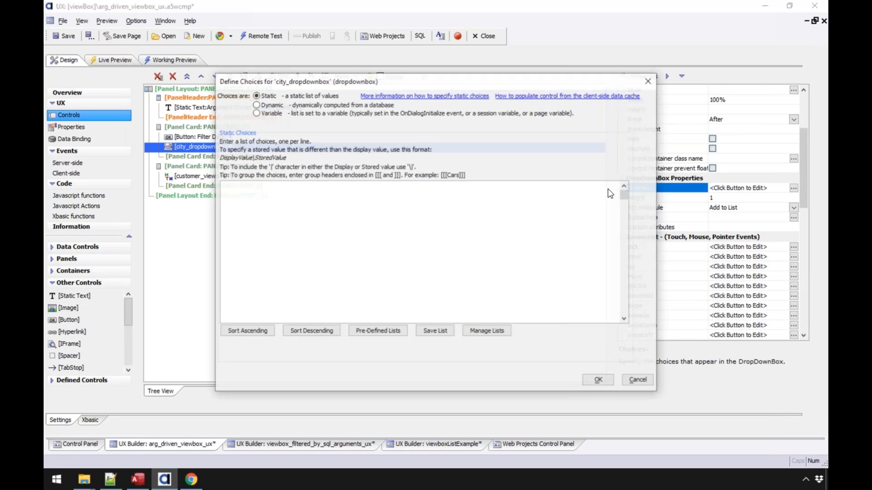
{"action": "left_click", "coordinate": [257, 105]}
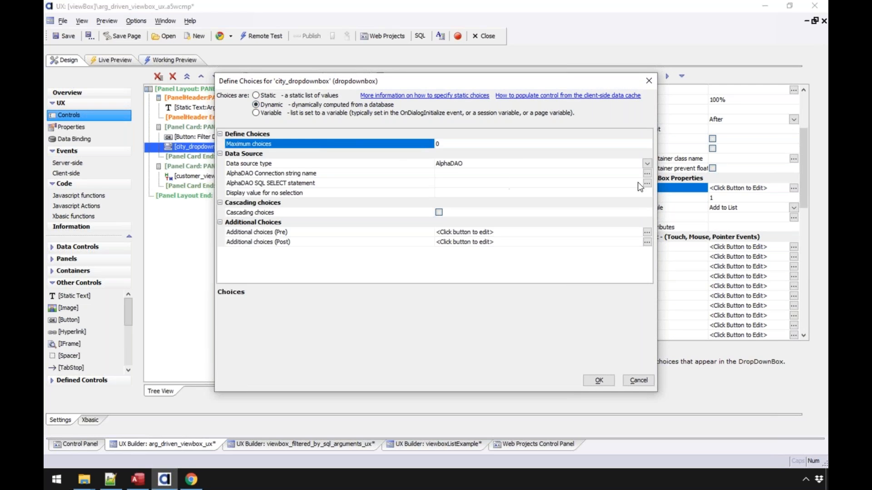
{"action": "left_click", "coordinate": [647, 173]}
{"action": "left_click", "coordinate": [288, 149]}
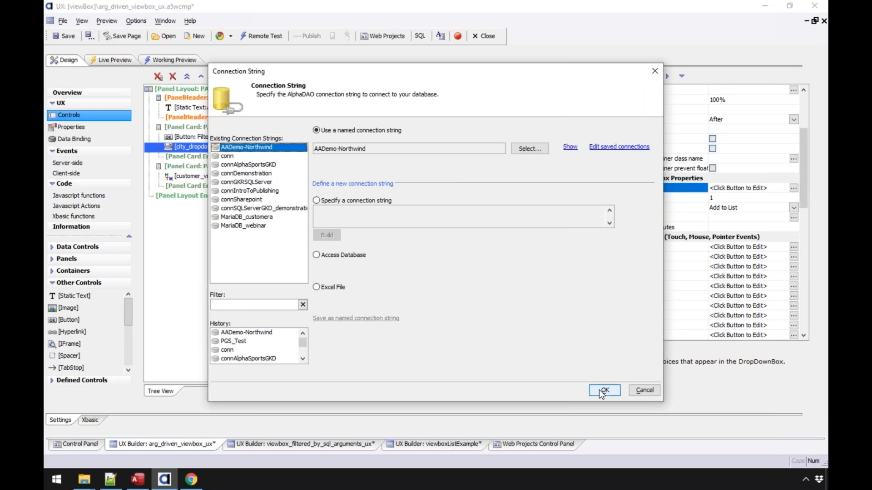
{"action": "left_click", "coordinate": [604, 391]}
- Build the dropdown's SQL SELECT statement from the City field of the Customers table, preview the query's data and accept the choices
{"action": "double_click", "coordinate": [350, 182]}
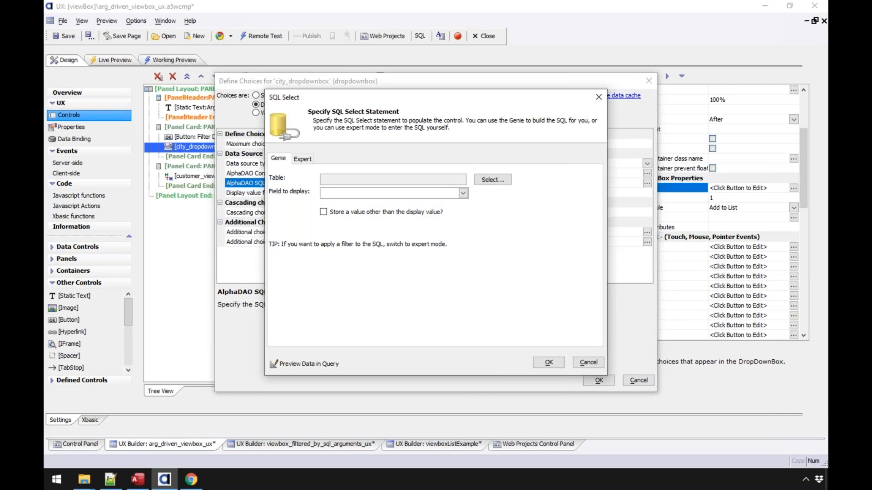
{"action": "left_click", "coordinate": [492, 180]}
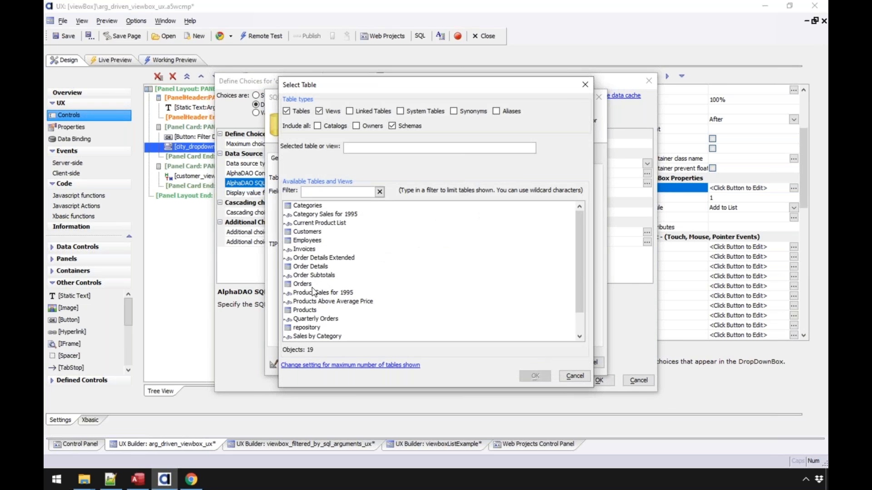
{"action": "double_click", "coordinate": [307, 232]}
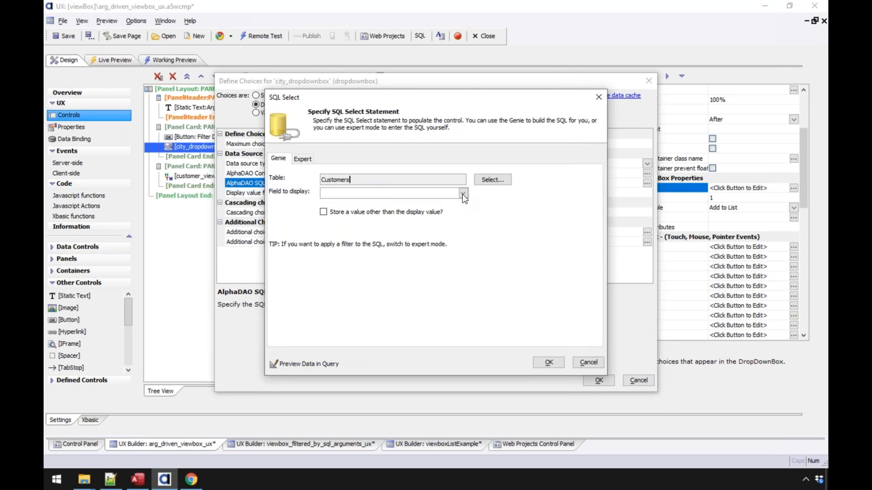
{"action": "left_click", "coordinate": [463, 194]}
{"action": "left_click", "coordinate": [375, 238]}
{"action": "left_click", "coordinate": [296, 365]}
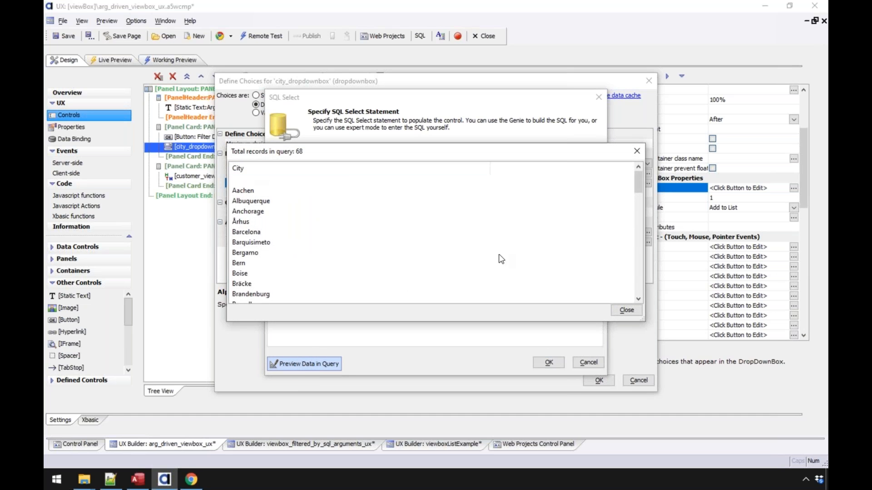
{"action": "left_click", "coordinate": [626, 310]}
{"action": "left_click", "coordinate": [549, 361]}
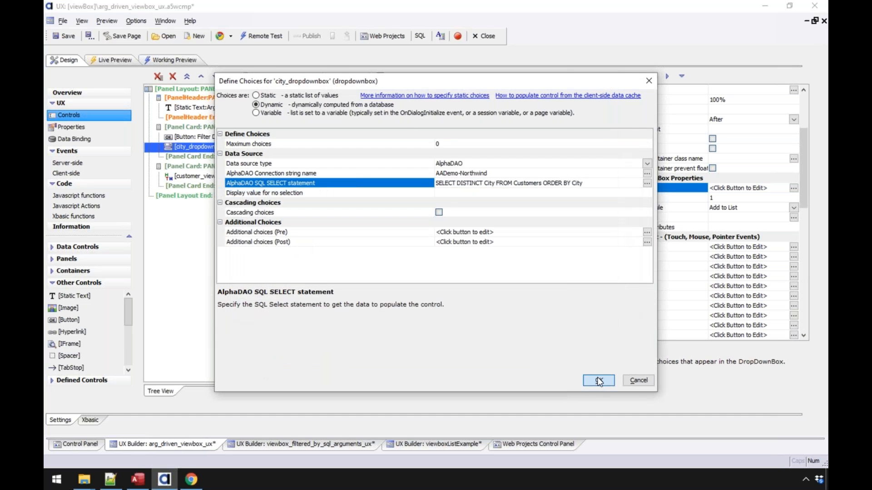
{"action": "left_click", "coordinate": [599, 380]}
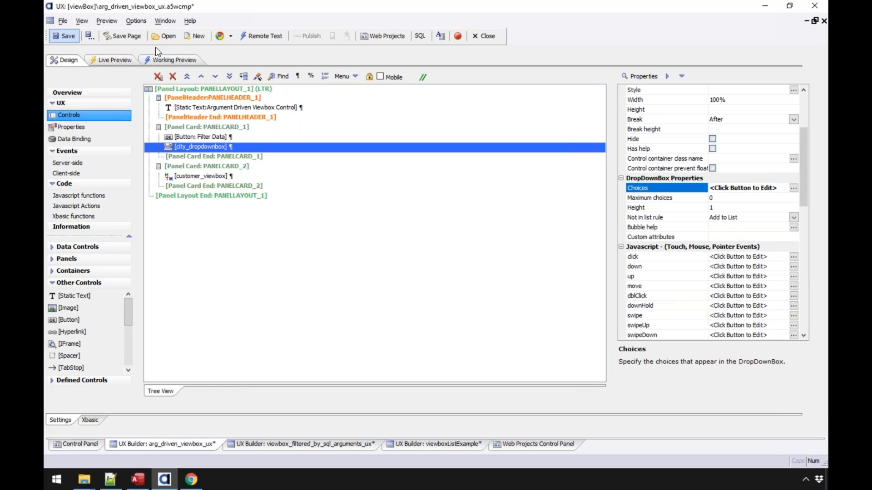
- Save the component and try the Filter Data button in the working preview with Bern and Barquisimeto as cities
{"action": "left_click", "coordinate": [181, 59]}
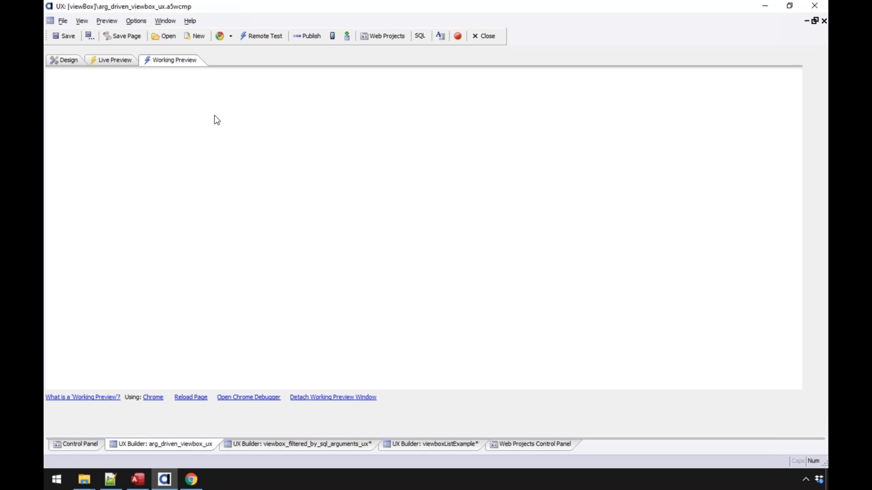
{"action": "left_click", "coordinate": [136, 159]}
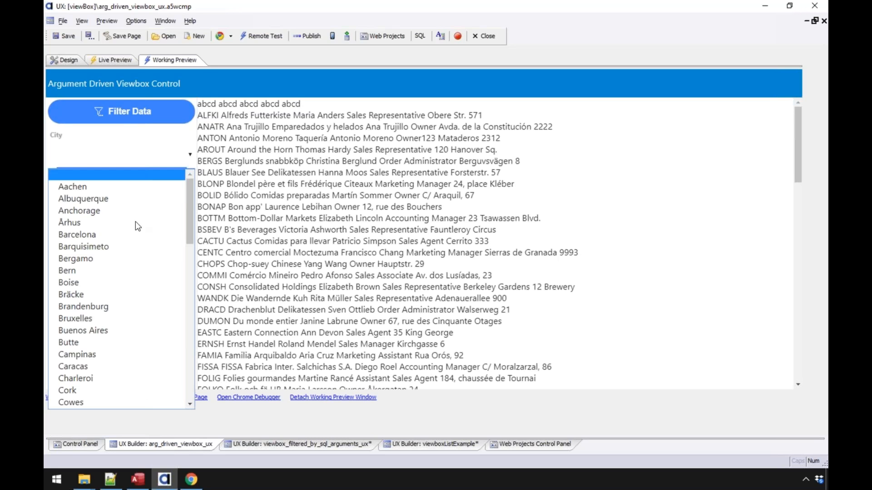
{"action": "left_click", "coordinate": [119, 147]}
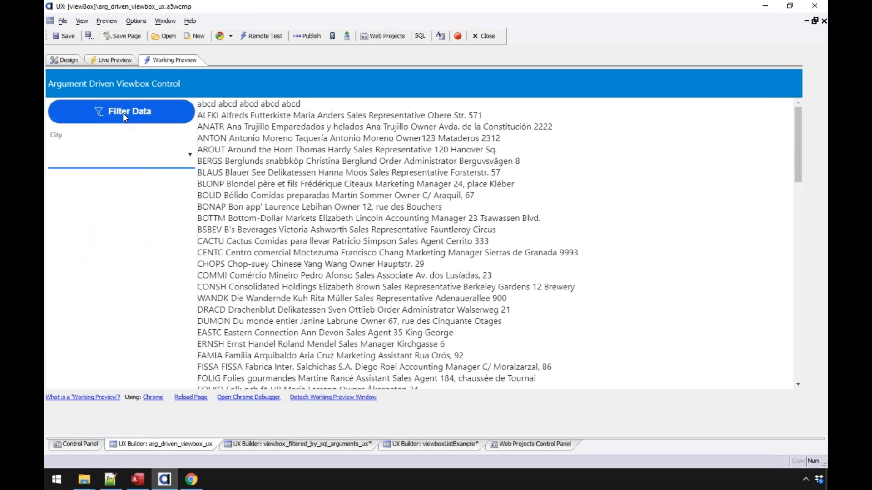
{"action": "left_click", "coordinate": [122, 157]}
{"action": "left_click", "coordinate": [128, 255]}
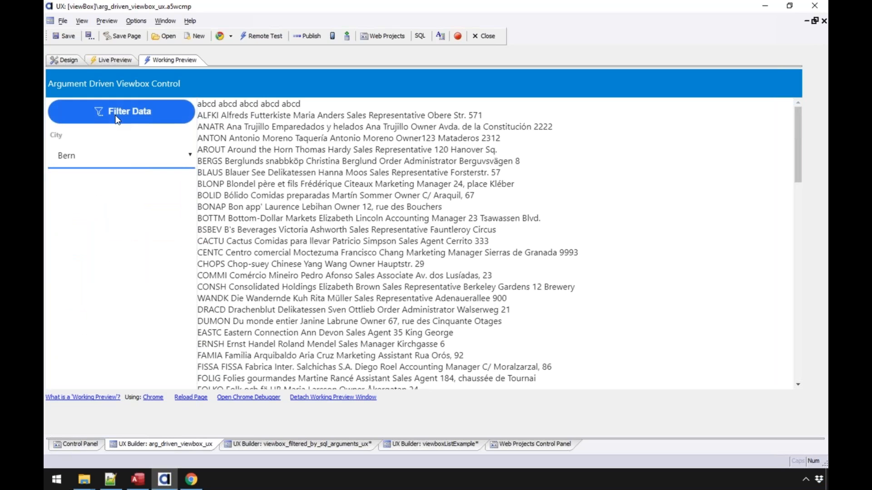
{"action": "left_click", "coordinate": [116, 154]}
{"action": "left_click", "coordinate": [122, 245]}
{"action": "left_click", "coordinate": [124, 119]}
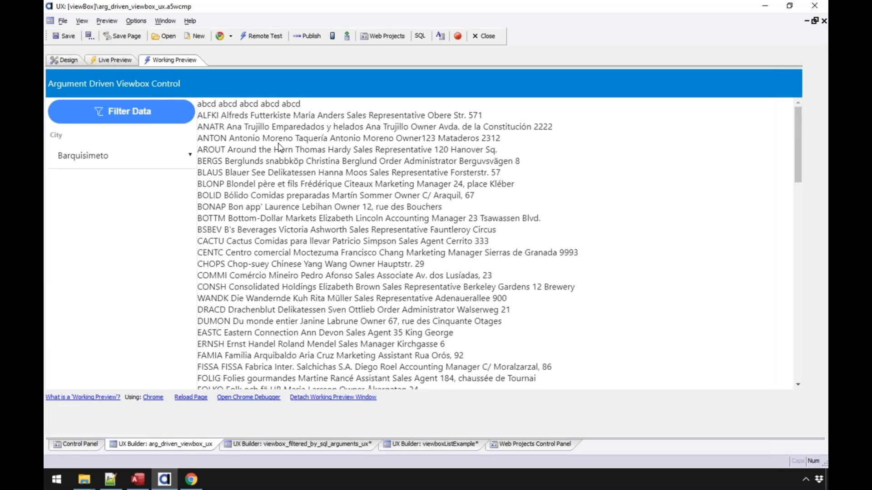
{"action": "left_click", "coordinate": [122, 111]}
- Return to the design and open the data source settings of customer_viewbox in the ViewBox Builder
{"action": "left_click", "coordinate": [68, 60]}
{"action": "left_click", "coordinate": [203, 176]}
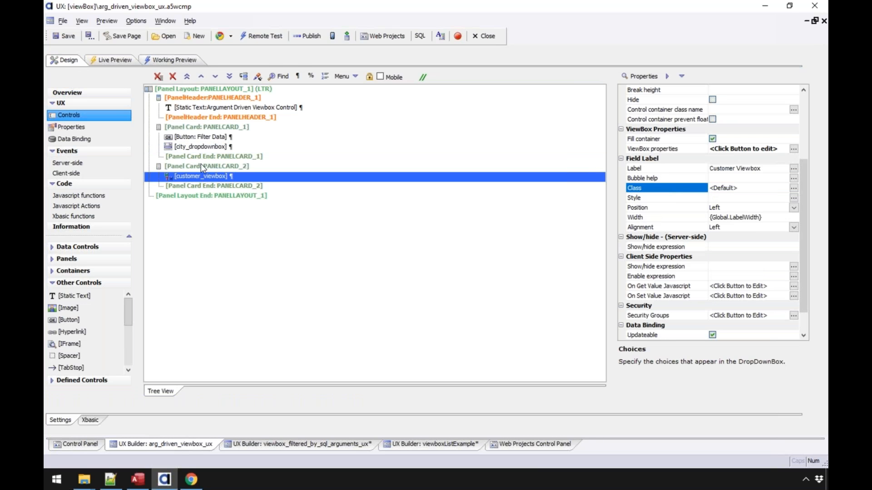
{"action": "double_click", "coordinate": [210, 176]}
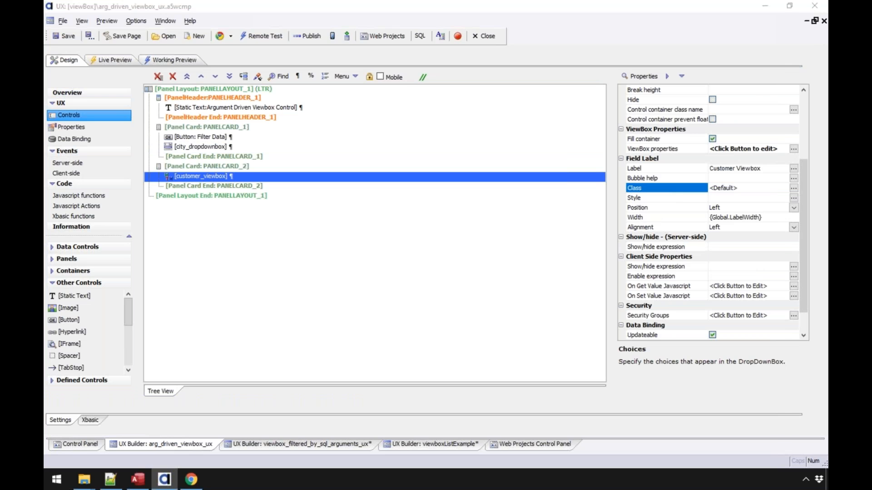
{"action": "left_click", "coordinate": [166, 51]}
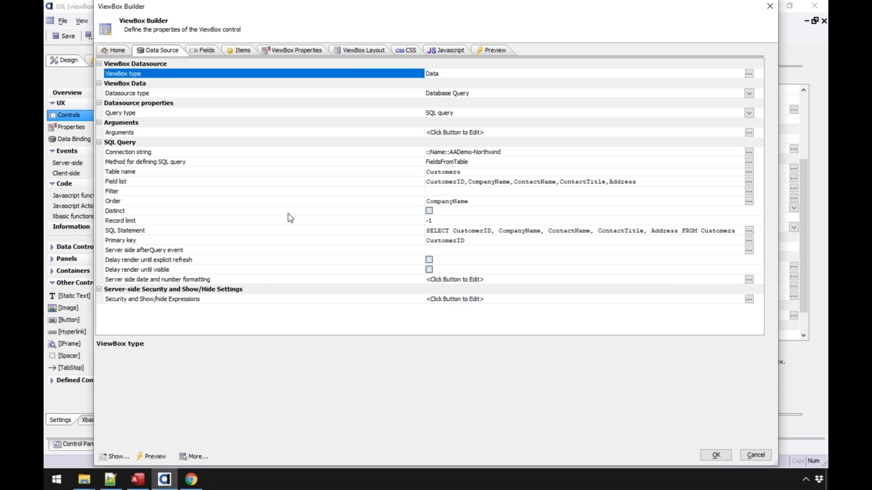
- Try the fixed filter expression city = 'London' in the ViewBox's SQL query, and clear it again
{"action": "left_click", "coordinate": [243, 195]}
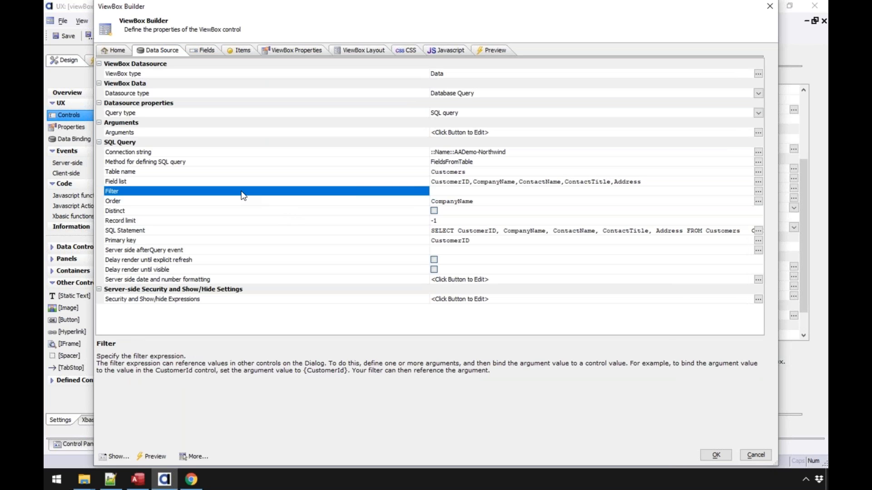
{"action": "left_click", "coordinate": [480, 191]}
{"action": "type", "text": "city = 'London'"}
{"action": "left_click_drag", "start_coordinate": [500, 192], "coordinate": [402, 191]}
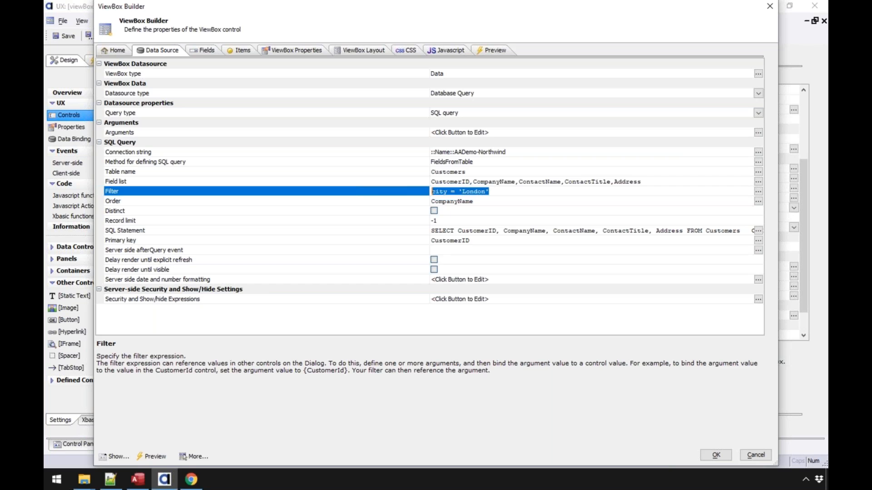
{"action": "key", "text": "Delete"}
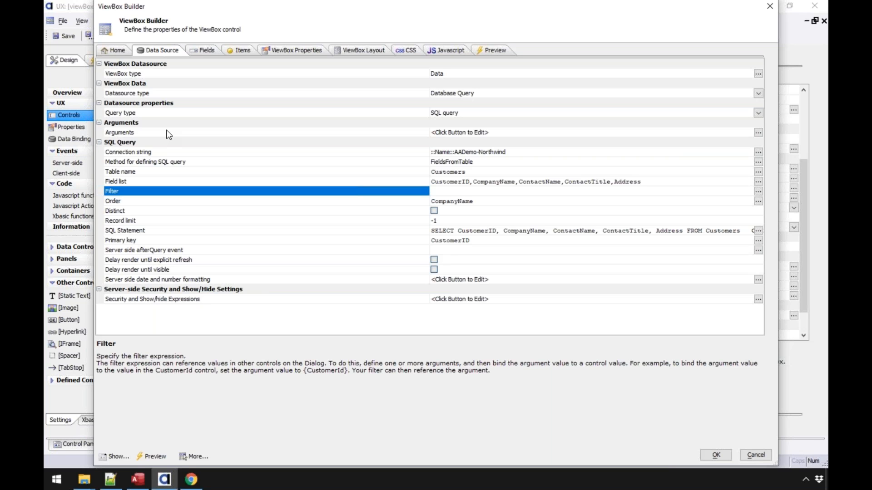
- Try the filter expression city = session.city in the ViewBox's SQL query, and clear it again
{"action": "type", "text": "co"}
{"action": "key", "text": "BackSpace"}
{"action": "key", "text": "BackSpace"}
{"action": "type", "text": "city = session.city"}
{"action": "key", "text": "BackSpace"}
{"action": "key", "text": "BackSpace"}
{"action": "key", "text": "BackSpace"}
{"action": "key", "text": "BackSpace"}
{"action": "key", "text": "BackSpace"}
{"action": "key", "text": "BackSpace"}
{"action": "key", "text": "BackSpace"}
{"action": "key", "text": "BackSpace"}
{"action": "key", "text": "BackSpace"}
{"action": "key", "text": "BackSpace"}
{"action": "key", "text": "BackSpace"}
{"action": "key", "text": "BackSpace"}
{"action": "key", "text": "BackSpace"}
{"action": "key", "text": "BackSpace"}
{"action": "key", "text": "BackSpace"}
{"action": "key", "text": "BackSpace"}
{"action": "key", "text": "BackSpace"}
{"action": "key", "text": "BackSpace"}
{"action": "key", "text": "BackSpace"}
- Add a Character argument named city, with its value set at run-time, to the ViewBox's arguments
{"action": "left_click", "coordinate": [153, 134]}
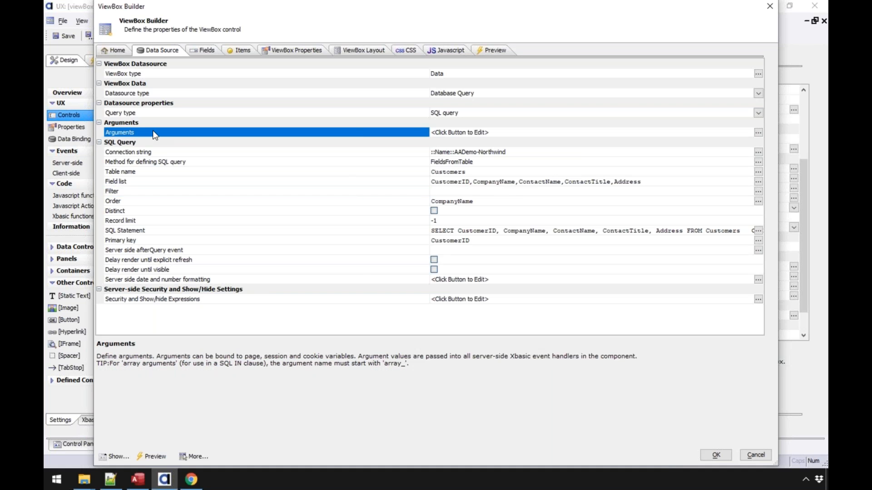
{"action": "double_click", "coordinate": [153, 131]}
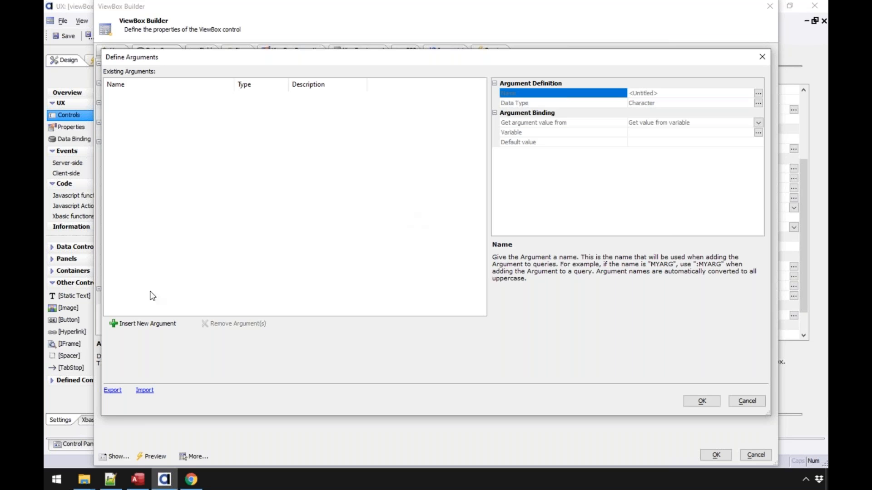
{"action": "left_click", "coordinate": [160, 325]}
{"action": "type", "text": "city"}
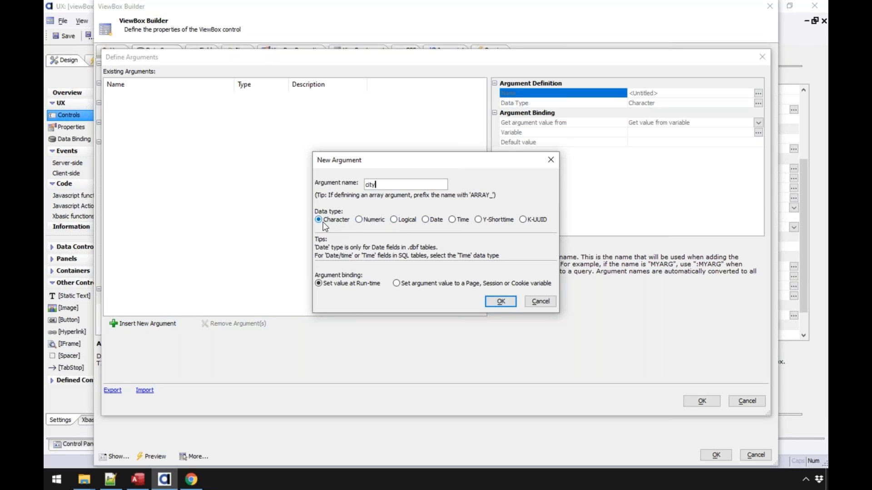
{"action": "left_click", "coordinate": [501, 301]}
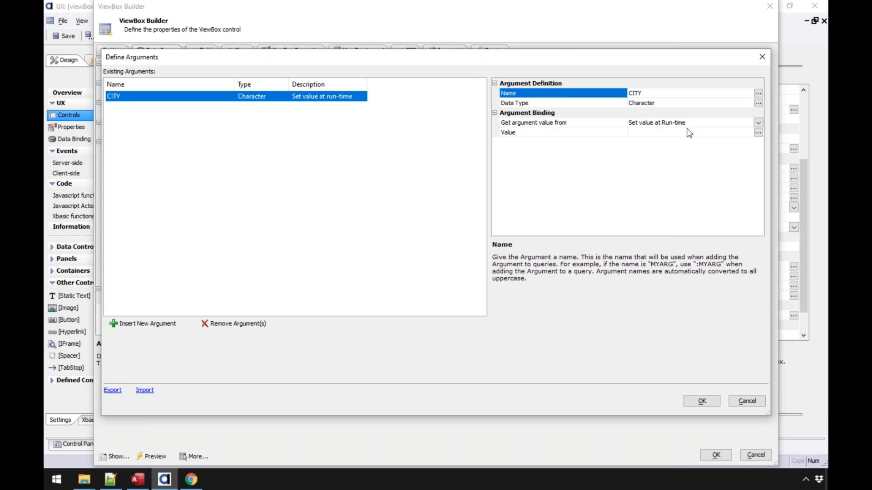
- Try taking the CITY argument's value from a variable, and return it to Set value at Run-time
{"action": "left_click", "coordinate": [759, 123]}
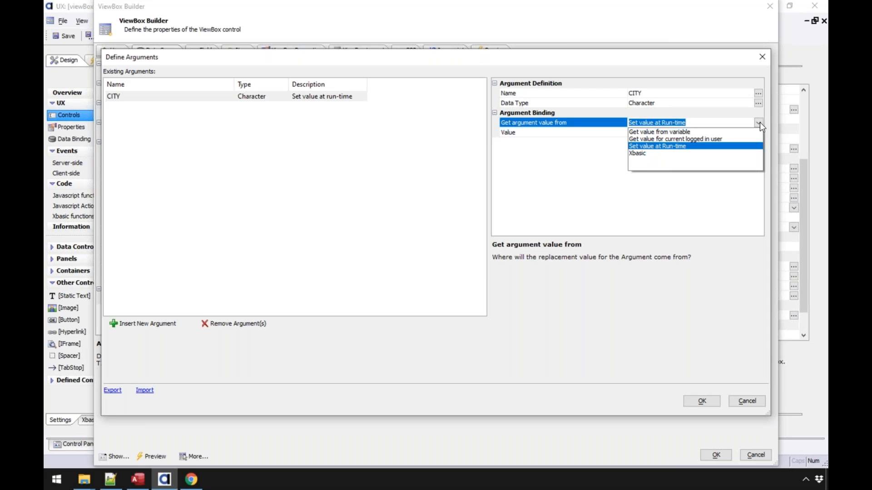
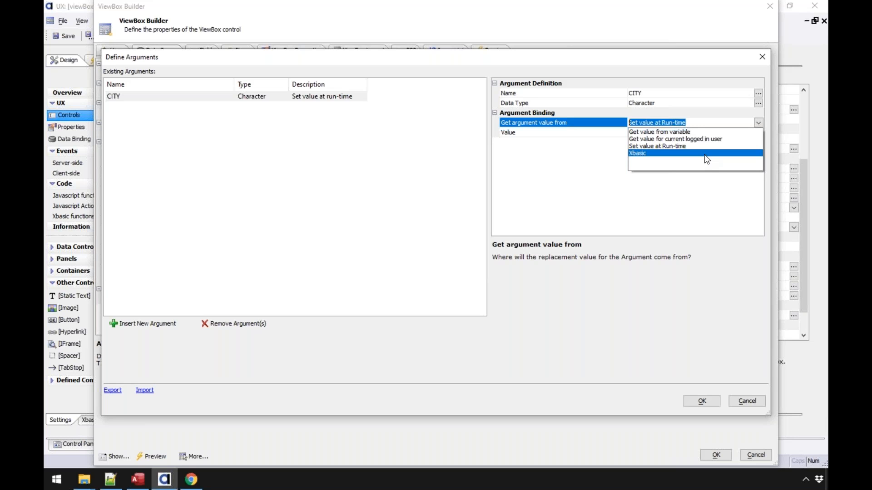
{"action": "left_click", "coordinate": [685, 132]}
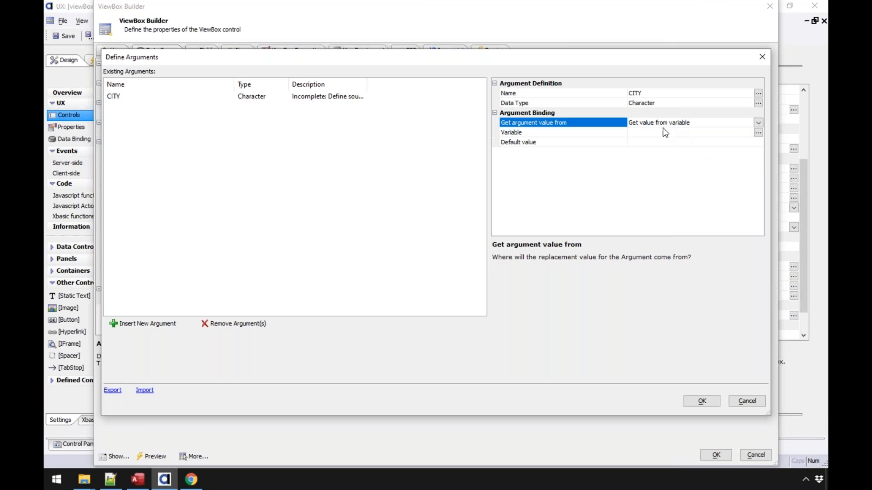
{"action": "left_click", "coordinate": [759, 123]}
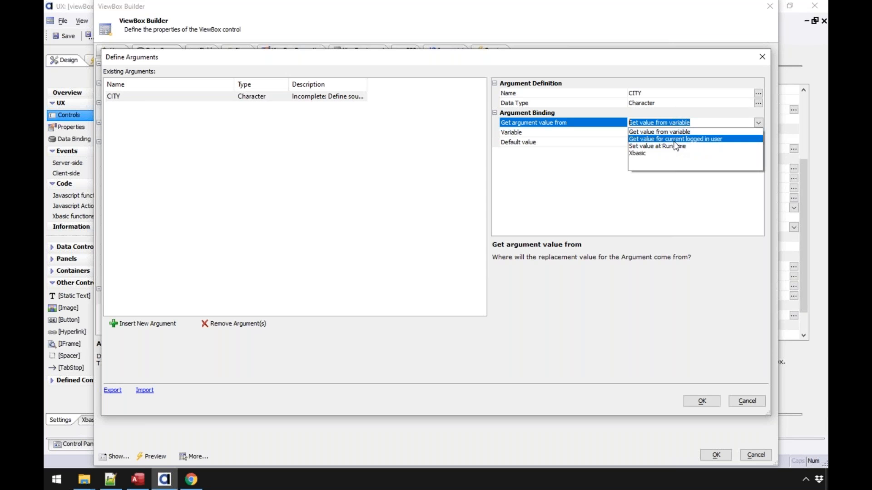
{"action": "left_click", "coordinate": [675, 146]}
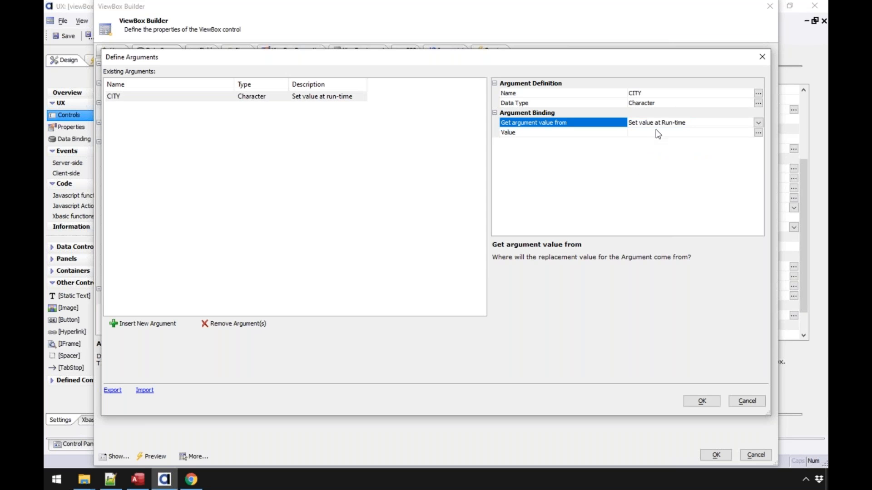
- Bind the CITY argument's value to {city_dropdownbox} and accept the argument definition and the ViewBox settings
{"action": "left_click", "coordinate": [758, 132]}
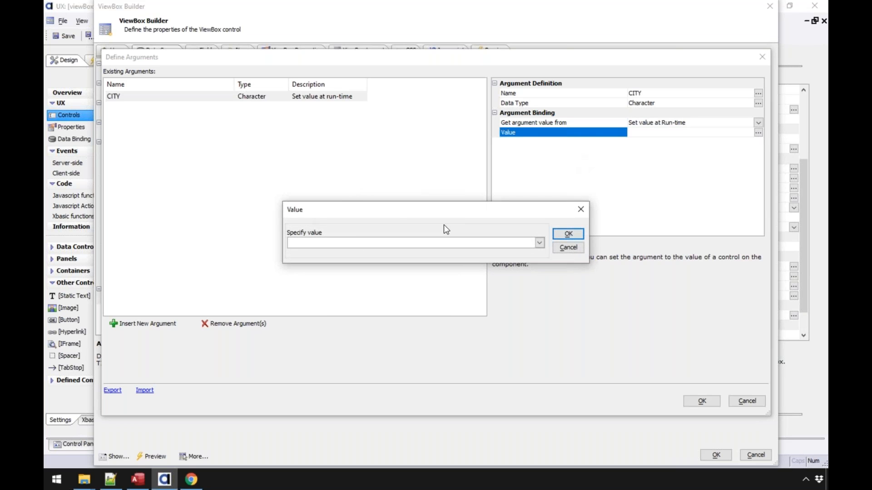
{"action": "left_click", "coordinate": [540, 244]}
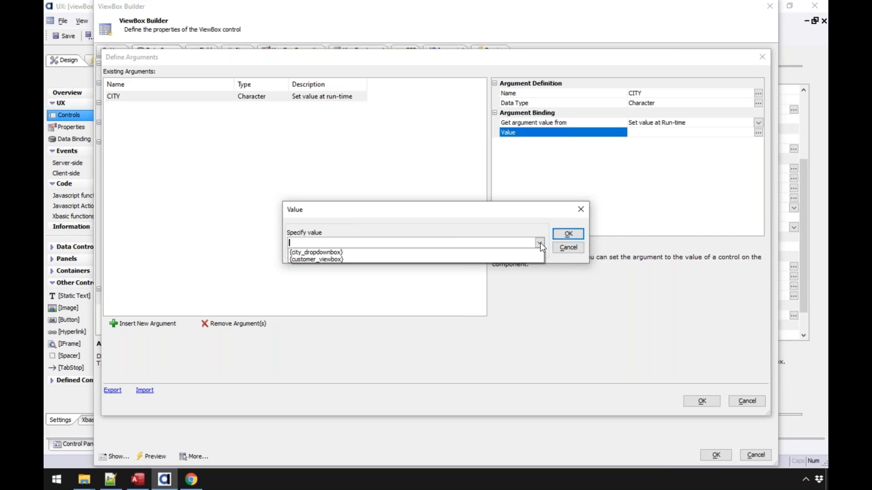
{"action": "left_click", "coordinate": [319, 253]}
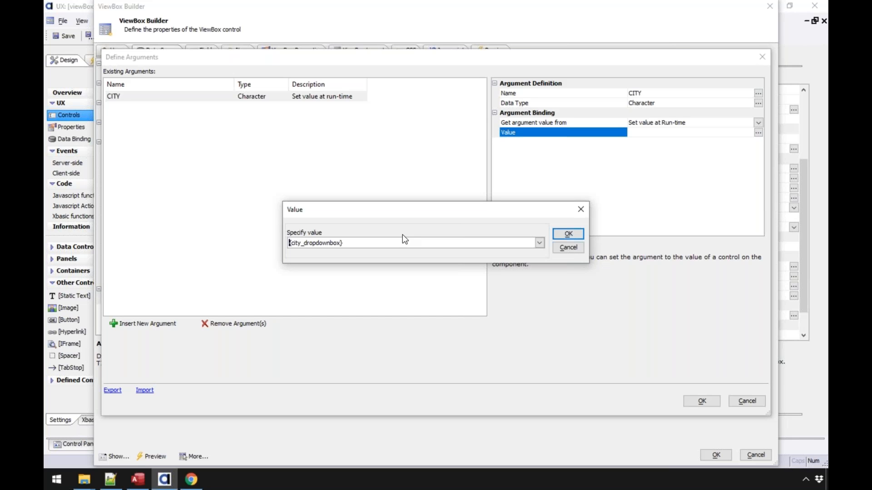
{"action": "left_click", "coordinate": [565, 236]}
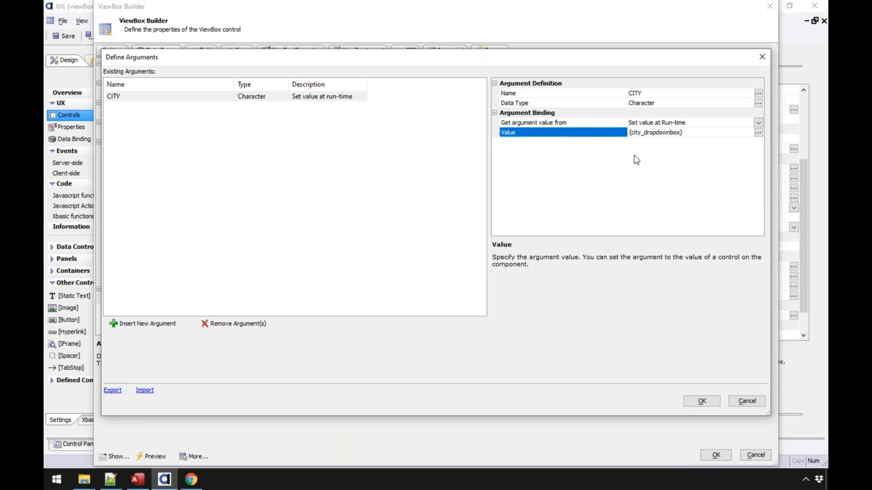
{"action": "left_click", "coordinate": [706, 405]}
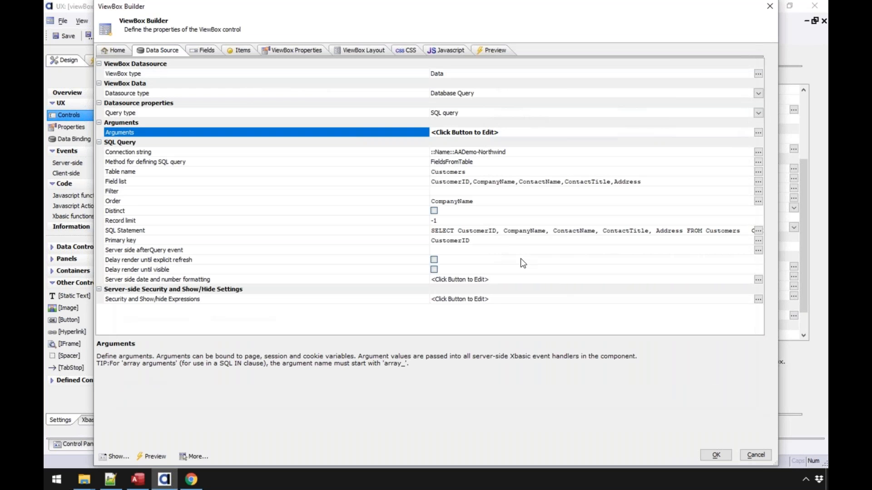
{"action": "left_click", "coordinate": [395, 195]}
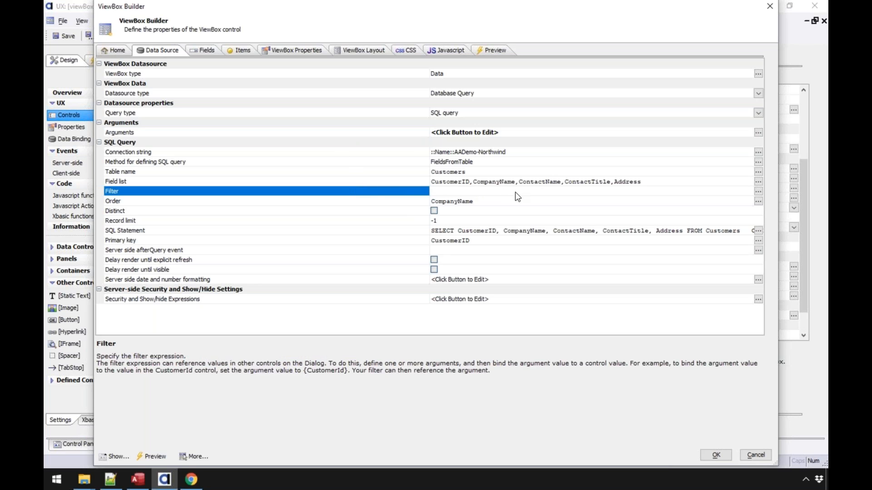
{"action": "left_click", "coordinate": [722, 456]}
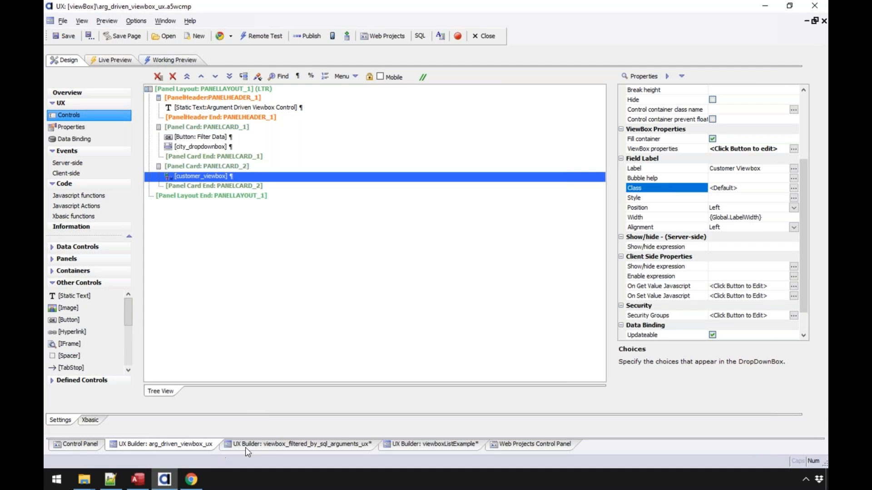
- Check the data source filter of vb_customers in viewbox_filtered_by_sql_arguments_ux, and return to arg_driven_viewbox_ux
{"action": "left_click", "coordinate": [175, 60]}
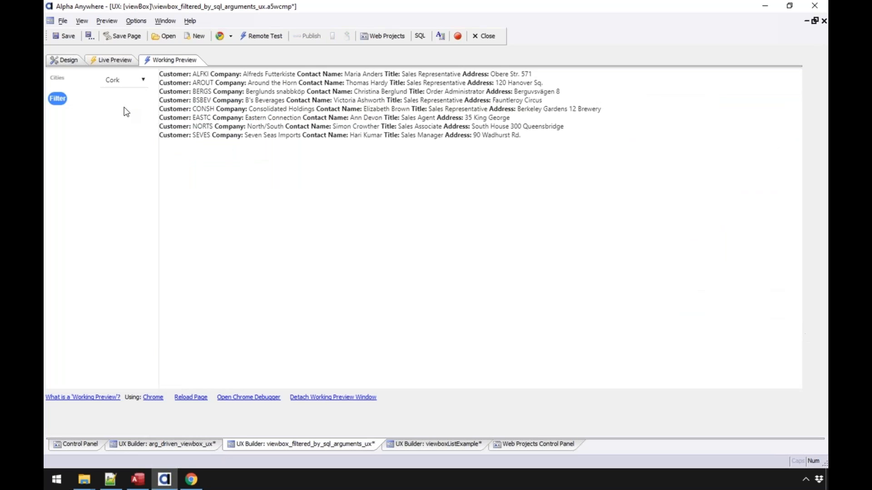
{"action": "left_click", "coordinate": [65, 60]}
{"action": "double_click", "coordinate": [195, 148]}
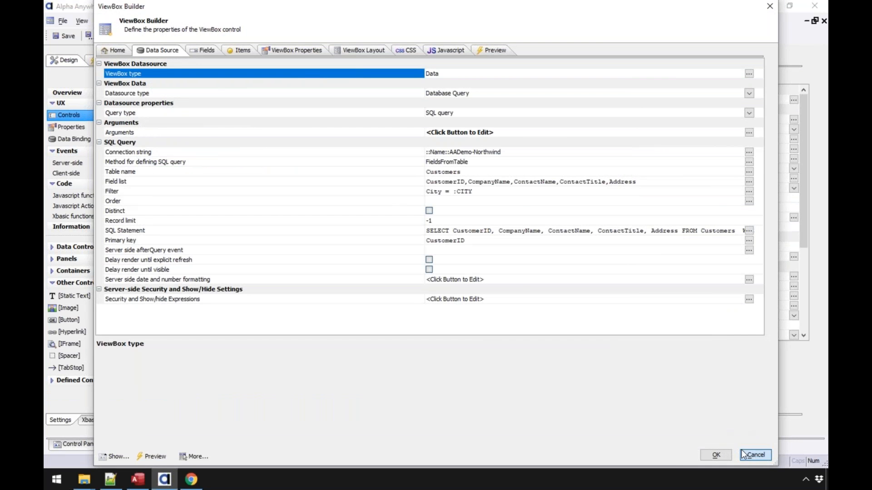
{"action": "left_click", "coordinate": [744, 454]}
{"action": "left_click", "coordinate": [402, 283]}
{"action": "left_click", "coordinate": [182, 444]}
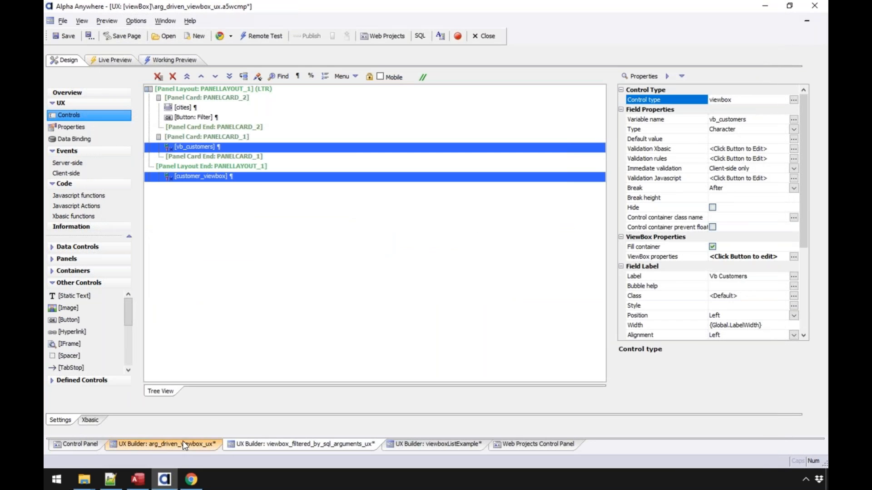
- Start a filter expression for customer_viewbox's SQL query with the City field followed by an equals sign
{"action": "double_click", "coordinate": [198, 176]}
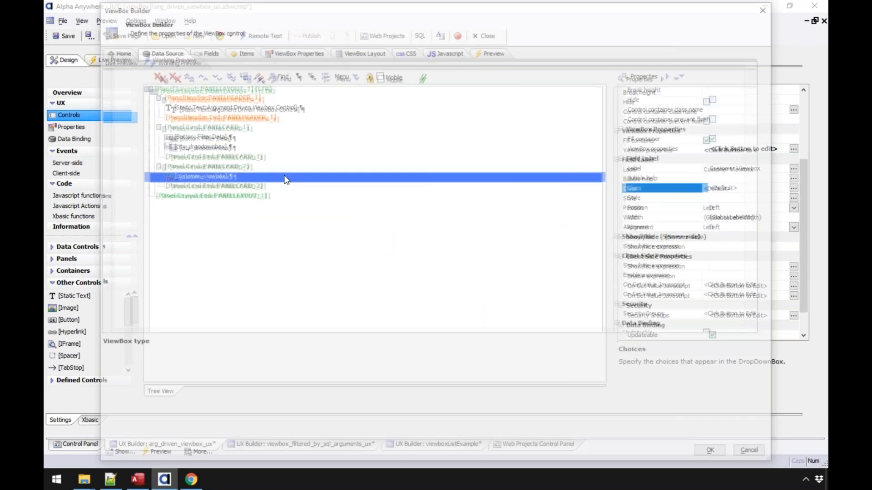
{"action": "left_click", "coordinate": [179, 133]}
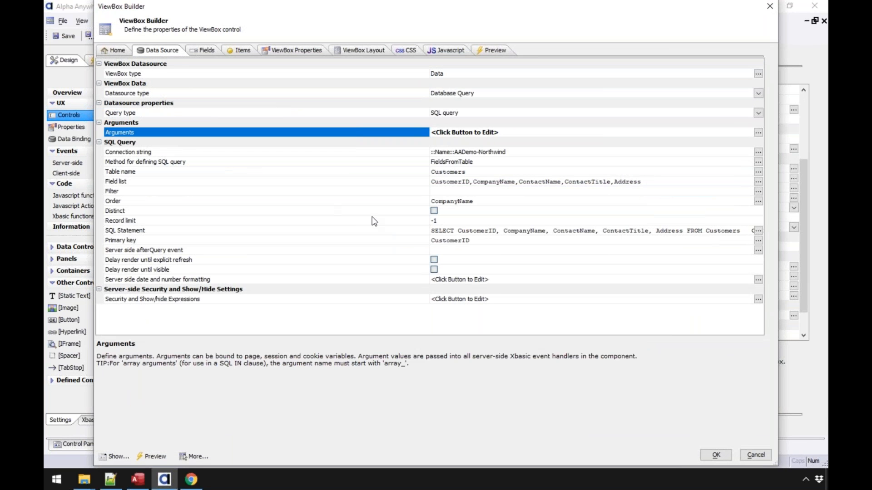
{"action": "left_click", "coordinate": [320, 194]}
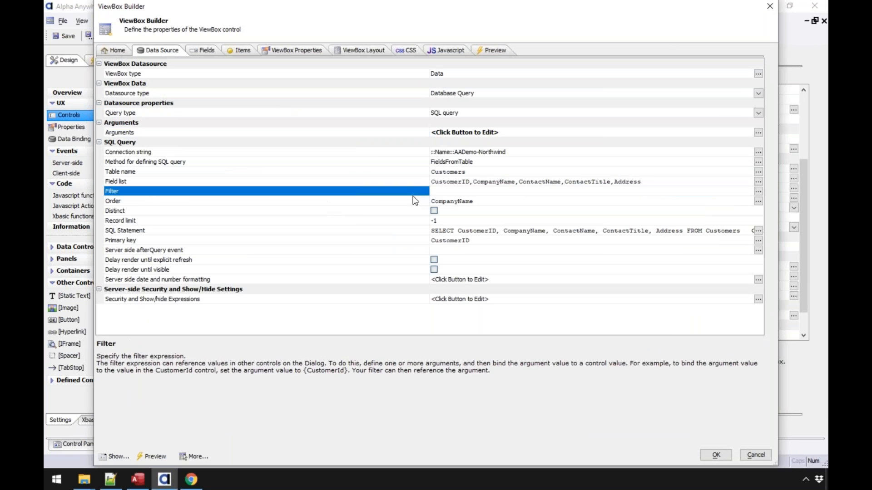
{"action": "left_click", "coordinate": [758, 191]}
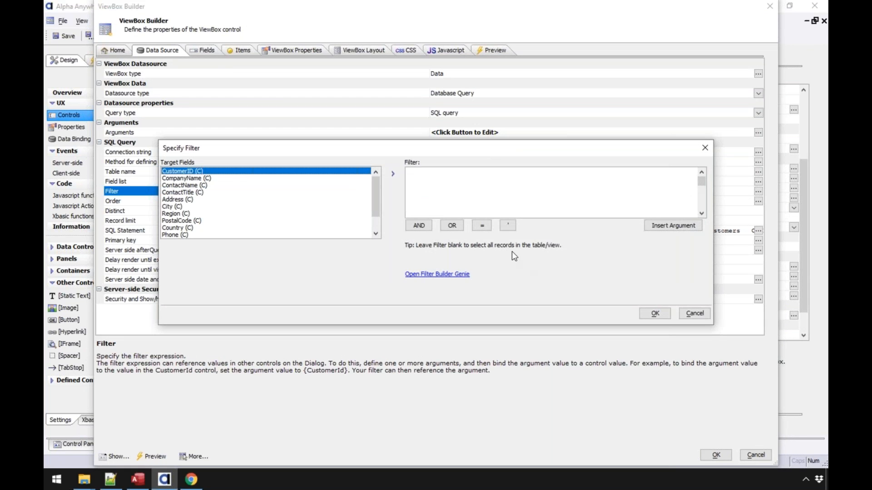
{"action": "double_click", "coordinate": [187, 206]}
{"action": "left_click", "coordinate": [481, 226]}
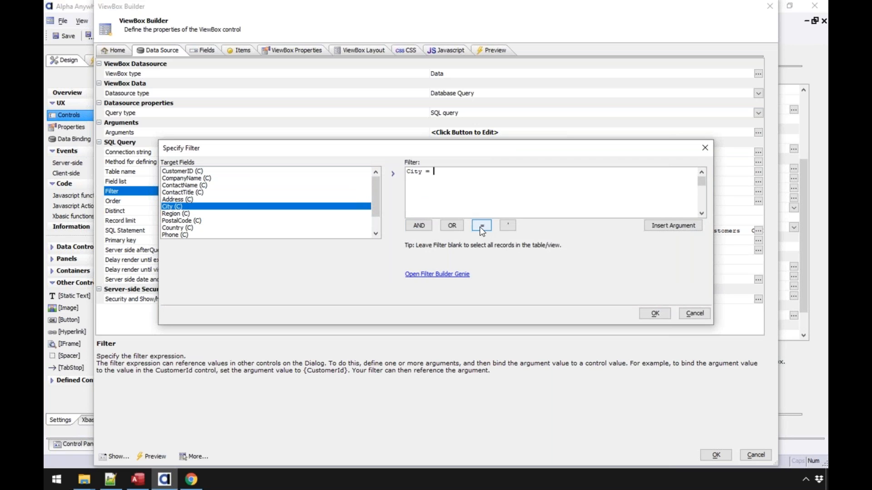
- Try entering London as a literal city value in the filter expression, and remove it again
{"action": "type", "text": "'Lodon"}
{"action": "key", "text": "BackSpace"}
{"action": "key", "text": "BackSpace"}
{"action": "key", "text": "BackSpace"}
{"action": "type", "text": "non"}
{"action": "key", "text": "BackSpace"}
{"action": "key", "text": "BackSpace"}
{"action": "key", "text": "BackSpace"}
{"action": "key", "text": "BackSpace"}
{"action": "key", "text": "BackSpace"}
{"action": "key", "text": "BackSpace"}
- Insert the :CITY argument in the filter, try the literal 'London' in its place, and clear that value
{"action": "left_click", "coordinate": [666, 227]}
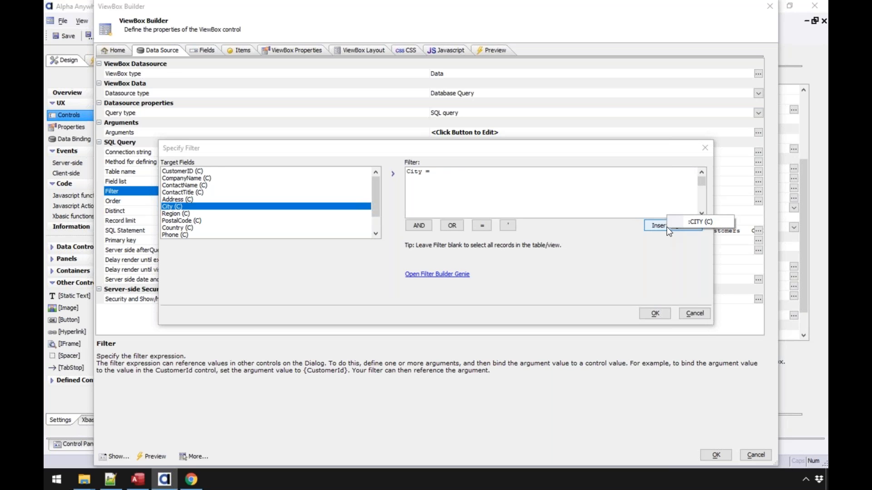
{"action": "left_click", "coordinate": [699, 222]}
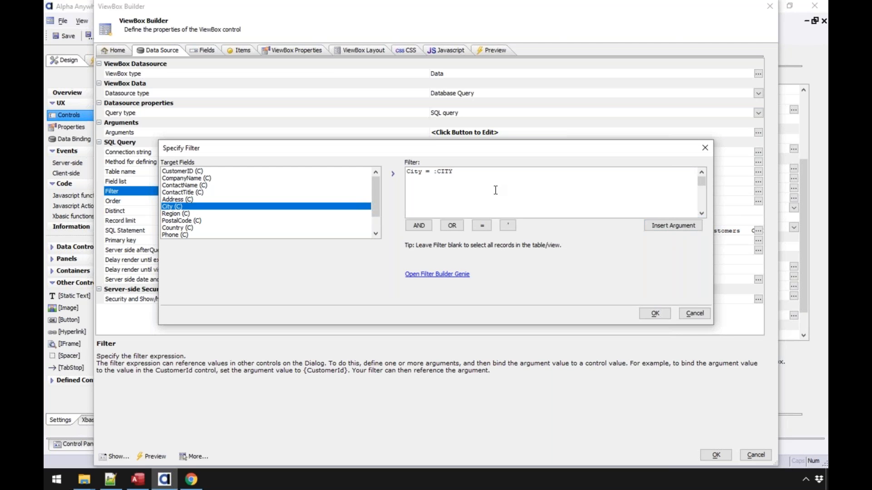
{"action": "key", "text": "BackSpace"}
{"action": "key", "text": "BackSpace"}
{"action": "key", "text": "BackSpace"}
{"action": "key", "text": "BackSpace"}
{"action": "key", "text": "BackSpace"}
{"action": "type", "text": "'London'"}
{"action": "left_click_drag", "start_coordinate": [492, 171], "coordinate": [383, 171]}
{"action": "left_click", "coordinate": [471, 172]}
{"action": "key", "text": "BackSpace"}
{"action": "key", "text": "BackSpace"}
{"action": "key", "text": "BackSpace"}
{"action": "key", "text": "BackSpace"}
{"action": "key", "text": "BackSpace"}
{"action": "key", "text": "BackSpace"}
{"action": "key", "text": "BackSpace"}
{"action": "key", "text": "BackSpace"}
- Complete the filter as City = :CITY, accept the filter and the ViewBox settings, and save the component
{"action": "left_click", "coordinate": [666, 226]}
{"action": "left_click", "coordinate": [713, 221]}
{"action": "left_click", "coordinate": [654, 313]}
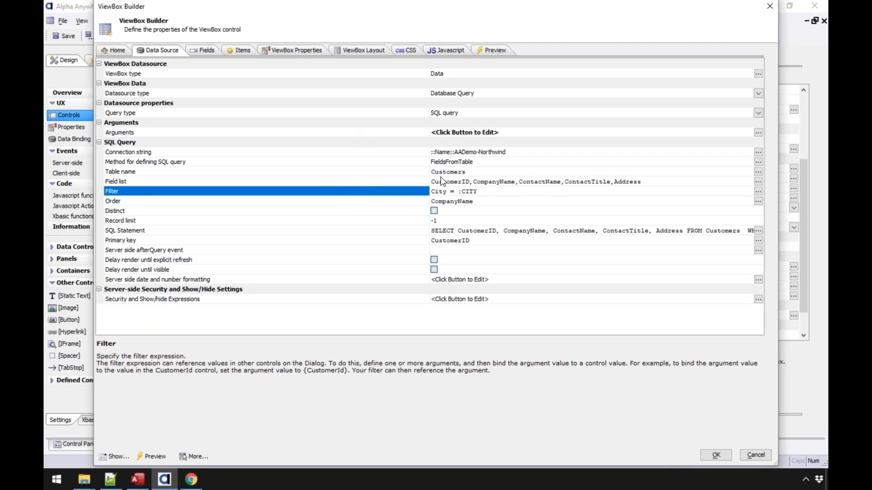
{"action": "left_click", "coordinate": [723, 455]}
{"action": "left_click", "coordinate": [65, 36]}
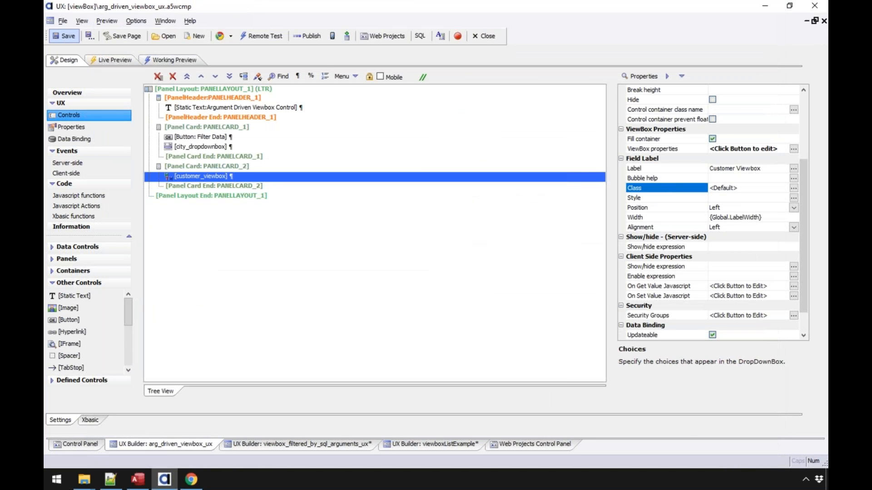
- Try the Filter Data button in the working preview with Boise as the city
{"action": "left_click", "coordinate": [174, 60]}
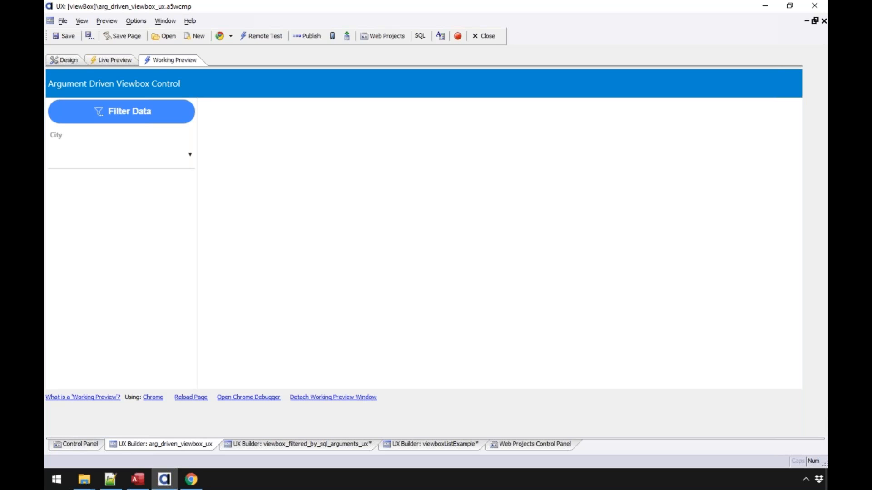
{"action": "left_click", "coordinate": [169, 162]}
{"action": "left_click", "coordinate": [144, 282]}
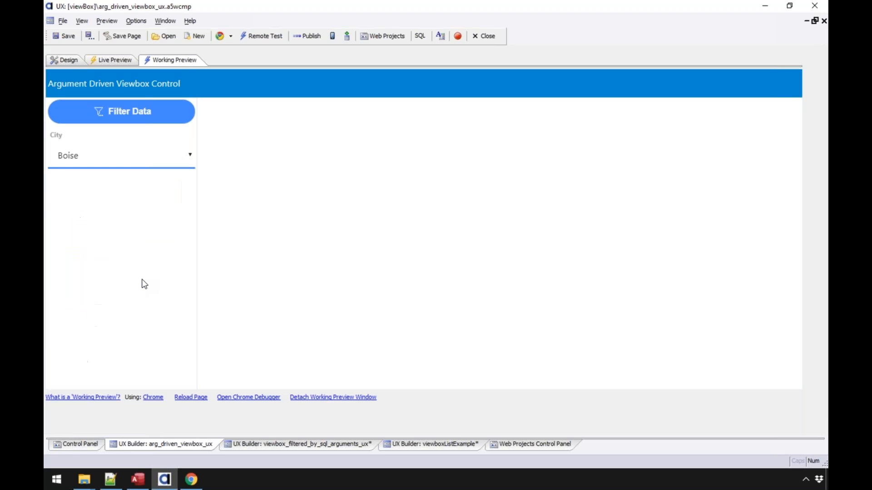
{"action": "left_click", "coordinate": [120, 109]}
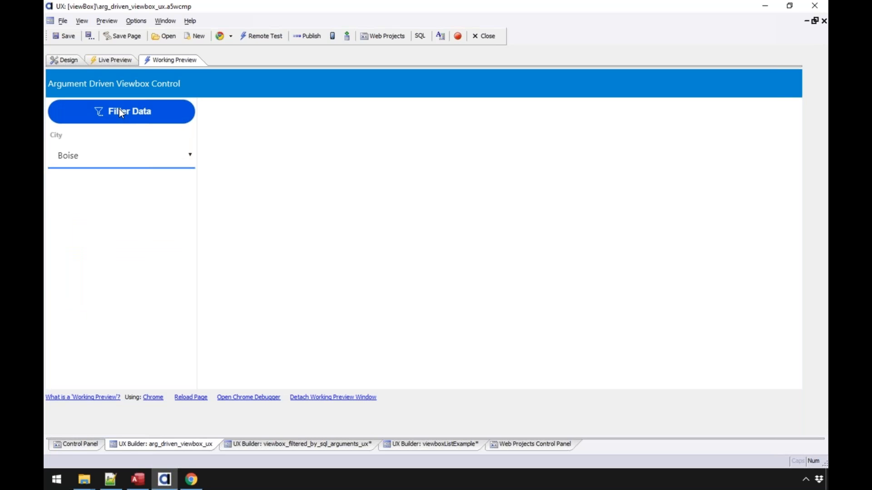
{"action": "left_click", "coordinate": [123, 160]}
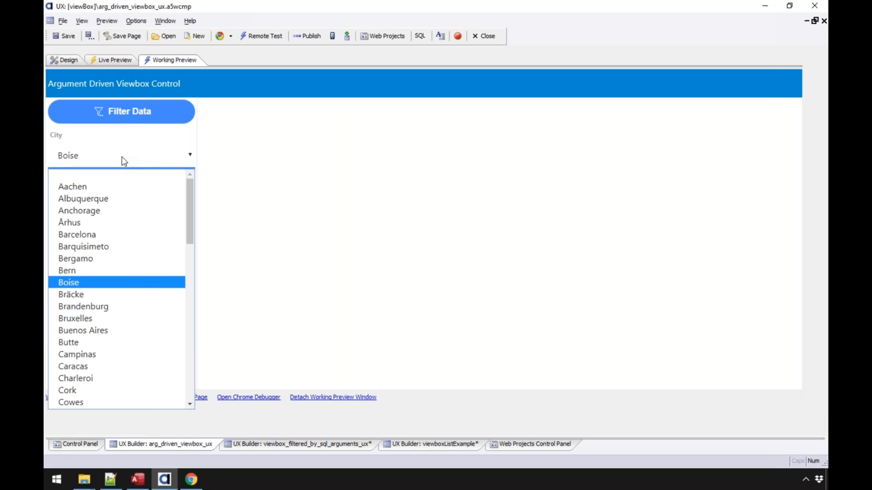
{"action": "left_click", "coordinate": [119, 278]}
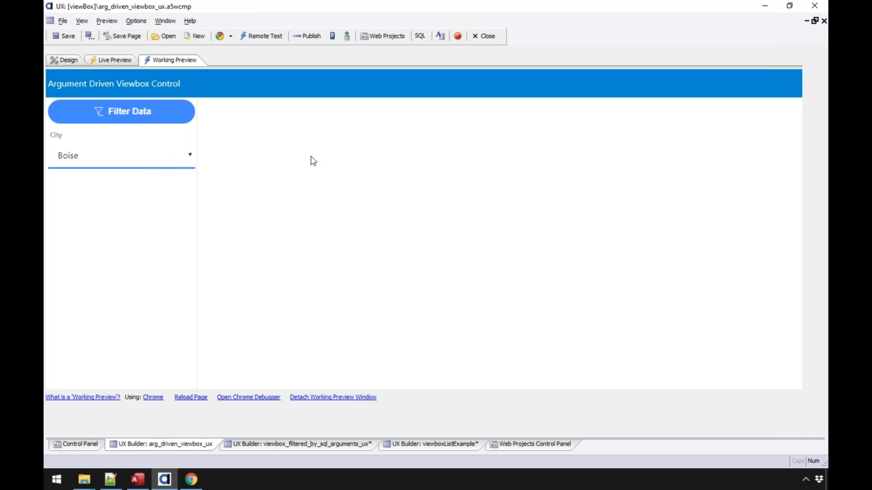
- Add a ViewBox Control Actions action to the click event of the Filter Data button
{"action": "left_click", "coordinate": [72, 59]}
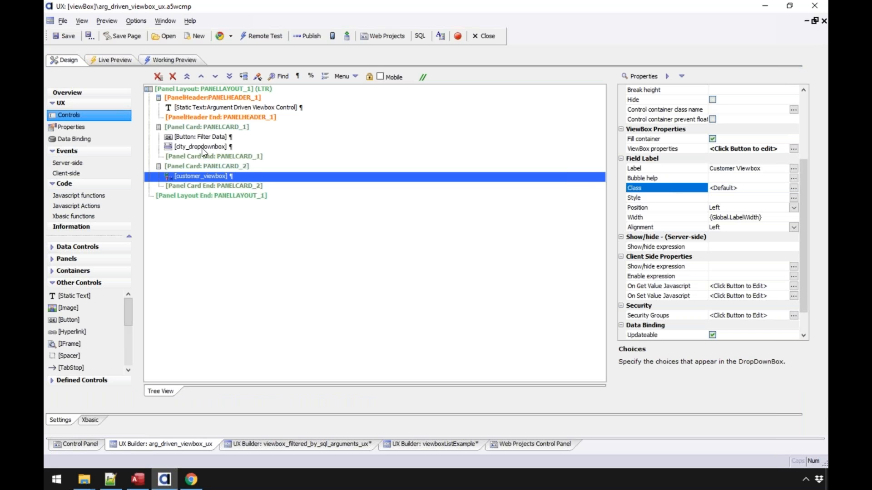
{"action": "double_click", "coordinate": [200, 136]}
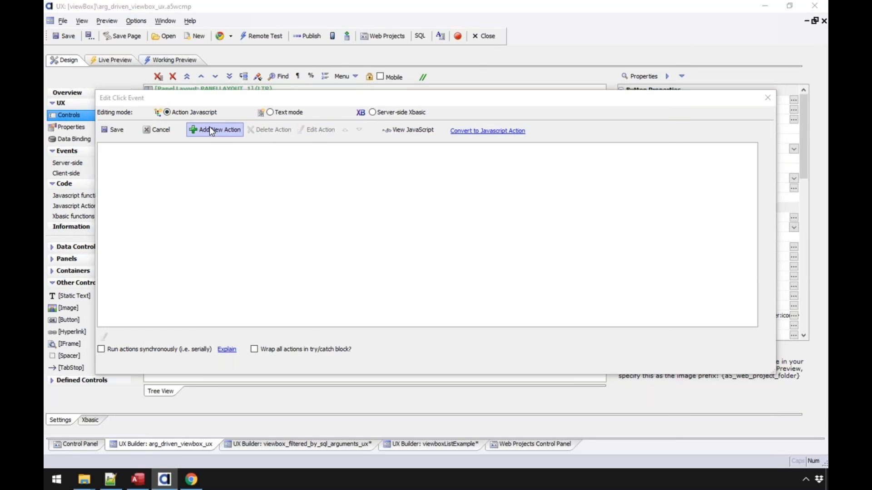
{"action": "left_click", "coordinate": [211, 131]}
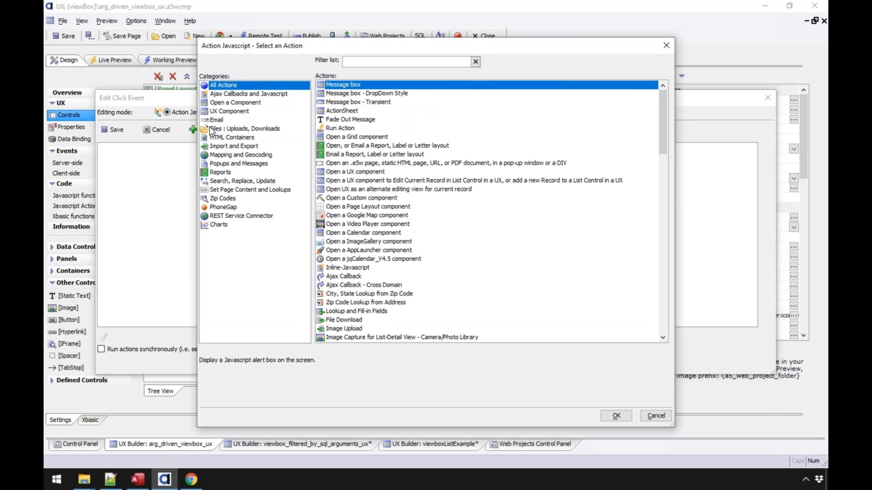
{"action": "type", "text": "view"}
{"action": "left_click", "coordinate": [346, 111]}
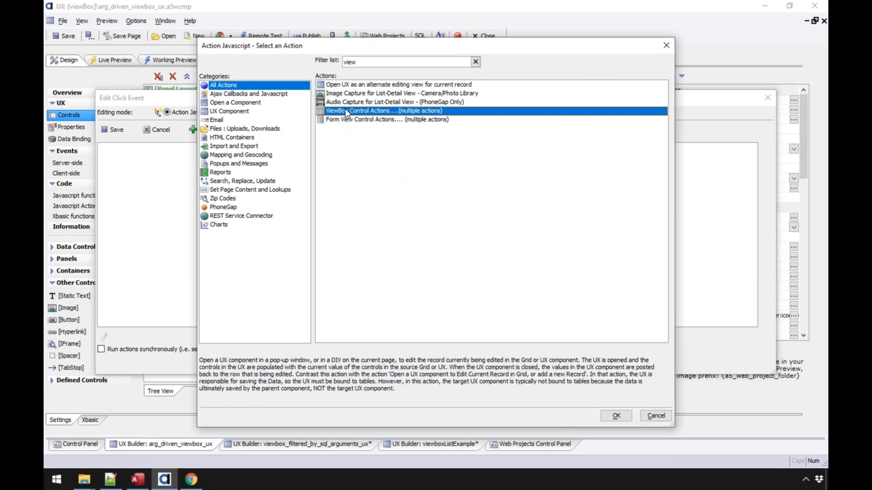
{"action": "double_click", "coordinate": [383, 110]}
- Set the button's ViewBox action to Refresh Data with customer_viewbox as the target ViewBox
{"action": "left_click", "coordinate": [620, 126]}
{"action": "left_click", "coordinate": [283, 123]}
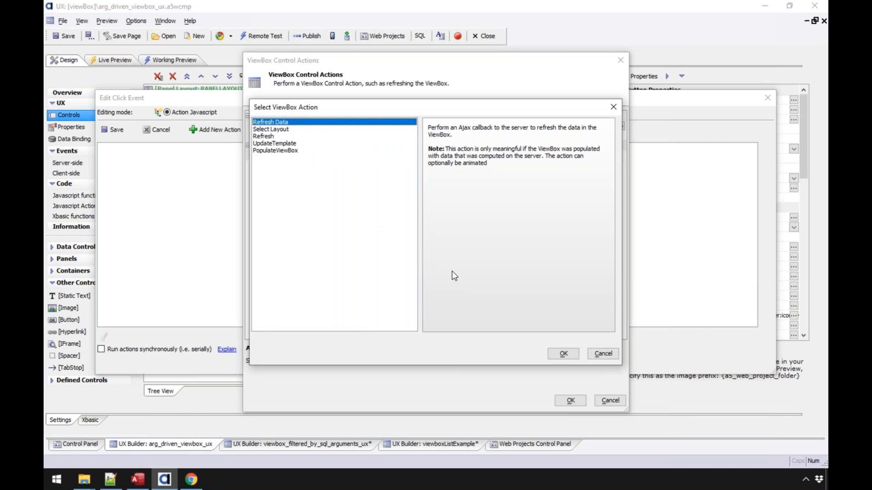
{"action": "left_click", "coordinate": [563, 354]}
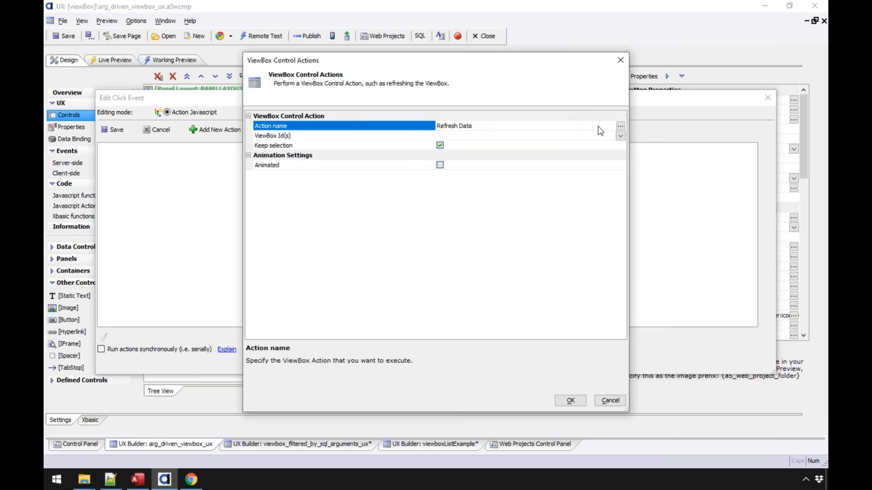
{"action": "left_click", "coordinate": [620, 136]}
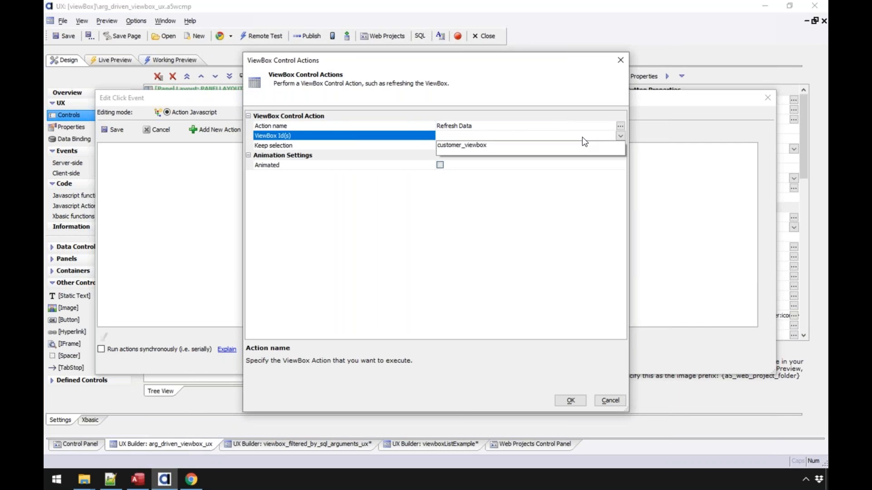
{"action": "left_click", "coordinate": [487, 146]}
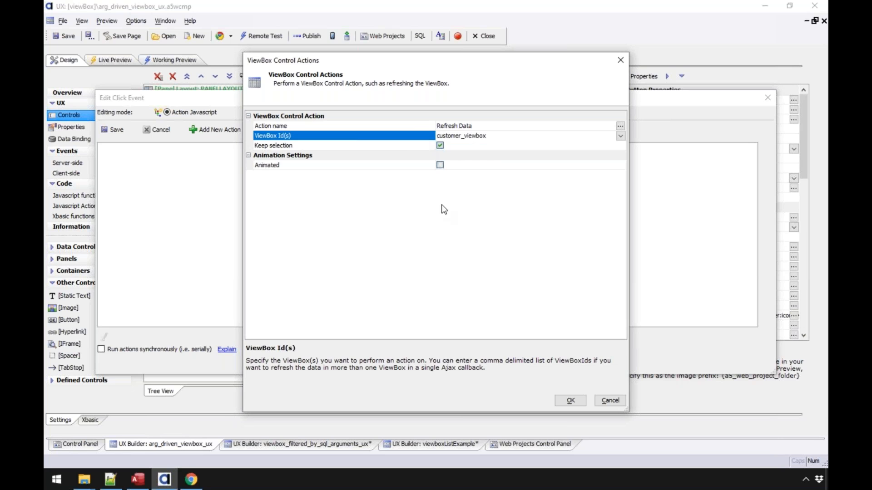
- Accept the Refresh Data action without a comment, recheck its settings, and save the button's click event
{"action": "left_click", "coordinate": [399, 146]}
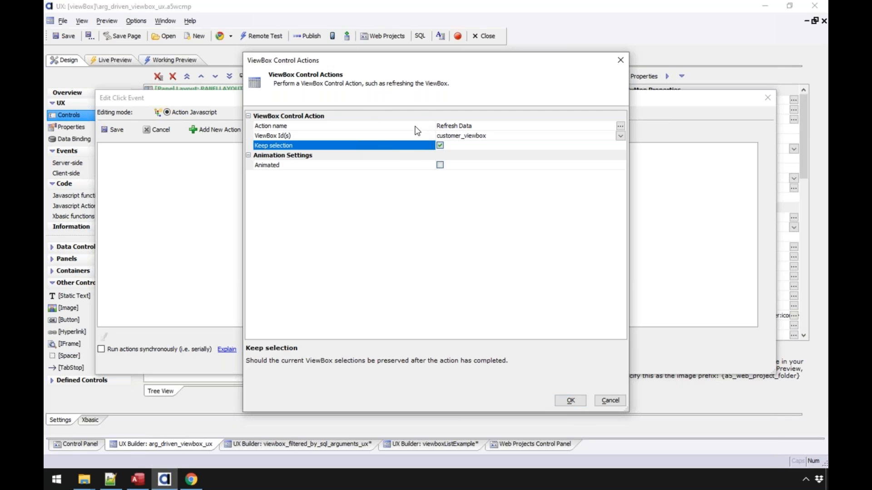
{"action": "left_click", "coordinate": [571, 401]}
{"action": "left_click", "coordinate": [514, 266]}
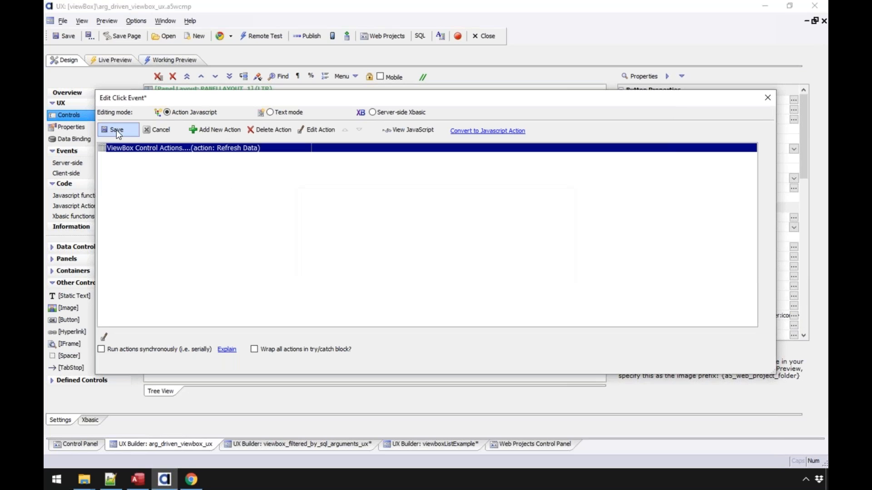
{"action": "double_click", "coordinate": [156, 148]}
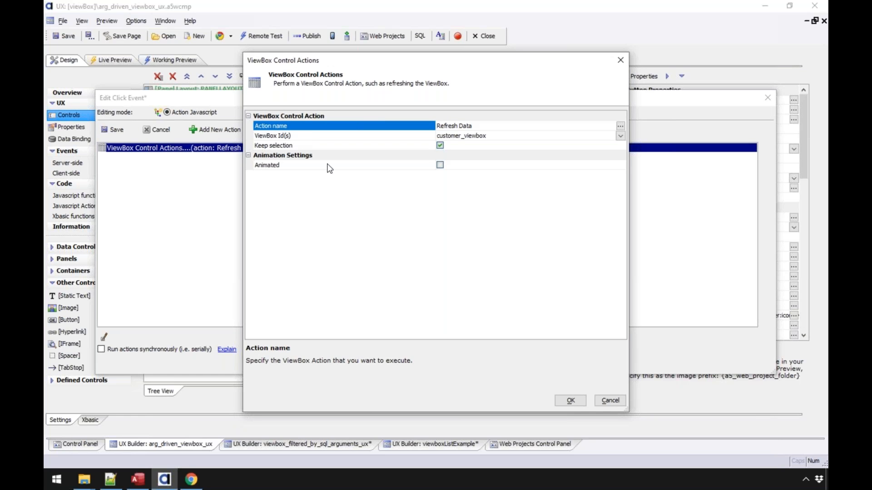
{"action": "left_click", "coordinate": [573, 402]}
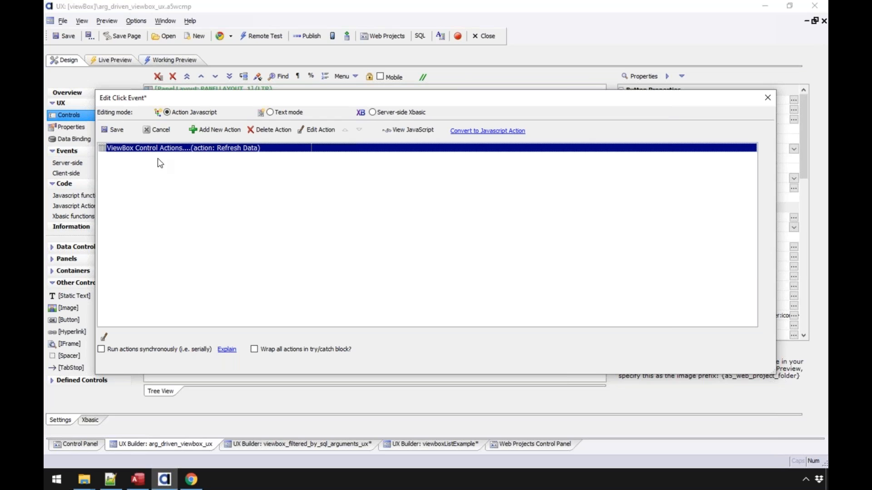
{"action": "left_click", "coordinate": [117, 130]}
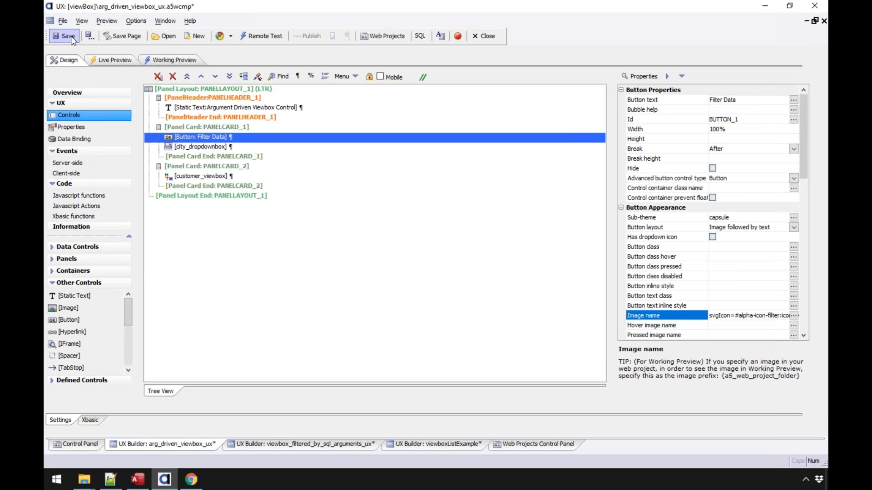
- Test the Filter Data button in the working preview with Bern and with Barquisimeto as the city
{"action": "left_click", "coordinate": [157, 62]}
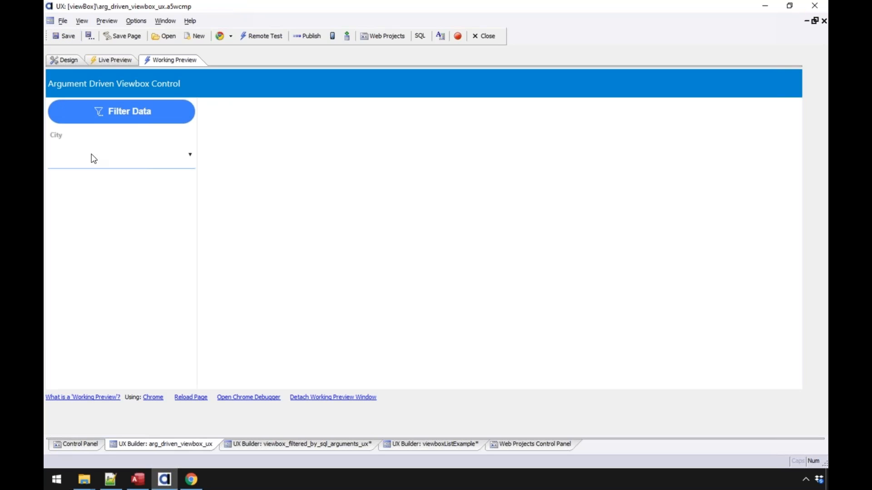
{"action": "left_click", "coordinate": [91, 156]}
{"action": "left_click", "coordinate": [108, 273]}
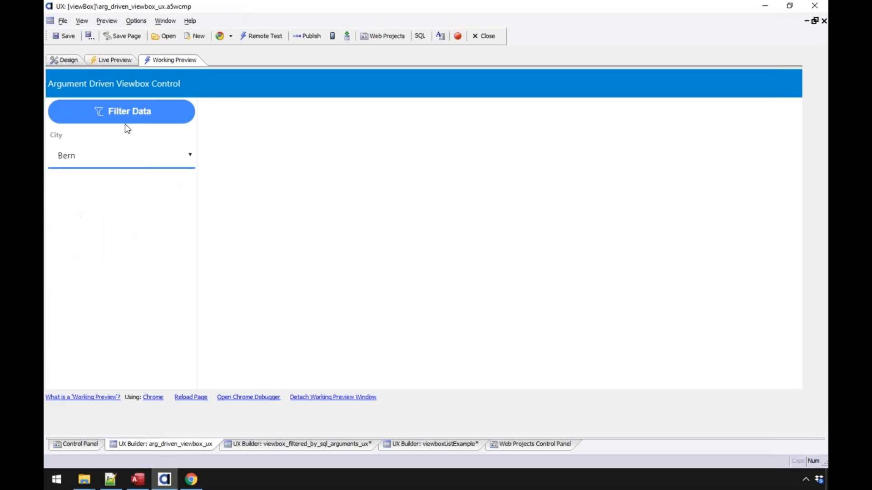
{"action": "left_click", "coordinate": [124, 111]}
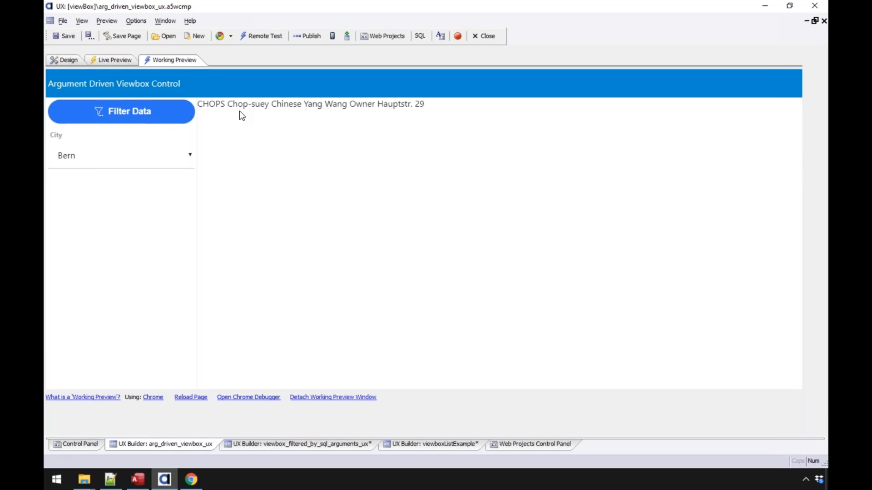
{"action": "left_click", "coordinate": [149, 166]}
{"action": "left_click", "coordinate": [142, 246]}
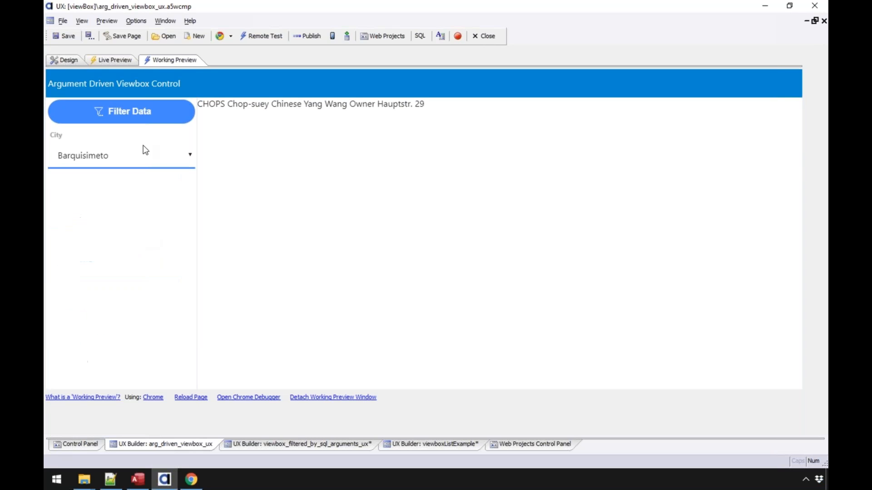
{"action": "left_click", "coordinate": [143, 117]}
- Change the preview's city to Butte and on to London, and filter the customer data for London
{"action": "left_click", "coordinate": [138, 157]}
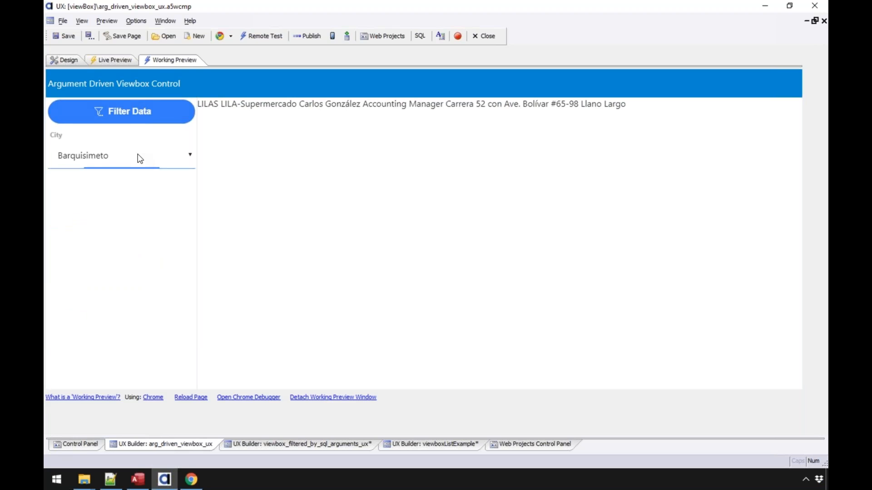
{"action": "left_click", "coordinate": [156, 348]}
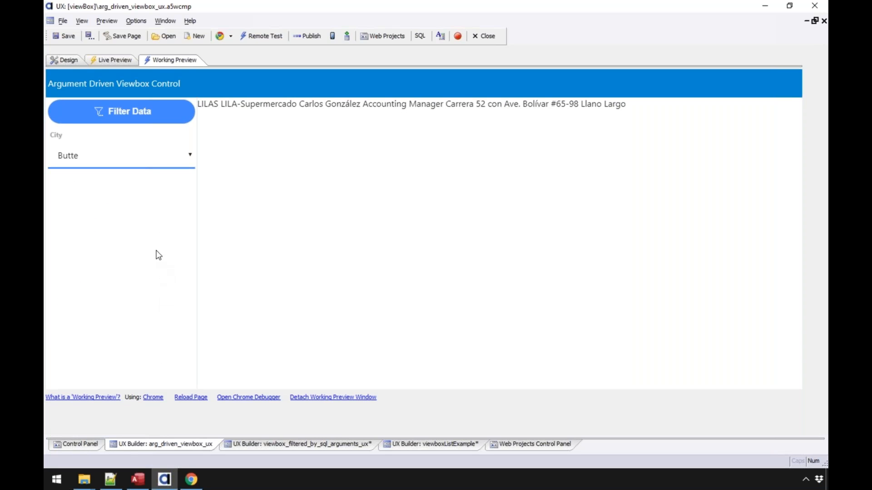
{"action": "left_click", "coordinate": [144, 155]}
{"action": "scroll", "coordinate": [147, 363], "scroll_direction": "down", "scroll_amount": 3}
{"action": "scroll", "coordinate": [146, 383], "scroll_direction": "down", "scroll_amount": 4}
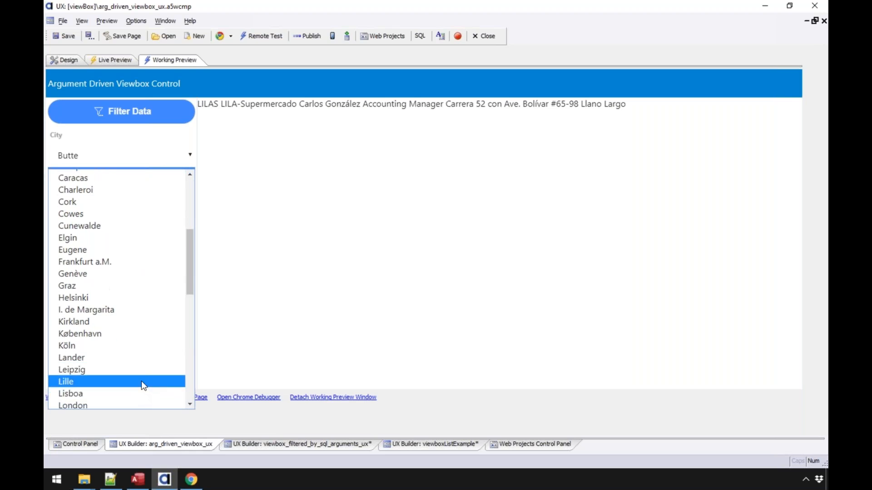
{"action": "left_click", "coordinate": [147, 404]}
{"action": "left_click", "coordinate": [146, 115]}
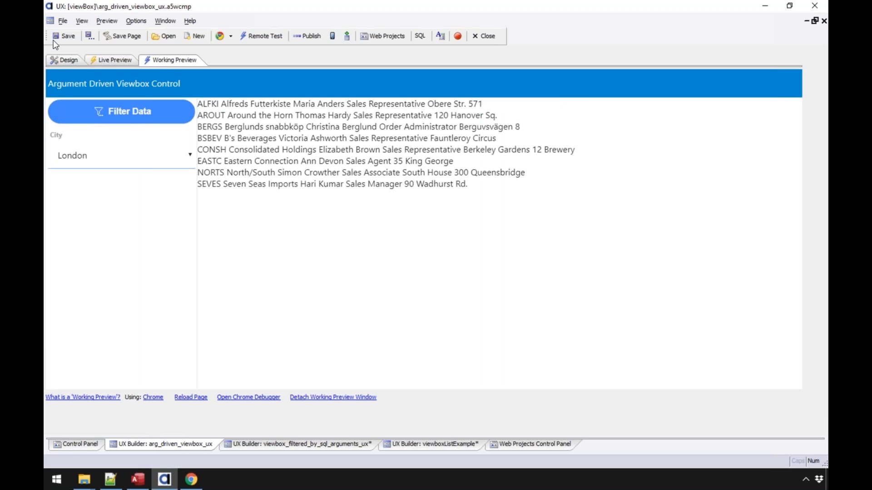
- Return to the design and open the onChange event of city_dropdownbox for editing
{"action": "left_click", "coordinate": [66, 60]}
{"action": "left_click", "coordinate": [207, 149]}
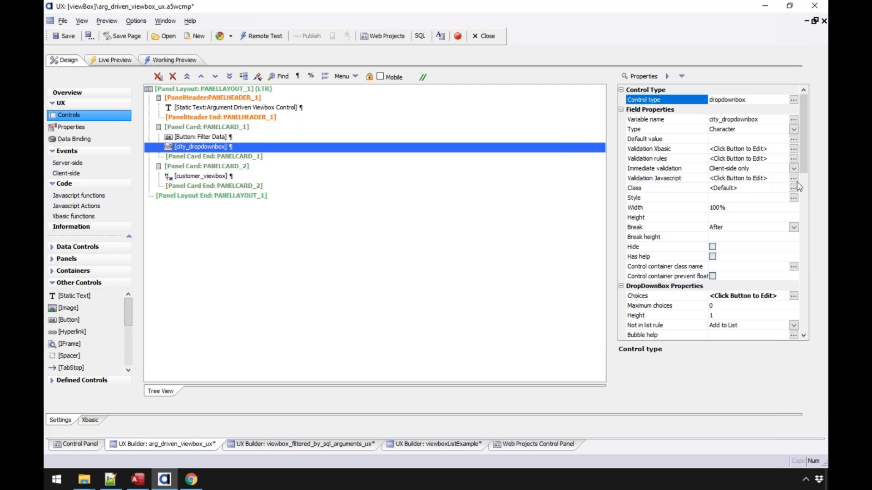
{"action": "left_click_drag", "start_coordinate": [800, 166], "coordinate": [807, 277]}
{"action": "left_click", "coordinate": [650, 257]}
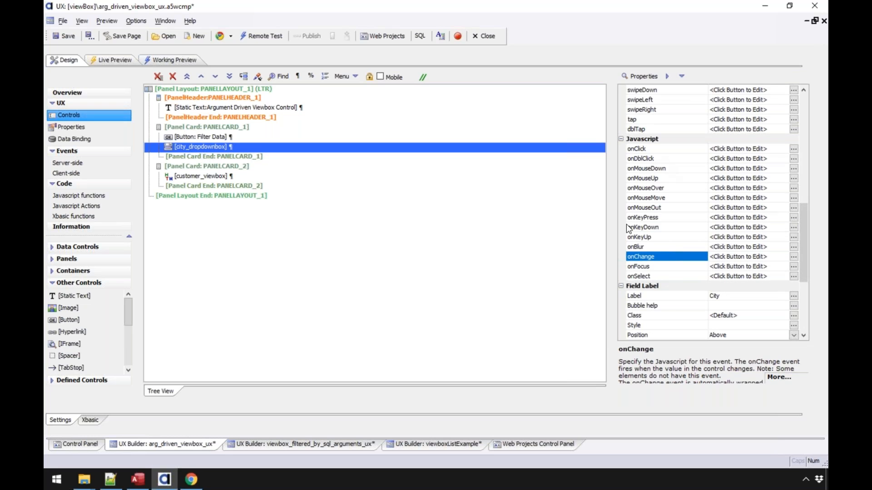
{"action": "left_click", "coordinate": [657, 238]}
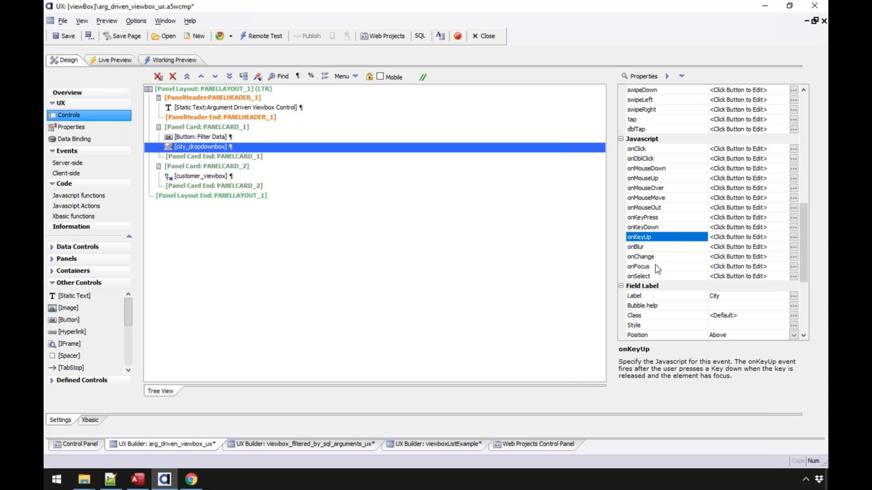
{"action": "double_click", "coordinate": [656, 257]}
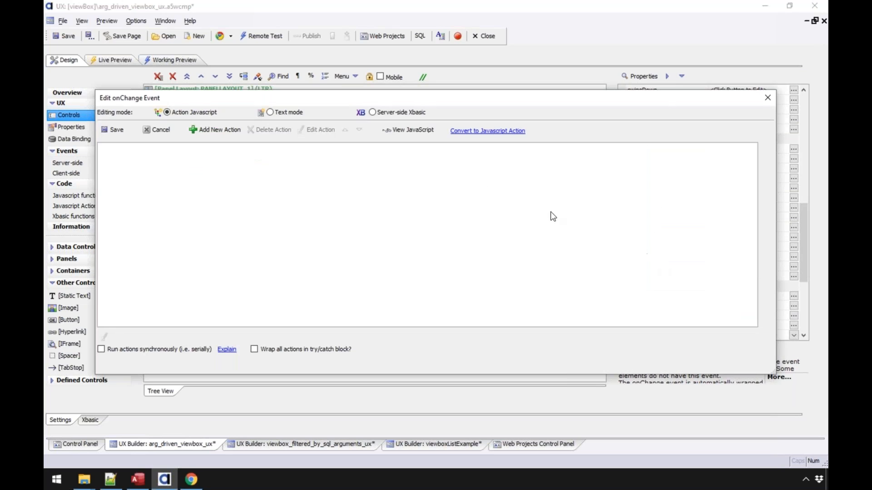
{"action": "left_click_drag", "start_coordinate": [253, 97], "coordinate": [338, 93]}
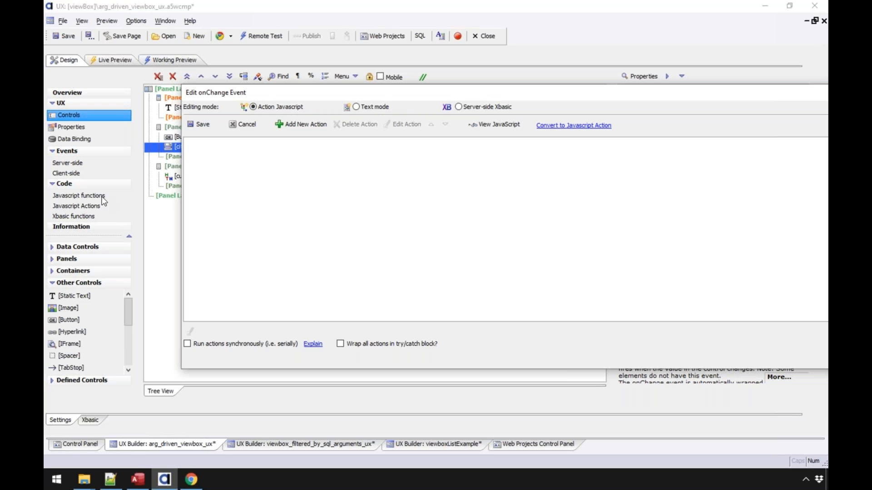
- Add a ViewBox Control Actions action to the dropdown's onChange event, using Refresh Data as its action
{"action": "left_click", "coordinate": [288, 127]}
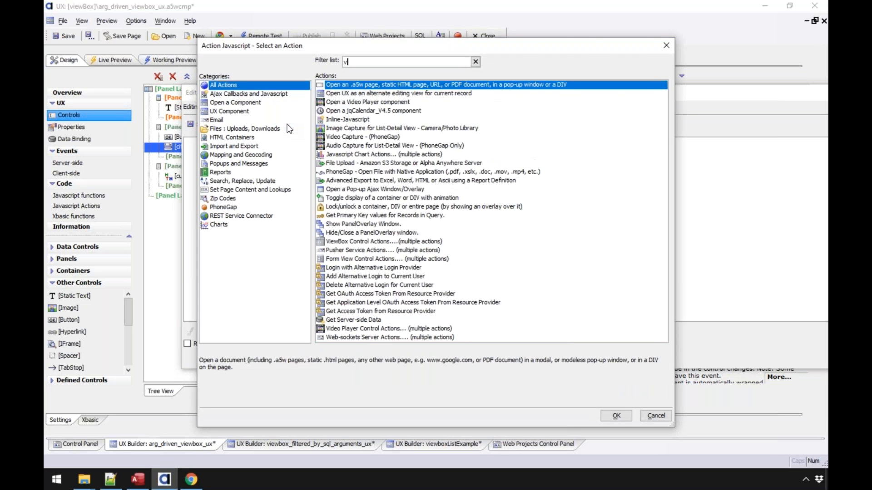
{"action": "type", "text": "view"}
{"action": "left_click", "coordinate": [386, 111]}
{"action": "double_click", "coordinate": [385, 111]}
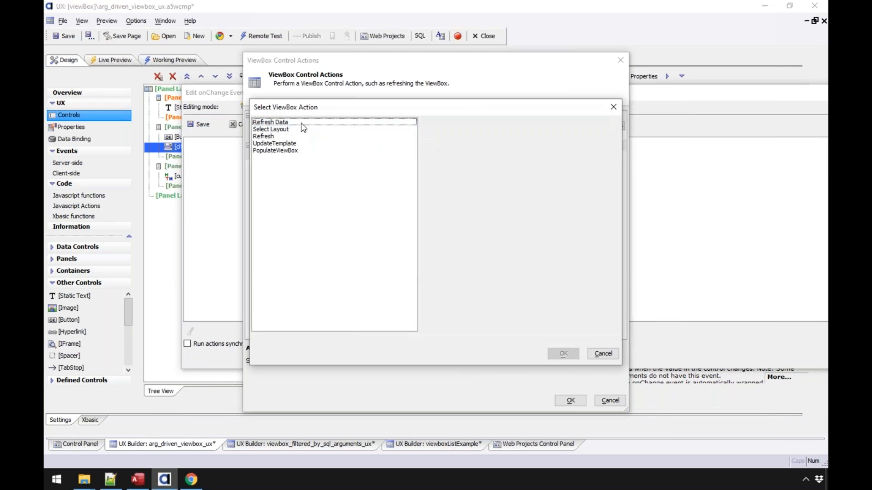
{"action": "left_click", "coordinate": [299, 123]}
{"action": "key", "text": "Return"}
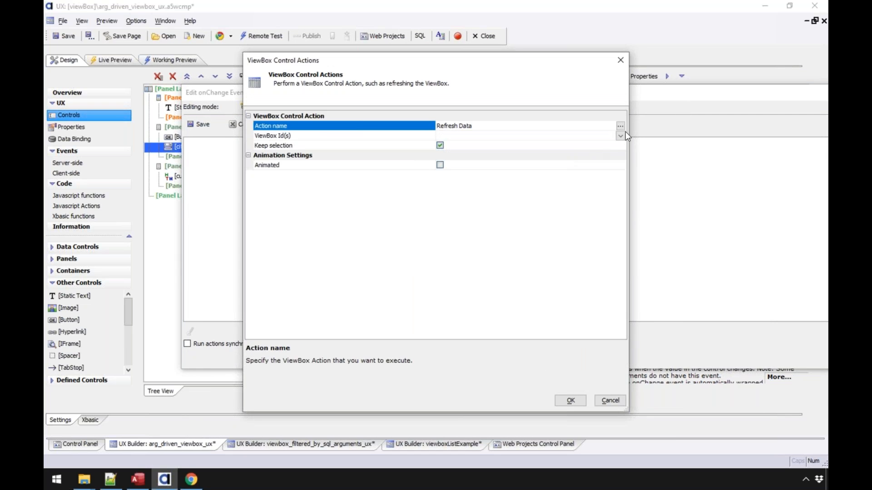
- Target customer_viewbox with the onChange action, accept it, and save both the event and the component
{"action": "left_click", "coordinate": [621, 135]}
{"action": "left_click", "coordinate": [477, 146]}
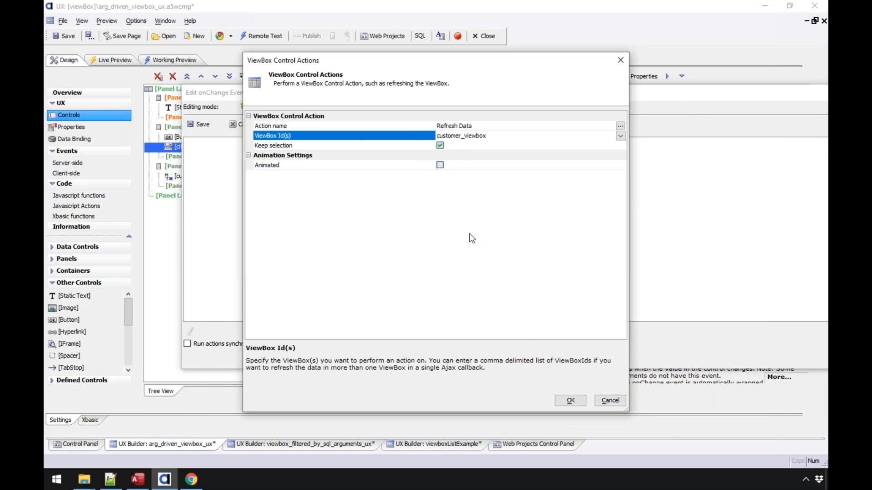
{"action": "left_click", "coordinate": [570, 401]}
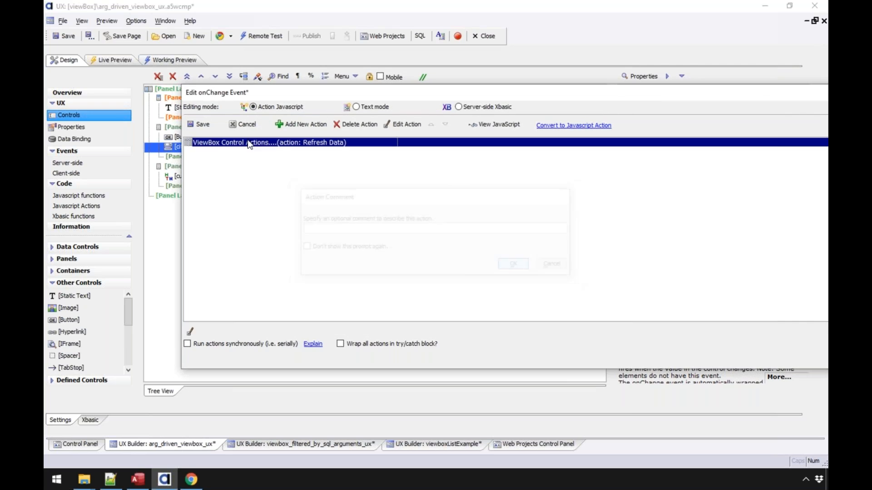
{"action": "left_click", "coordinate": [202, 124]}
{"action": "left_click", "coordinate": [67, 36]}
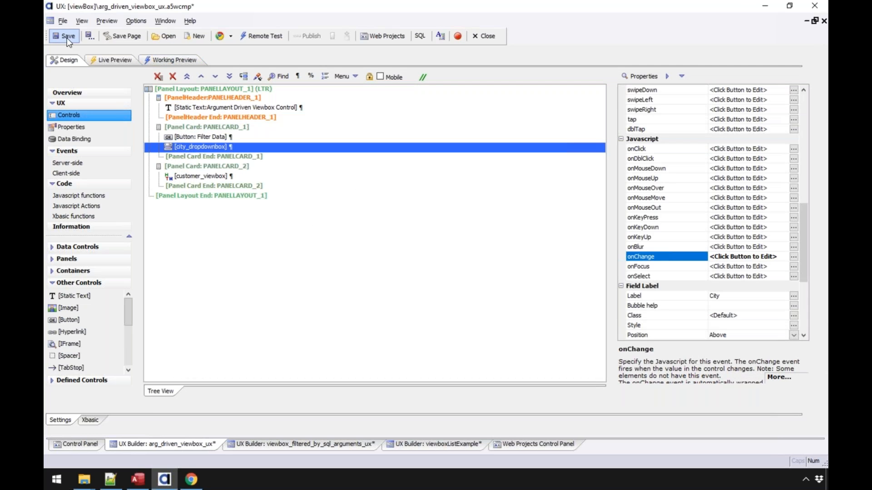
- Test the dropdown's onChange filtering in the working preview by choosing Charleroi as the city
{"action": "left_click", "coordinate": [169, 59]}
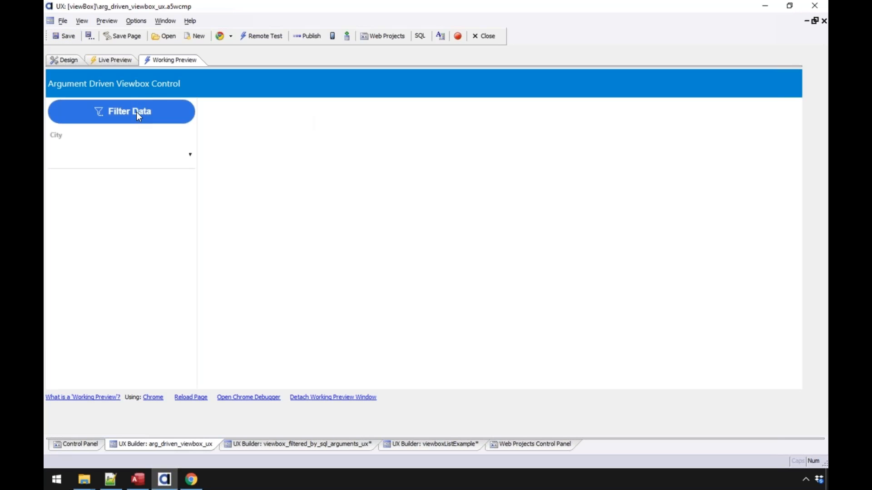
{"action": "left_click", "coordinate": [120, 162]}
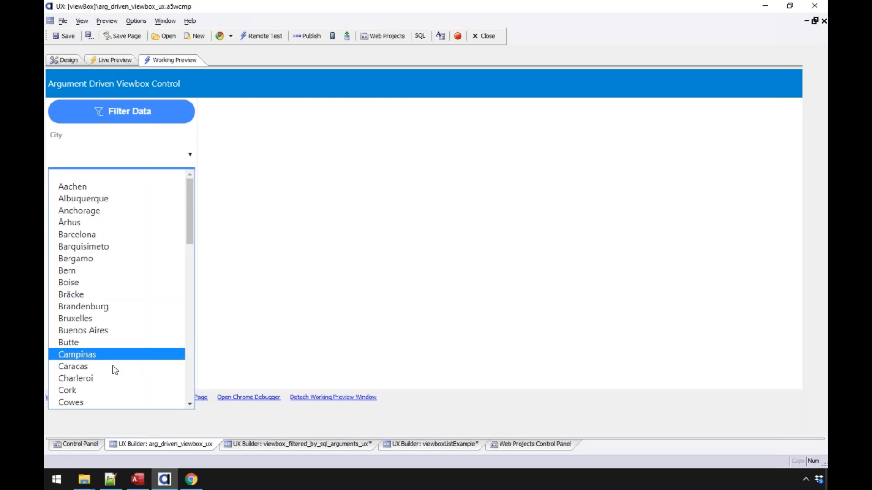
{"action": "left_click", "coordinate": [116, 378]}
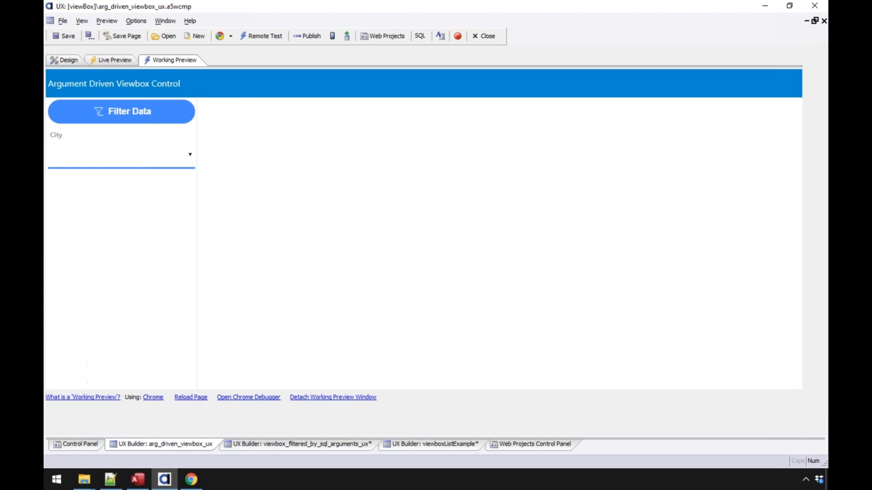
- Test the city filtering in the working preview by choosing Barcelona and then Anchorage
{"action": "left_click", "coordinate": [135, 163]}
{"action": "left_click", "coordinate": [136, 236]}
{"action": "left_click", "coordinate": [119, 164]}
{"action": "left_click", "coordinate": [119, 211]}
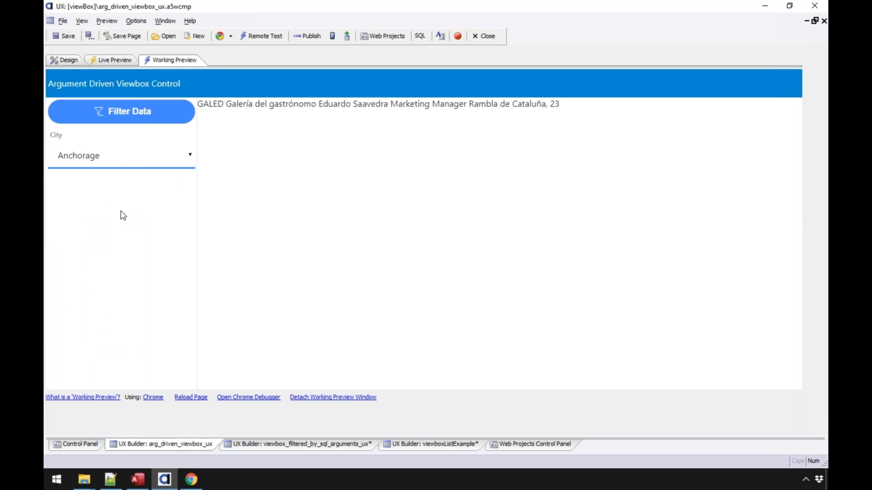
- Start the server and open the component in Chrome for a full-browser test
{"action": "left_click", "coordinate": [218, 37]}
{"action": "left_click", "coordinate": [436, 275]}
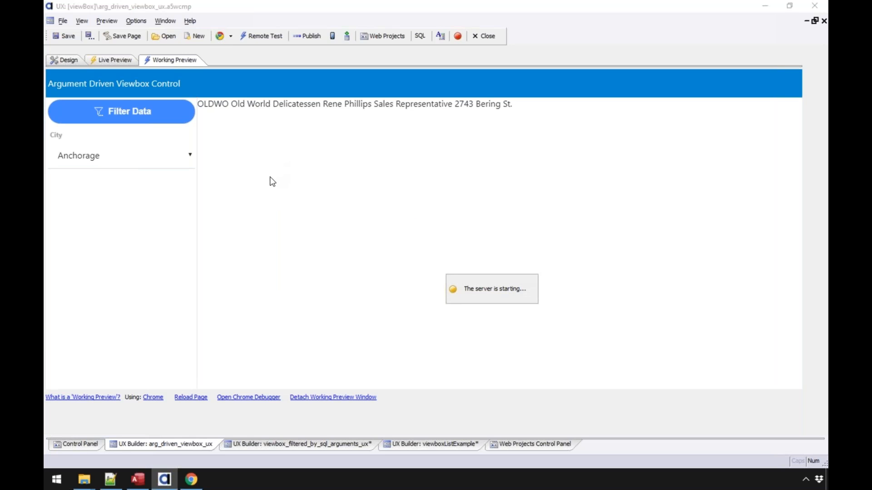
{"action": "left_click", "coordinate": [271, 90]}
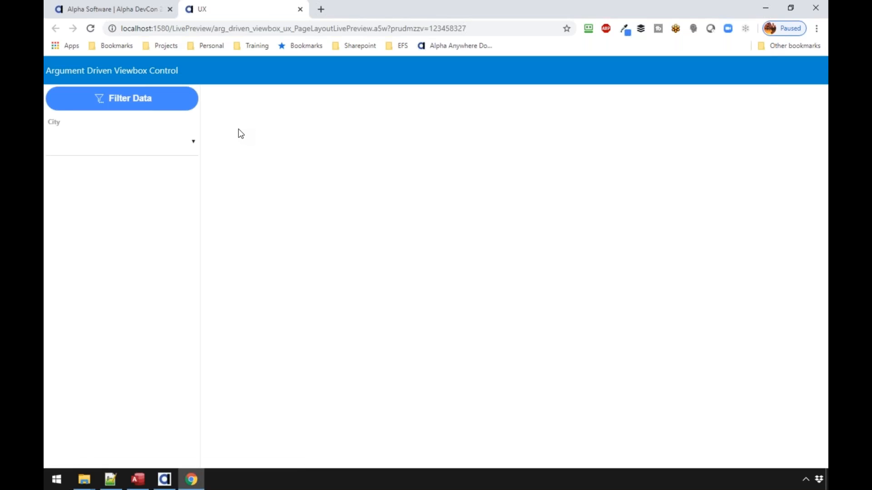
- Test the city dropdown in the browser by choosing Bruxelles, Bern, Butte, Bruxelles again and finally Barquisimeto
{"action": "left_click", "coordinate": [105, 146]}
{"action": "left_click", "coordinate": [114, 303]}
{"action": "left_click", "coordinate": [122, 132]}
{"action": "left_click", "coordinate": [126, 255]}
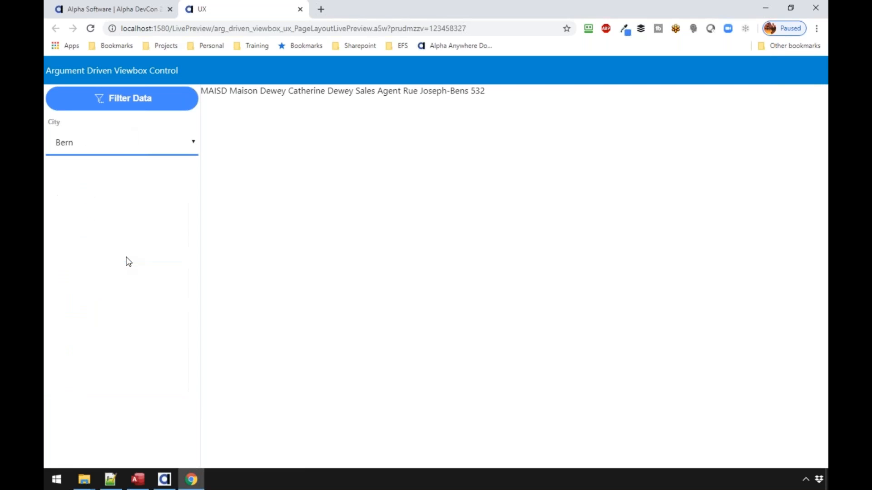
{"action": "left_click", "coordinate": [119, 141]}
{"action": "left_click", "coordinate": [119, 328]}
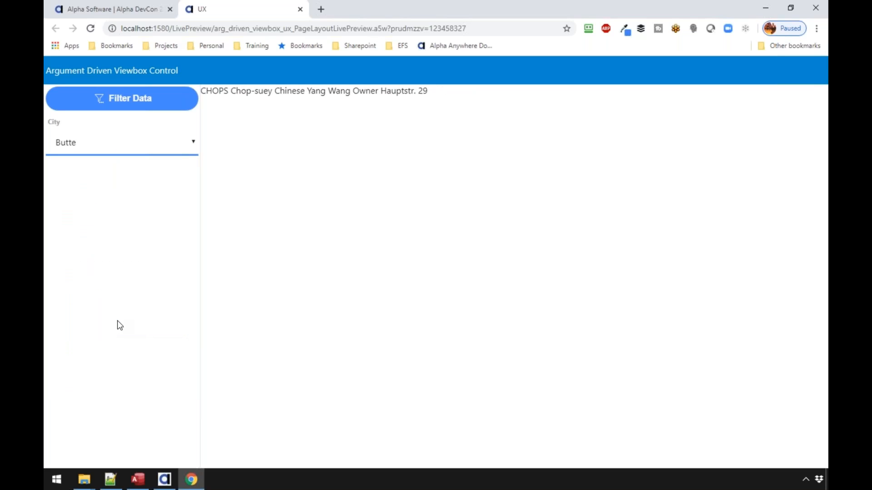
{"action": "left_click", "coordinate": [127, 147]}
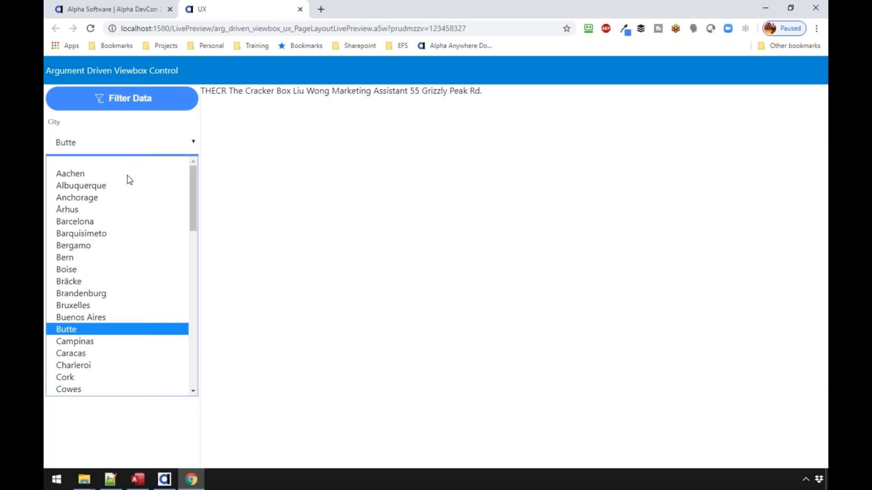
{"action": "left_click", "coordinate": [125, 306]}
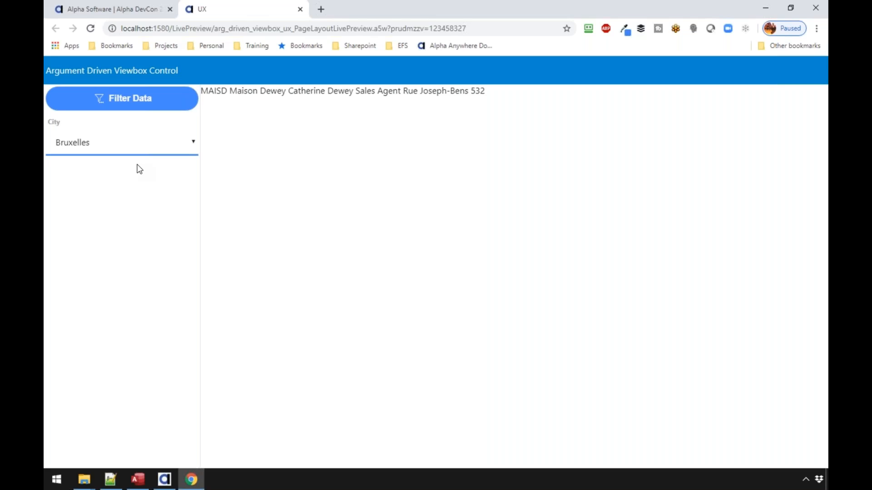
{"action": "left_click", "coordinate": [132, 145]}
{"action": "left_click", "coordinate": [129, 235]}
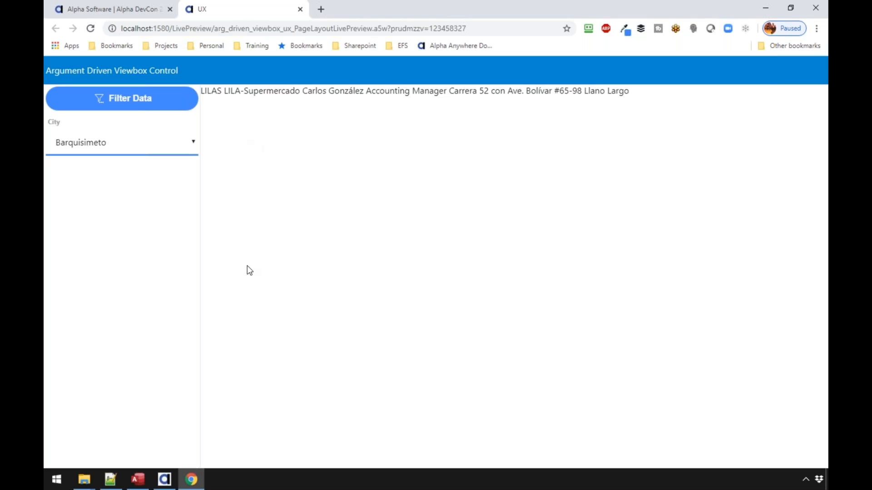
- Switch back to Alpha Anywhere and review customer_viewbox and city_dropdownbox in the component's design tree
{"action": "left_click", "coordinate": [165, 479]}
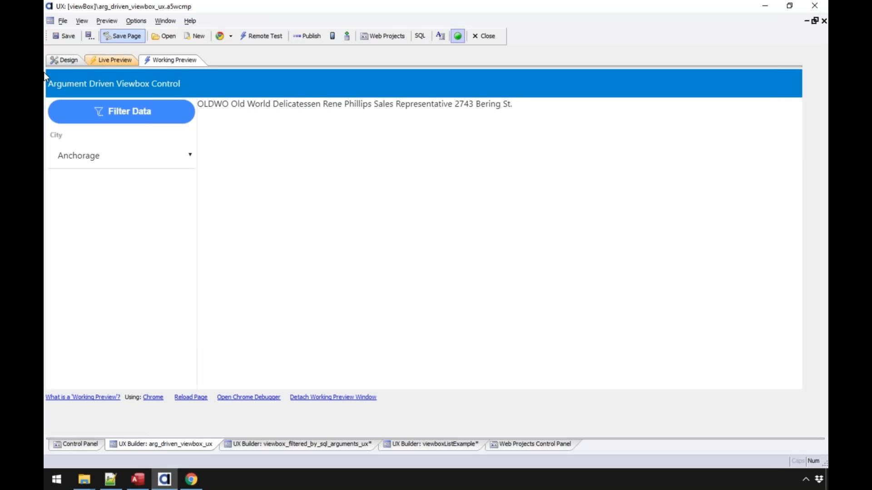
{"action": "left_click", "coordinate": [58, 64]}
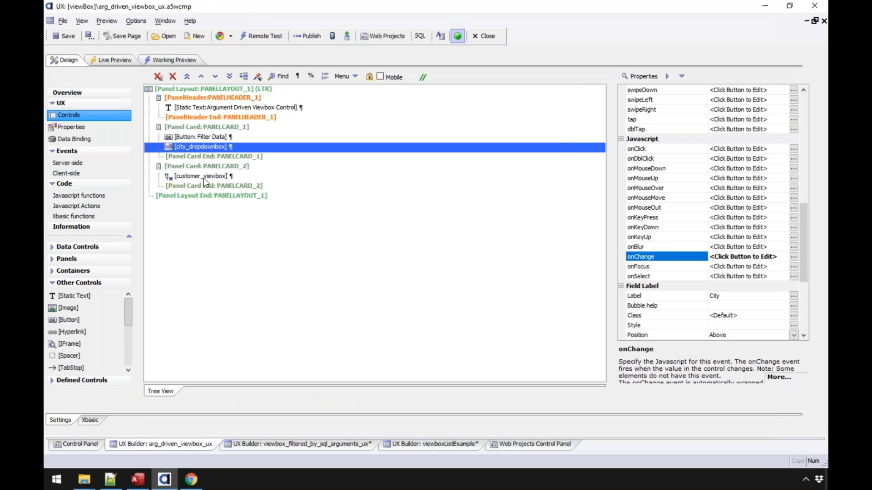
{"action": "left_click", "coordinate": [204, 177]}
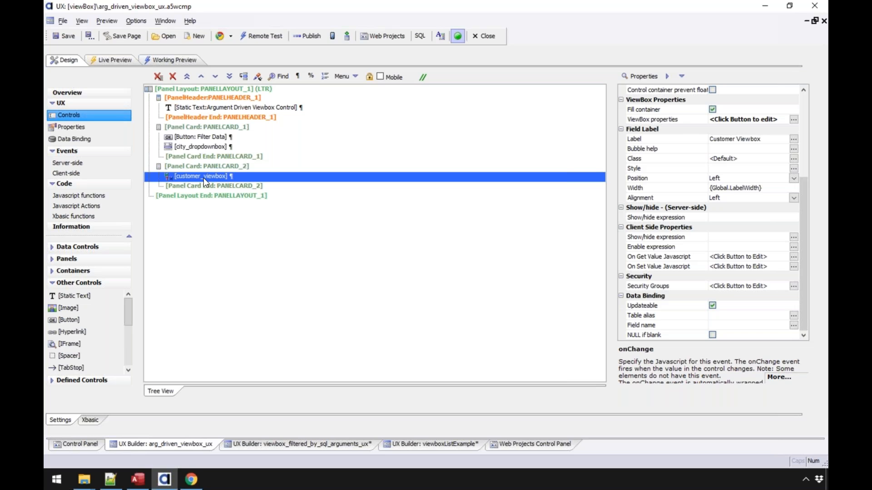
{"action": "left_click", "coordinate": [194, 146]}
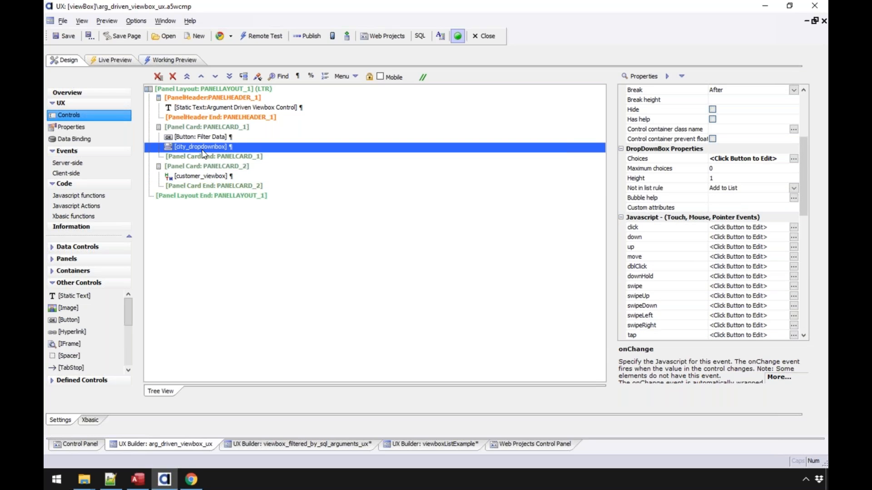
- Review the argument definitions in customer_viewbox's data source, and exit the ViewBox Builder without saving
{"action": "double_click", "coordinate": [207, 176]}
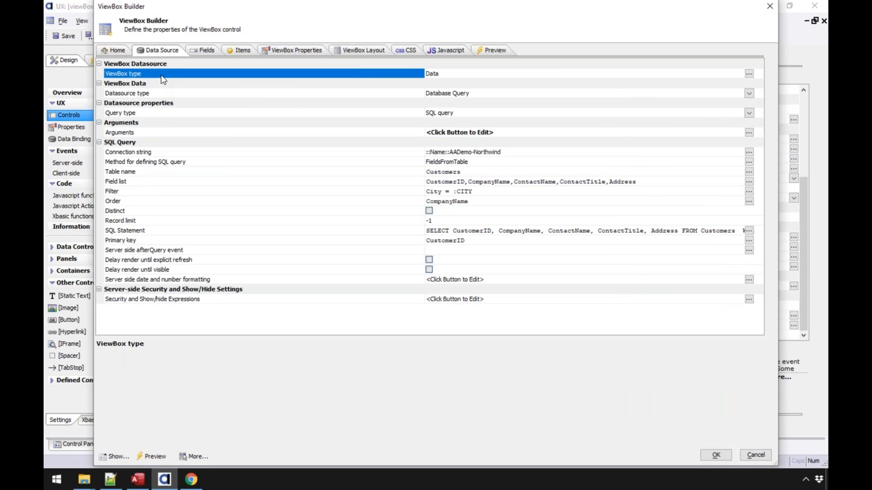
{"action": "double_click", "coordinate": [165, 133]}
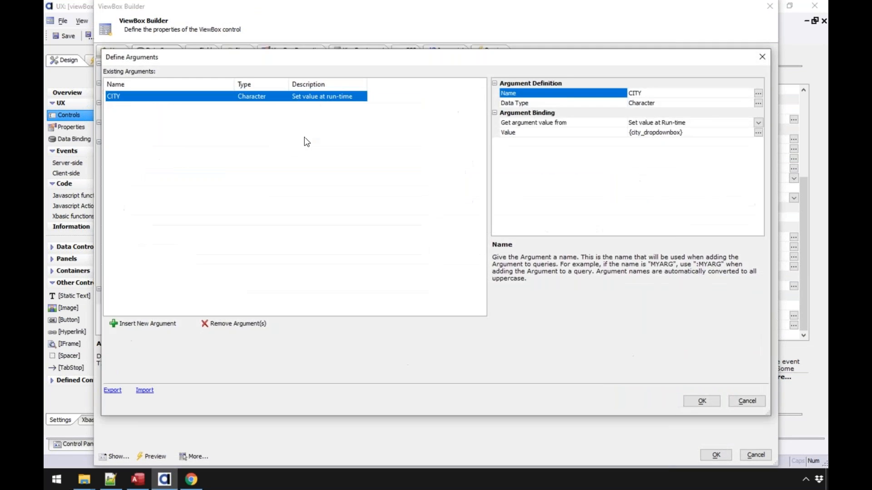
{"action": "left_click", "coordinate": [745, 400]}
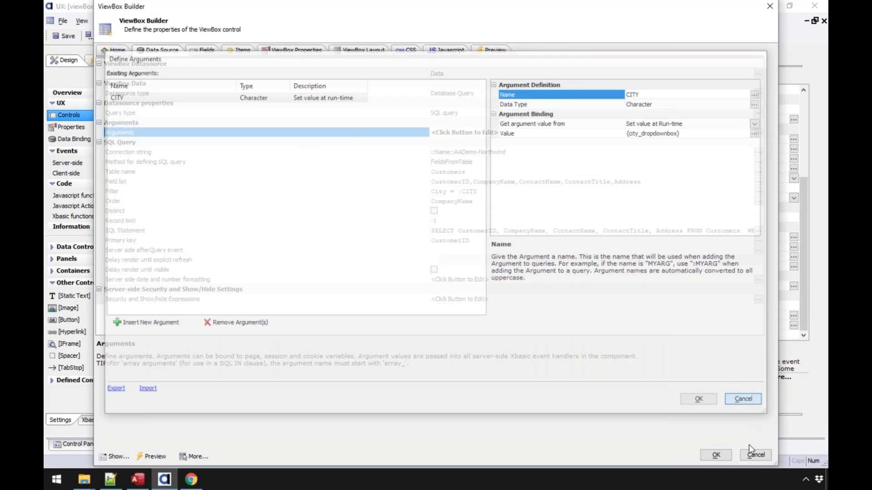
{"action": "left_click", "coordinate": [754, 455]}
{"action": "left_click", "coordinate": [403, 280]}
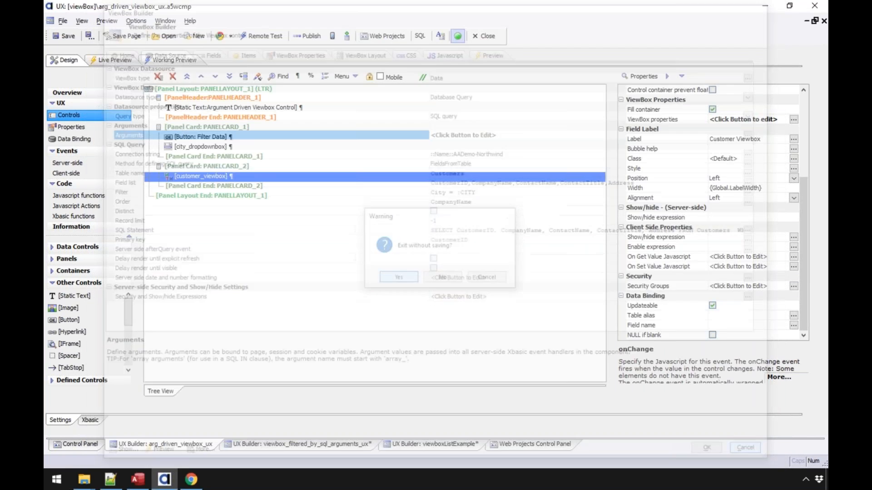
- Find the component-level Arguments property by searching for "arg", review the CITY argument's definition, and return to the control tree
{"action": "left_click", "coordinate": [82, 127]}
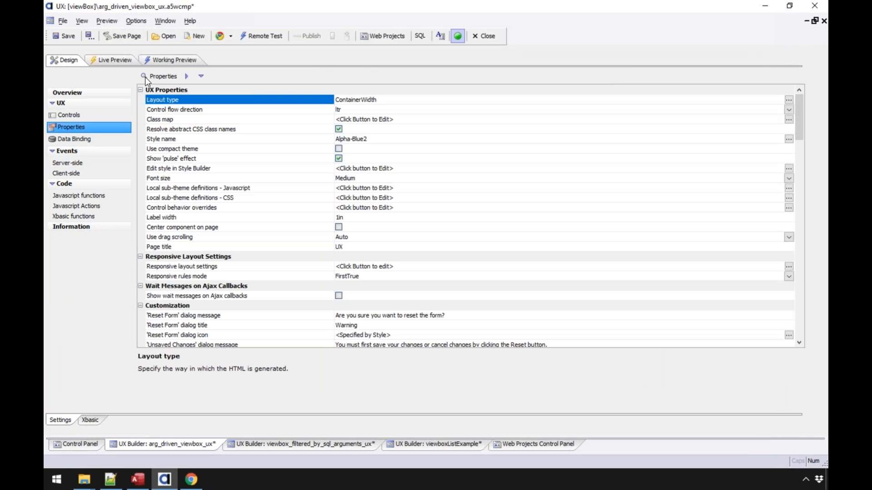
{"action": "left_click", "coordinate": [157, 76]}
{"action": "type", "text": "arg"}
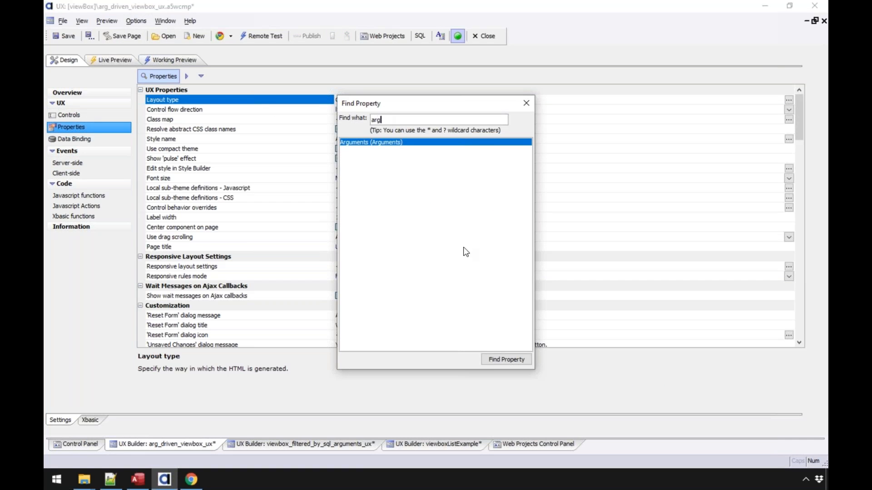
{"action": "left_click", "coordinate": [496, 358]}
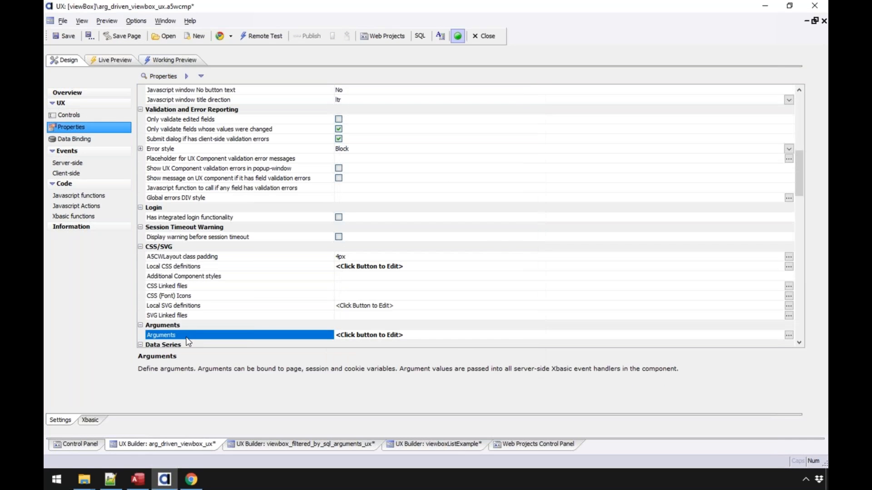
{"action": "double_click", "coordinate": [187, 339]}
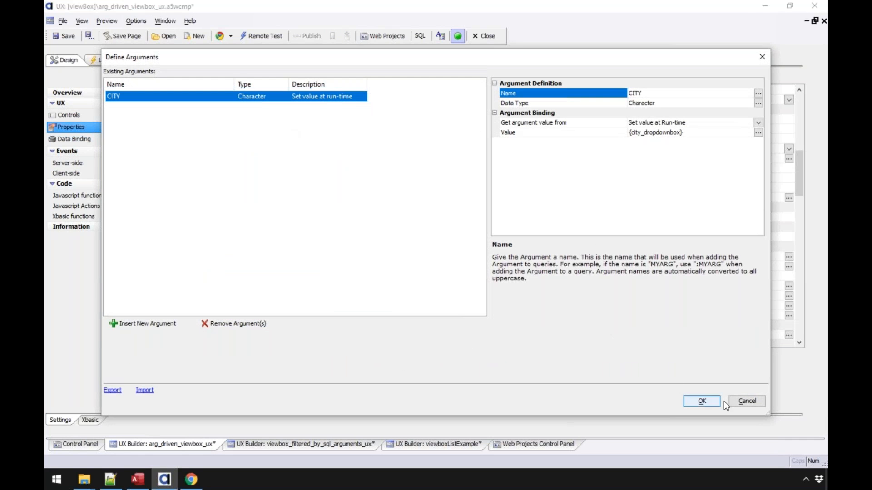
{"action": "left_click", "coordinate": [702, 401]}
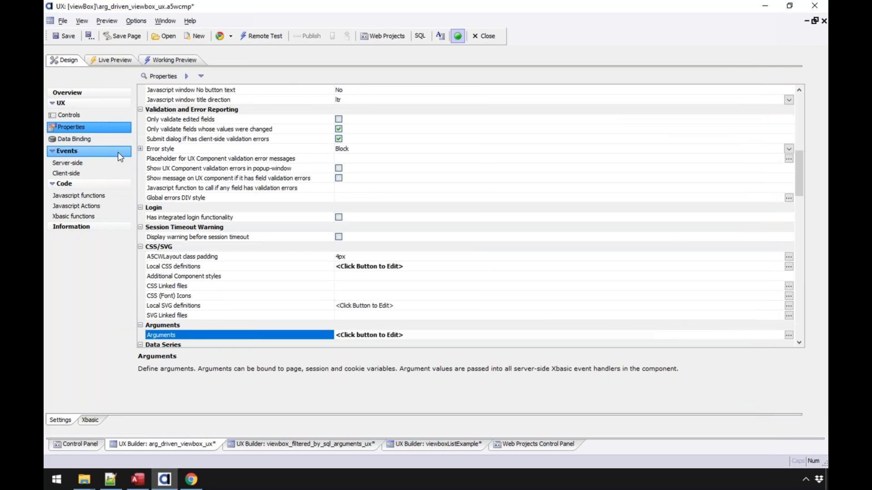
{"action": "left_click", "coordinate": [77, 118]}
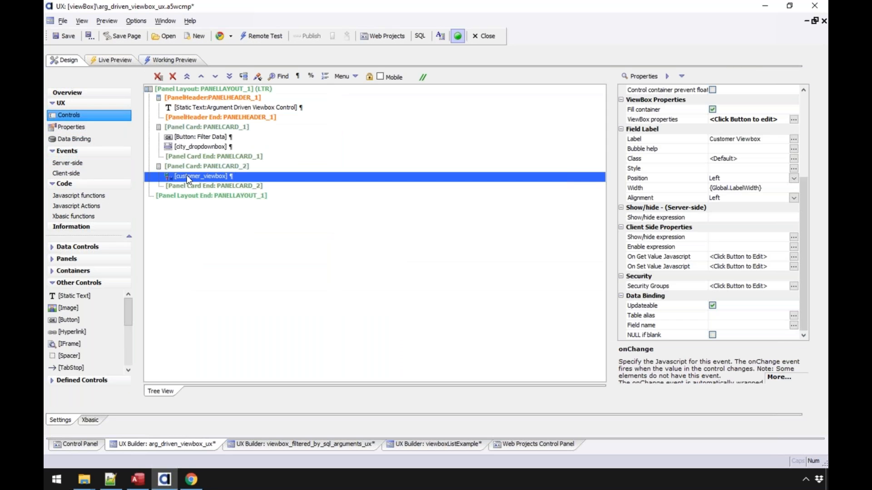
- Add the label "Customer ID:" before {CustomerID} in the customer_viewbox control's freeform layout
{"action": "double_click", "coordinate": [188, 176]}
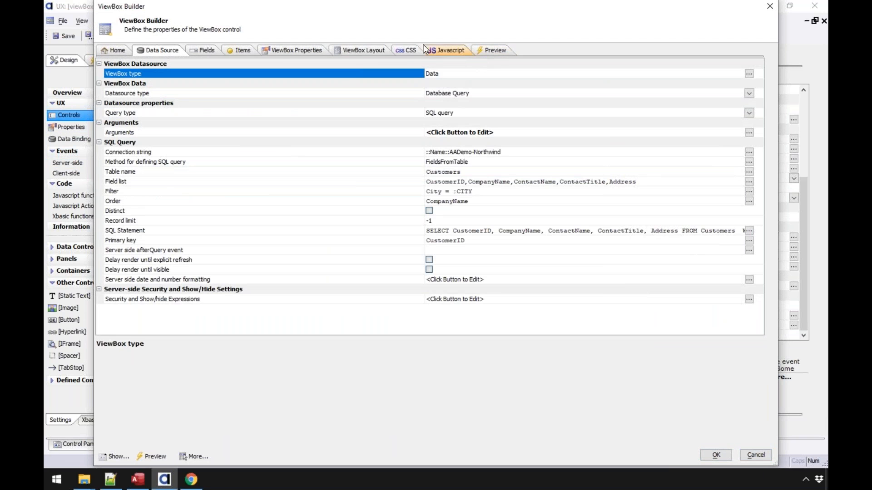
{"action": "left_click", "coordinate": [362, 50]}
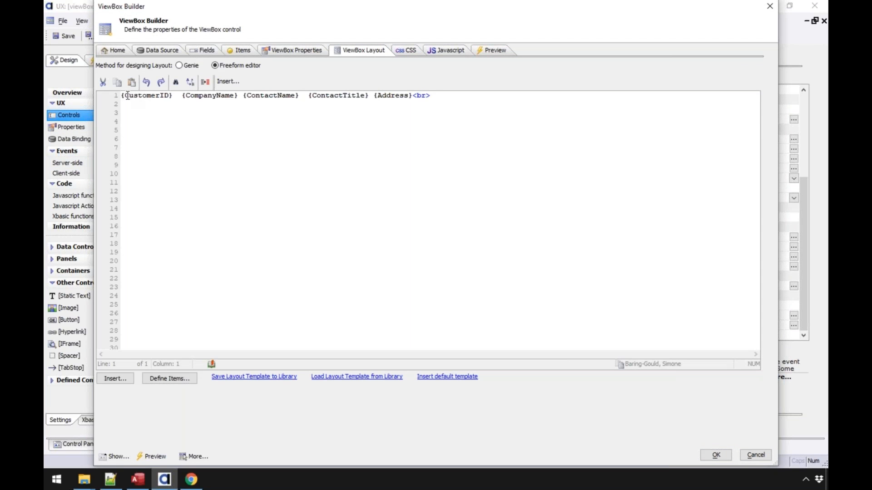
{"action": "key", "text": "Left"}
{"action": "type", "text": "Customer ID:"}
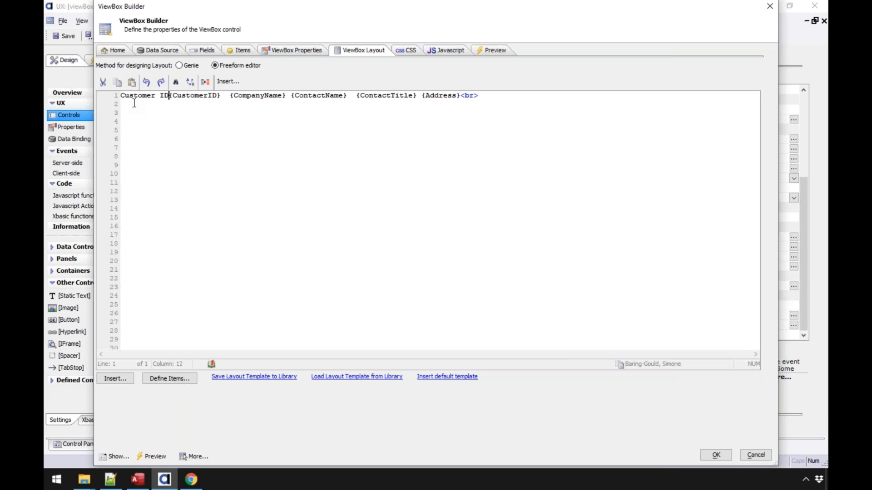
- Replace the spaces after {CustomerID} with a <br> tag and start a new line at {CompanyName}
{"action": "left_click", "coordinate": [235, 95]}
{"action": "key", "text": "BackSpace"}
{"action": "key", "text": "BackSpace"}
{"action": "type", "text": "<br>"}
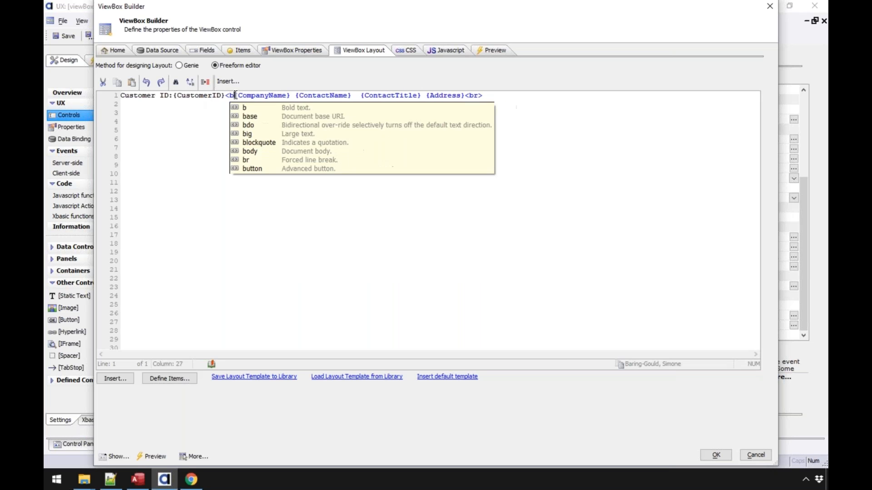
{"action": "key", "text": "Return"}
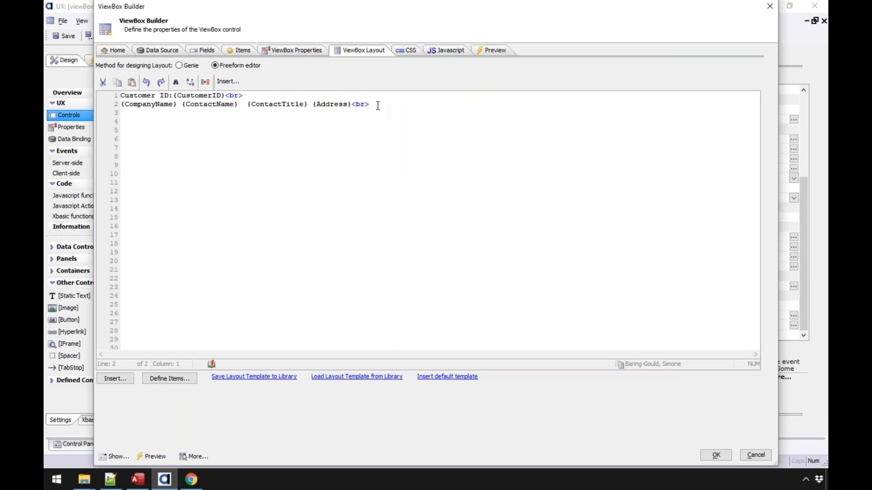
- Move {Address} to its own line in the layout and put a <br> tag before it
{"action": "left_click", "coordinate": [313, 104]}
{"action": "key", "text": "Return"}
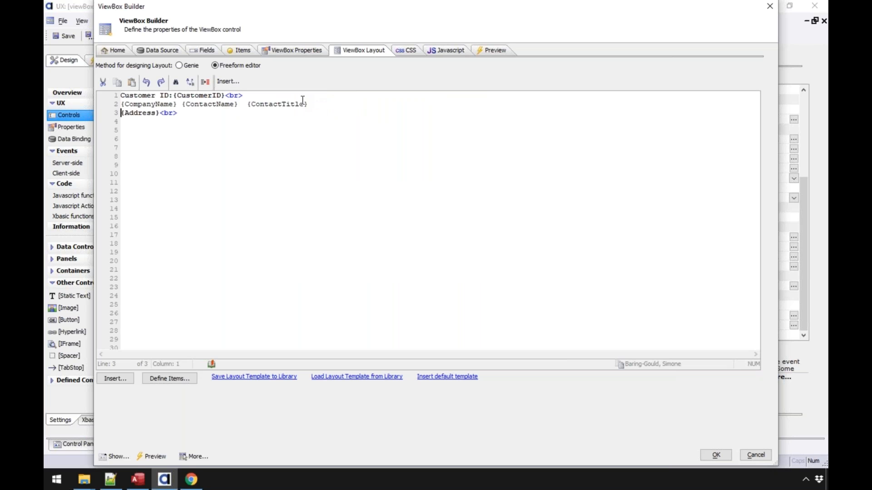
{"action": "type", "text": "<br>"}
- Append an <hr> tag after the layout's final <br> and accept the ViewBox changes
{"action": "left_click", "coordinate": [214, 117]}
{"action": "type", "text": "<br>"}
{"action": "key", "text": "BackSpace"}
{"action": "key", "text": "BackSpace"}
{"action": "key", "text": "BackSpace"}
{"action": "key", "text": "BackSpace"}
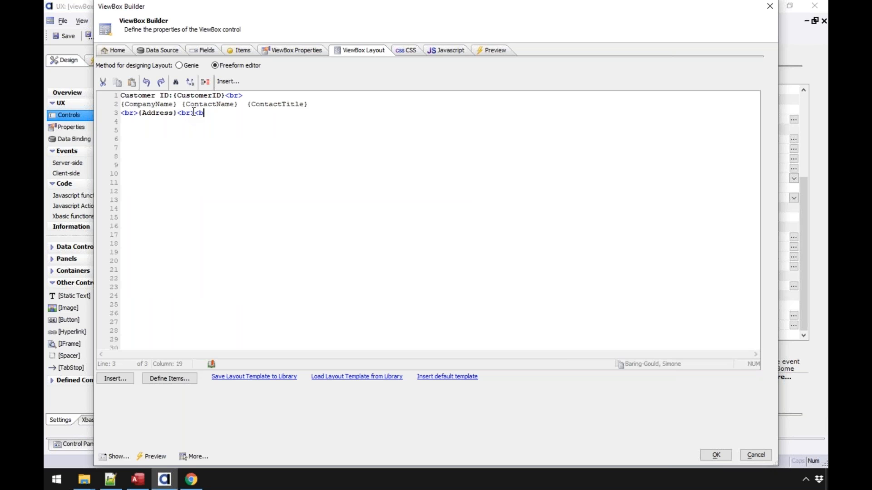
{"action": "type", "text": "<h"}
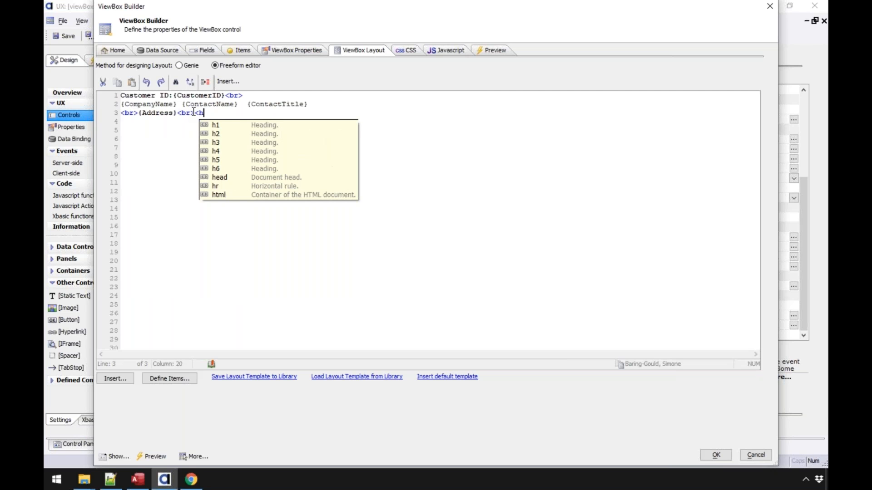
{"action": "key", "text": "Down"}
{"action": "key", "text": "Down"}
{"action": "key", "text": "Down"}
{"action": "key", "text": "Down"}
{"action": "key", "text": "Down"}
{"action": "key", "text": "Down"}
{"action": "key", "text": "Down"}
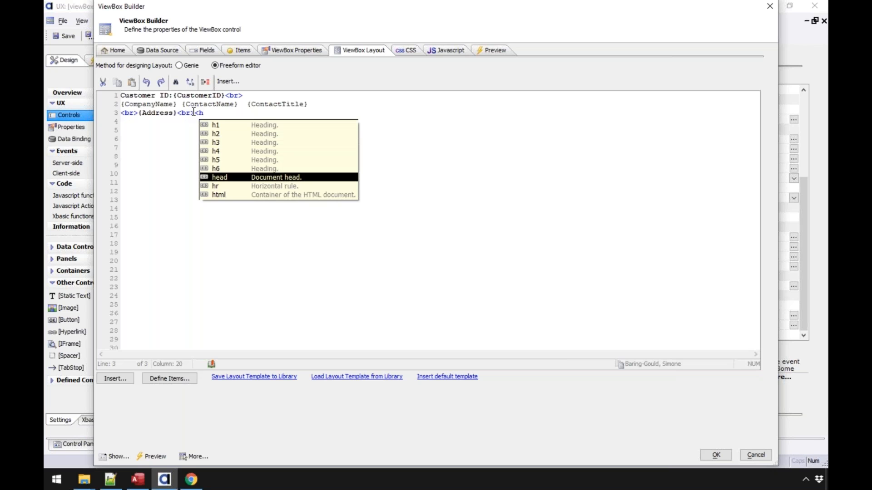
{"action": "key", "text": "Down"}
{"action": "key", "text": "Return"}
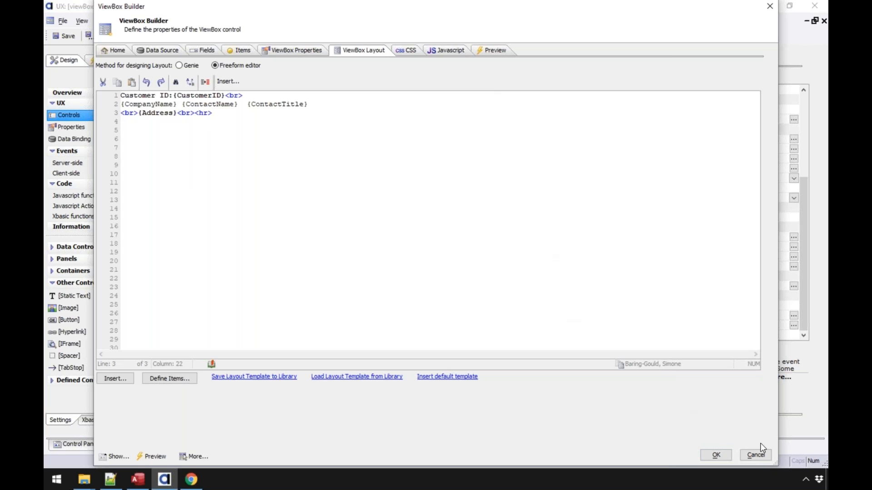
{"action": "left_click", "coordinate": [716, 455]}
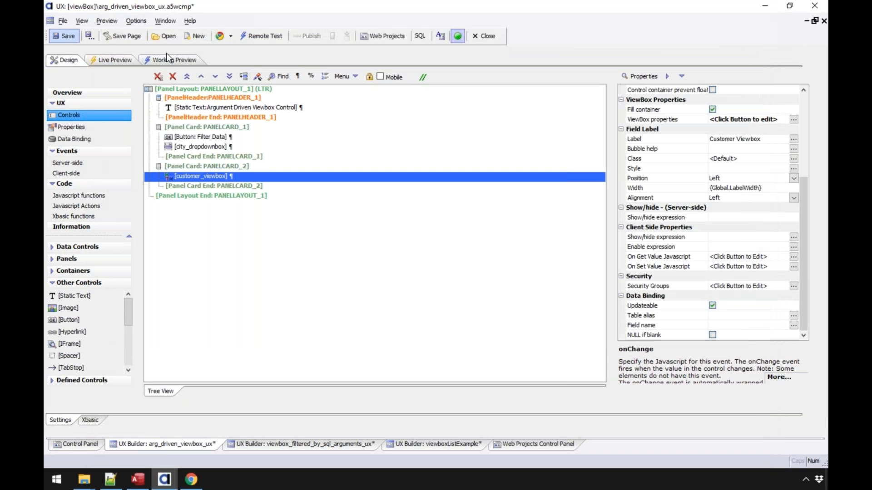
- Run the working preview of the component and choose Barcelona as the city
{"action": "left_click", "coordinate": [182, 61]}
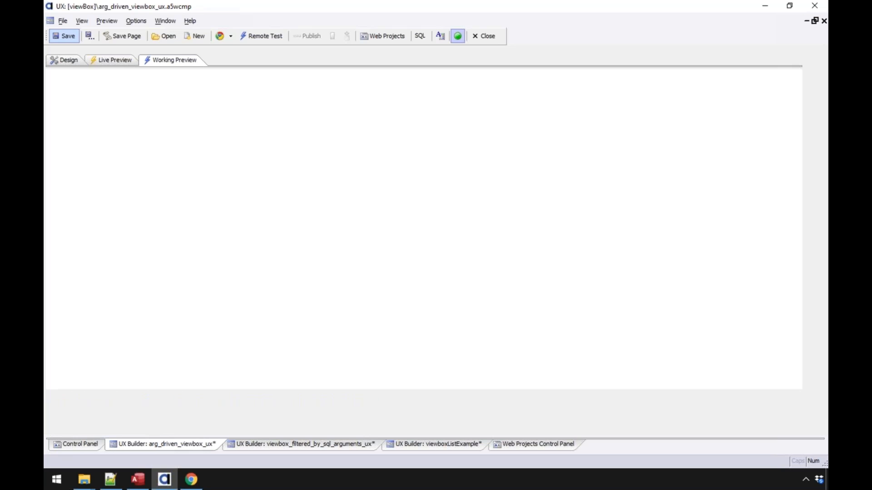
{"action": "left_click", "coordinate": [144, 156]}
{"action": "left_click", "coordinate": [137, 241]}
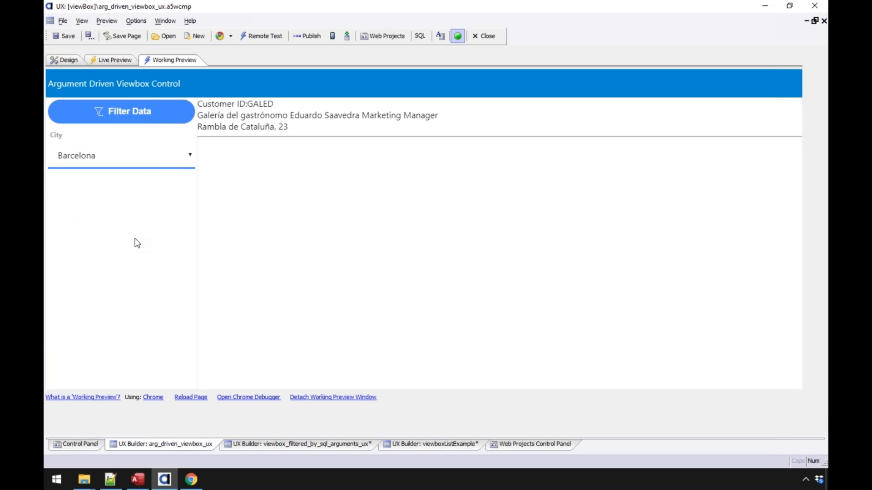
- Try other cities in the preview, ending with London, and look through the listed customers
{"action": "left_click", "coordinate": [122, 150]}
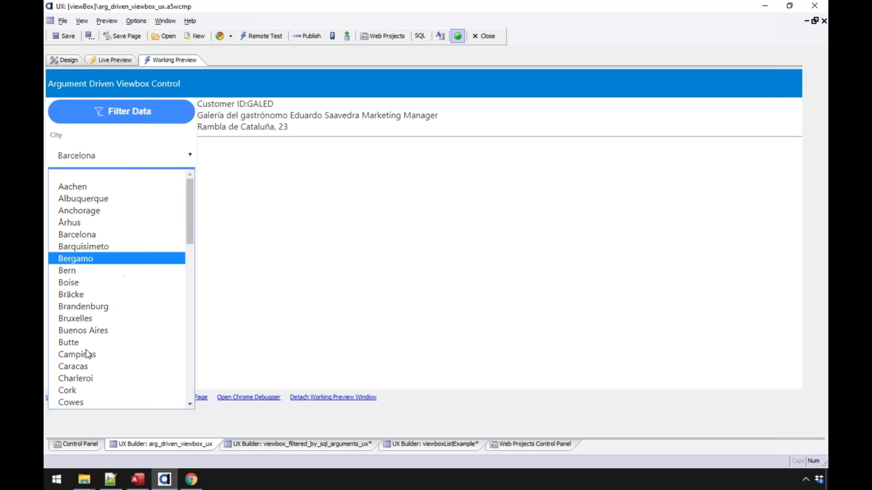
{"action": "left_click", "coordinate": [101, 378]}
{"action": "left_click", "coordinate": [122, 156]}
{"action": "scroll", "coordinate": [122, 318], "scroll_direction": "down", "scroll_amount": 3}
{"action": "left_click", "coordinate": [127, 382]}
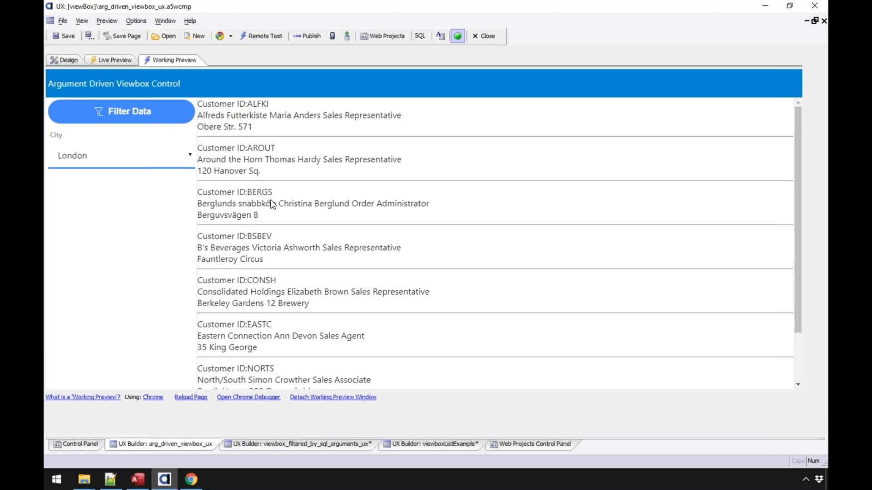
{"action": "scroll", "coordinate": [282, 203], "scroll_direction": "down", "scroll_amount": 1}
{"action": "scroll", "coordinate": [282, 203], "scroll_direction": "up", "scroll_amount": 1}
{"action": "scroll", "coordinate": [282, 203], "scroll_direction": "down", "scroll_amount": 1}
{"action": "scroll", "coordinate": [263, 177], "scroll_direction": "up", "scroll_amount": 1}
- Return to the design, reopen customer_viewbox, and review its data source, fields and layout template
{"action": "left_click", "coordinate": [54, 62]}
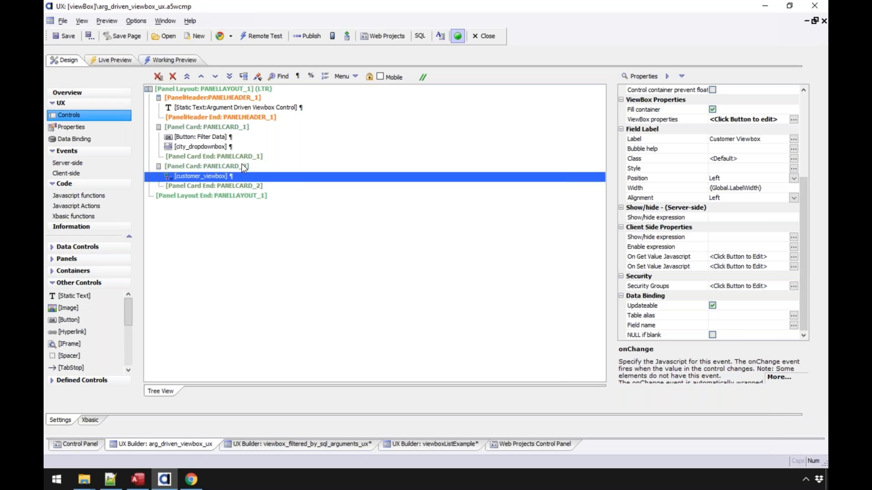
{"action": "double_click", "coordinate": [263, 176]}
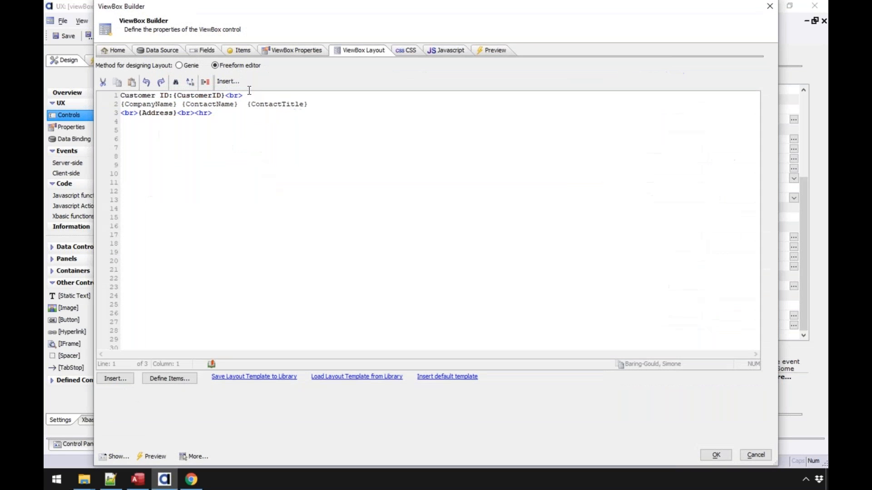
{"action": "left_click", "coordinate": [280, 49]}
{"action": "left_click", "coordinate": [167, 49]}
{"action": "left_click", "coordinate": [199, 48]}
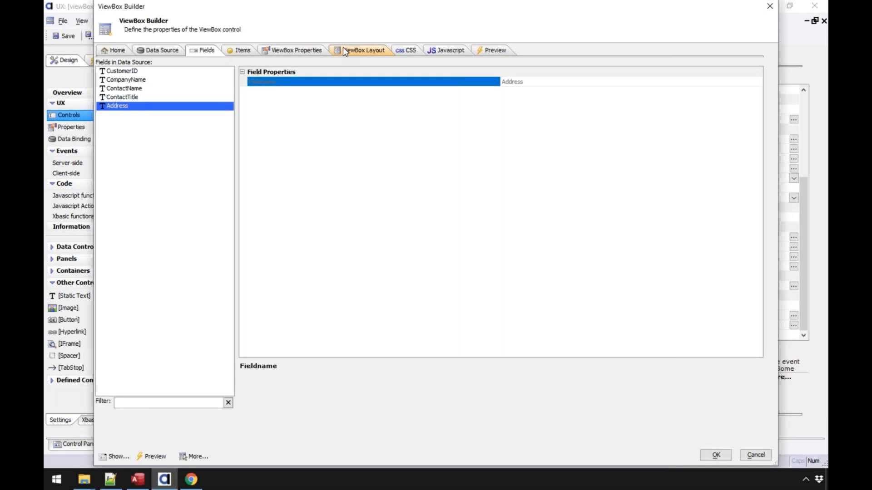
{"action": "left_click", "coordinate": [343, 48]}
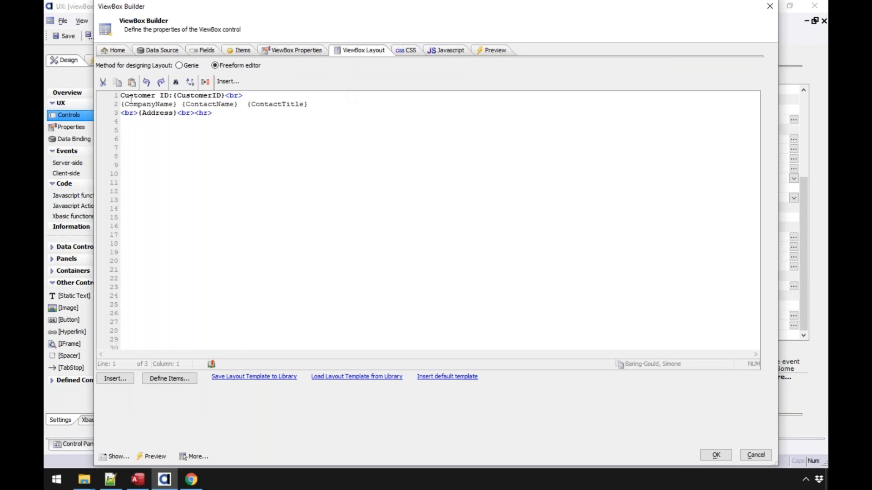
- Review the ViewBox properties and turn on the option for multiple layouts
{"action": "left_click", "coordinate": [297, 50]}
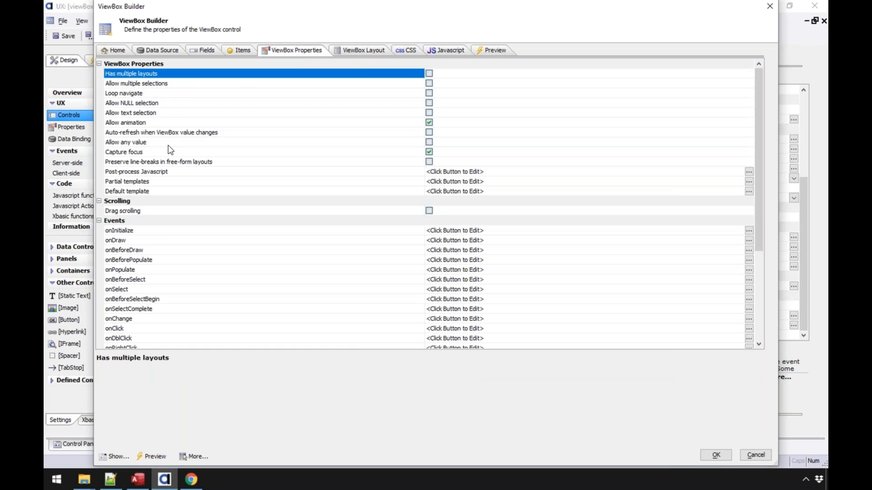
{"action": "scroll", "coordinate": [291, 249], "scroll_direction": "down", "scroll_amount": 2}
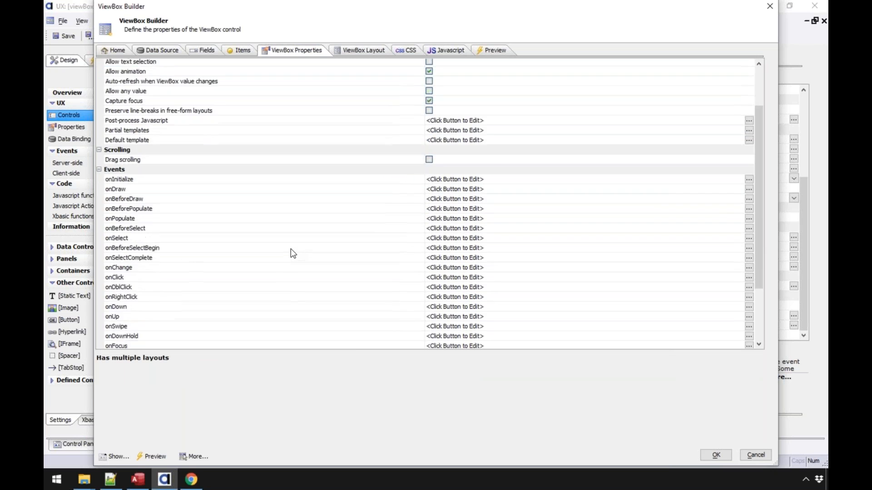
{"action": "scroll", "coordinate": [290, 249], "scroll_direction": "down", "scroll_amount": 3}
{"action": "scroll", "coordinate": [288, 222], "scroll_direction": "up", "scroll_amount": 4}
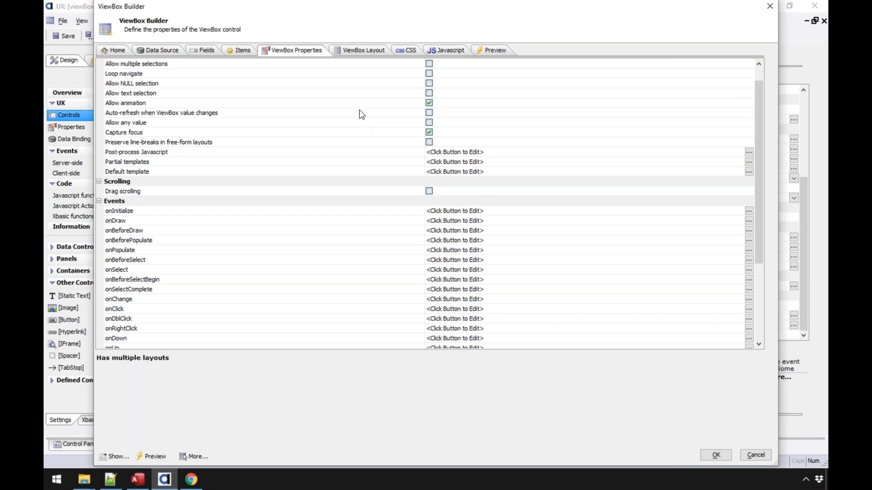
{"action": "scroll", "coordinate": [360, 110], "scroll_direction": "up", "scroll_amount": 1}
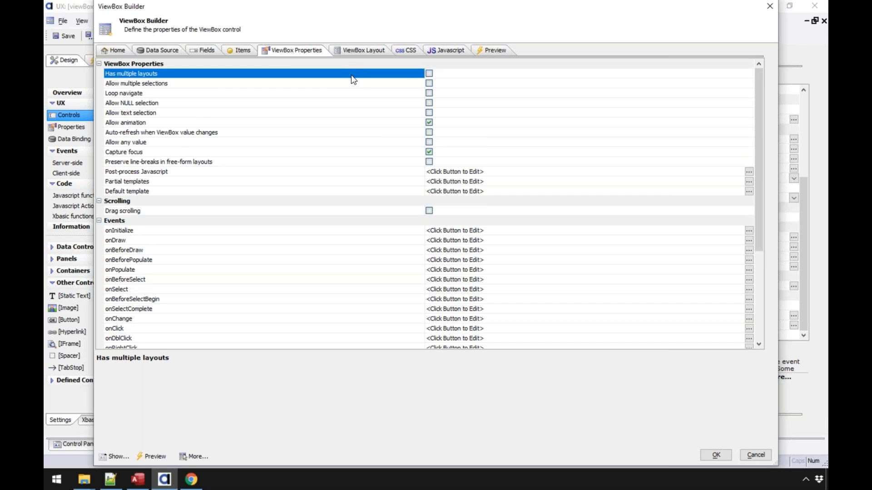
{"action": "left_click", "coordinate": [429, 73]}
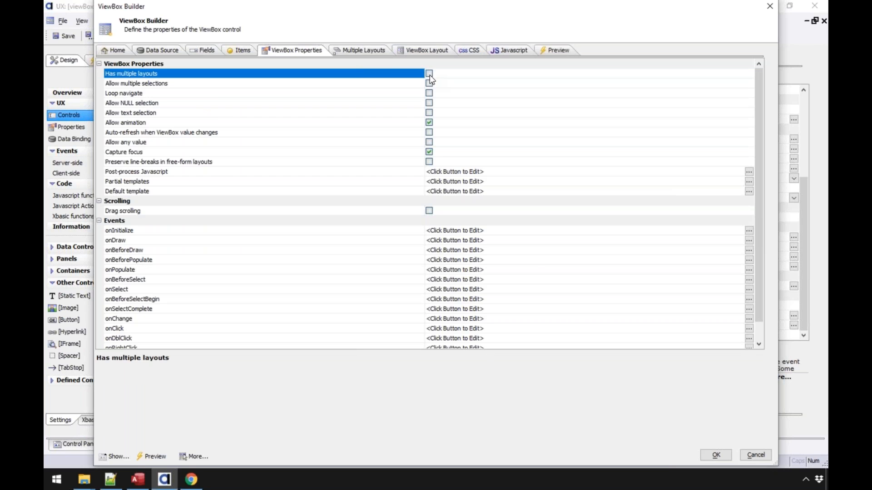
- Add a new ViewBox layout named mini without duplicating an existing layout
{"action": "left_click", "coordinate": [370, 50]}
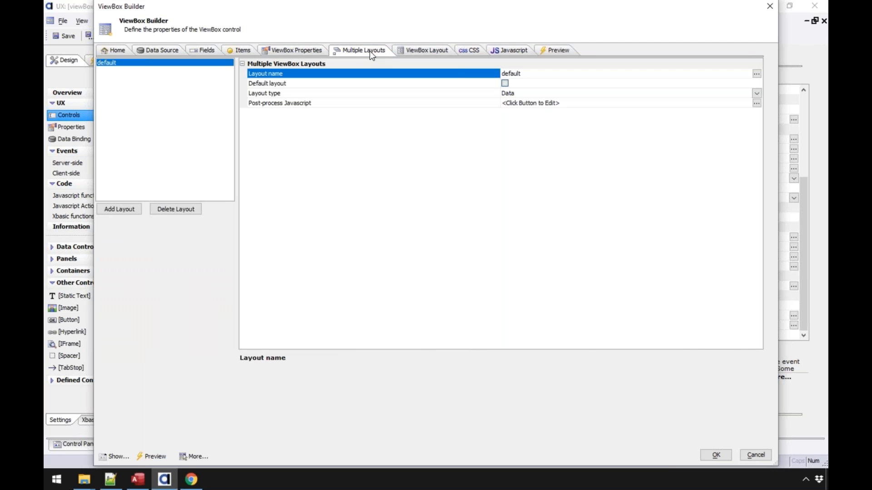
{"action": "left_click", "coordinate": [414, 50]}
{"action": "left_click", "coordinate": [343, 51]}
{"action": "left_click", "coordinate": [130, 209]}
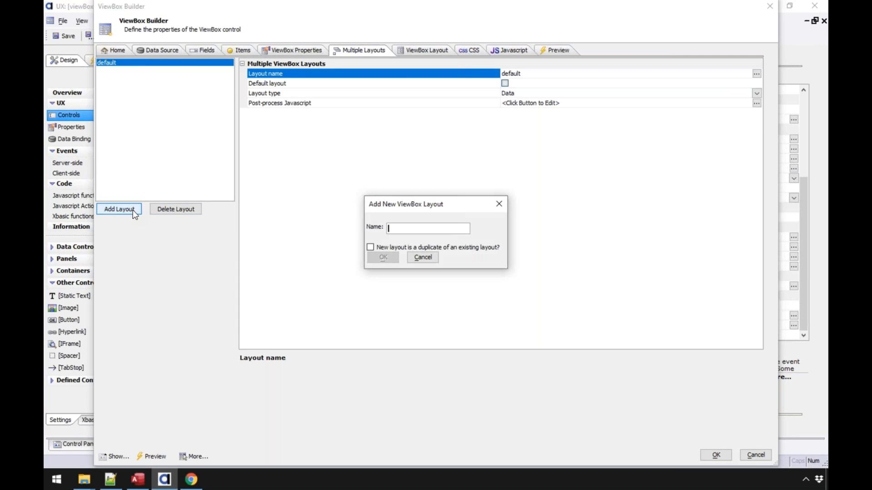
{"action": "type", "text": "mini"}
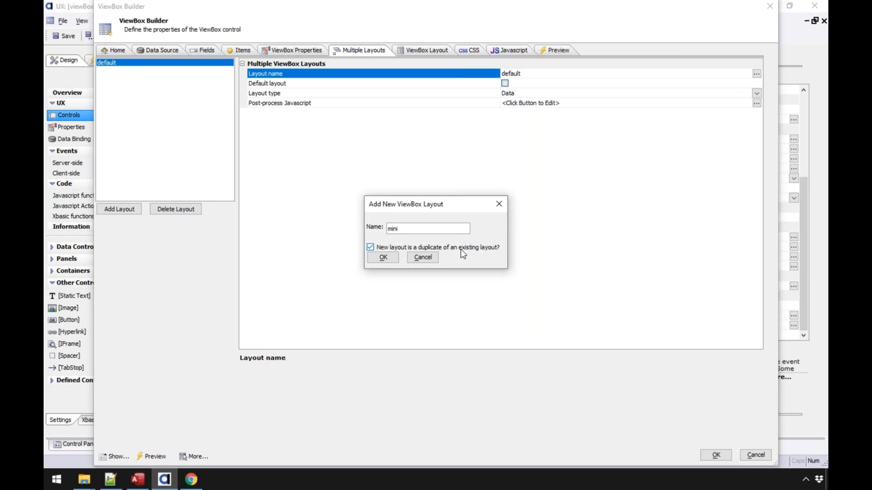
{"action": "left_click", "coordinate": [478, 250]}
{"action": "left_click", "coordinate": [375, 261]}
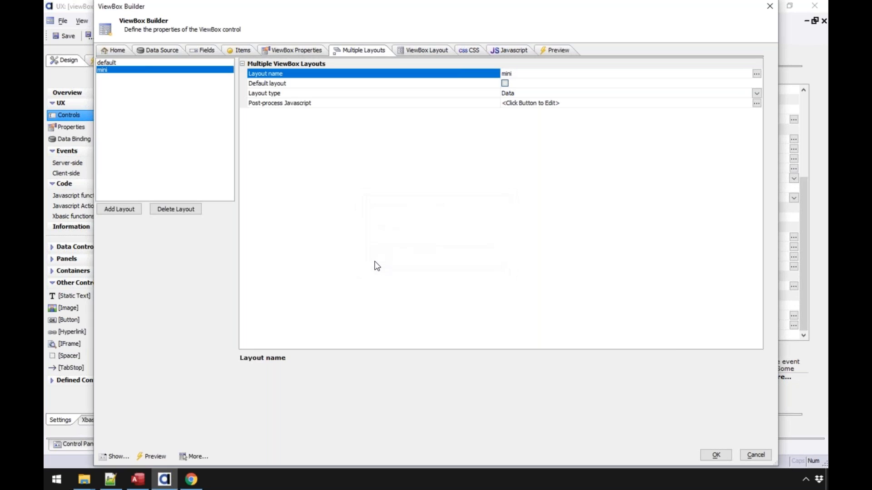
- Copy the entire freeform template of the default layout
{"action": "left_click", "coordinate": [109, 62]}
{"action": "left_click", "coordinate": [109, 70]}
{"action": "left_click", "coordinate": [426, 52]}
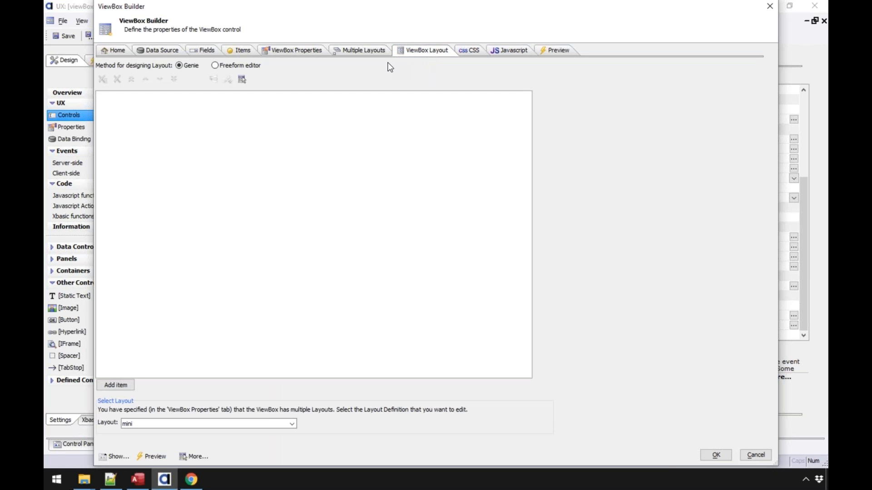
{"action": "left_click", "coordinate": [159, 424]}
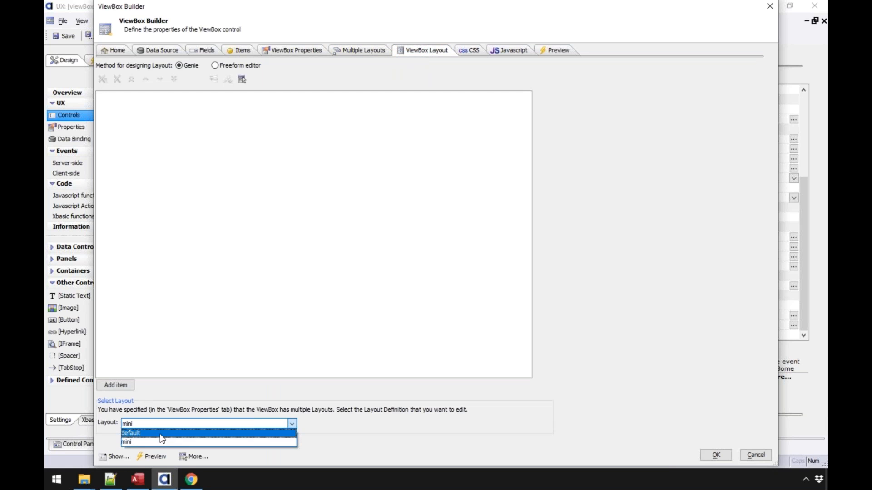
{"action": "left_click", "coordinate": [162, 434]}
{"action": "key", "text": "ctrl+a"}
{"action": "right_click", "coordinate": [177, 115]}
{"action": "left_click", "coordinate": [200, 119]}
- Switch the mini layout to the freeform editor and paste the copied template into it
{"action": "left_click", "coordinate": [169, 427]}
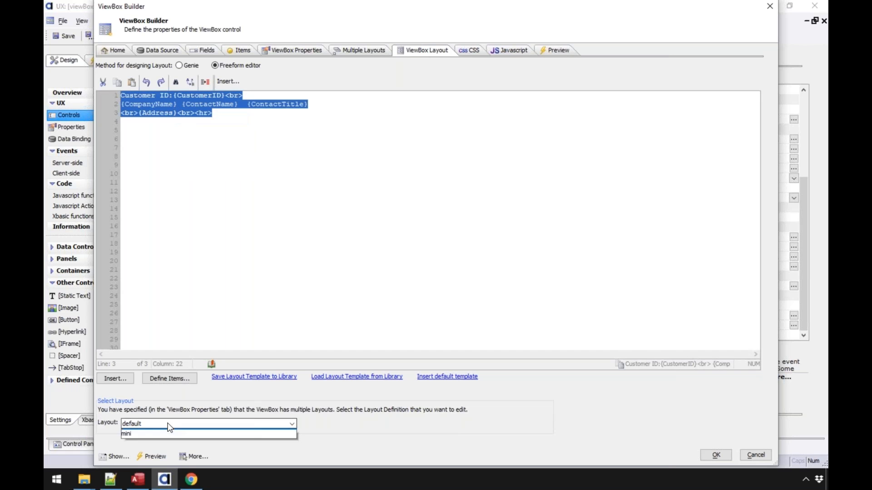
{"action": "left_click", "coordinate": [169, 427]}
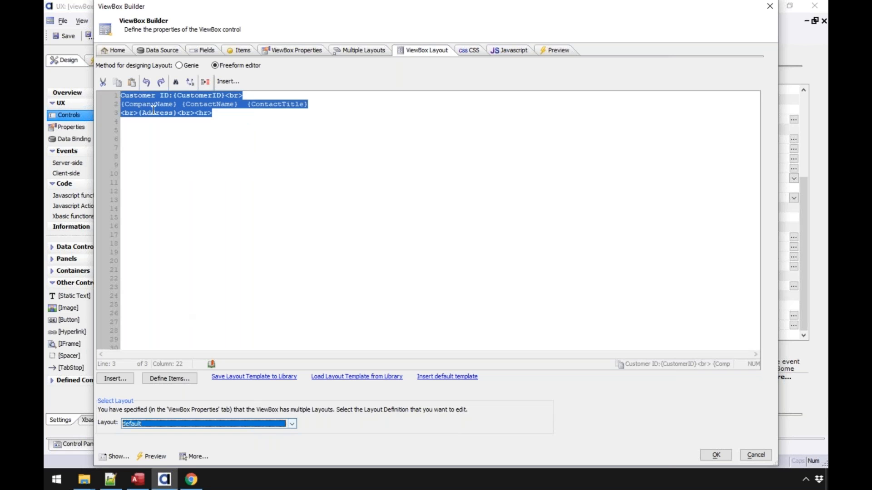
{"action": "left_click", "coordinate": [154, 427]}
{"action": "left_click", "coordinate": [149, 443]}
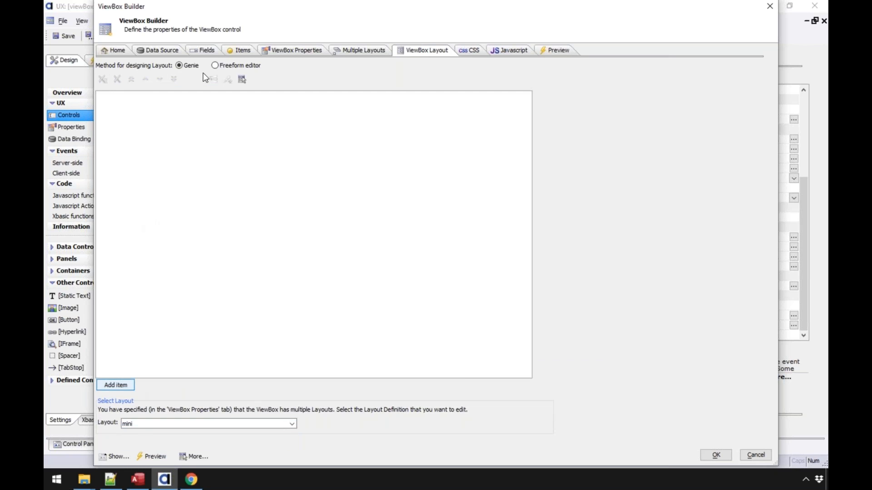
{"action": "left_click", "coordinate": [231, 65]}
{"action": "right_click", "coordinate": [198, 127]}
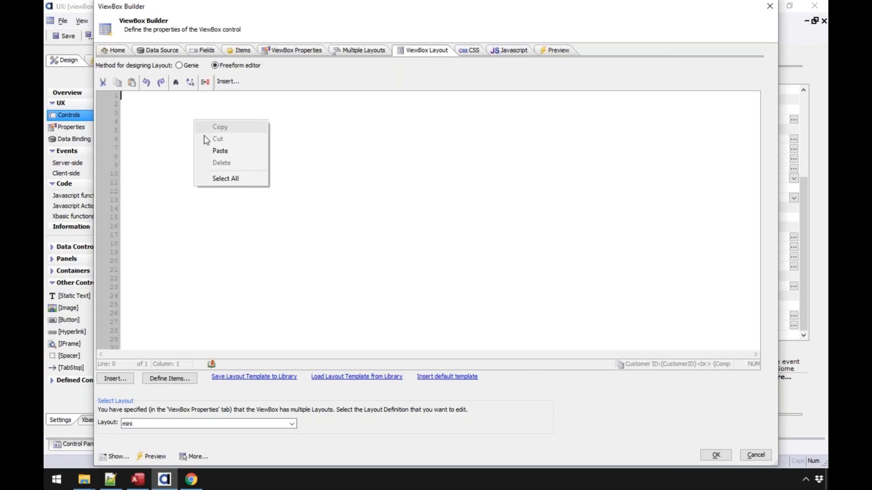
{"action": "left_click", "coordinate": [215, 151]}
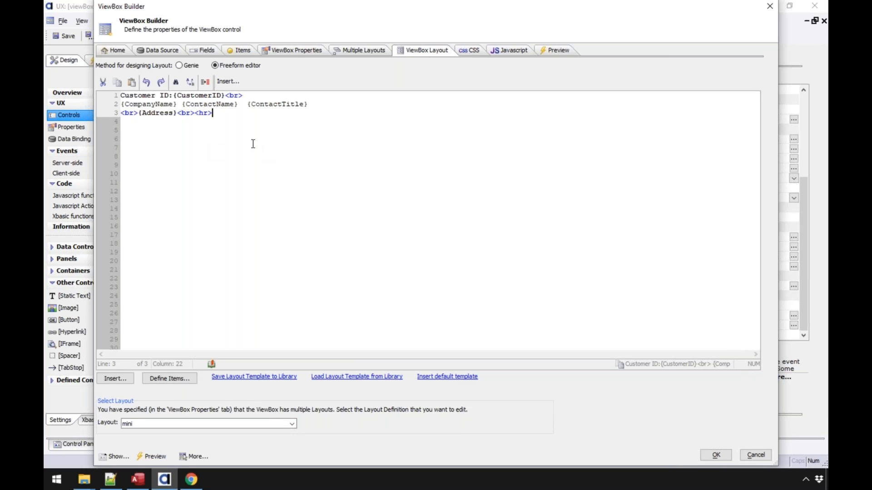
- Copy the {ContactName} placeholder and insert it directly after {CustomerID} on the first line of the mini layout template
{"action": "left_click_drag", "start_coordinate": [249, 119], "coordinate": [102, 106]}
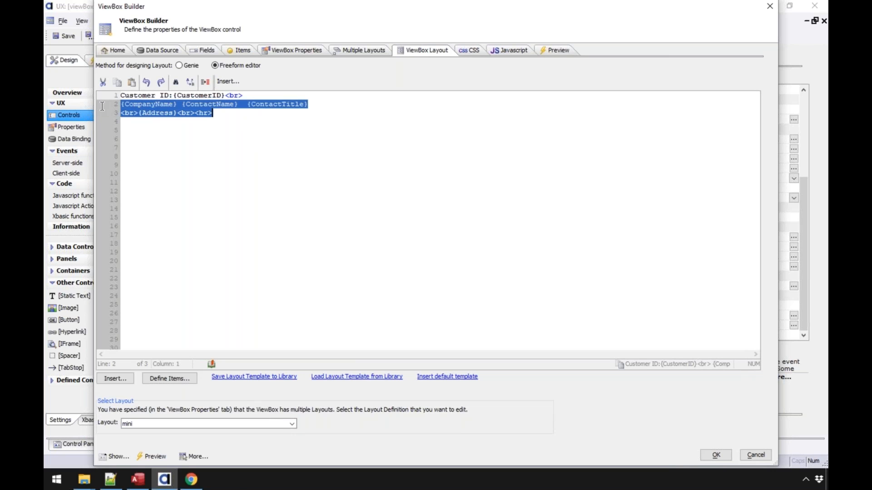
{"action": "left_click", "coordinate": [223, 96]}
{"action": "type", "text": "Co"}
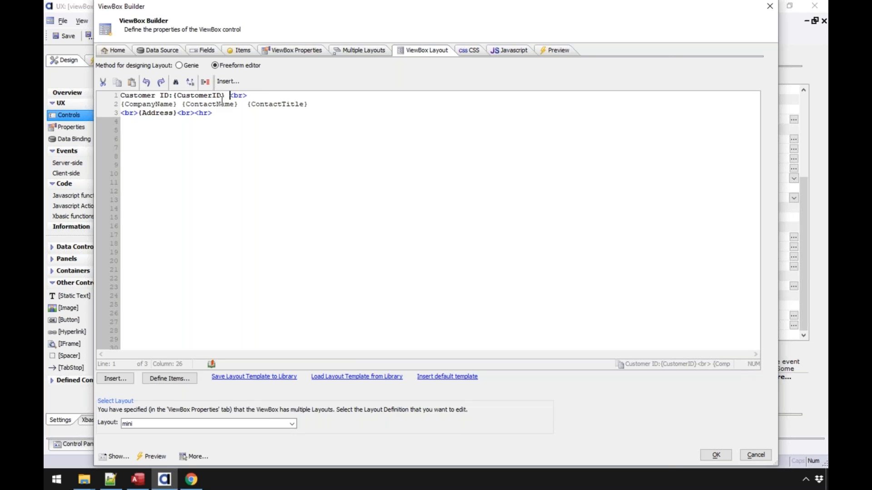
{"action": "key", "text": "BackSpace"}
{"action": "key", "text": "BackSpace"}
{"action": "left_click_drag", "start_coordinate": [238, 104], "coordinate": [184, 104]}
{"action": "key", "text": "ctrl+c"}
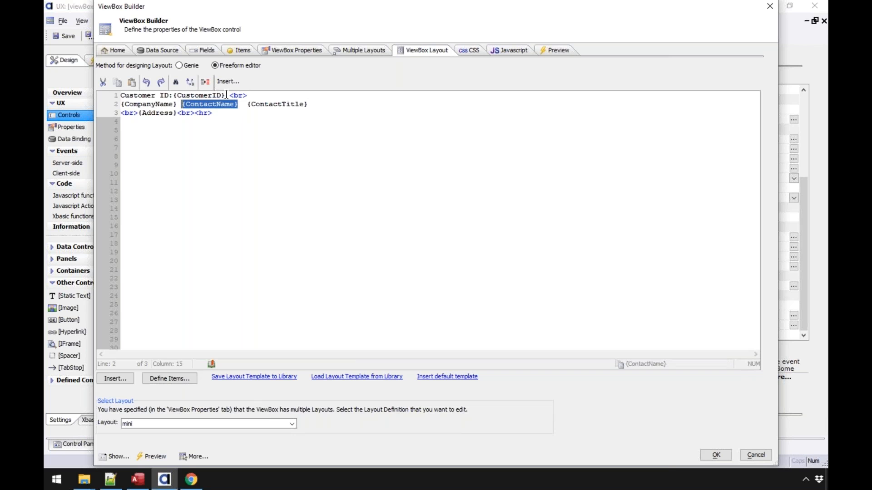
{"action": "left_click", "coordinate": [225, 96]}
{"action": "key", "text": "ctrl+v"}
- Add an <hr> tag after {ContactName} on the first line and delete all template text following it
{"action": "left_click_drag", "start_coordinate": [212, 114], "coordinate": [195, 113]}
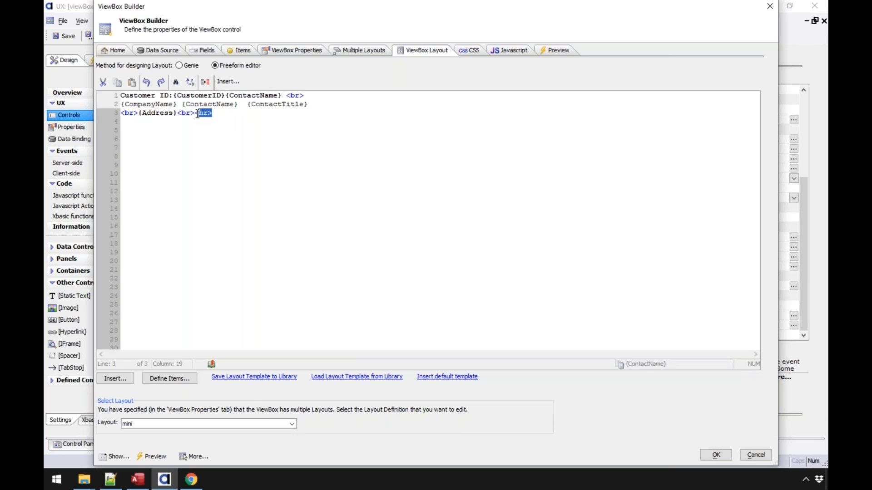
{"action": "key", "text": "ctrl+c"}
{"action": "left_click", "coordinate": [281, 95]}
{"action": "key", "text": "ctrl+v"}
{"action": "left_click", "coordinate": [167, 113], "text": "shift"}
{"action": "left_click", "coordinate": [236, 124], "text": "shift"}
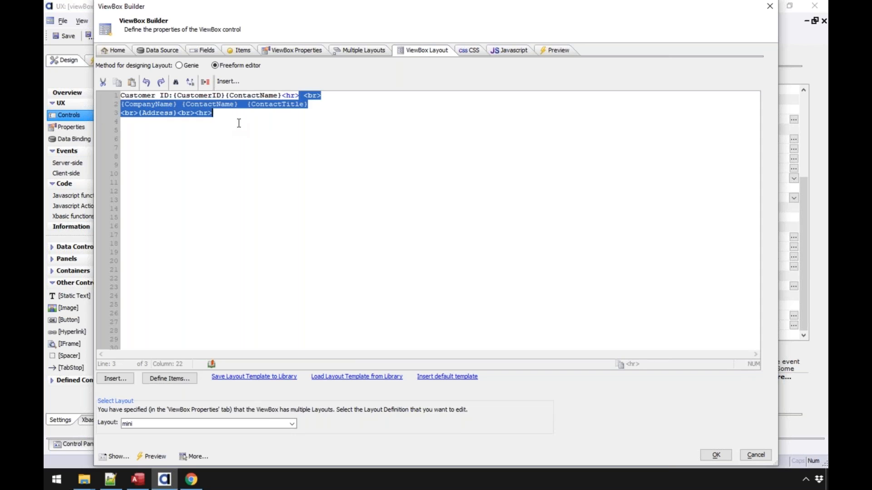
{"action": "key", "text": "Delete"}
- Shorten the Customer ID label to "Customer:" and put a space between {CustomerID} and {ContactName}
{"action": "left_click", "coordinate": [167, 96]}
{"action": "key", "text": "BackSpace"}
{"action": "key", "text": "BackSpace"}
{"action": "key", "text": "BackSpace"}
{"action": "left_click", "coordinate": [211, 95]}
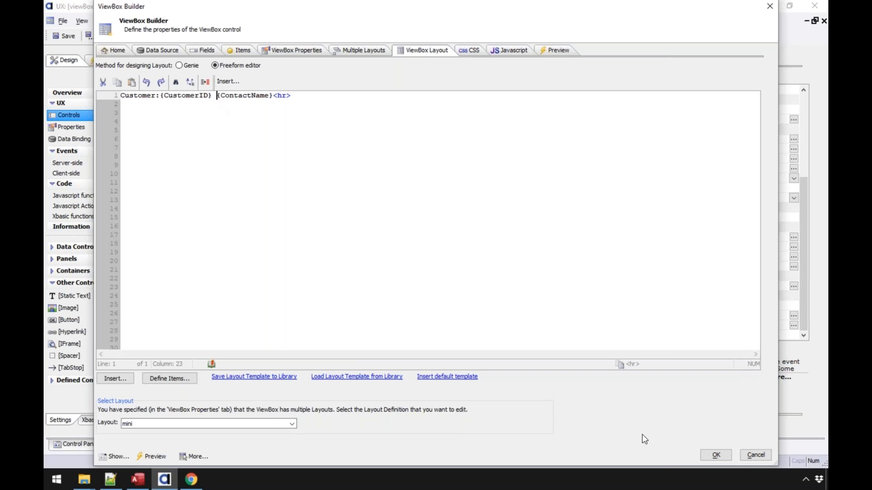
- Mark the layout named default as the ViewBox's default layout and accept the ViewBox Builder changes
{"action": "left_click", "coordinate": [361, 53]}
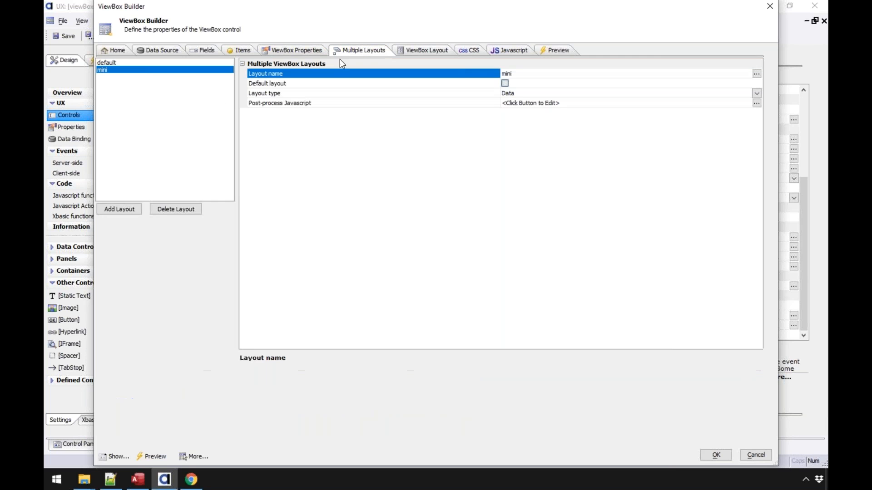
{"action": "left_click", "coordinate": [145, 63]}
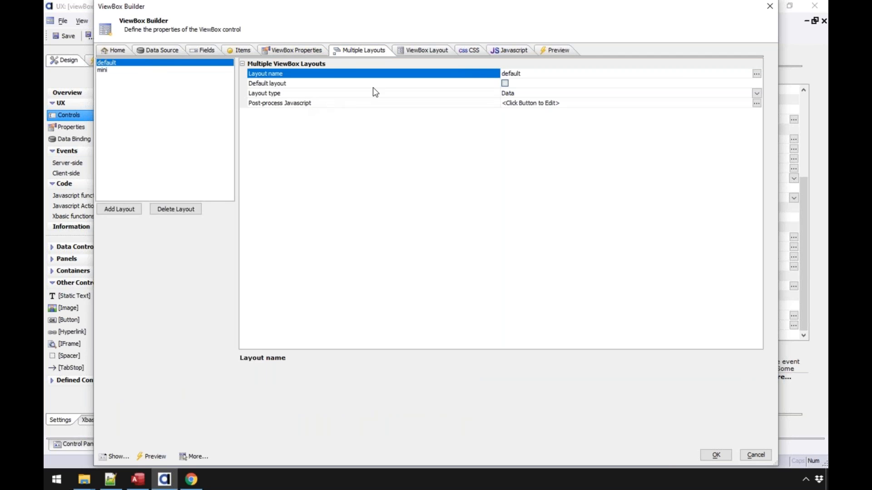
{"action": "left_click", "coordinate": [339, 87]}
{"action": "left_click", "coordinate": [505, 83]}
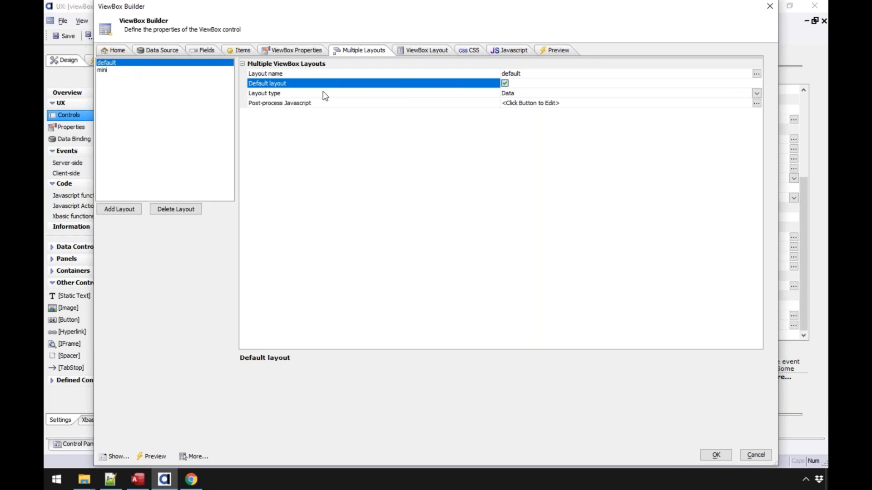
{"action": "left_click", "coordinate": [715, 455]}
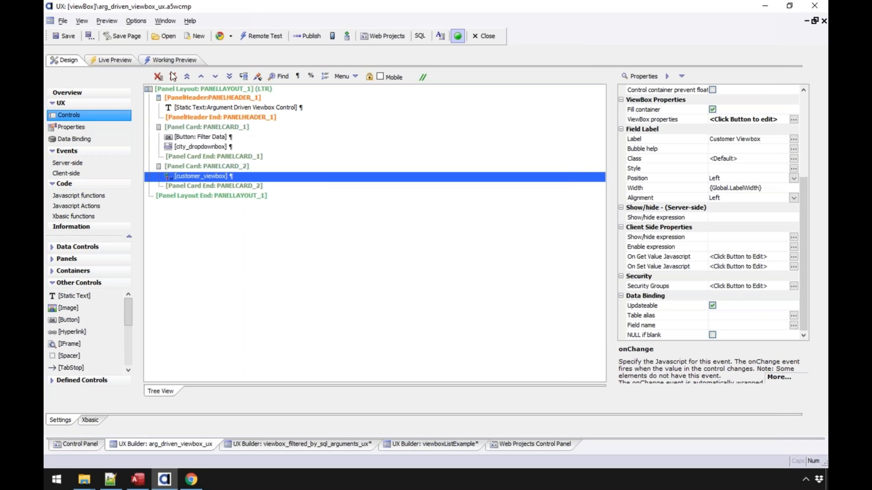
- Add a button labelled Mini Layout with the capsule sub-theme directly below city_dropdownbox
{"action": "left_click", "coordinate": [204, 147]}
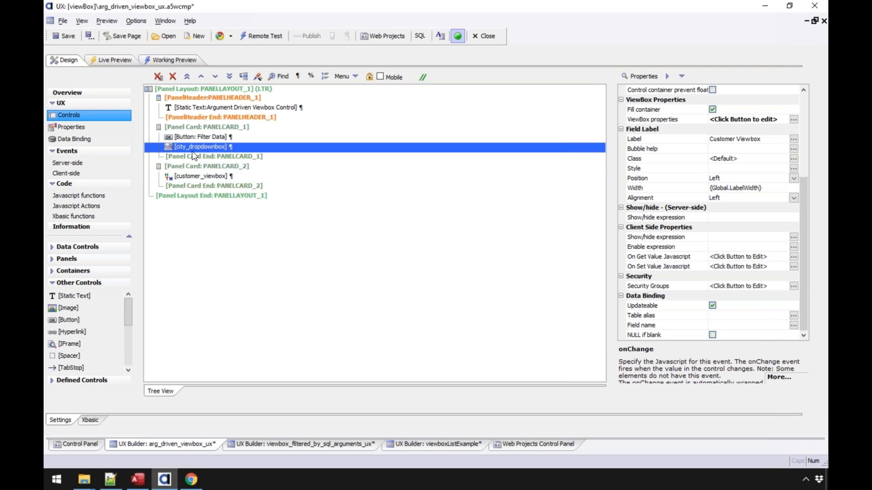
{"action": "left_click", "coordinate": [96, 254]}
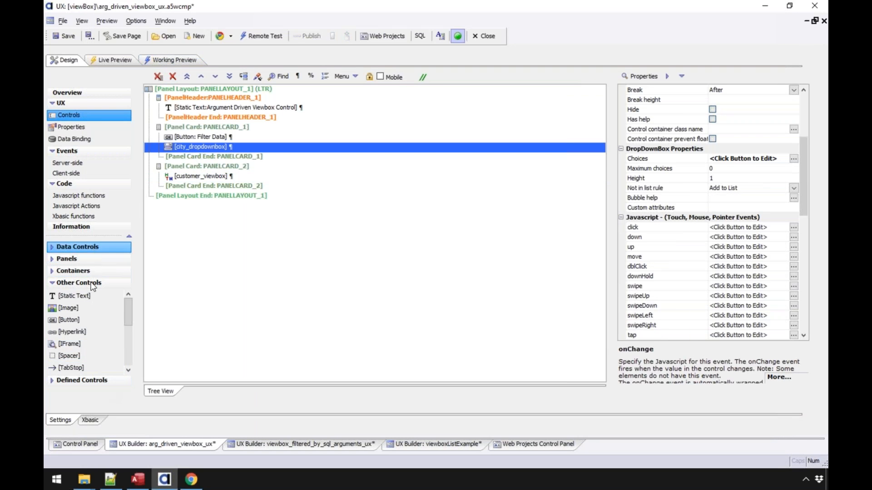
{"action": "left_click", "coordinate": [100, 372]}
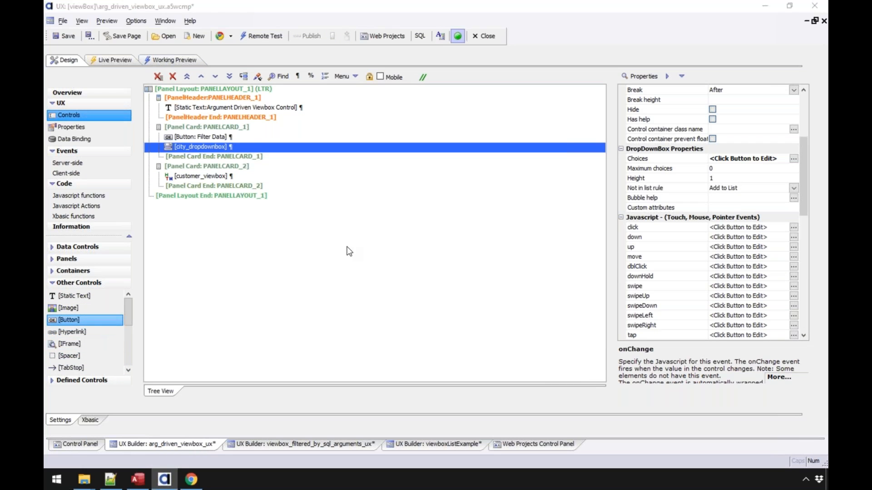
{"action": "type", "text": "Layout"}
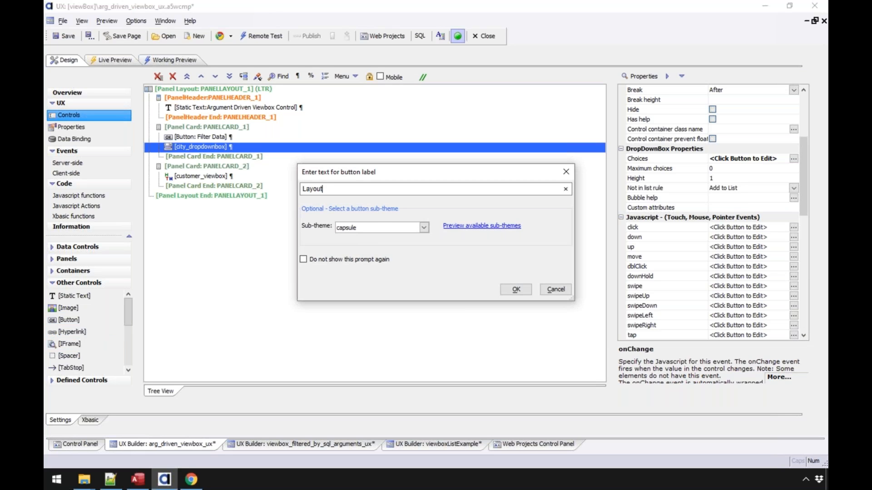
{"action": "key", "text": "BackSpace"}
{"action": "key", "text": "BackSpace"}
{"action": "key", "text": "BackSpace"}
{"action": "key", "text": "BackSpace"}
{"action": "key", "text": "BackSpace"}
{"action": "key", "text": "BackSpace"}
{"action": "type", "text": "Mini Layout"}
{"action": "left_click", "coordinate": [522, 290]}
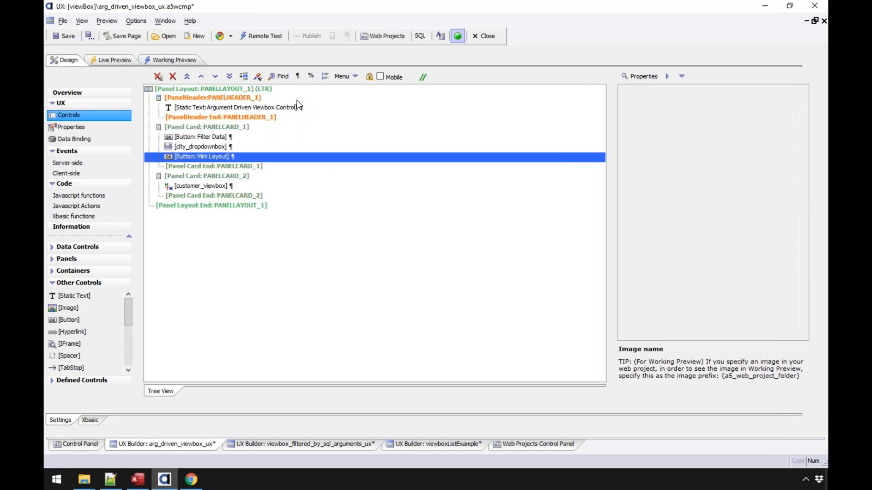
- Set the Mini Layout button's width to 100% and its button layout to Image followed by text
{"action": "left_click", "coordinate": [342, 87]}
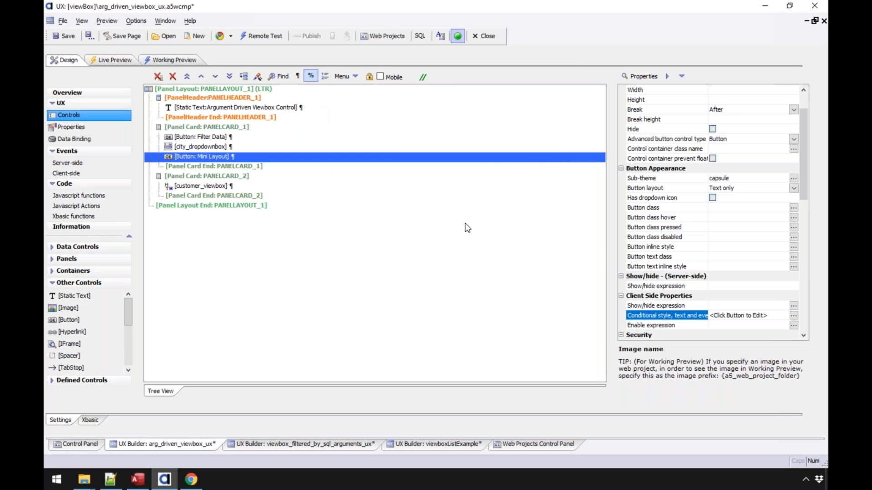
{"action": "left_click", "coordinate": [792, 189]}
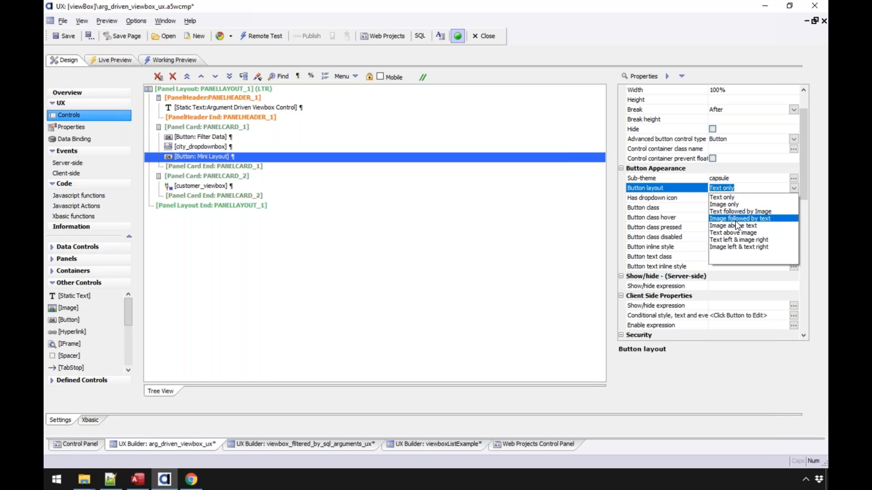
{"action": "left_click", "coordinate": [735, 221]}
- Assign the open-book SVG icon as the Mini Layout button's image and save the component
{"action": "left_click", "coordinate": [663, 277]}
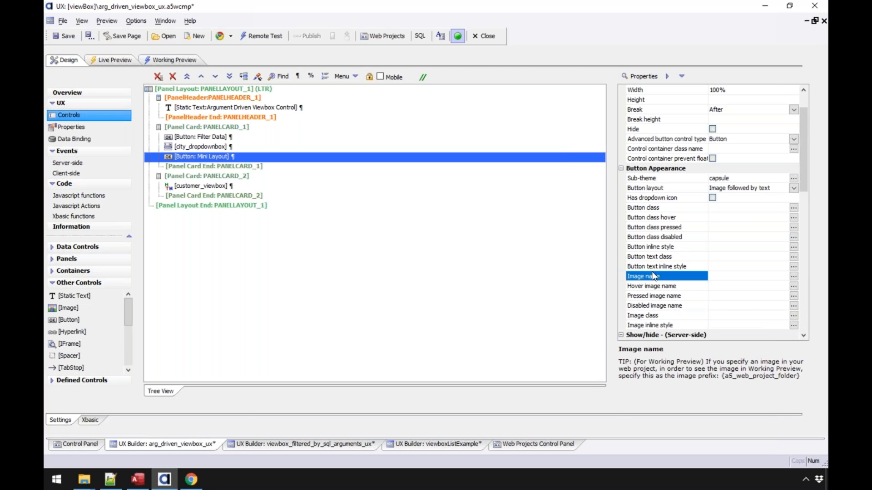
{"action": "left_click", "coordinate": [280, 65]}
{"action": "left_click", "coordinate": [595, 148]}
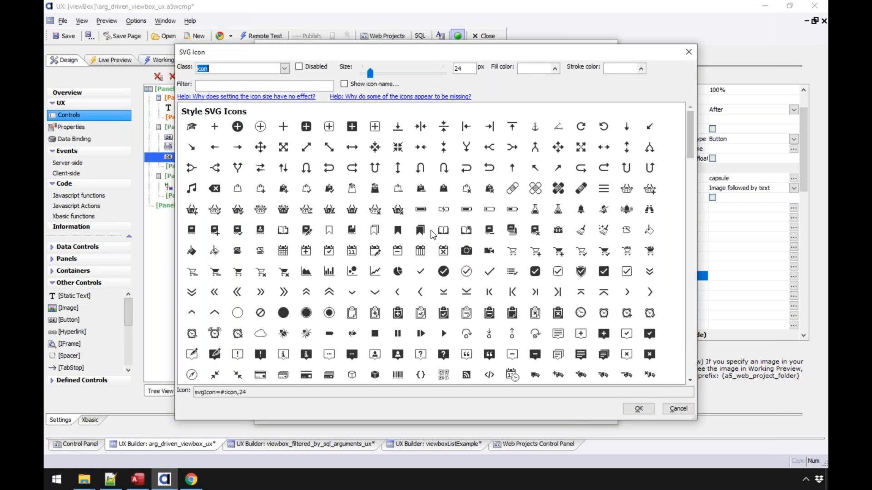
{"action": "left_click", "coordinate": [443, 230]}
{"action": "left_click", "coordinate": [638, 408]}
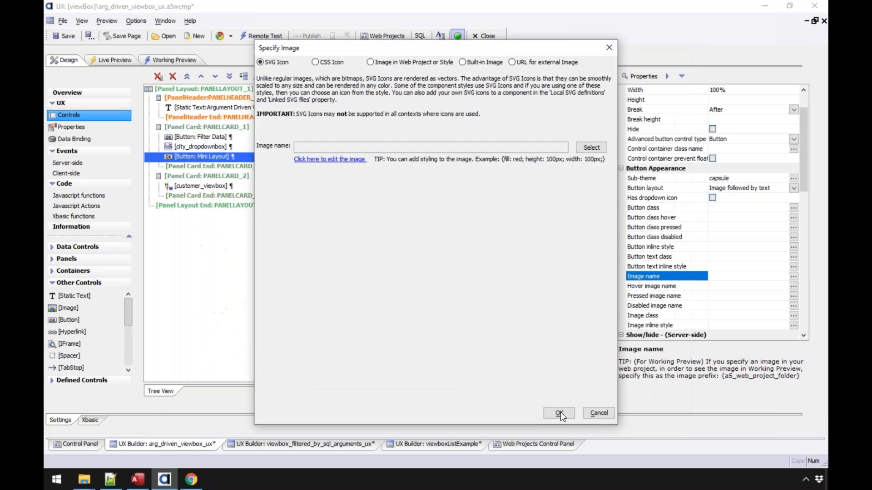
{"action": "left_click", "coordinate": [561, 412]}
{"action": "left_click", "coordinate": [67, 36]}
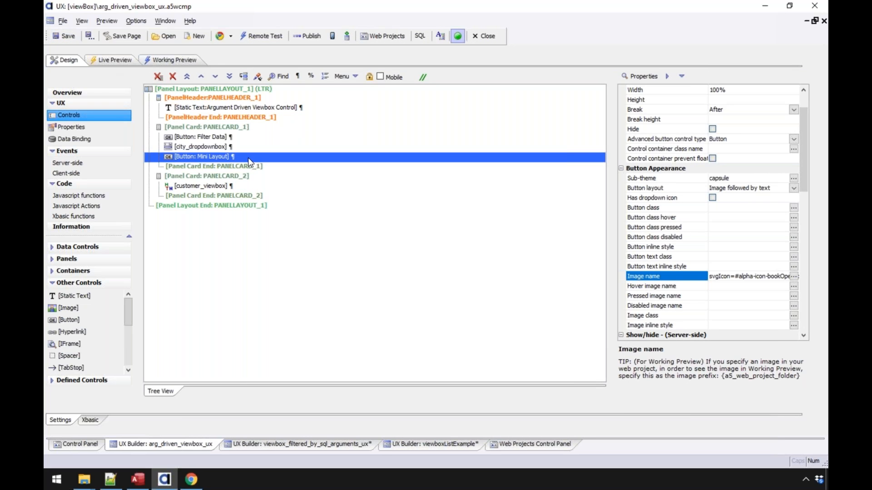
- Add a ViewBox Control Actions action to the Mini Layout button's click event and choose Select Layout
{"action": "double_click", "coordinate": [220, 158]}
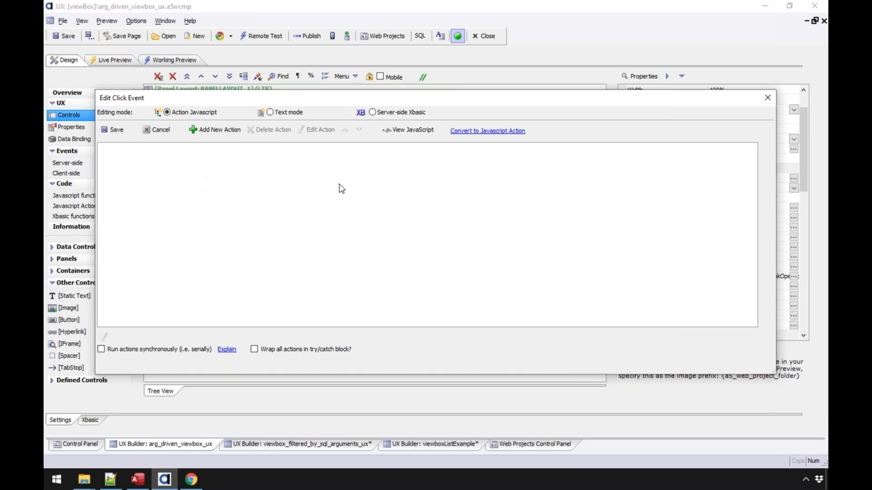
{"action": "left_click", "coordinate": [215, 129]}
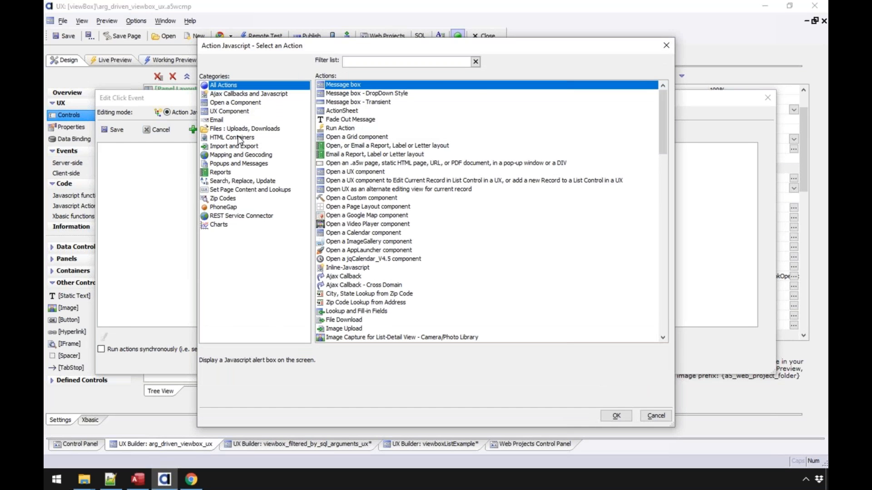
{"action": "type", "text": "vie"}
{"action": "left_click", "coordinate": [371, 111]}
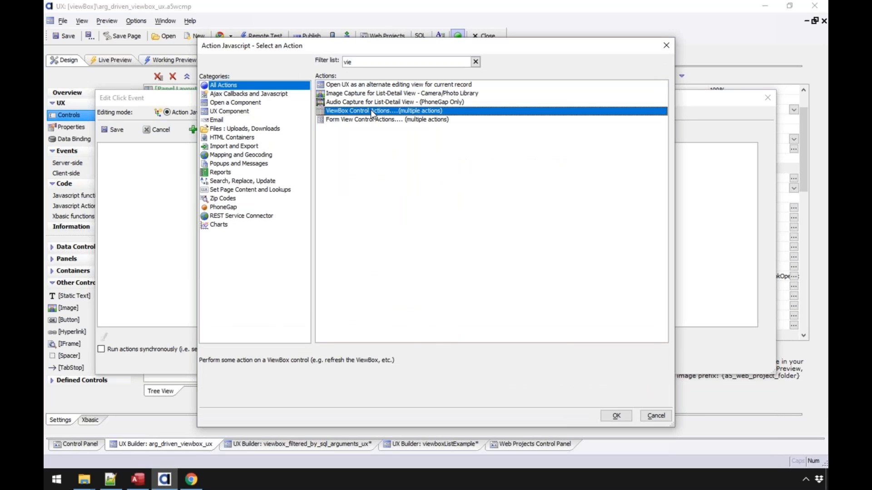
{"action": "double_click", "coordinate": [370, 110]}
{"action": "left_click", "coordinate": [620, 127]}
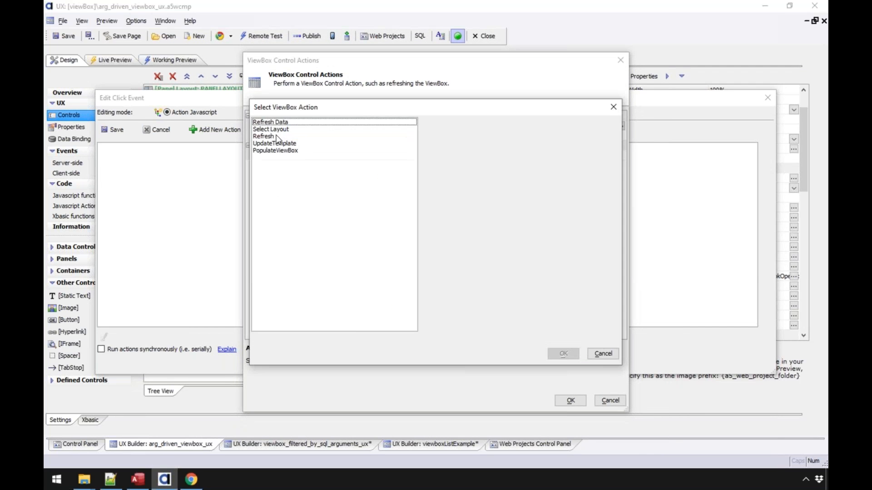
{"action": "left_click", "coordinate": [271, 130]}
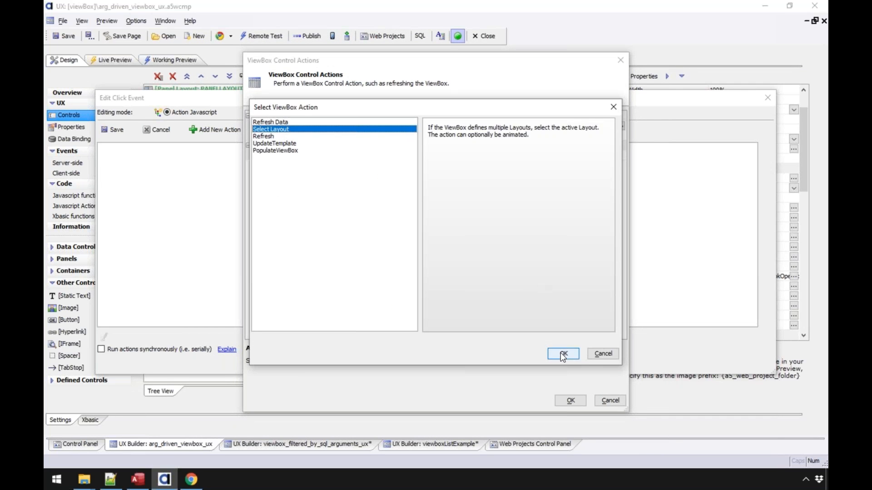
{"action": "left_click", "coordinate": [563, 354]}
- Set the action's ViewBox Id to customer_viewbox and its layout name to mini, with animation turned on
{"action": "left_click", "coordinate": [490, 137]}
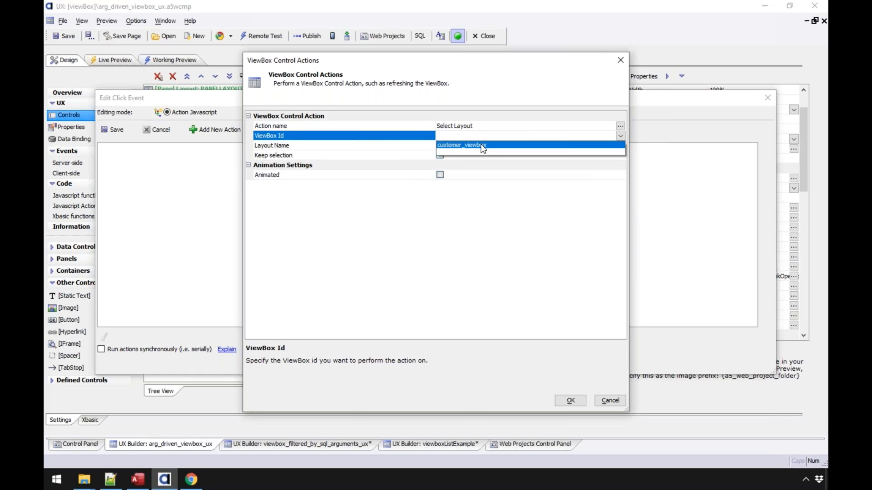
{"action": "left_click", "coordinate": [483, 146]}
{"action": "left_click", "coordinate": [620, 146]}
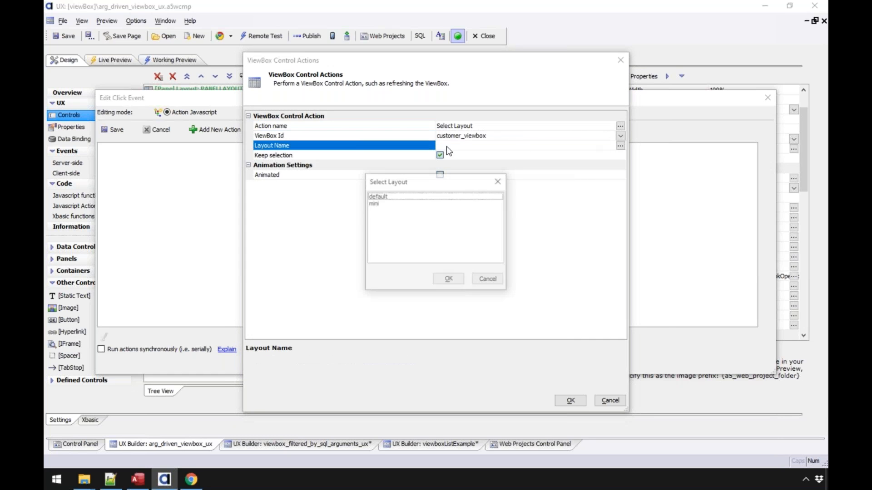
{"action": "left_click", "coordinate": [373, 203]}
{"action": "left_click", "coordinate": [449, 280]}
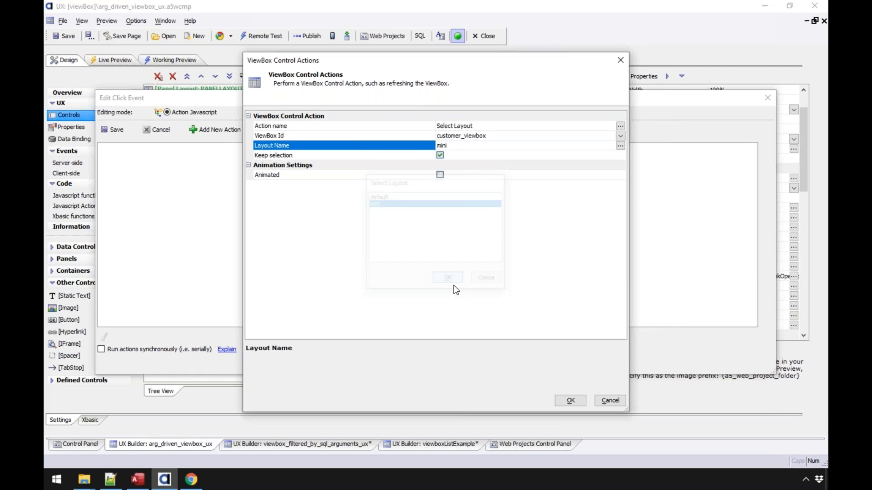
{"action": "left_click", "coordinate": [440, 175]}
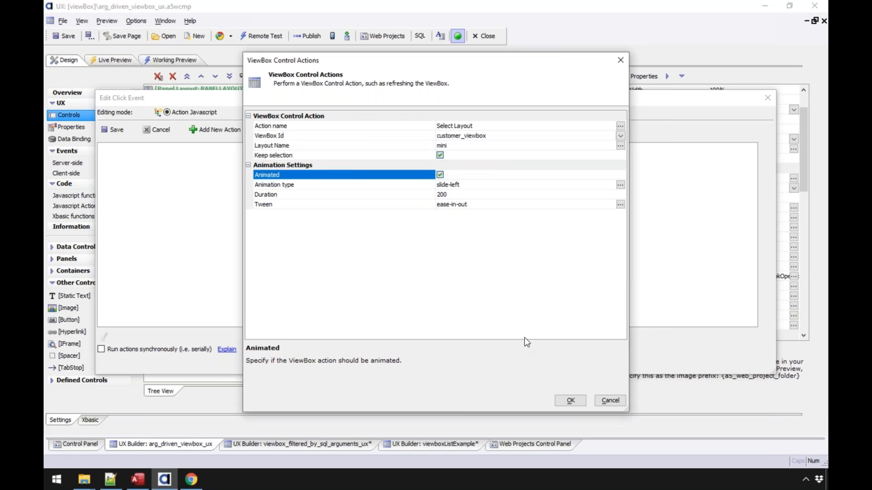
- Accept the Select Layout action, save the button's click event, and save the component
{"action": "left_click", "coordinate": [571, 400]}
{"action": "left_click", "coordinate": [514, 266]}
{"action": "left_click", "coordinate": [125, 132]}
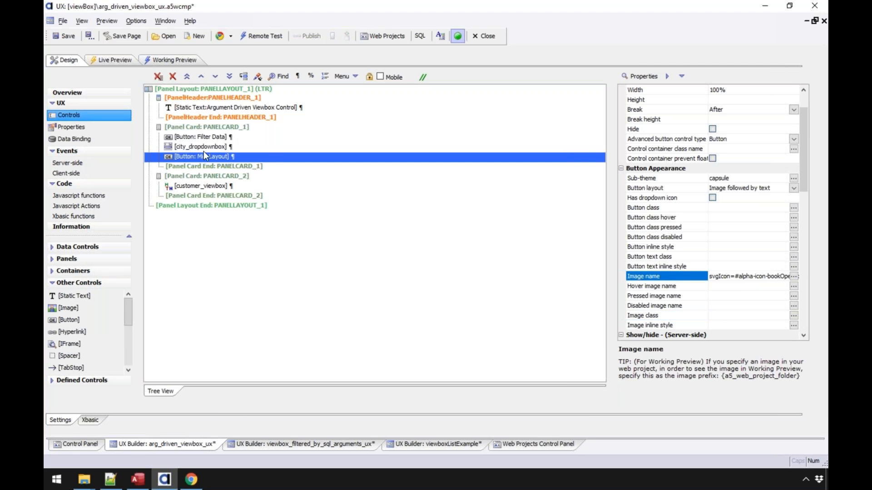
{"action": "left_click", "coordinate": [63, 35]}
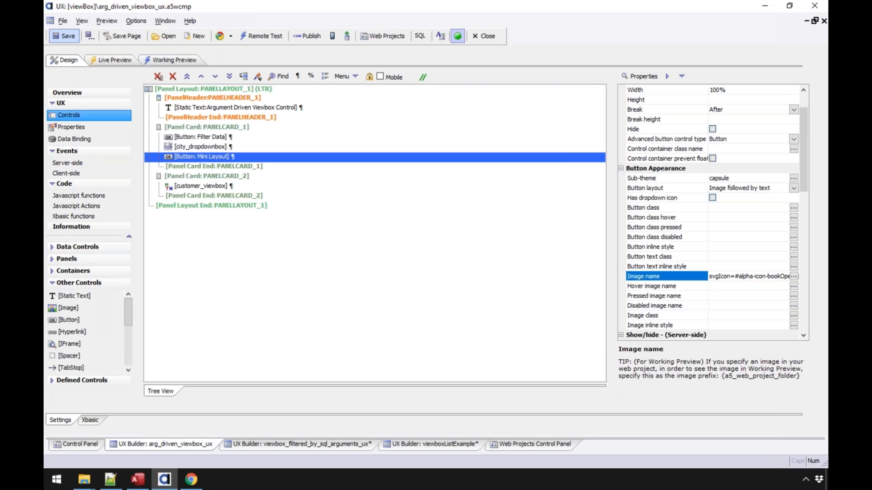
- Run the component in Working Preview, choose London as the city, and switch the customer list to the mini layout
{"action": "left_click", "coordinate": [194, 59]}
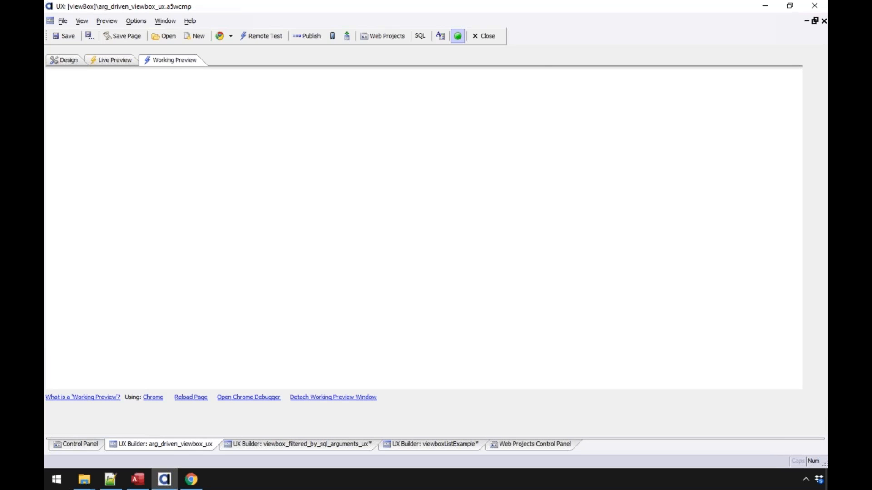
{"action": "left_click", "coordinate": [154, 168]}
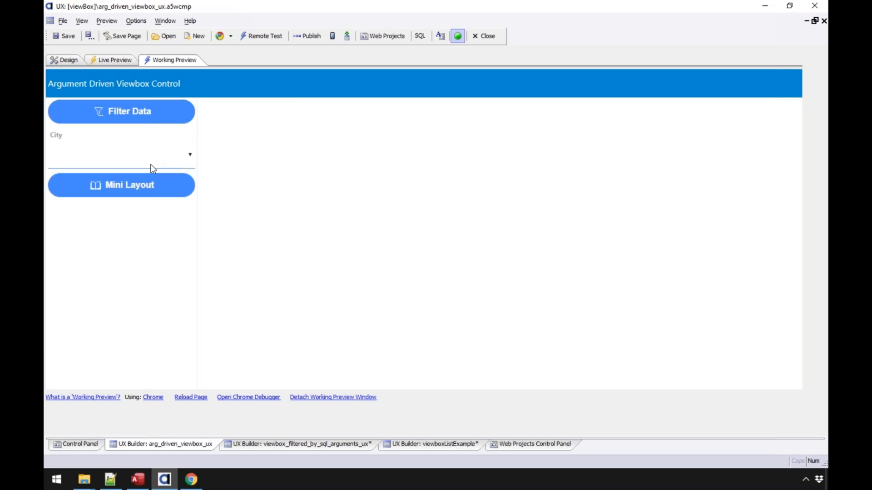
{"action": "scroll", "coordinate": [154, 371], "scroll_direction": "down", "scroll_amount": 8}
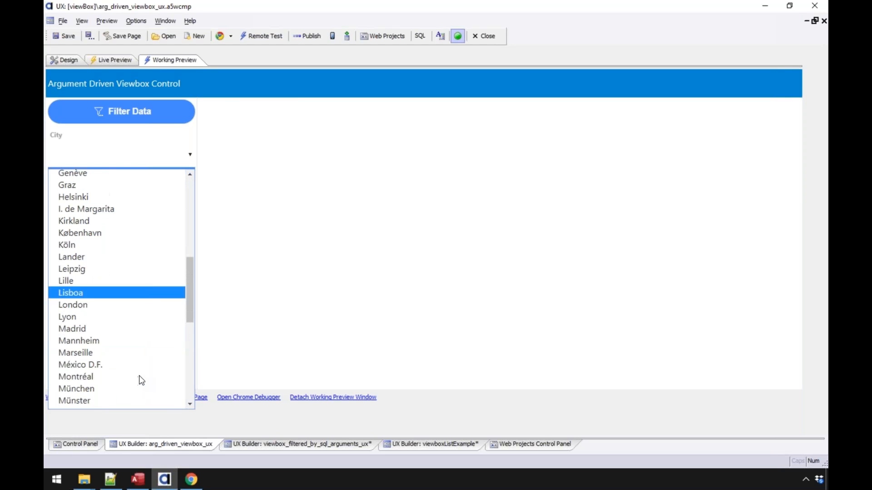
{"action": "left_click", "coordinate": [115, 305]}
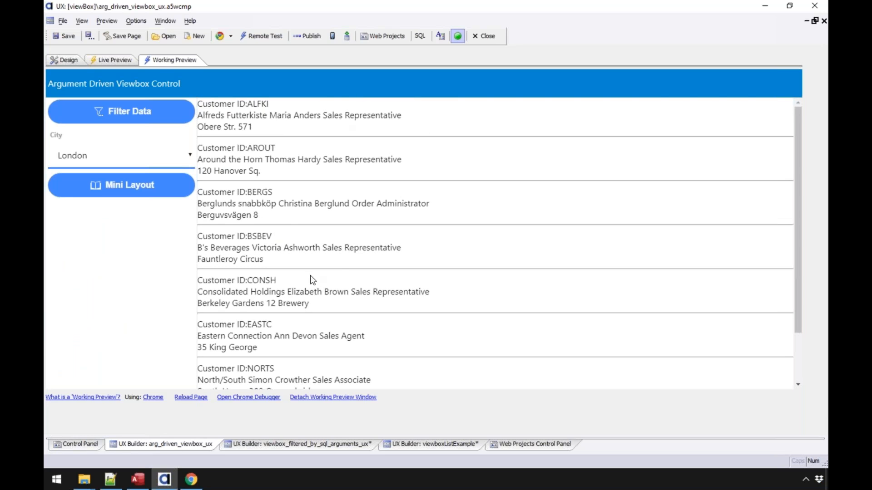
{"action": "left_click", "coordinate": [132, 190]}
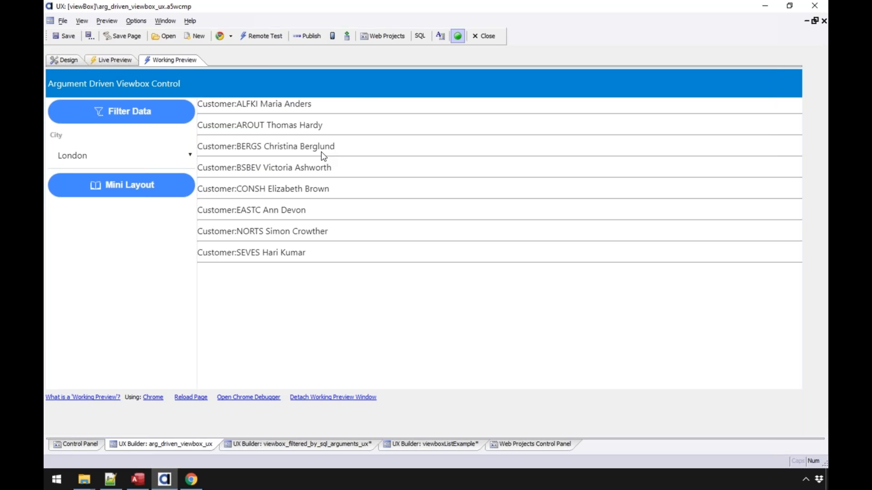
- Preview the component in Chrome, choose London as the city, and switch the customer list to the mini layout
{"action": "left_click", "coordinate": [220, 39]}
{"action": "left_click", "coordinate": [264, 94]}
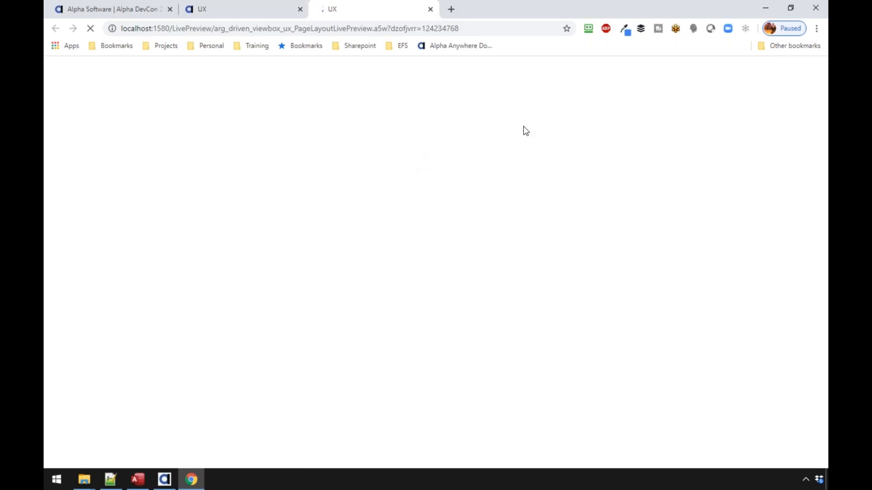
{"action": "left_click", "coordinate": [130, 140]}
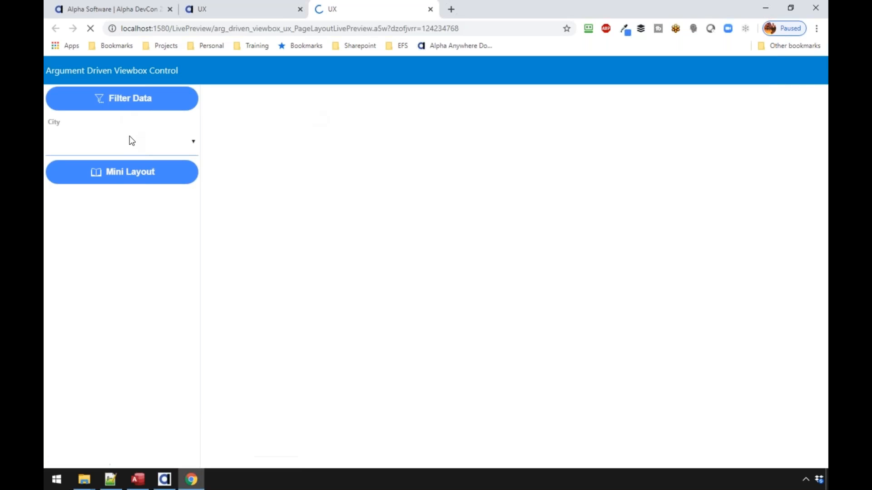
{"action": "scroll", "coordinate": [150, 365], "scroll_direction": "down", "scroll_amount": 1}
{"action": "scroll", "coordinate": [150, 364], "scroll_direction": "down", "scroll_amount": 6}
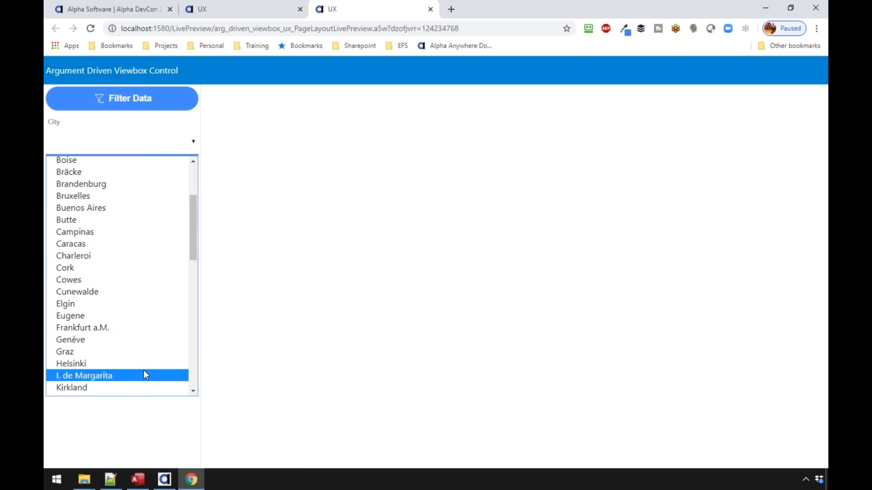
{"action": "scroll", "coordinate": [122, 380], "scroll_direction": "down", "scroll_amount": 2}
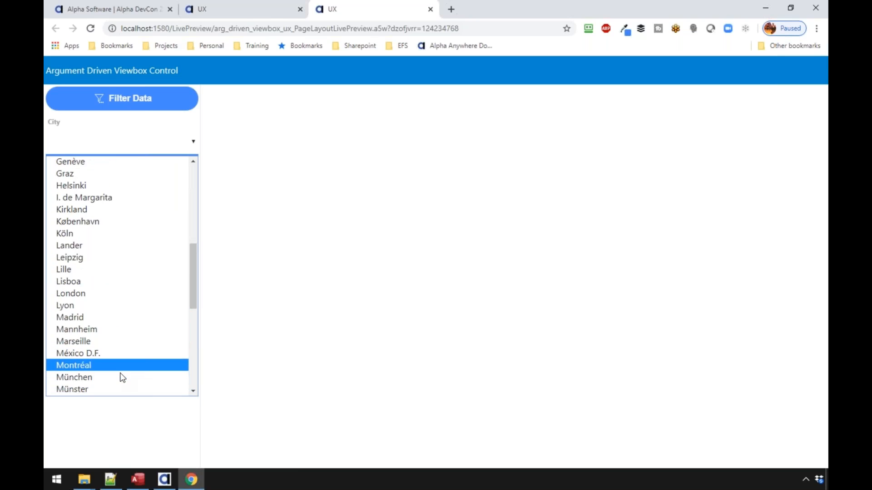
{"action": "left_click", "coordinate": [99, 283]}
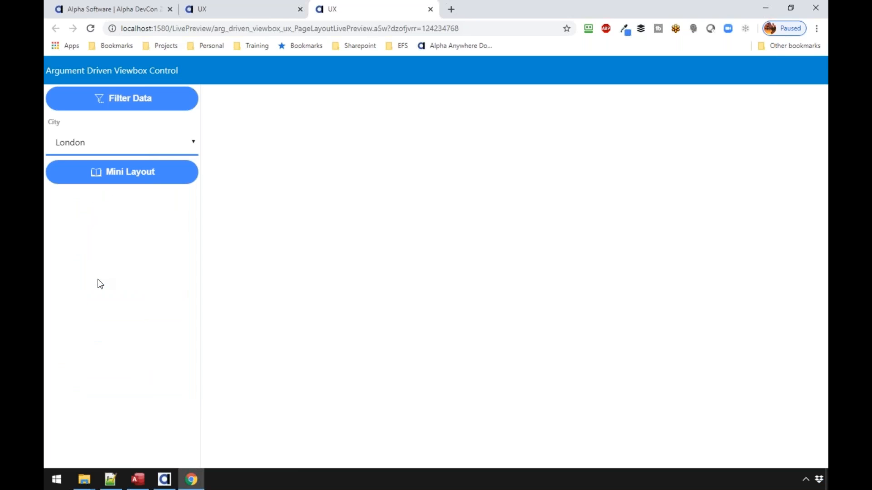
{"action": "left_click", "coordinate": [135, 173]}
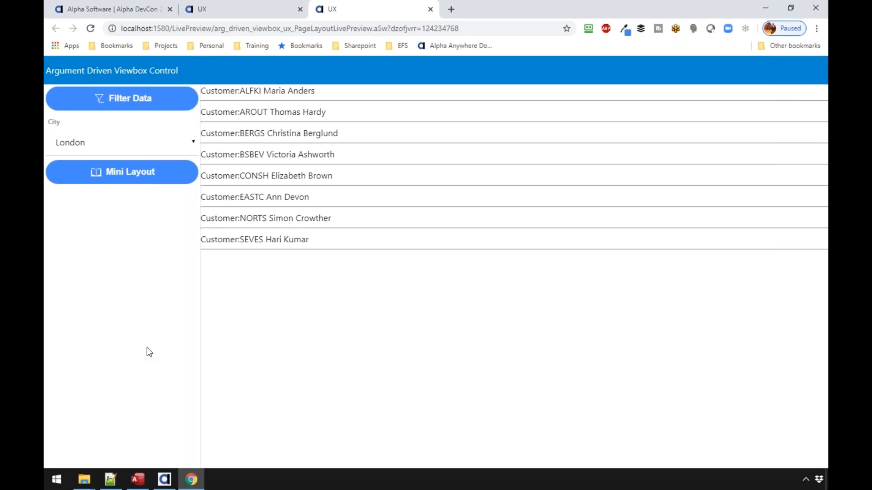
- Switch back to Alpha Anywhere and return the arg_driven_viewbox_ux component to design view
{"action": "left_click", "coordinate": [165, 480]}
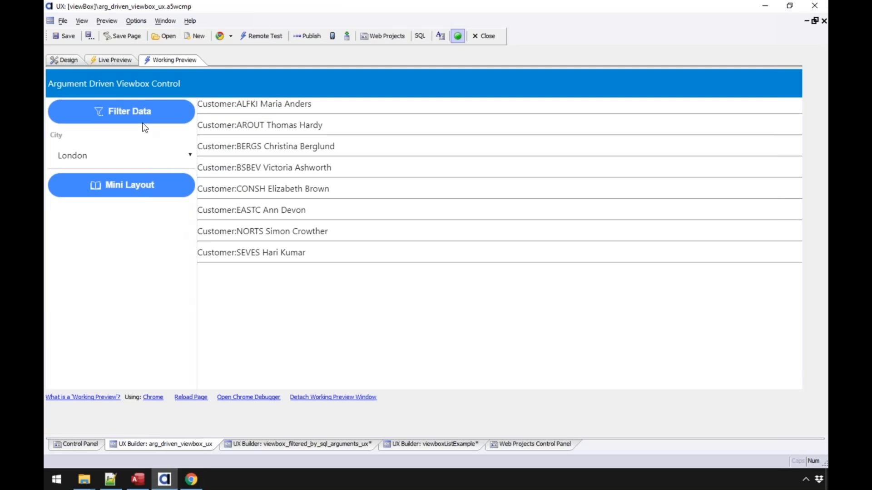
{"action": "left_click", "coordinate": [67, 61]}
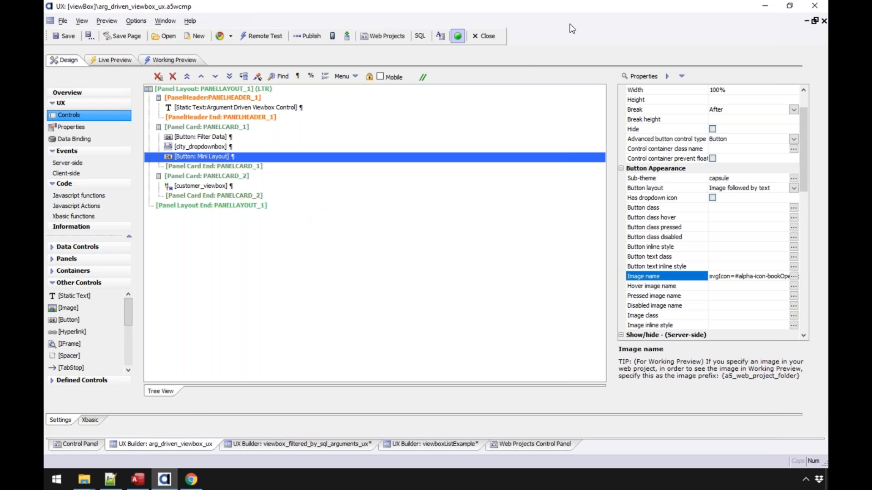
{"action": "key", "text": "ctrl+Up"}
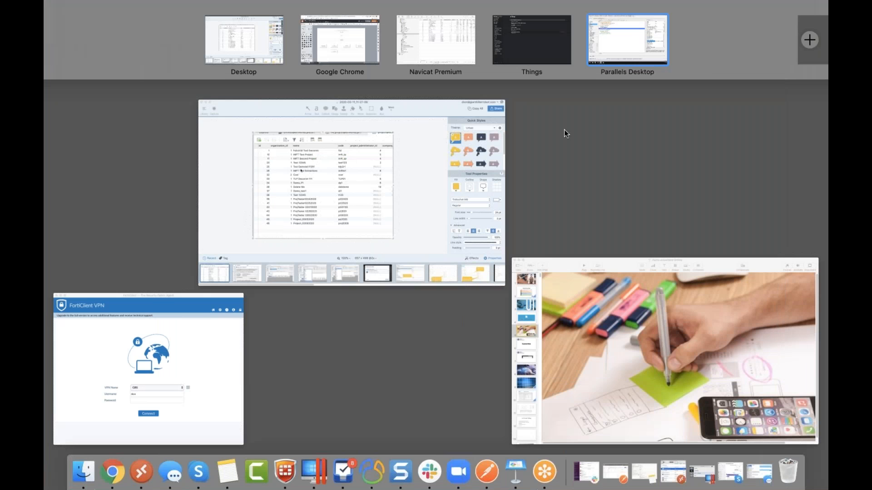
{"action": "left_click", "coordinate": [620, 36]}
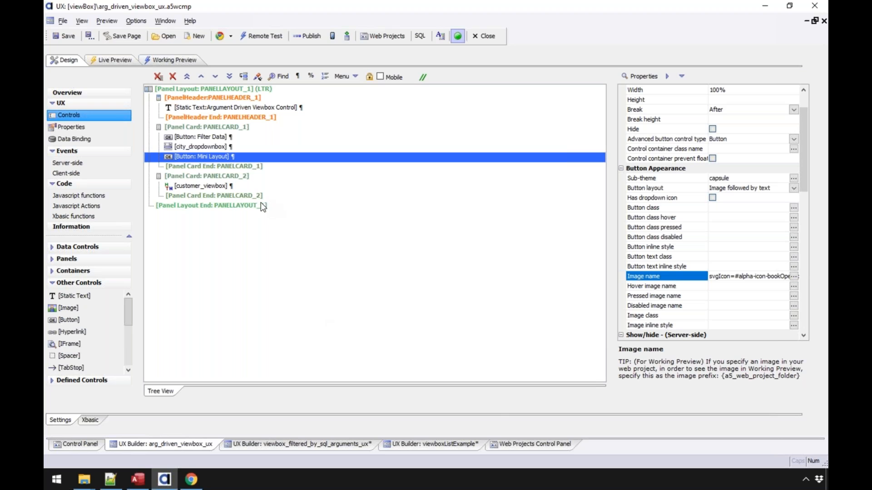
- Create a new blank UX component in the viewBox web project
{"action": "left_click", "coordinate": [511, 445]}
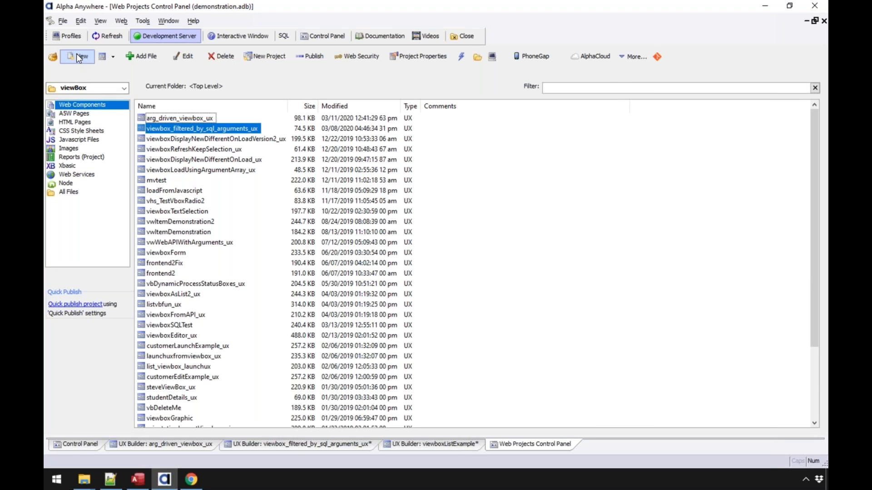
{"action": "left_click", "coordinate": [78, 56]}
{"action": "left_click", "coordinate": [593, 407]}
{"action": "left_click", "coordinate": [73, 54]}
{"action": "left_click", "coordinate": [557, 407]}
{"action": "left_click", "coordinate": [331, 102]}
{"action": "left_click", "coordinate": [549, 408]}
{"action": "left_click", "coordinate": [564, 387]}
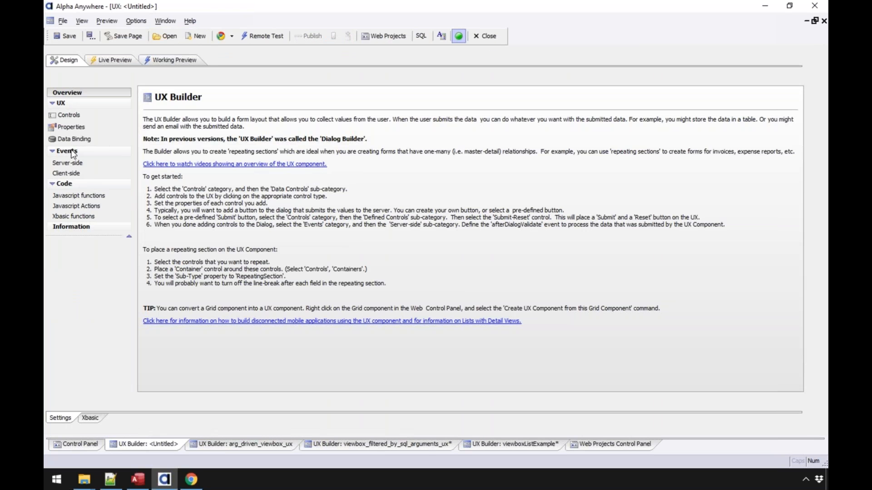
- Add a Panel Card to the new UX component's controls
{"action": "left_click", "coordinate": [71, 117]}
{"action": "left_click", "coordinate": [89, 343]}
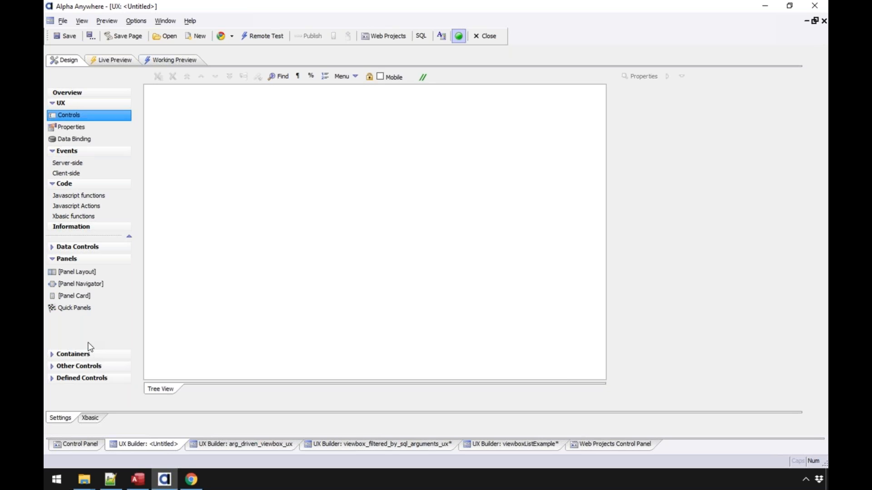
{"action": "left_click", "coordinate": [77, 295]}
{"action": "left_click", "coordinate": [439, 260]}
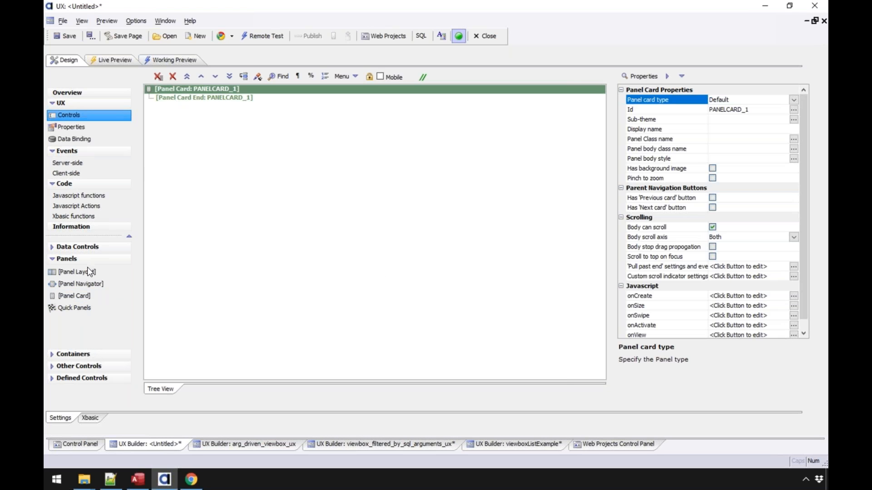
- Add a ViewBox data control named vb_api inside the panel card
{"action": "left_click", "coordinate": [86, 247]}
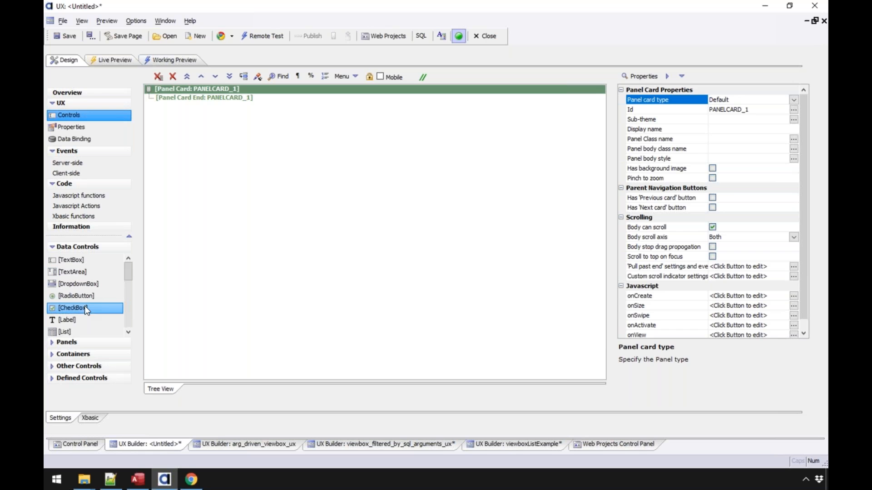
{"action": "left_click", "coordinate": [128, 333]}
{"action": "left_click", "coordinate": [97, 326]}
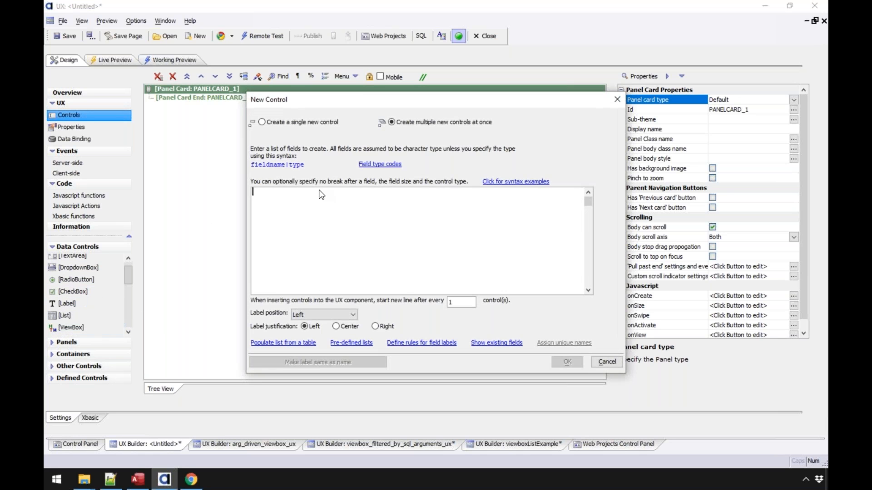
{"action": "type", "text": "vb_api"}
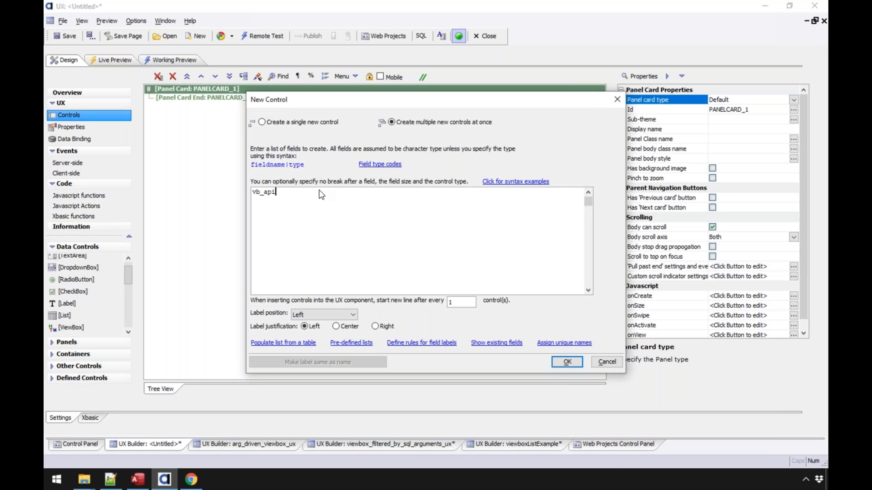
{"action": "left_click", "coordinate": [568, 363]}
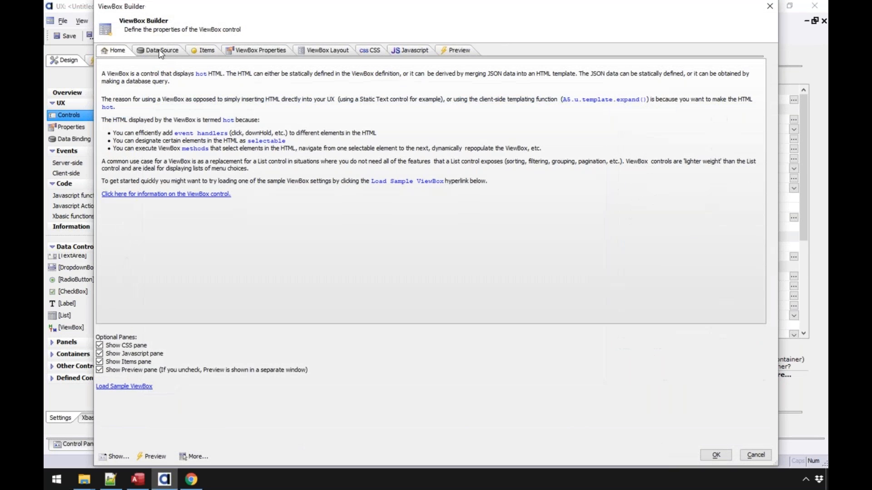
- Open the ViewBox's data source settings and set its HTML mode to Javascript
{"action": "left_click", "coordinate": [162, 50]}
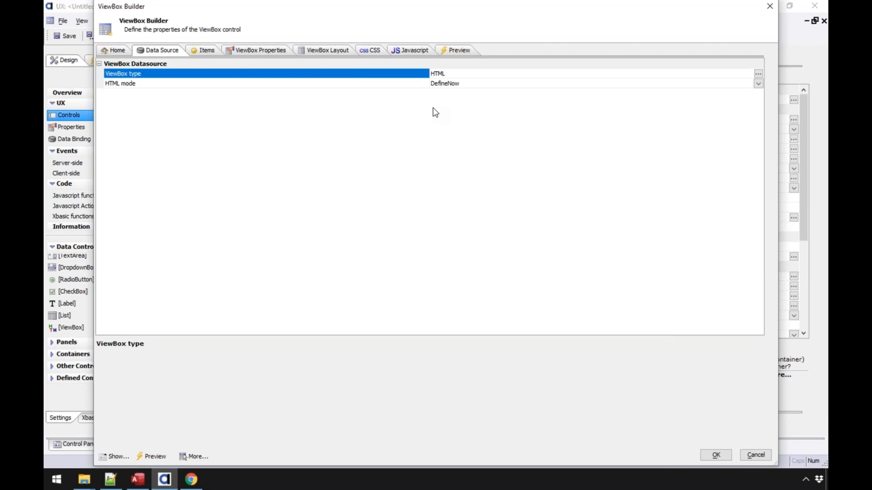
{"action": "left_click", "coordinate": [758, 83]}
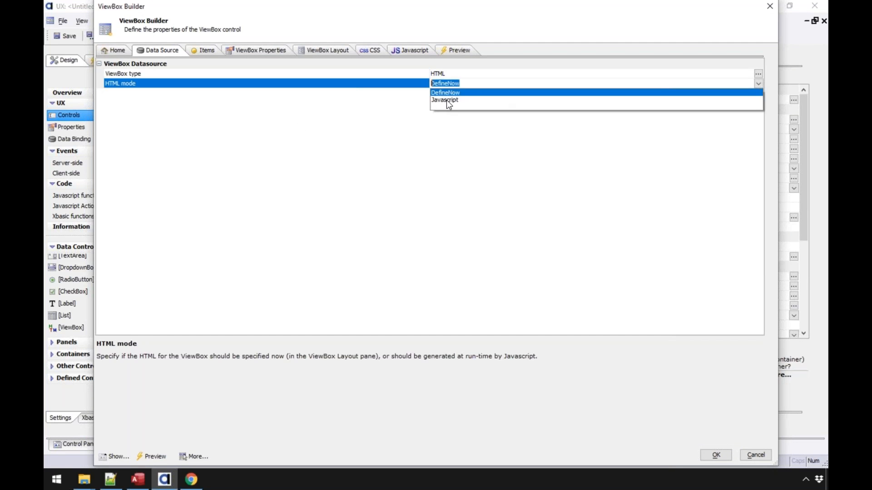
{"action": "left_click", "coordinate": [446, 100]}
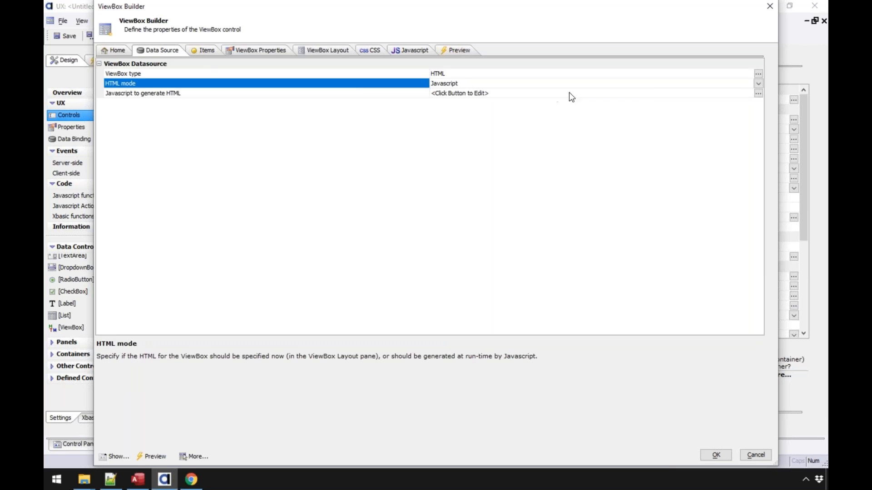
- Examine the ViewBox type choices, static HTML and template-merged Data, without applying a change
{"action": "left_click", "coordinate": [758, 83]}
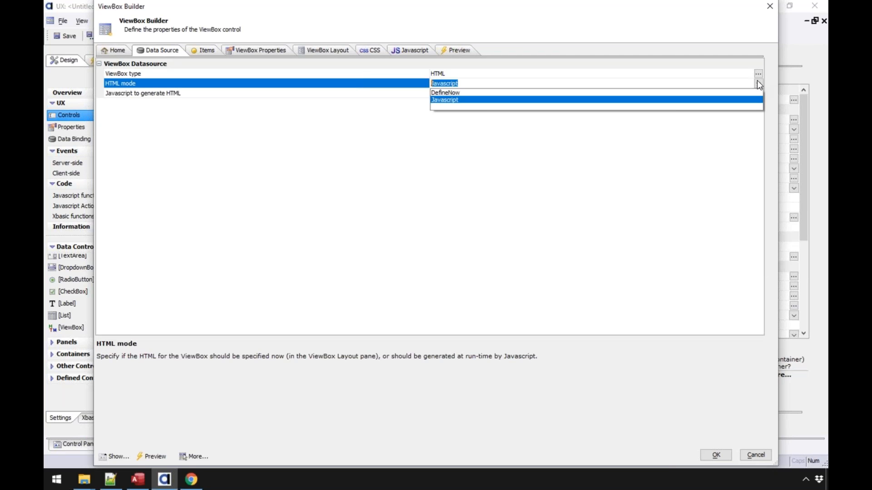
{"action": "left_click", "coordinate": [758, 74]}
{"action": "left_click", "coordinate": [550, 292]}
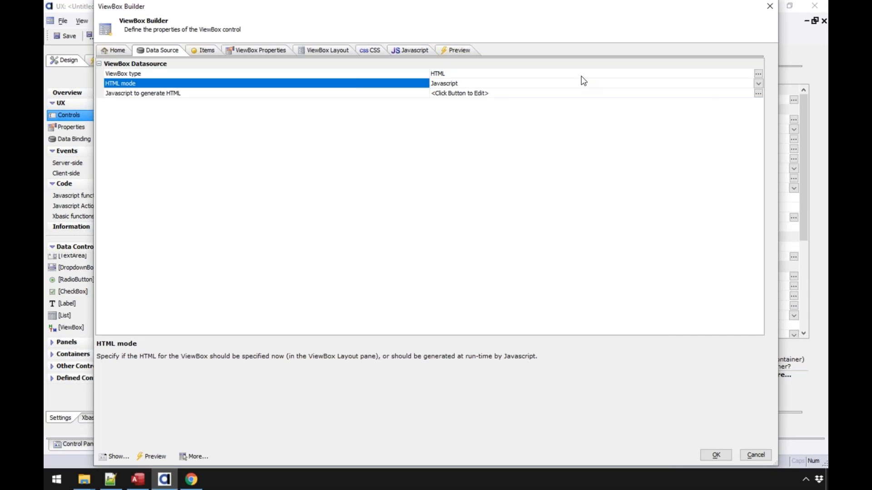
{"action": "left_click", "coordinate": [759, 73]}
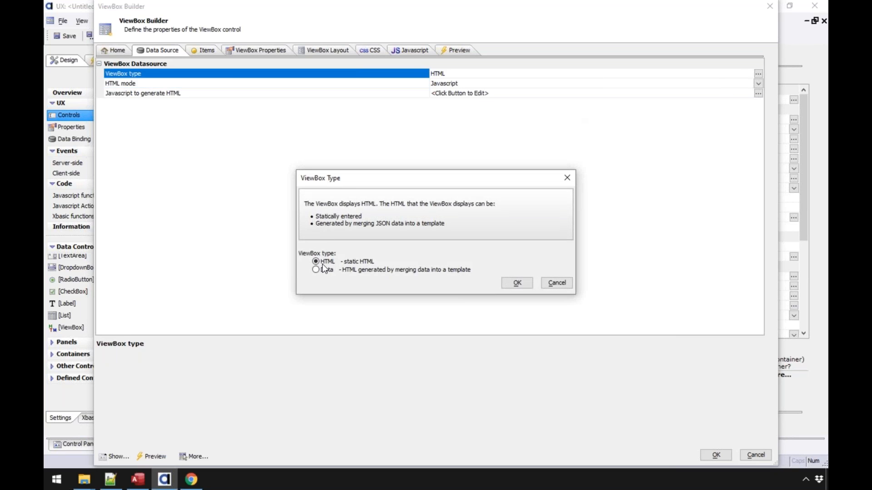
{"action": "left_click", "coordinate": [547, 281]}
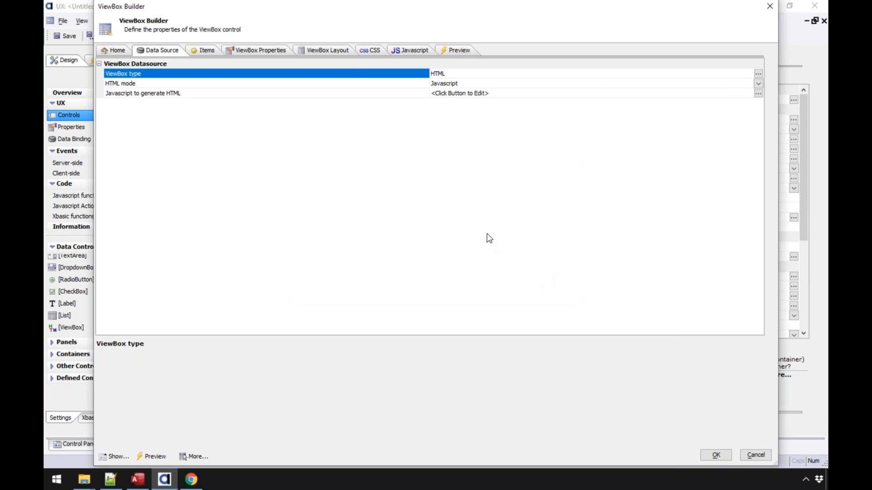
- Set the ViewBox's HTML mode back to DefineNow and open its layout template
{"action": "left_click", "coordinate": [758, 84]}
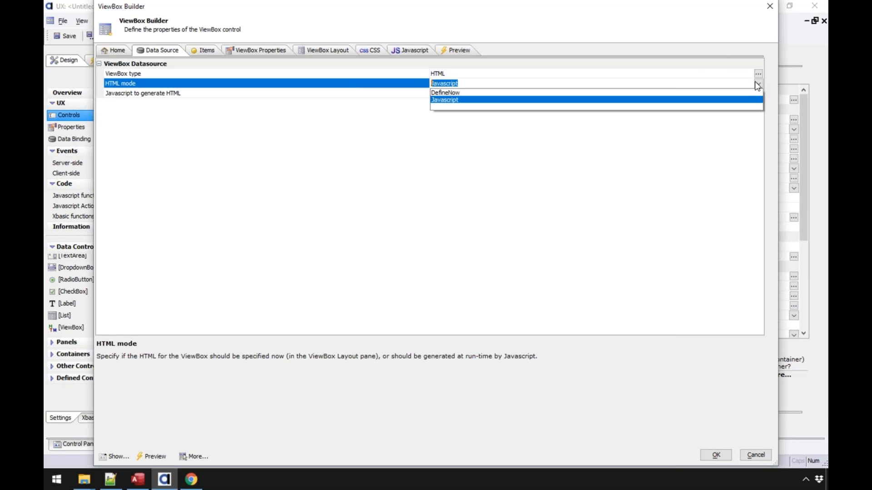
{"action": "left_click", "coordinate": [476, 94]}
{"action": "left_click", "coordinate": [414, 51]}
{"action": "left_click", "coordinate": [335, 51]}
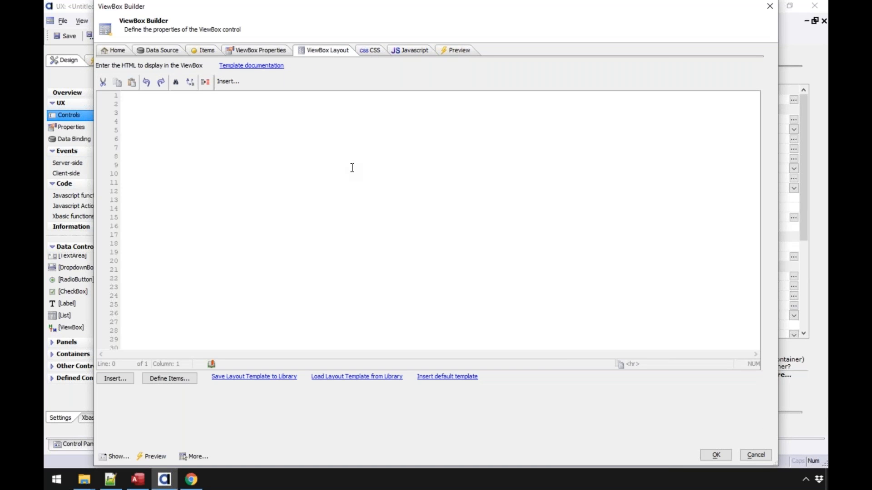
- Try entering static HTML in the ViewBox layout, clear it, and return to the data source settings
{"action": "type", "text": "<hello!"}
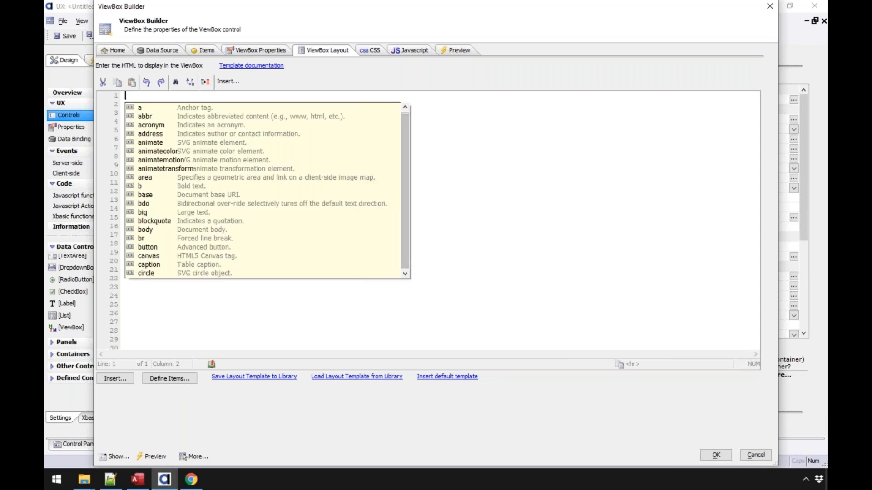
{"action": "key", "text": "BackSpace"}
{"action": "key", "text": "BackSpace"}
{"action": "key", "text": "BackSpace"}
{"action": "key", "text": "BackSpace"}
{"action": "key", "text": "BackSpace"}
{"action": "key", "text": "BackSpace"}
{"action": "key", "text": "BackSpace"}
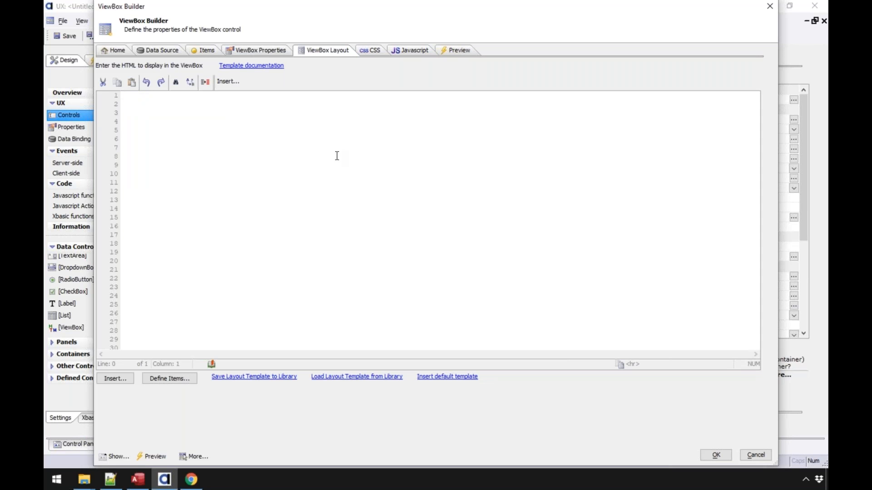
{"action": "left_click", "coordinate": [170, 50]}
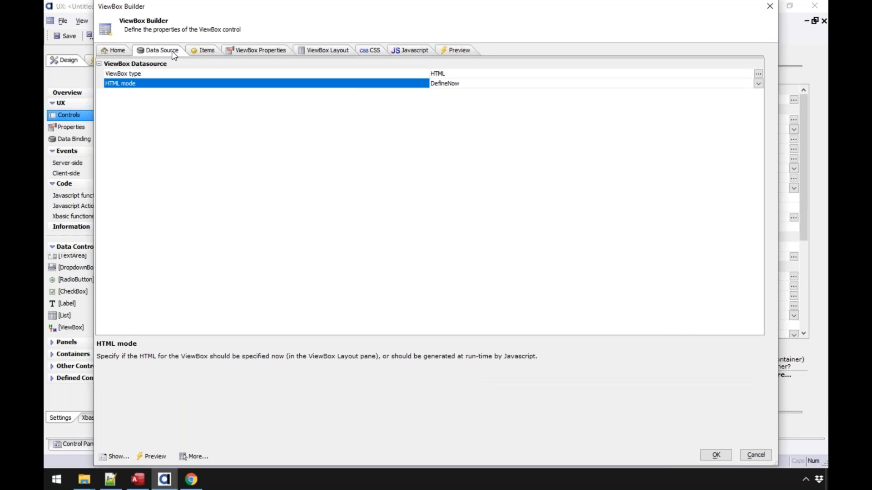
- Set the ViewBox's HTML mode to Javascript, and change its type to Data with a REST API datasource
{"action": "left_click", "coordinate": [758, 84]}
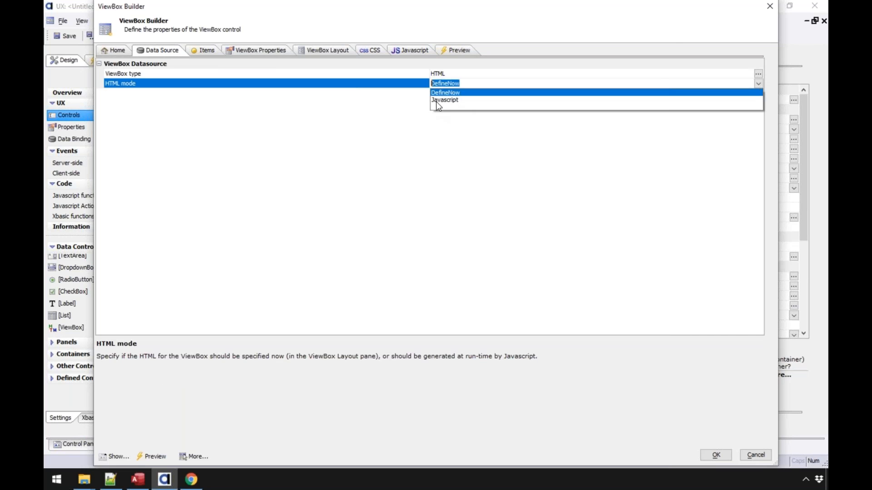
{"action": "left_click", "coordinate": [437, 101]}
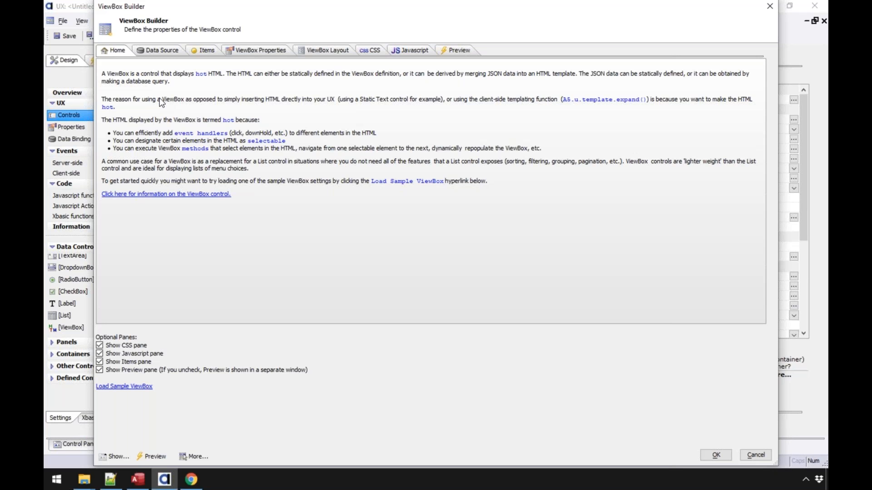
{"action": "left_click", "coordinate": [172, 51]}
{"action": "left_click", "coordinate": [759, 74]}
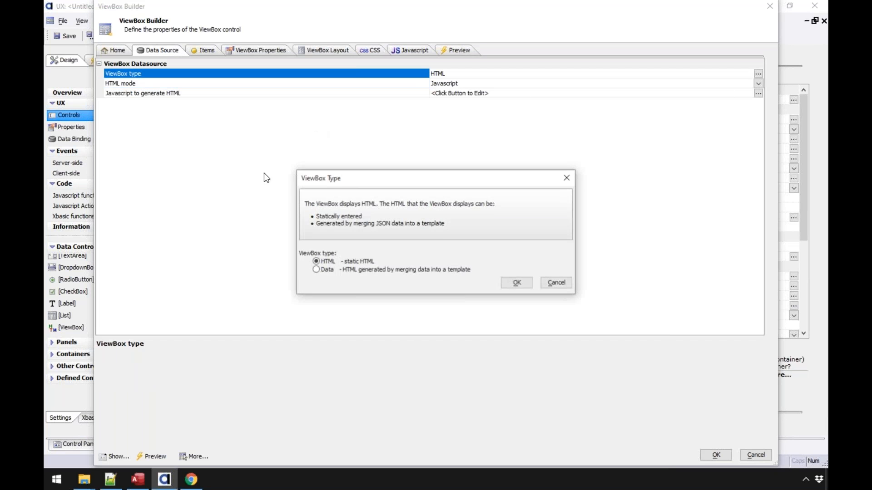
{"action": "left_click", "coordinate": [516, 283]}
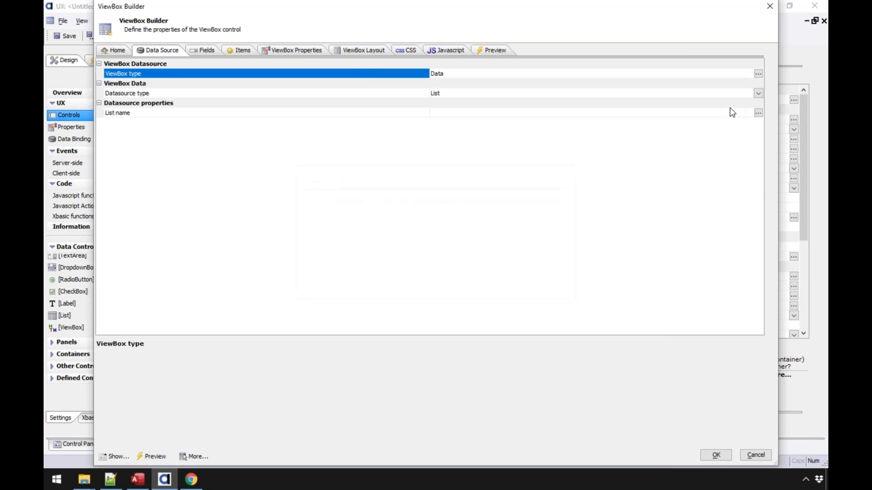
{"action": "left_click", "coordinate": [758, 93]}
{"action": "left_click", "coordinate": [459, 131]}
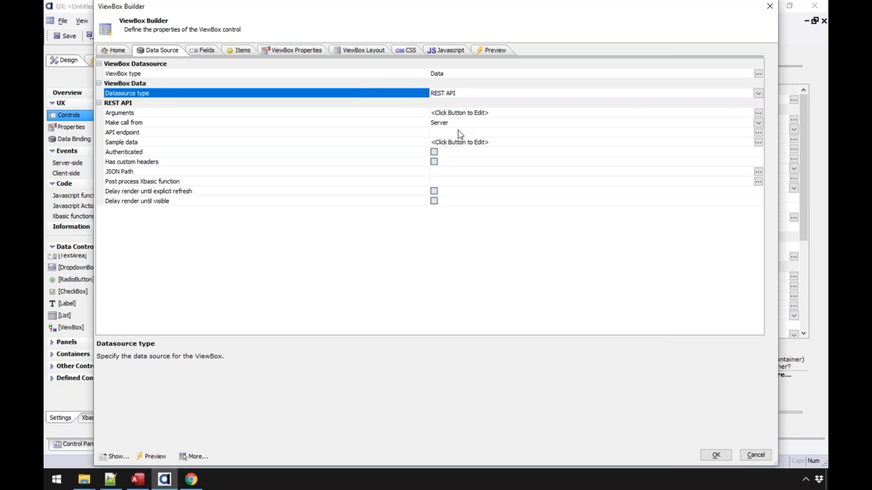
- Examine the REST API argument definitions and the Server and Client call options without changing them
{"action": "left_click", "coordinate": [259, 113]}
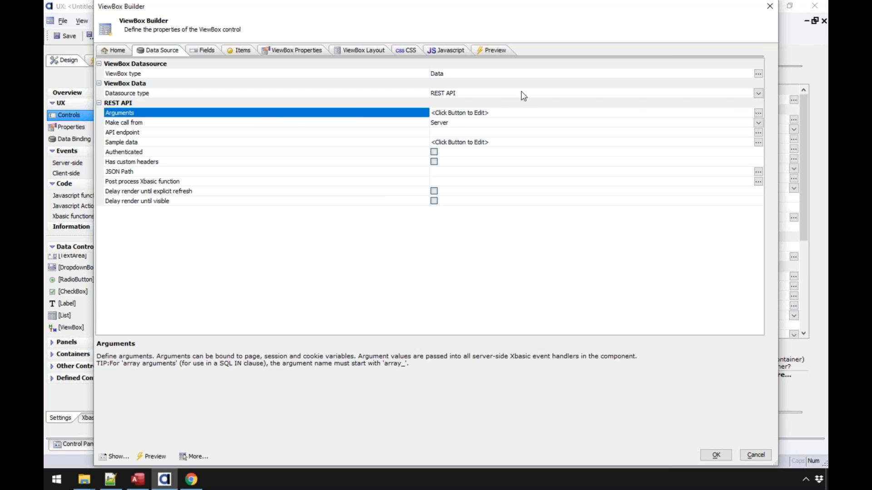
{"action": "double_click", "coordinate": [347, 115]}
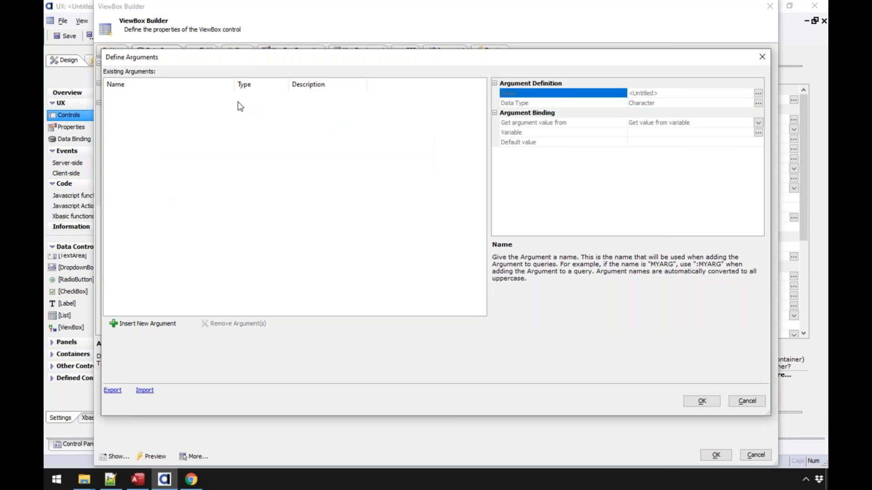
{"action": "left_click", "coordinate": [754, 403]}
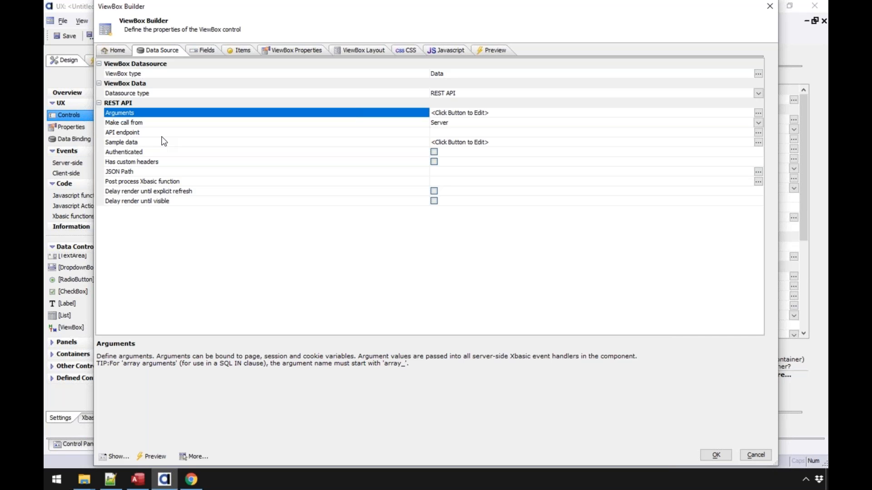
{"action": "left_click", "coordinate": [359, 127]}
{"action": "left_click", "coordinate": [757, 123]}
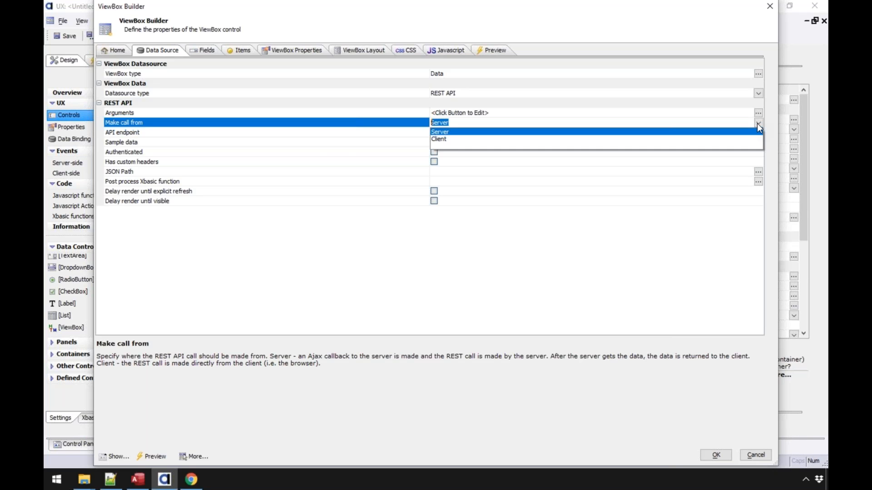
{"action": "left_click", "coordinate": [269, 135]}
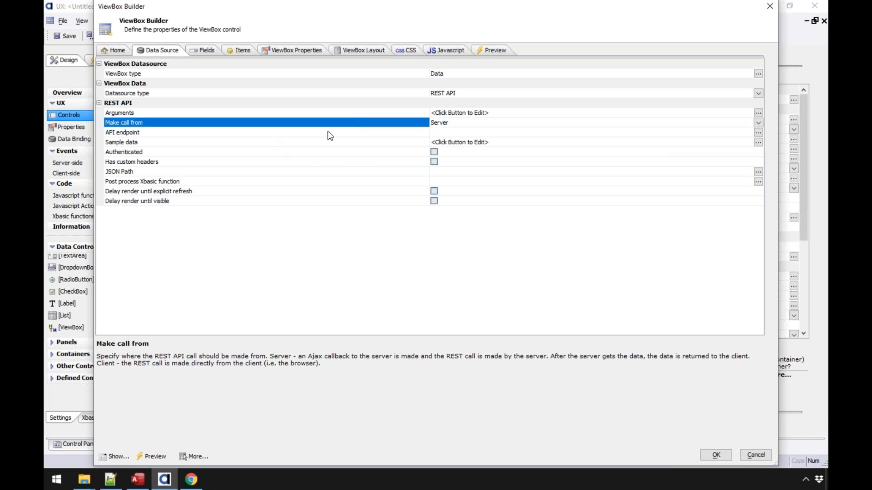
{"action": "left_click", "coordinate": [377, 133]}
{"action": "left_click", "coordinate": [758, 133]}
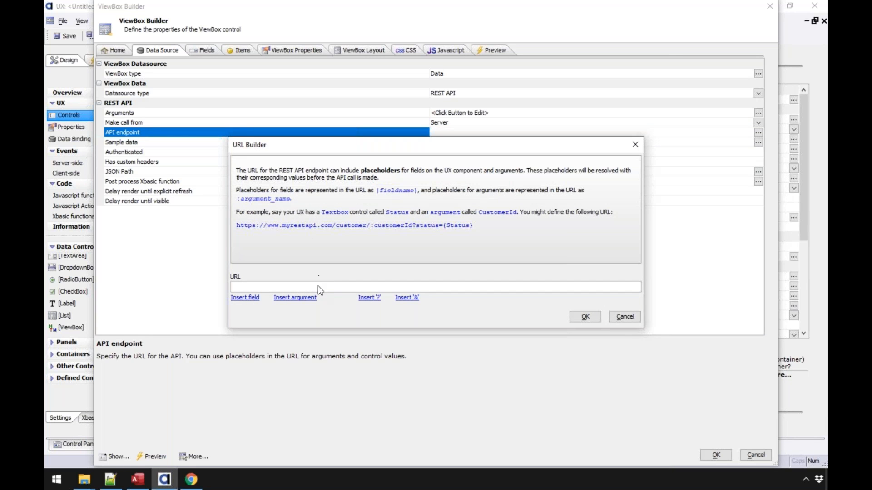
{"action": "type", "text": "http://www.mycoolapi.com/customers"}
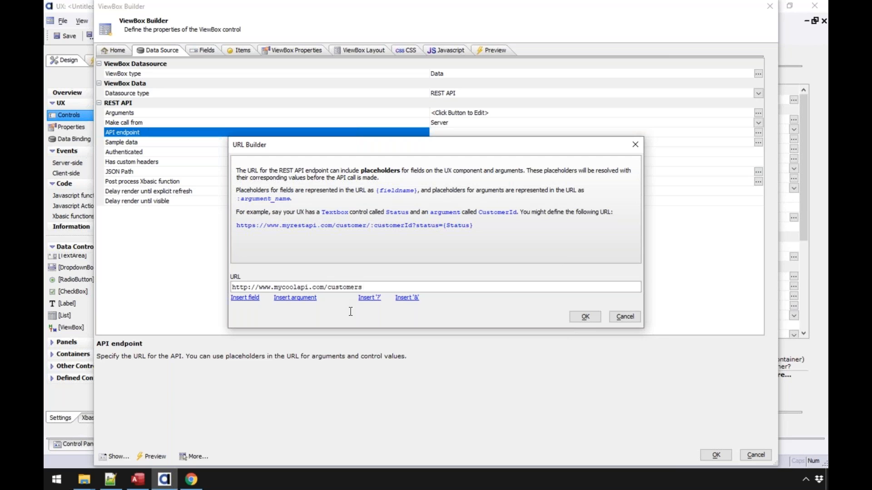
{"action": "left_click", "coordinate": [369, 297]}
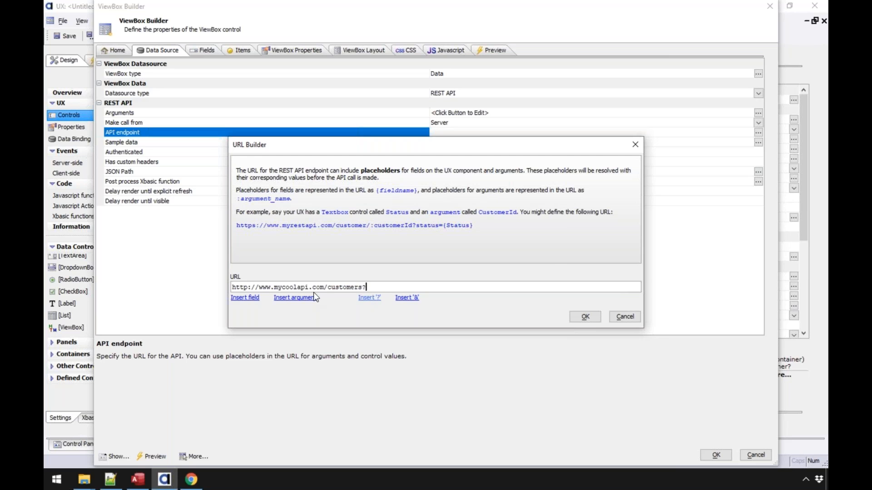
{"action": "left_click", "coordinate": [245, 296]}
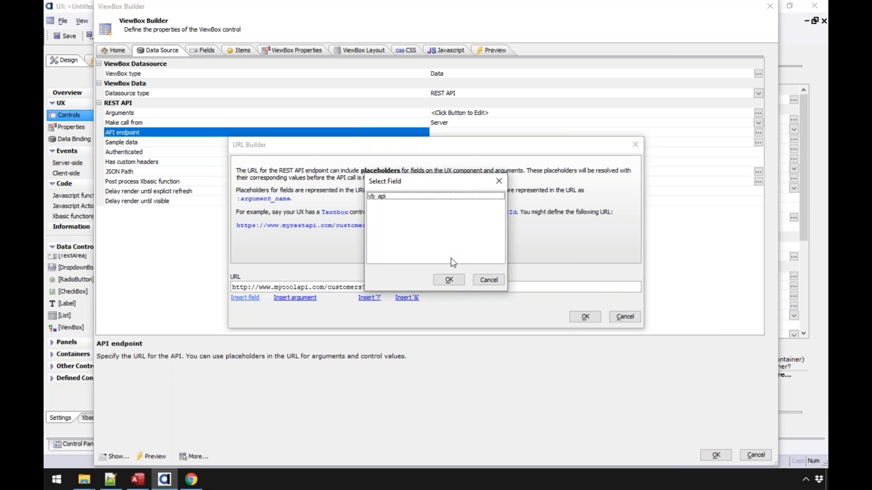
{"action": "left_click", "coordinate": [490, 280]}
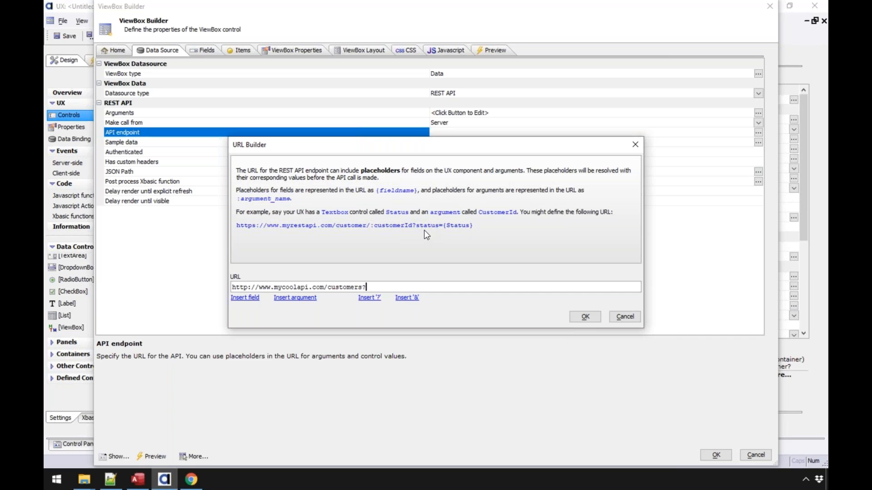
{"action": "left_click", "coordinate": [589, 319]}
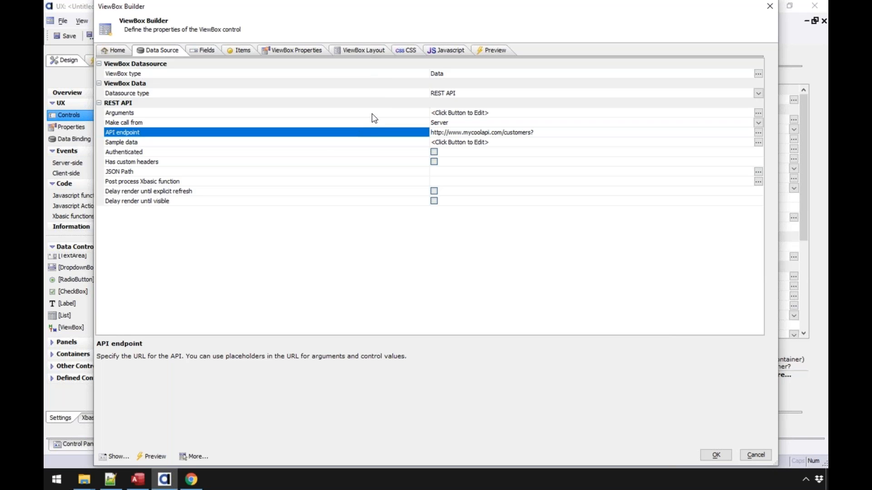
- Examine the REST API's sample data, authentication, JSON path, post-process and delayed render settings, and exit the ViewBox Builder without saving
{"action": "double_click", "coordinate": [320, 143]}
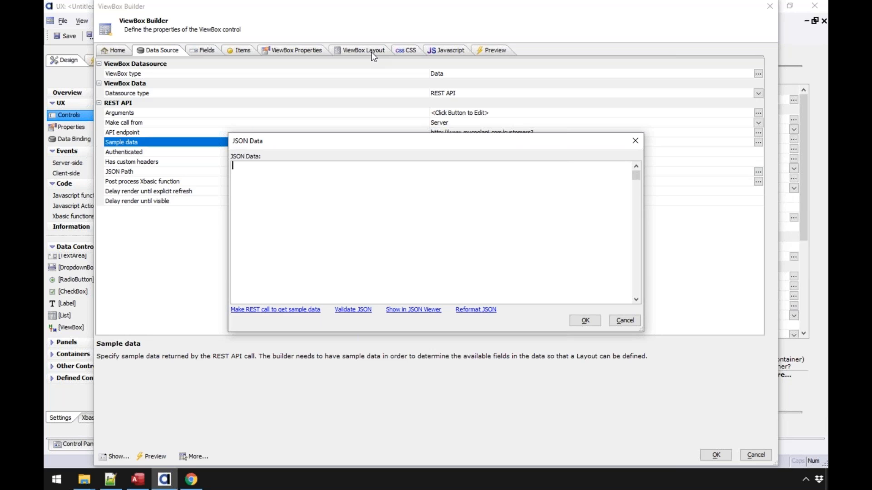
{"action": "left_click", "coordinate": [625, 320]}
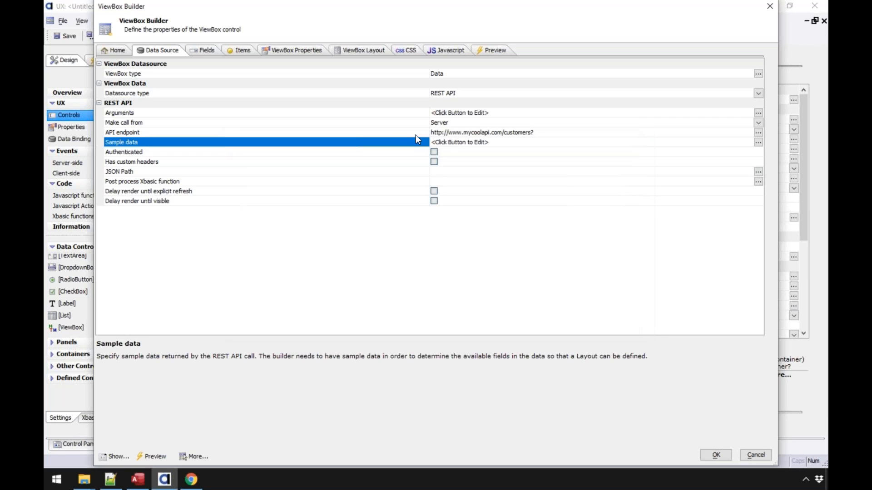
{"action": "left_click", "coordinate": [379, 155]}
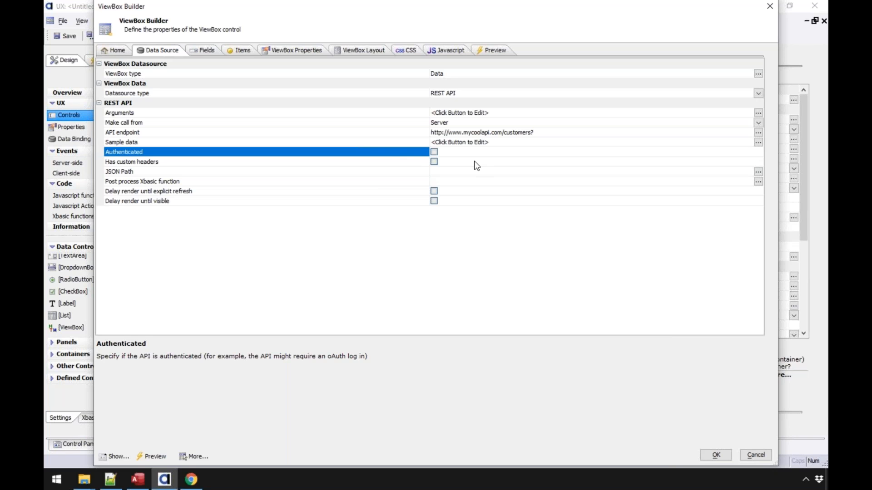
{"action": "left_click", "coordinate": [371, 173]}
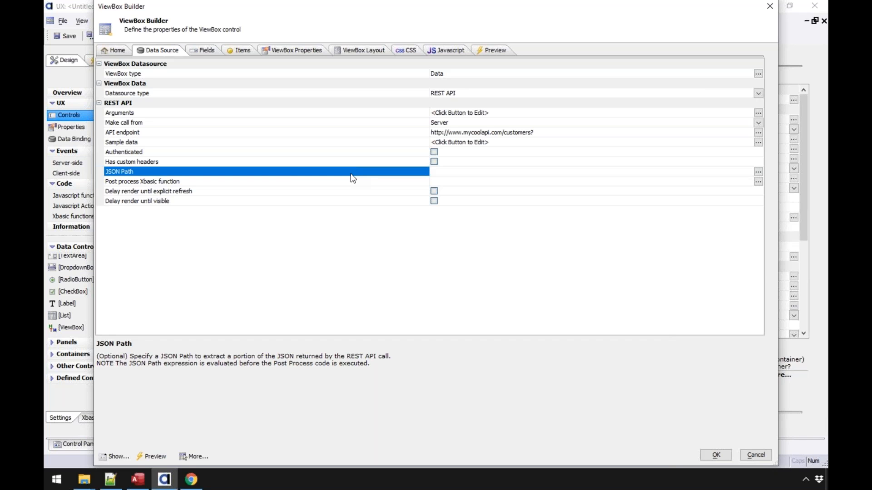
{"action": "left_click", "coordinate": [278, 181]}
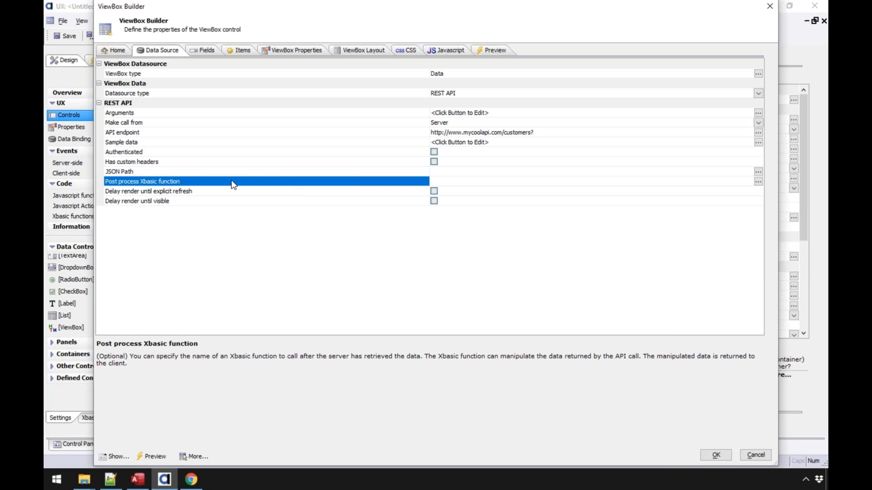
{"action": "left_click", "coordinate": [201, 203]}
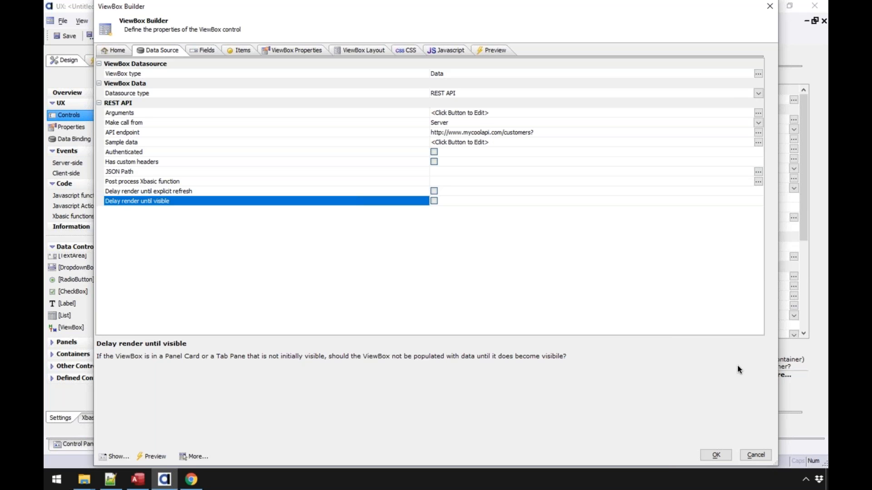
{"action": "left_click", "coordinate": [753, 454]}
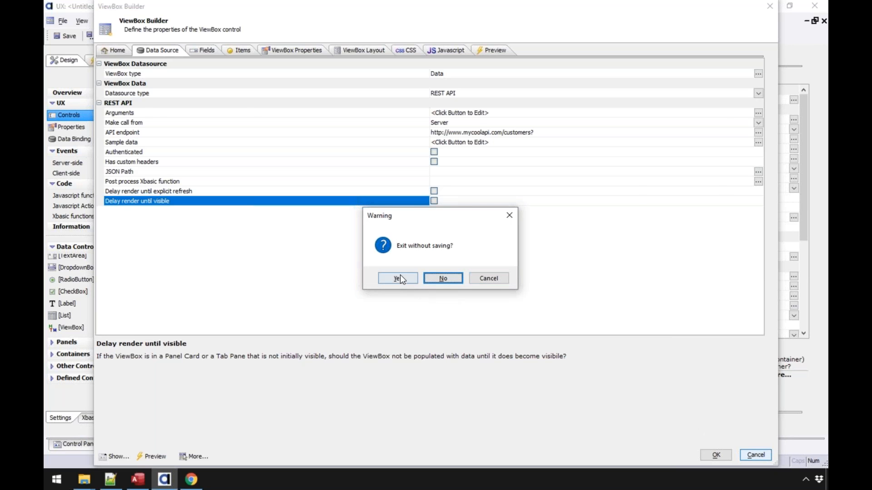
{"action": "left_click", "coordinate": [399, 275]}
- View the PhoneGap Build project settings from the Web Projects Control Panel, and return to the untitled UX component
{"action": "left_click", "coordinate": [593, 444]}
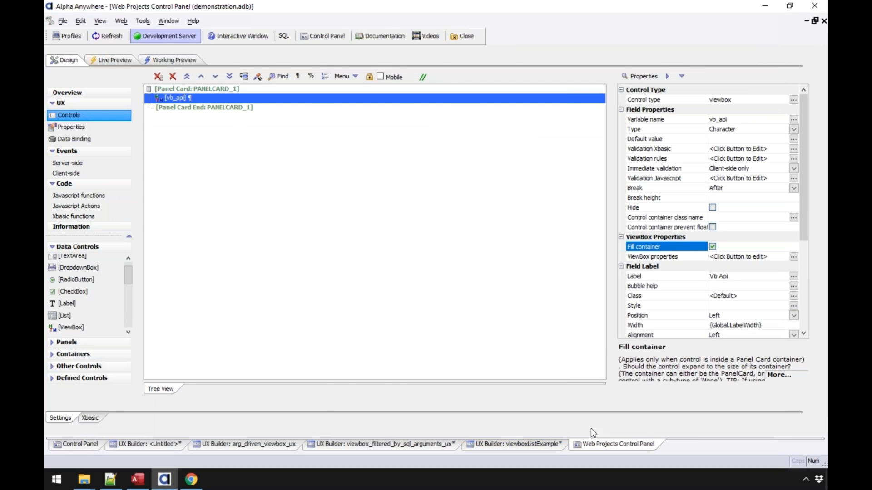
{"action": "left_click", "coordinate": [528, 55]}
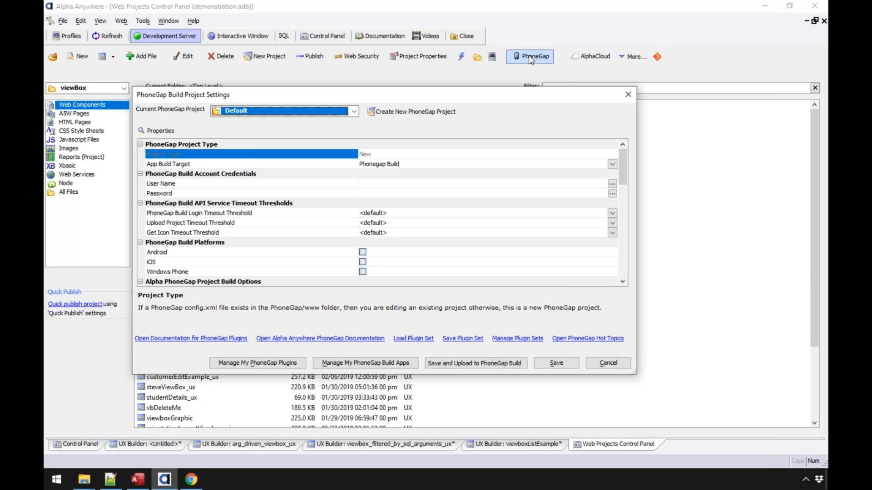
{"action": "left_click", "coordinate": [173, 446]}
- Open the Mini Layout button's click event in arg_driven_viewbox_ux and examine its Select Layout action settings
{"action": "left_click", "coordinate": [250, 448]}
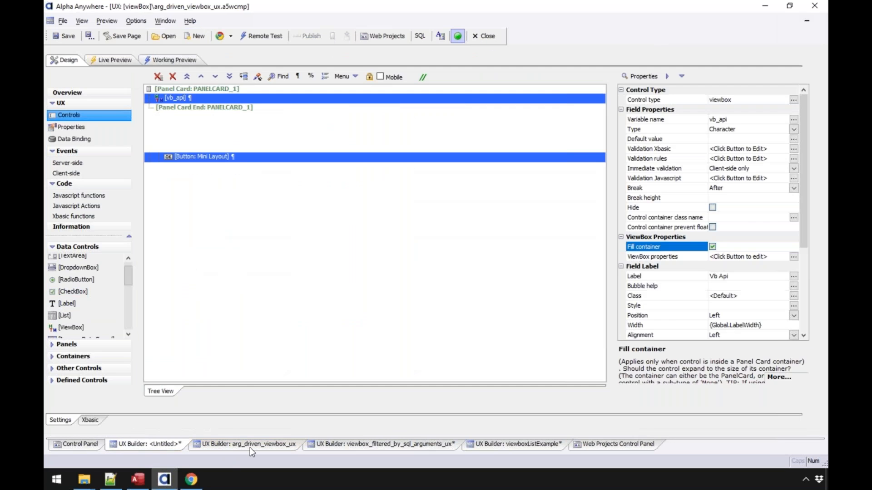
{"action": "double_click", "coordinate": [224, 156]}
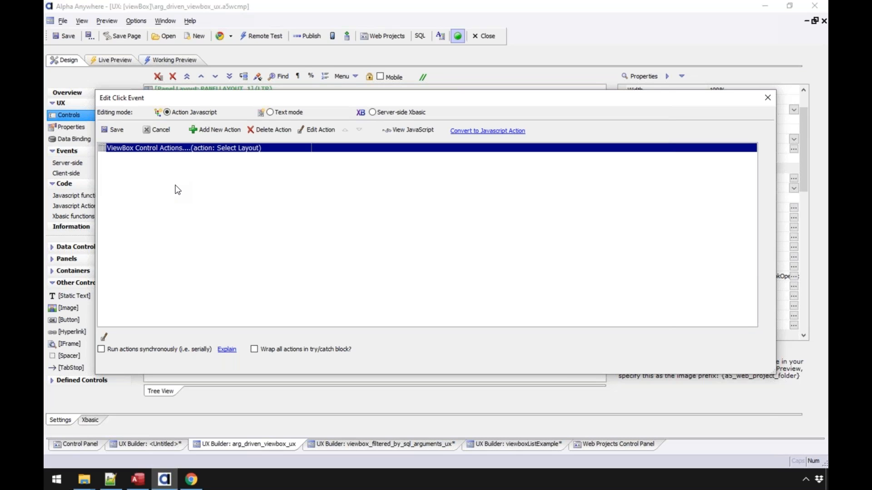
{"action": "double_click", "coordinate": [210, 148]}
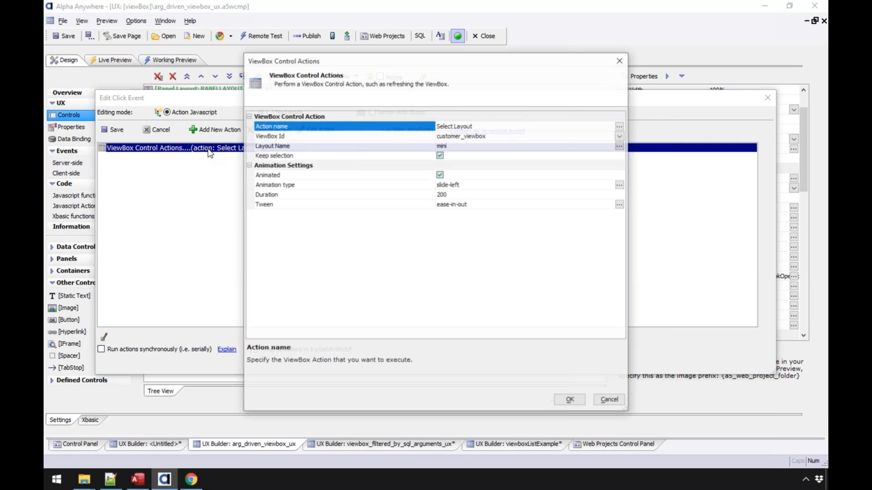
{"action": "left_click", "coordinate": [610, 400]}
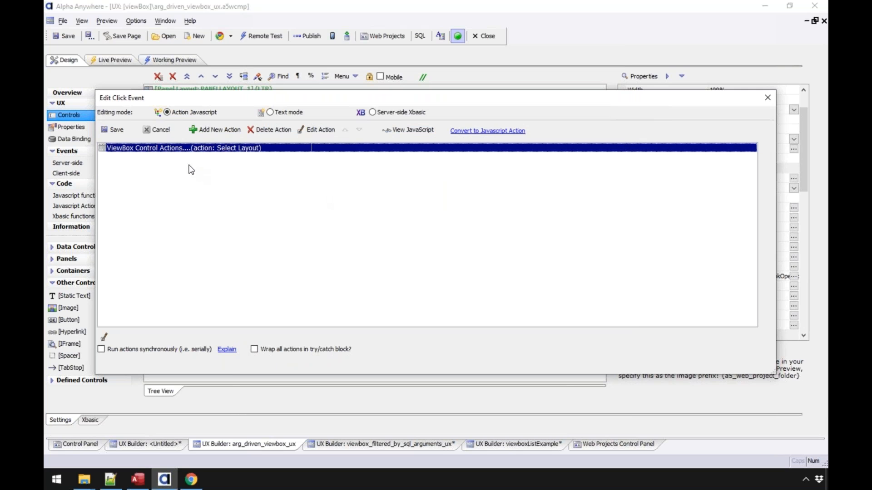
- Convert the button's Select Layout action into a Javascript action named show_mini and save the click event
{"action": "left_click_drag", "start_coordinate": [264, 100], "coordinate": [282, 120]}
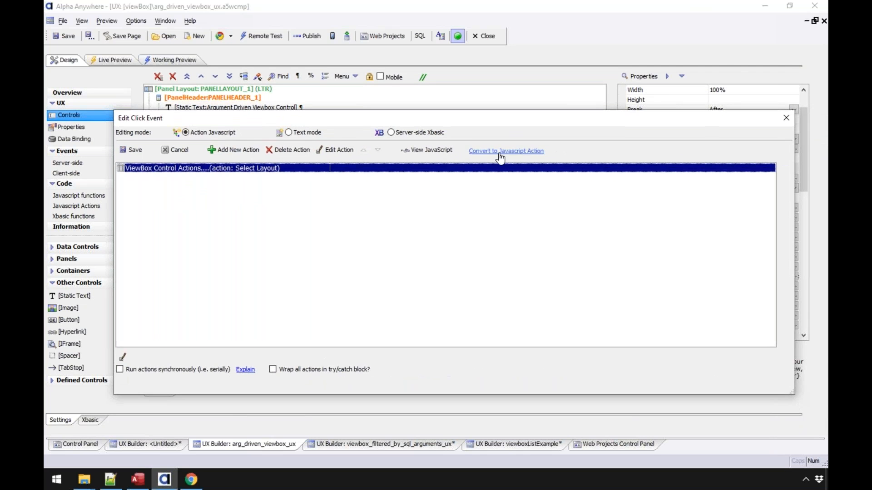
{"action": "left_click", "coordinate": [500, 155]}
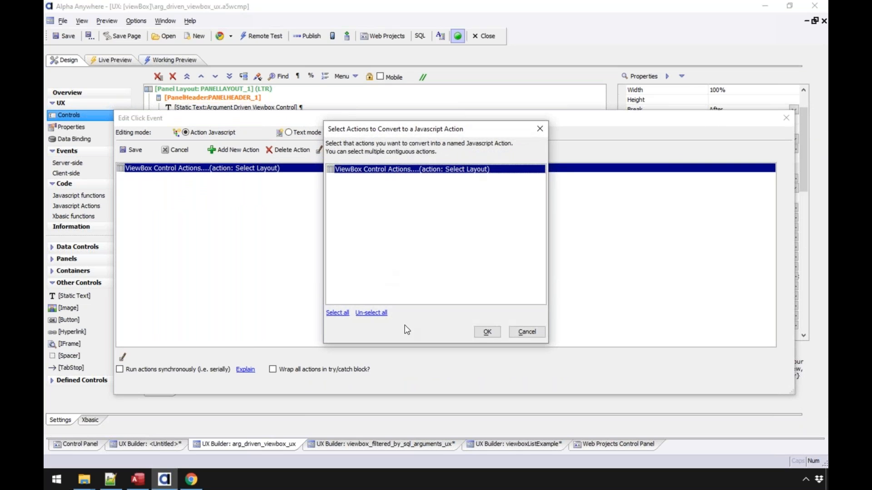
{"action": "left_click", "coordinate": [495, 335]}
{"action": "left_click", "coordinate": [463, 200]}
{"action": "type", "text": "SHo"}
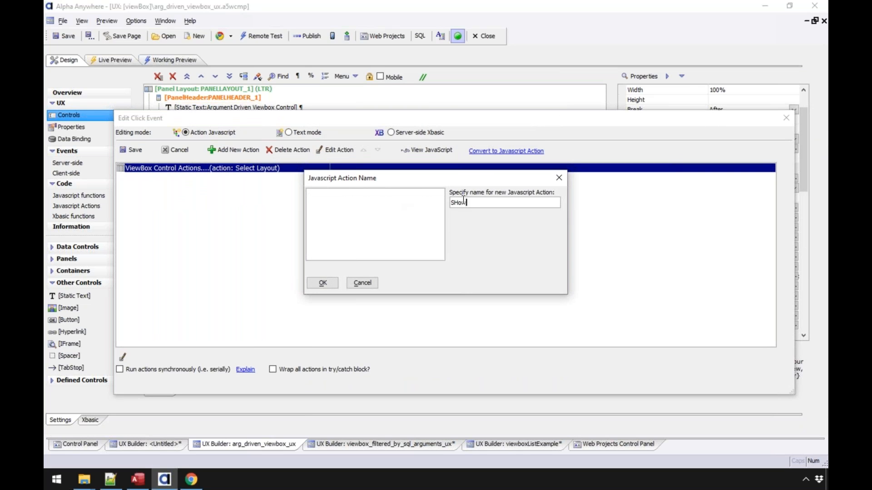
{"action": "key", "text": "BackSpace"}
{"action": "key", "text": "BackSpace"}
{"action": "key", "text": "BackSpace"}
{"action": "type", "text": "show_mini"}
{"action": "left_click", "coordinate": [322, 283]}
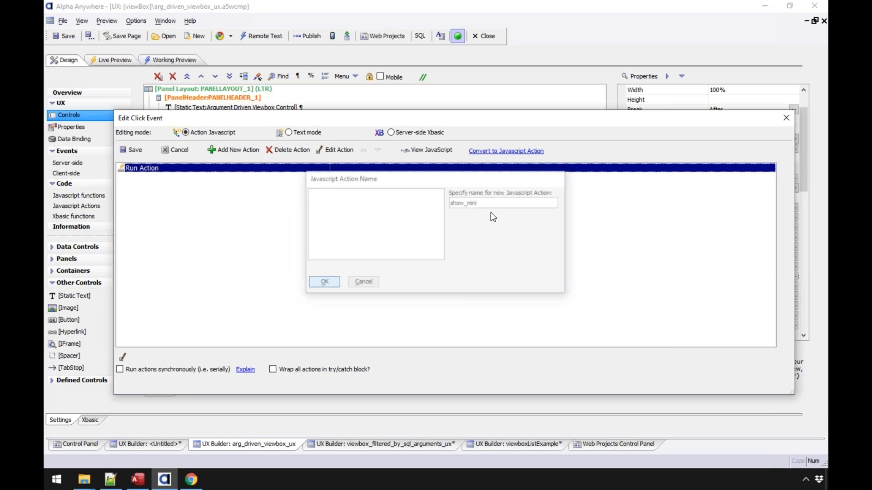
{"action": "left_click", "coordinate": [131, 150]}
- Duplicate the show_mini Javascript action under the new name show_default
{"action": "left_click", "coordinate": [70, 206]}
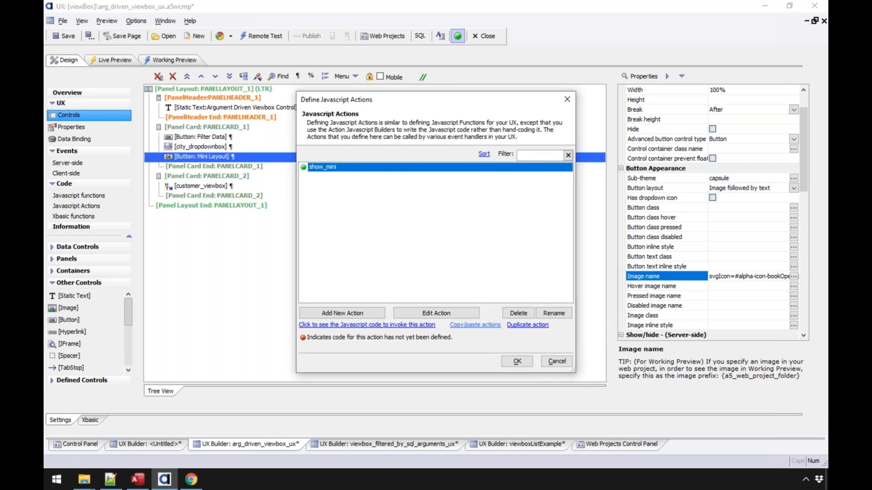
{"action": "left_click", "coordinate": [528, 325]}
{"action": "left_click", "coordinate": [337, 207]}
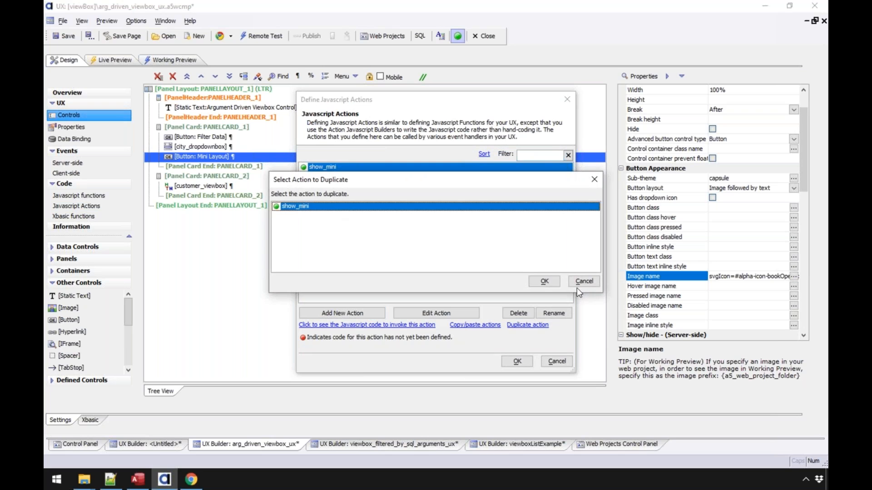
{"action": "left_click", "coordinate": [550, 283]}
{"action": "type", "text": "show_default"}
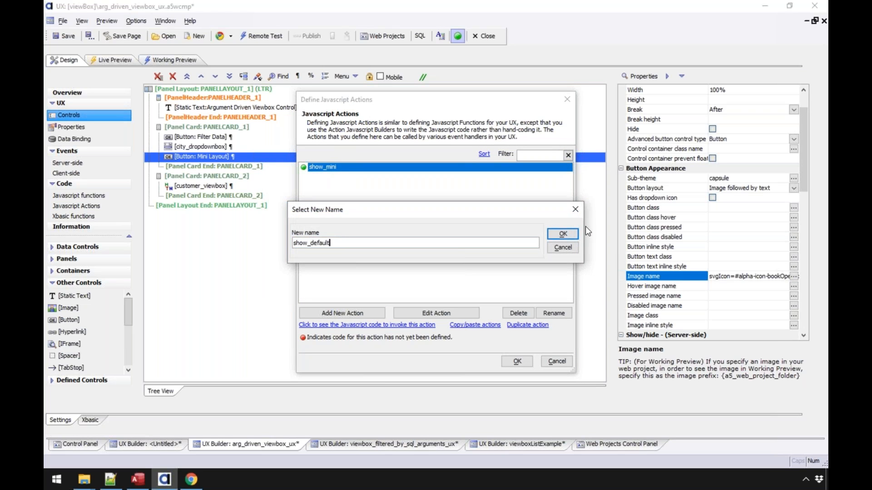
{"action": "left_click", "coordinate": [561, 234]}
- Change the layout name in show_default's setLayout call to 'default' and save the action
{"action": "left_click", "coordinate": [353, 177]}
{"action": "double_click", "coordinate": [351, 176]}
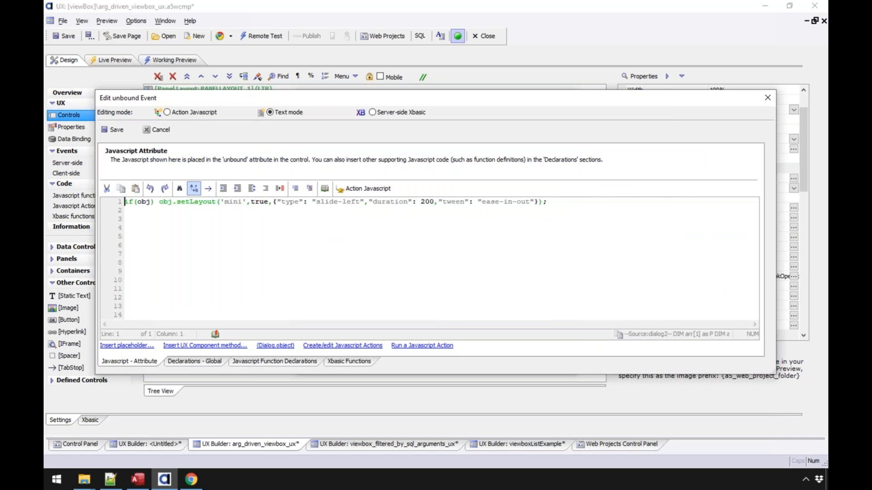
{"action": "left_click_drag", "start_coordinate": [224, 201], "coordinate": [241, 202]}
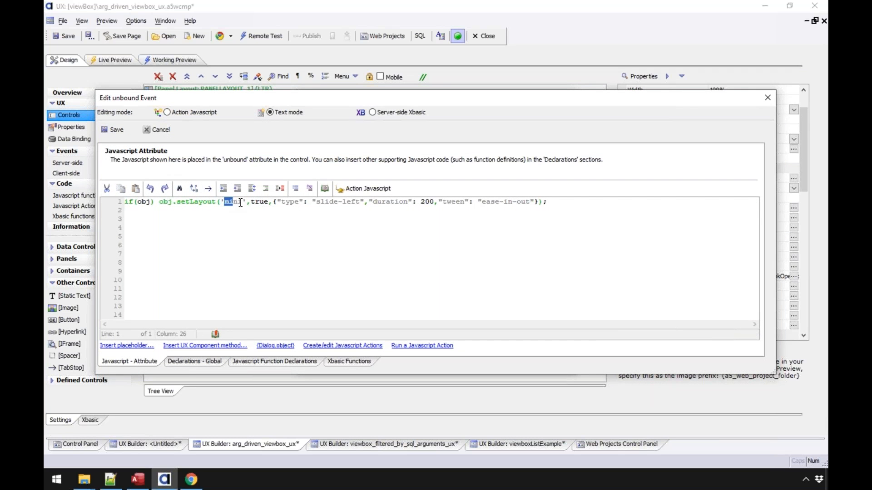
{"action": "type", "text": "default"}
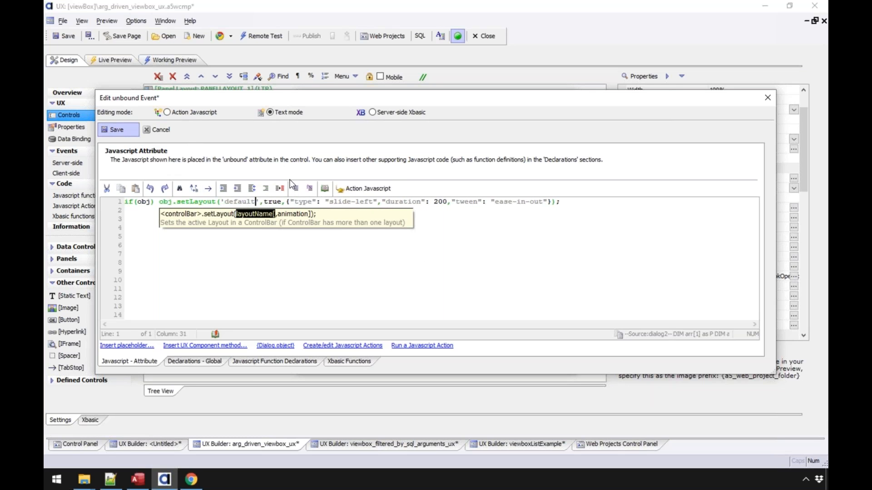
{"action": "left_click", "coordinate": [117, 130]}
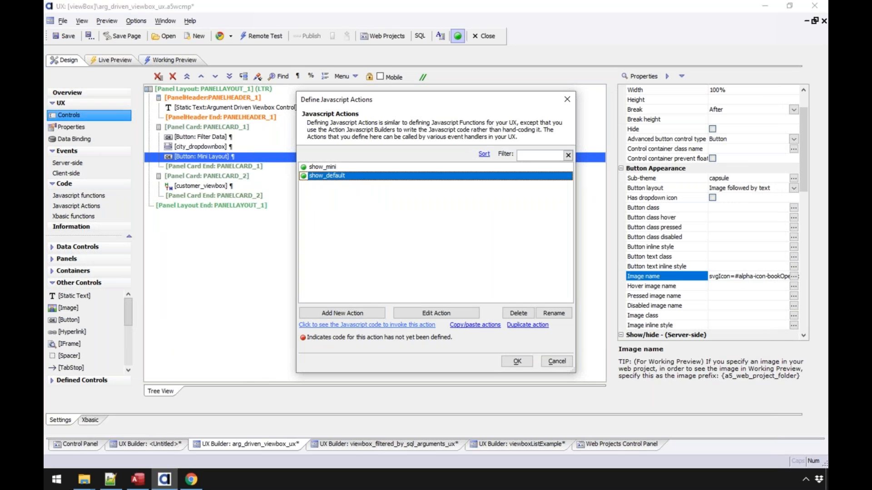
- View the code that invokes show_default, copy the code that invokes show_mini, and accept the Javascript action definitions
{"action": "left_click", "coordinate": [343, 325]}
{"action": "left_click", "coordinate": [440, 294]}
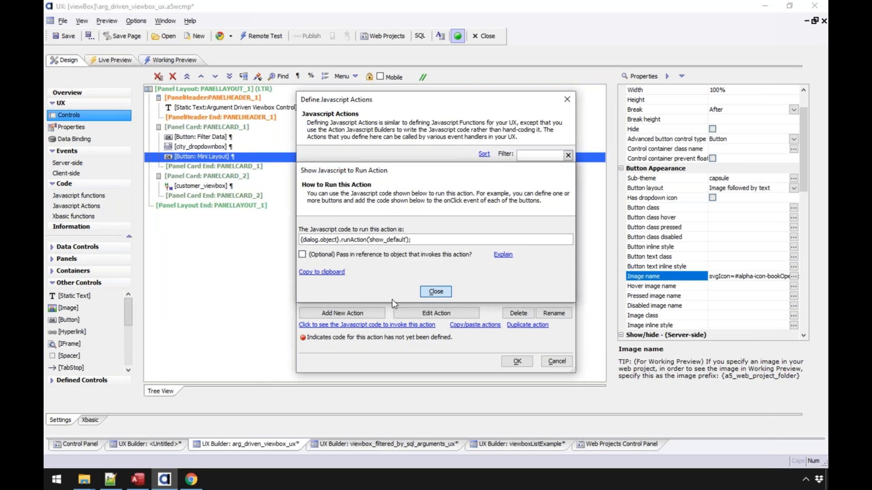
{"action": "left_click", "coordinate": [334, 168]}
{"action": "left_click", "coordinate": [344, 325]}
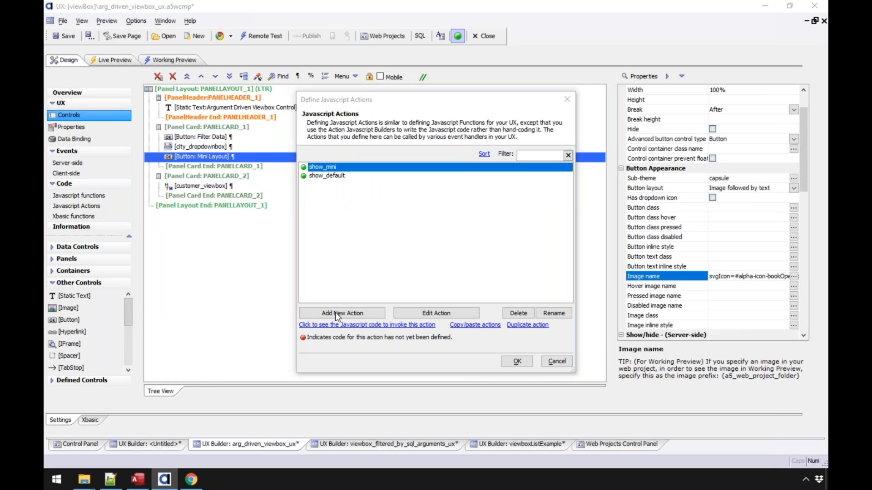
{"action": "left_click_drag", "start_coordinate": [403, 240], "coordinate": [268, 237]}
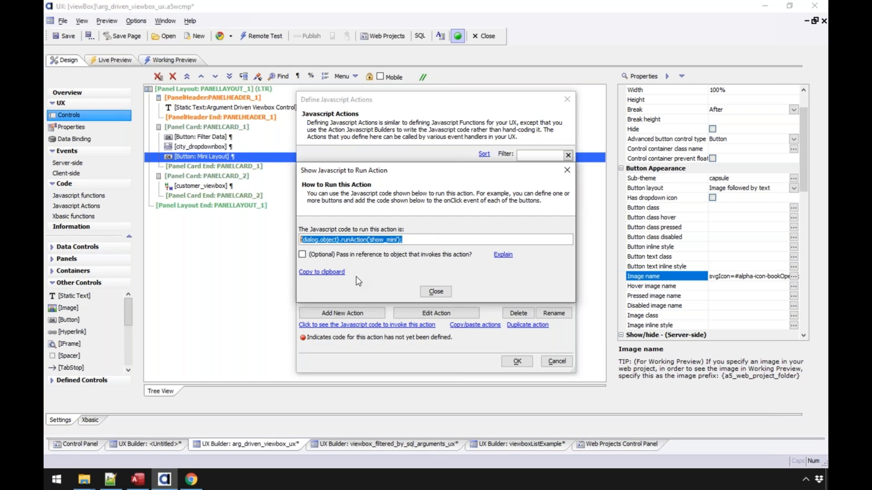
{"action": "left_click", "coordinate": [436, 291]}
{"action": "left_click", "coordinate": [514, 361]}
- Check the customer_viewbox definition and the Mini Layout button's click event, leaving both without saving
{"action": "double_click", "coordinate": [217, 188]}
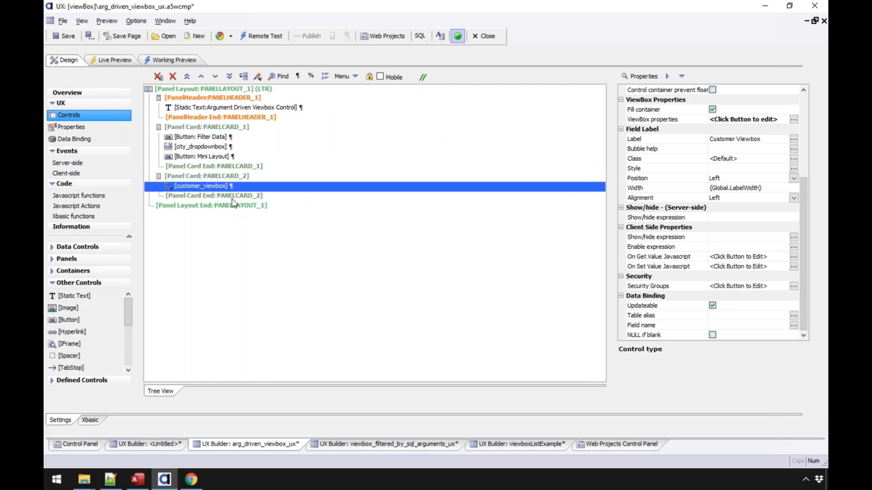
{"action": "left_click", "coordinate": [754, 456]}
{"action": "left_click", "coordinate": [443, 278]}
{"action": "double_click", "coordinate": [211, 155]}
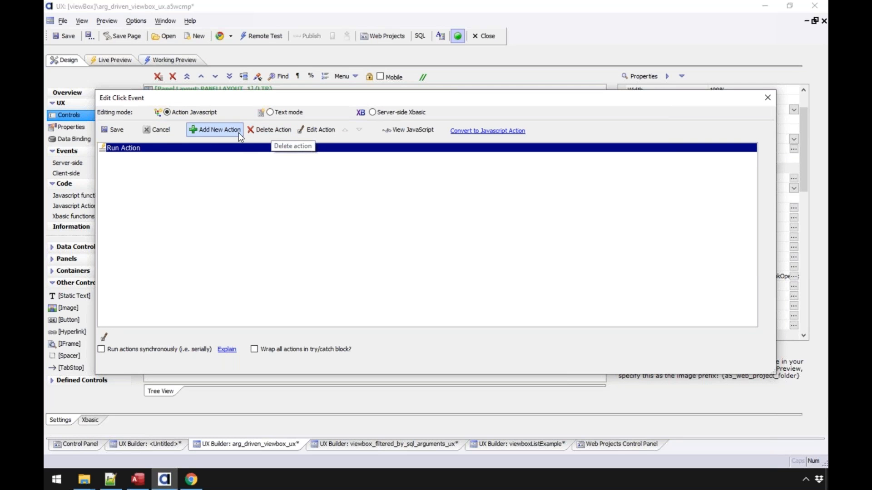
{"action": "left_click", "coordinate": [169, 130]}
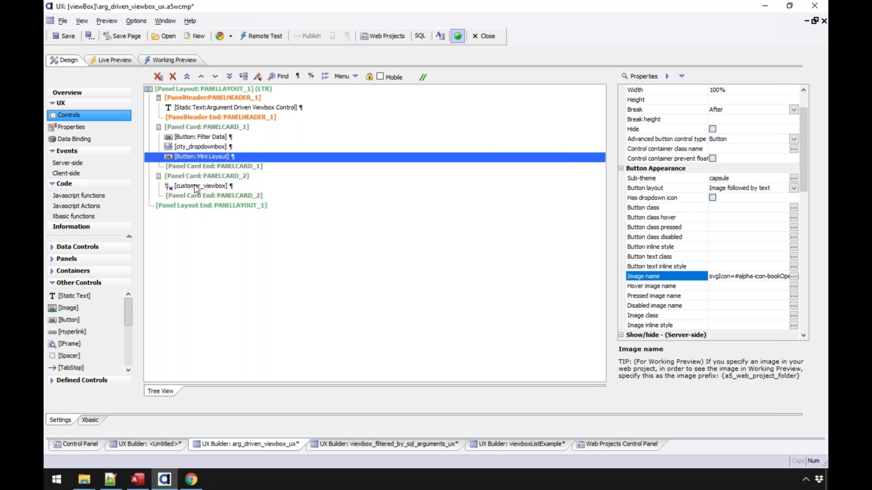
- Delete the Run Action from the Mini Layout button's click event and switch the event to text mode
{"action": "double_click", "coordinate": [198, 154]}
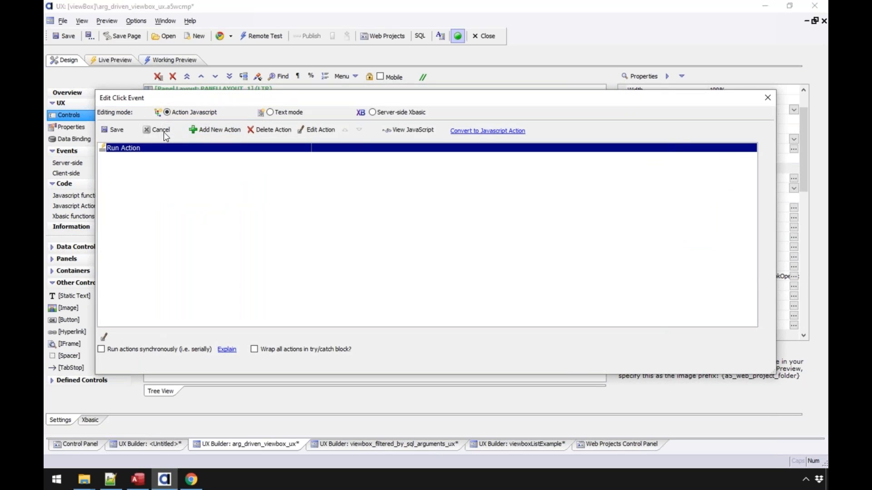
{"action": "left_click", "coordinate": [261, 131]}
{"action": "left_click", "coordinate": [270, 112]}
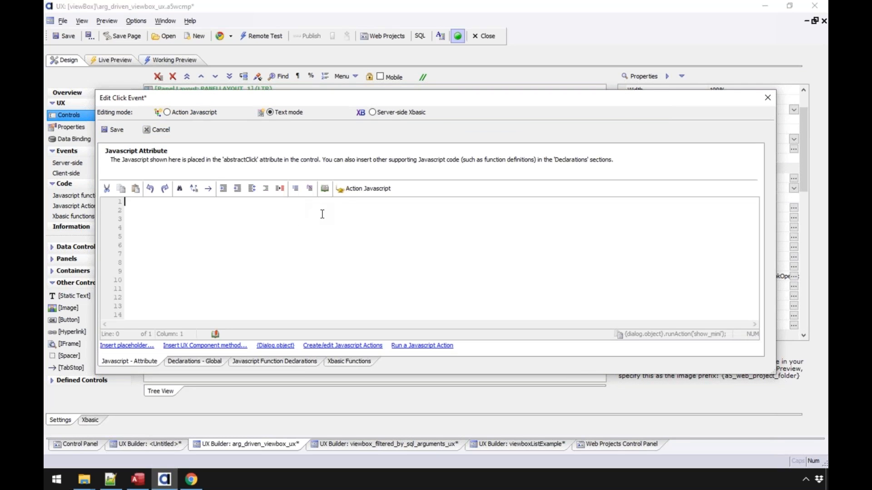
{"action": "left_click", "coordinate": [360, 191]}
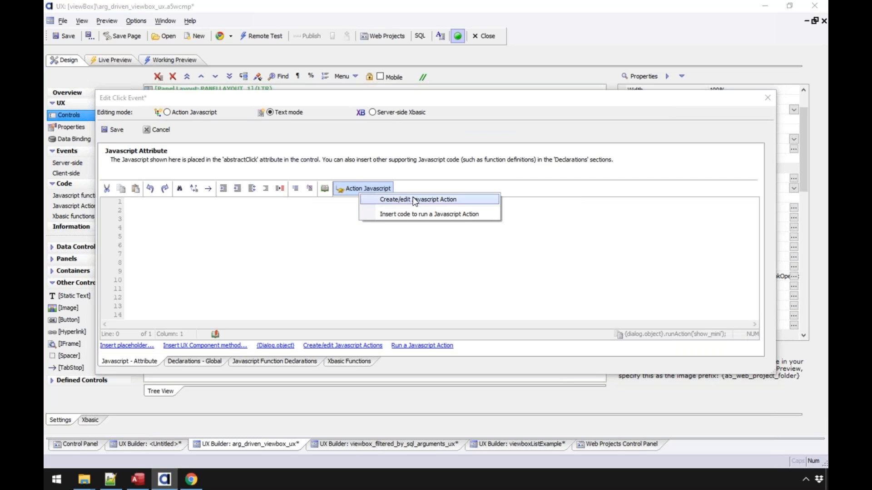
{"action": "left_click", "coordinate": [412, 172]}
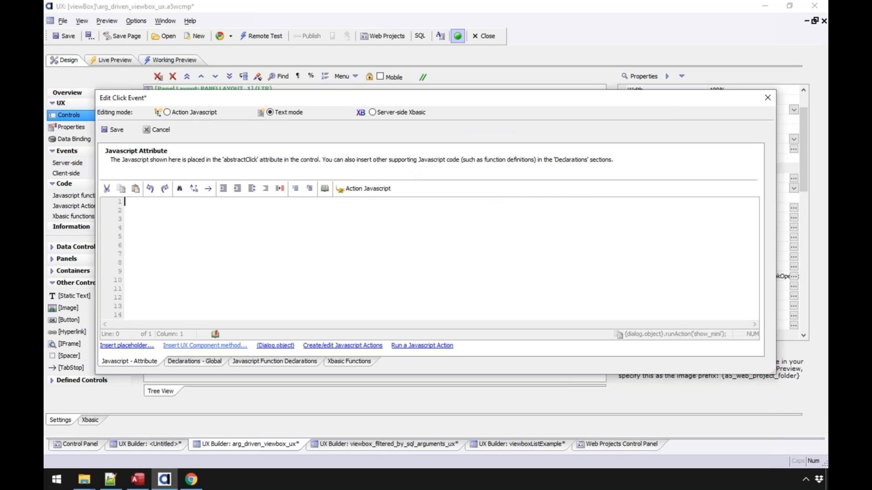
- Filter the UX method list by viewb, read the formViewGetViewBox description, and leave the click event without keeping the edits
{"action": "left_click", "coordinate": [325, 188]}
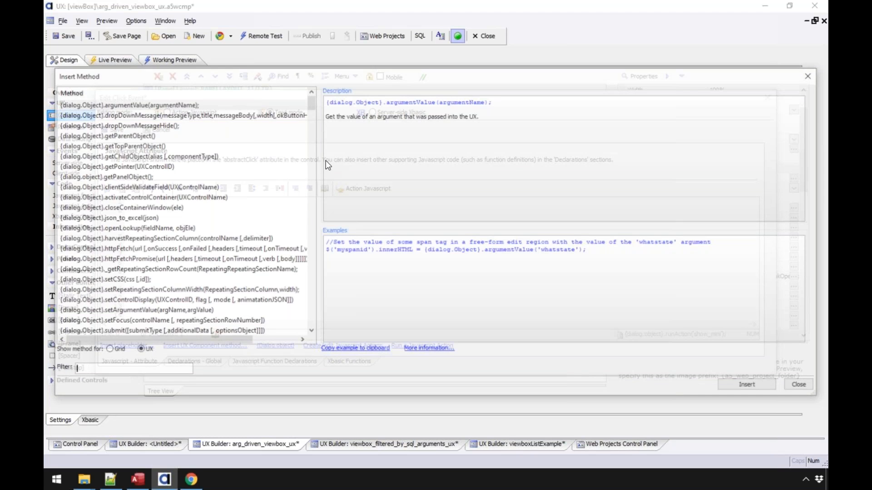
{"action": "type", "text": "veew"}
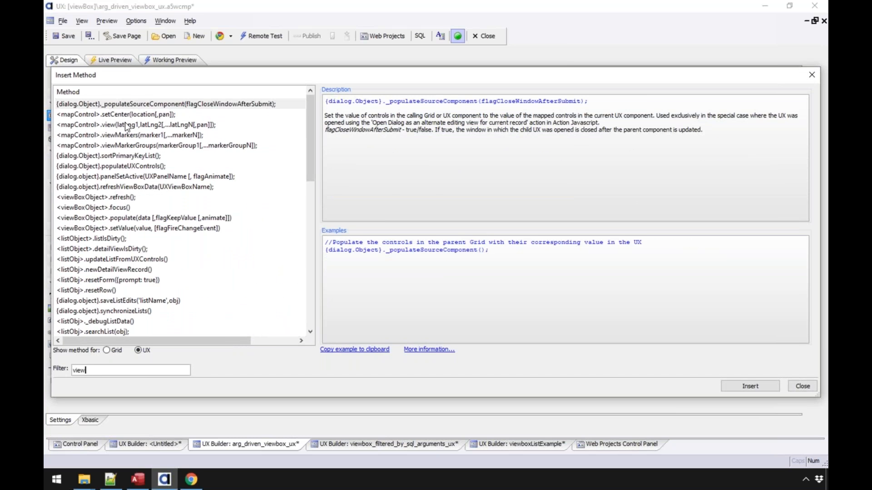
{"action": "type", "text": "wb"}
{"action": "key", "text": "BackSpace"}
{"action": "key", "text": "BackSpace"}
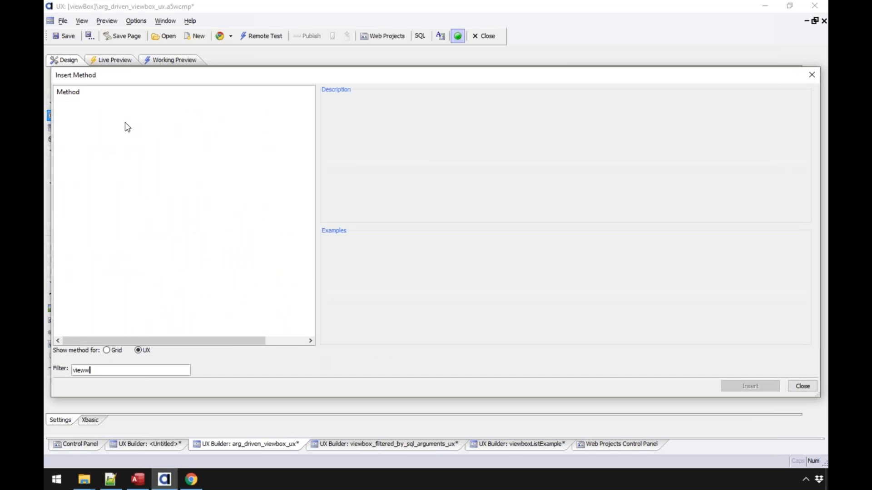
{"action": "type", "text": "b"}
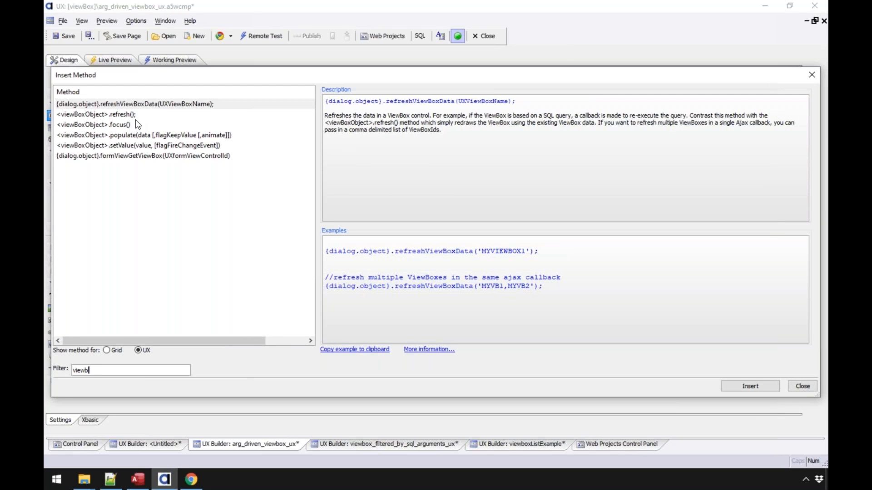
{"action": "left_click", "coordinate": [139, 160]}
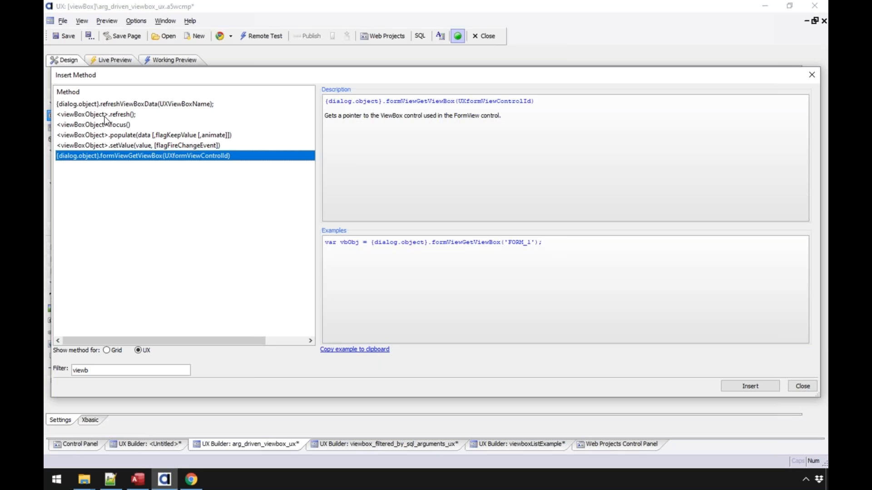
{"action": "left_click", "coordinate": [803, 385]}
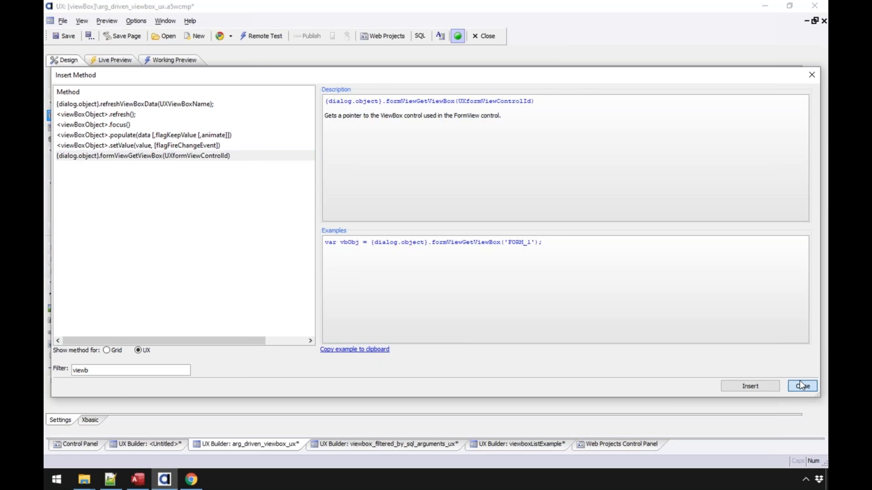
{"action": "left_click", "coordinate": [157, 130]}
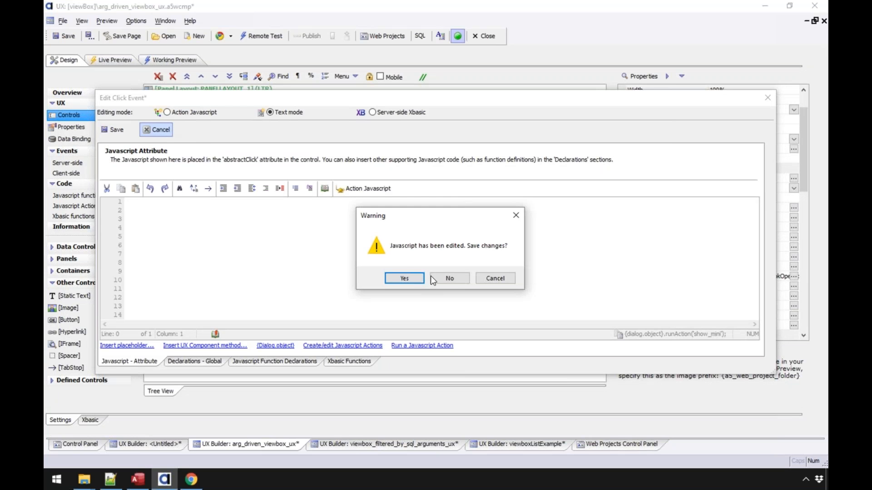
{"action": "left_click", "coordinate": [420, 275]}
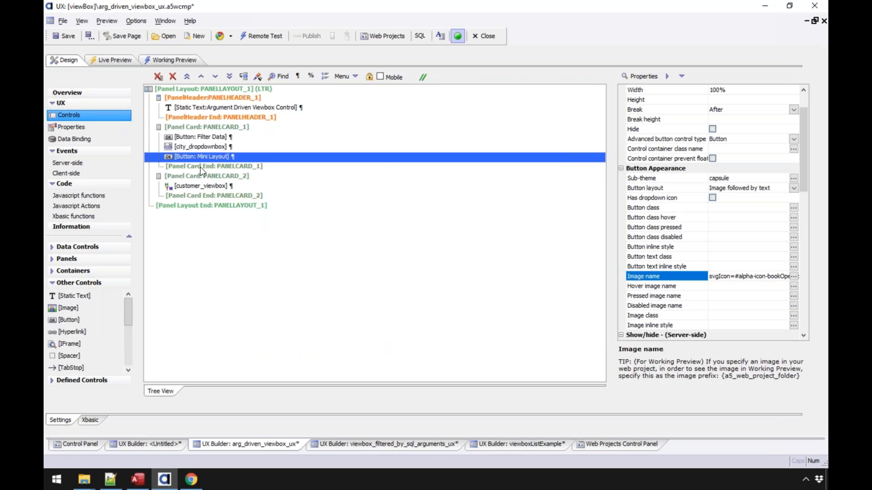
- Add a TextBox control named view below the Mini Layout button
{"action": "left_click", "coordinate": [92, 246]}
{"action": "double_click", "coordinate": [93, 261]}
{"action": "type", "text": "view"}
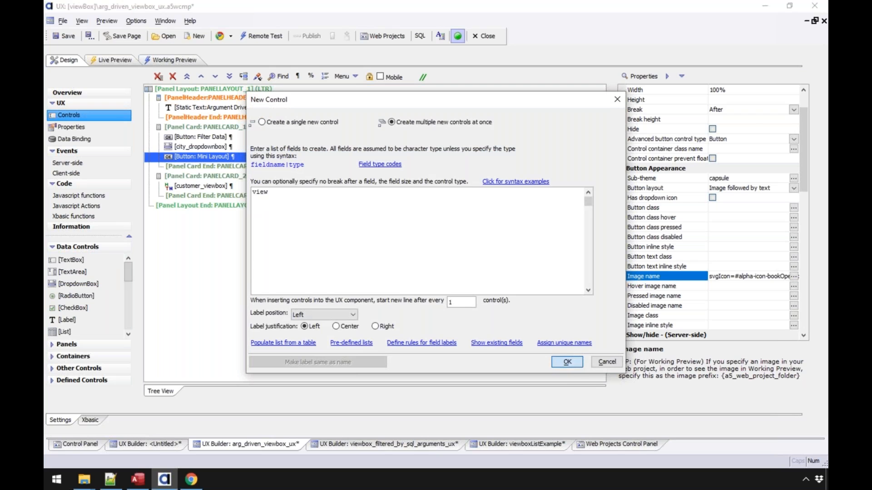
{"action": "left_click", "coordinate": [577, 363]}
- Set the view text box's default value to default
{"action": "scroll", "coordinate": [800, 111], "scroll_direction": "up", "scroll_amount": 5}
{"action": "left_click", "coordinate": [736, 139]}
{"action": "type", "text": "default"}
{"action": "key", "text": "Return"}
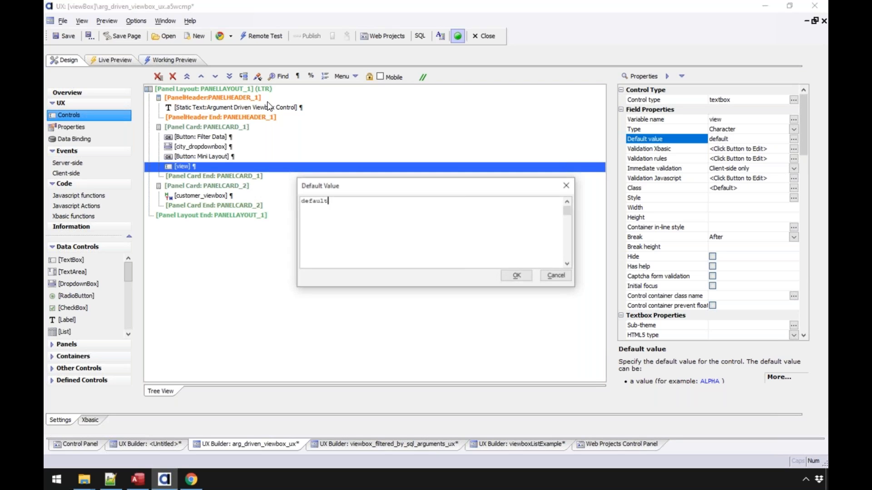
{"action": "left_click", "coordinate": [516, 275]}
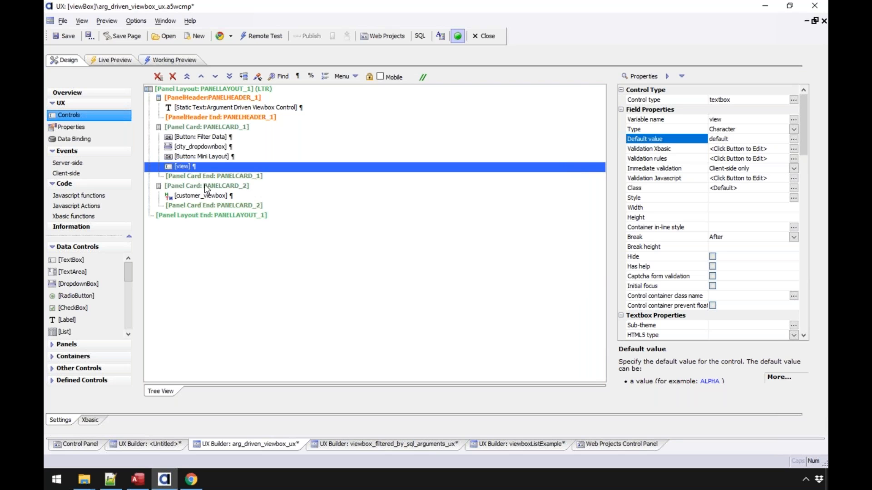
- Open the Mini Layout button's click event and convert its Run Action to text mode Javascript
{"action": "double_click", "coordinate": [189, 158]}
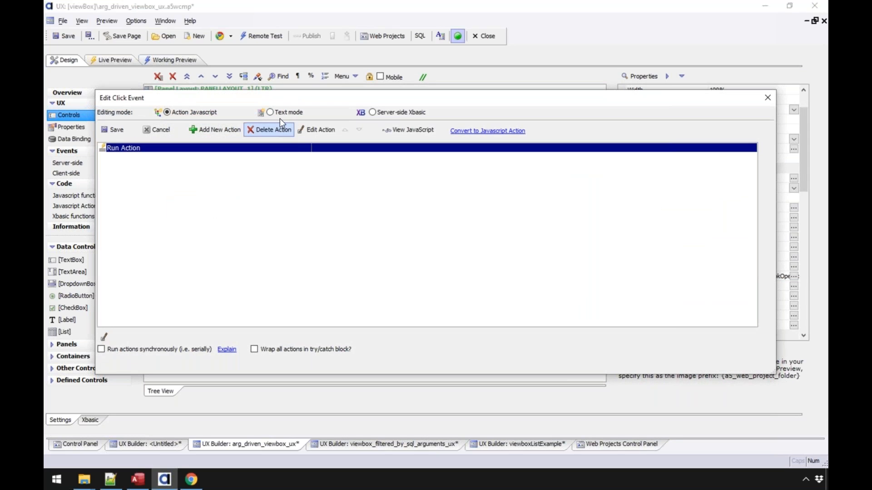
{"action": "left_click", "coordinate": [280, 113]}
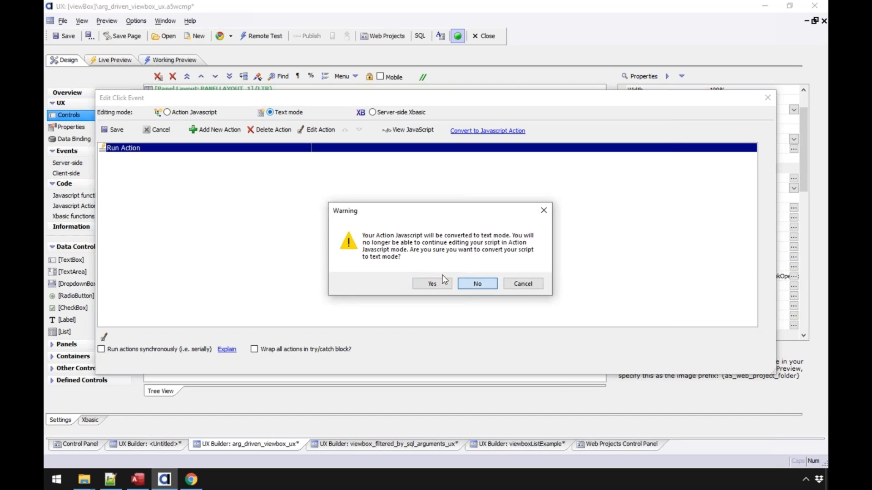
{"action": "left_click", "coordinate": [468, 284]}
{"action": "left_click", "coordinate": [284, 113]}
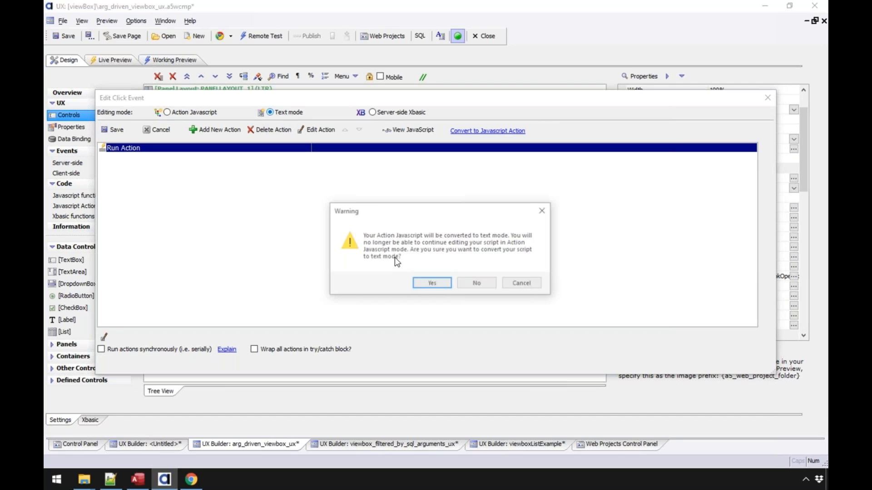
{"action": "left_click", "coordinate": [427, 283]}
- Add a first line above the show_mini call: var current_view = {dialog.object}.getValue('view');
{"action": "left_click_drag", "start_coordinate": [125, 201], "coordinate": [166, 207]}
{"action": "left_click", "coordinate": [133, 202]}
{"action": "key", "text": "Home"}
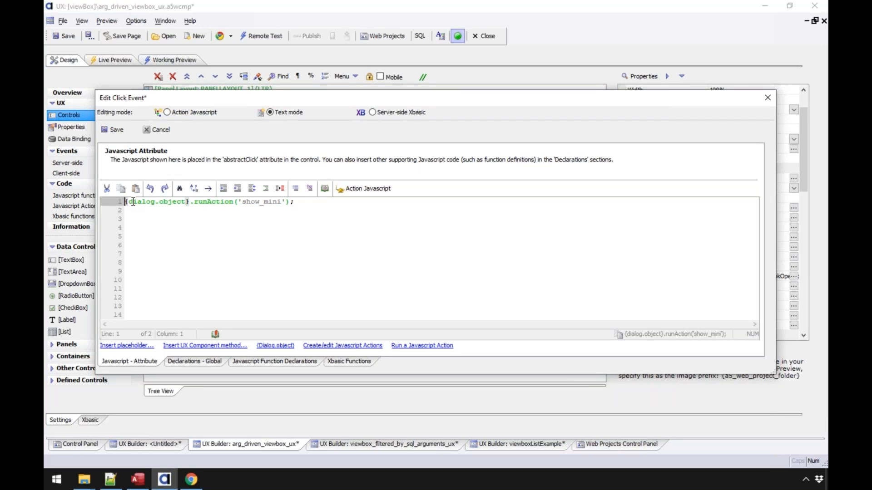
{"action": "key", "text": "Return"}
{"action": "type", "text": "var current_view = {d"}
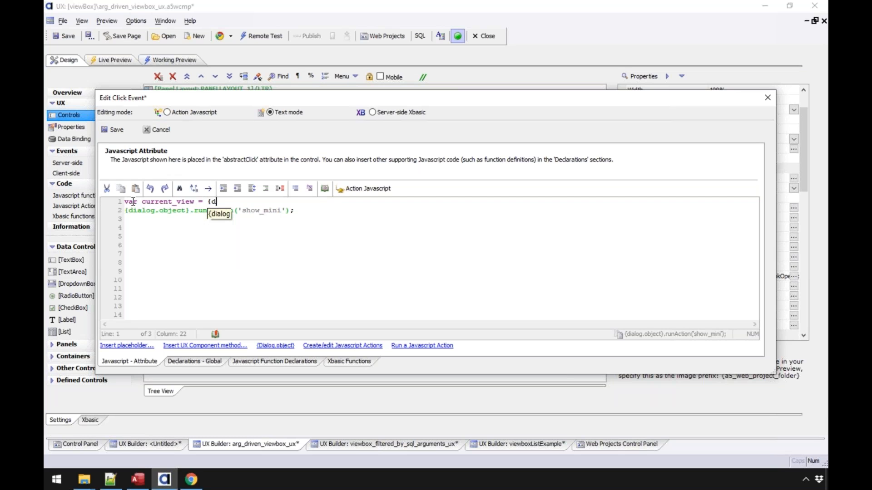
{"action": "type", "text": "ialog.object}.gg"}
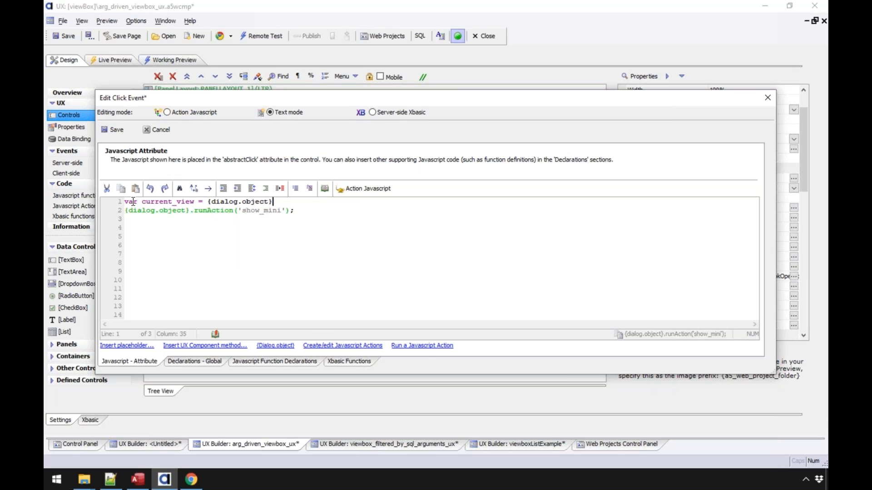
{"action": "key", "text": "BackSpace"}
{"action": "type", "text": "etValue()"}
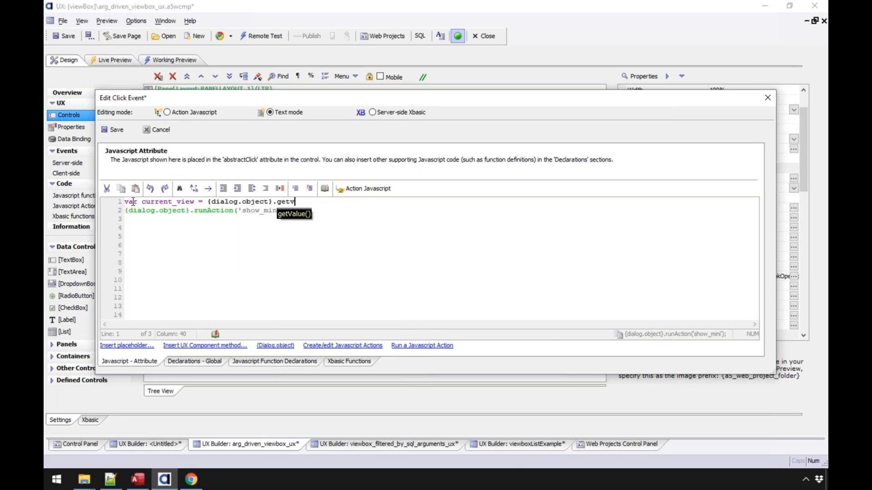
{"action": "right_click", "coordinate": [300, 216]}
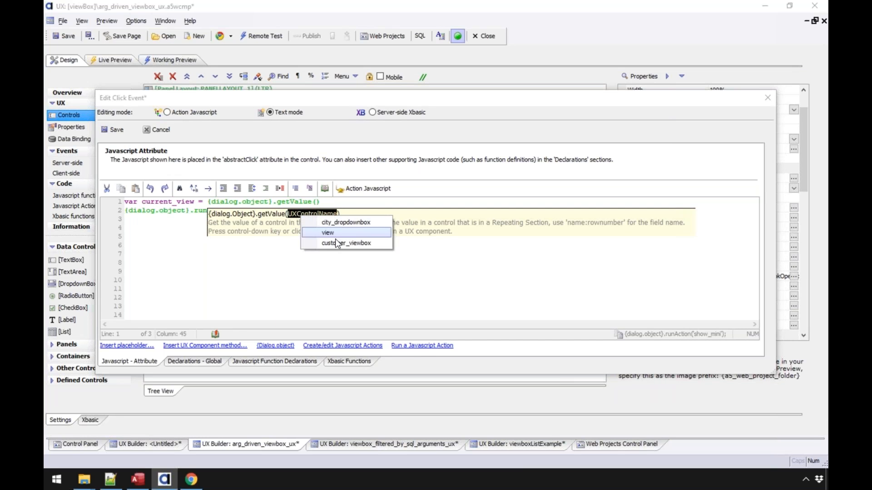
{"action": "left_click", "coordinate": [334, 233]}
{"action": "left_click", "coordinate": [375, 203]}
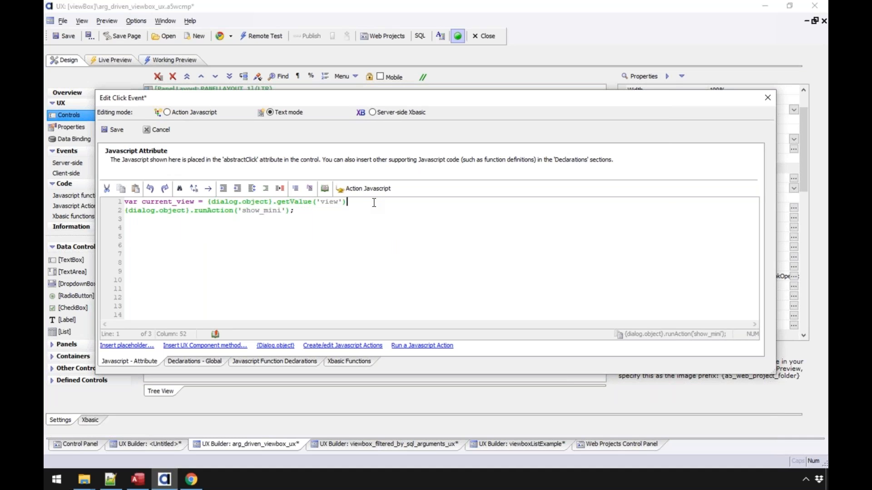
{"action": "type", "text": ";"}
- Add an empty block opening with if (current_view = 'default') { and closing with a brace, above the show_mini call
{"action": "key", "text": "Return"}
{"action": "key", "text": "Return"}
{"action": "type", "text": "if"}
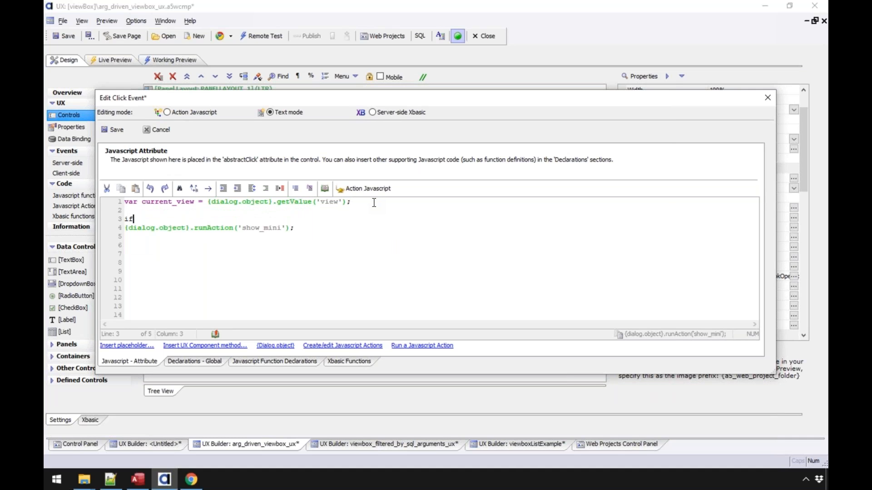
{"action": "type", "text": " (c"}
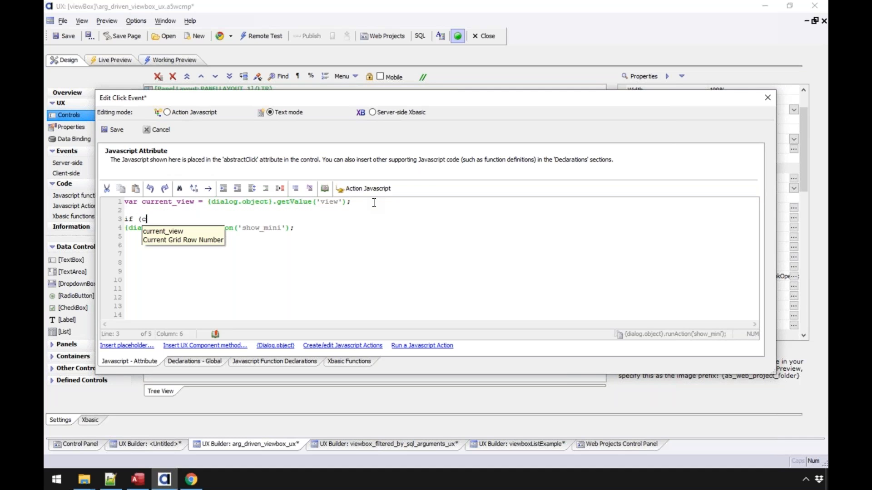
{"action": "type", "text": "urrent_view "}
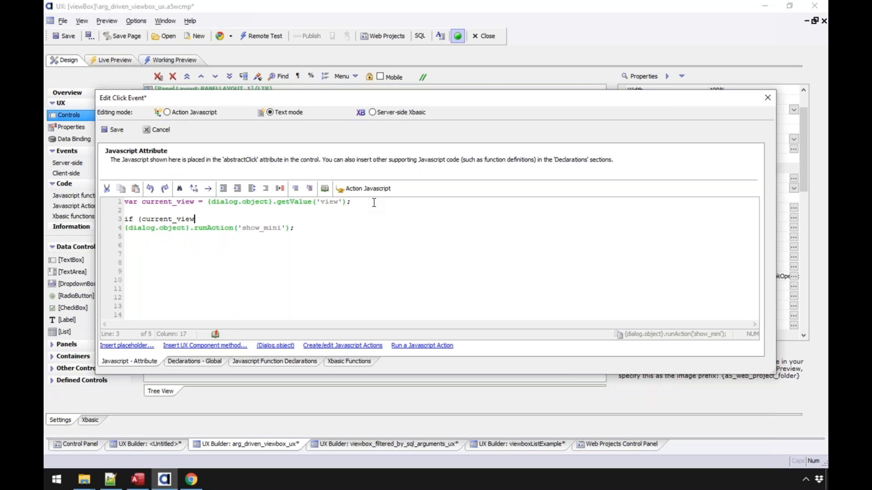
{"action": "type", "text": "= 'default') {"}
{"action": "key", "text": "Escape"}
{"action": "key", "text": "Return"}
{"action": "key", "text": "Return"}
{"action": "key", "text": "Return"}
{"action": "type", "text": "}"}
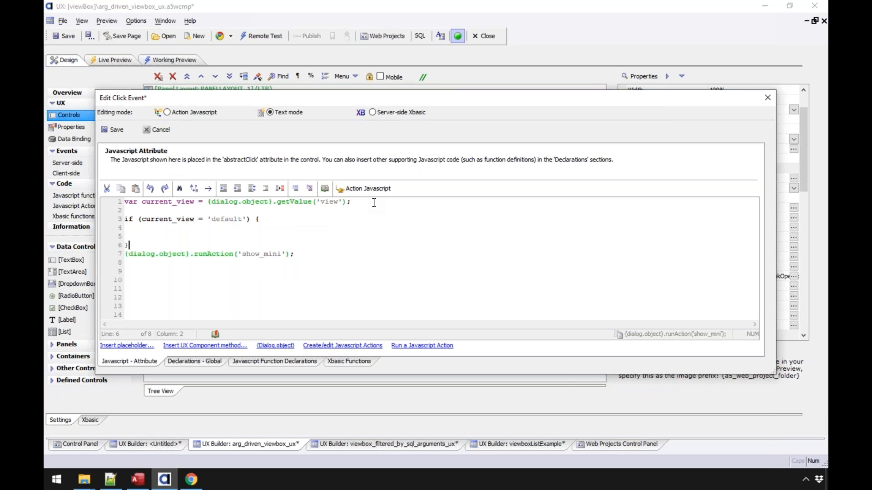
- Insert a closing brace for the if block followed by an else line and another closing brace
{"action": "left_click", "coordinate": [269, 220]}
{"action": "key", "text": "Return"}
{"action": "key", "text": "Return"}
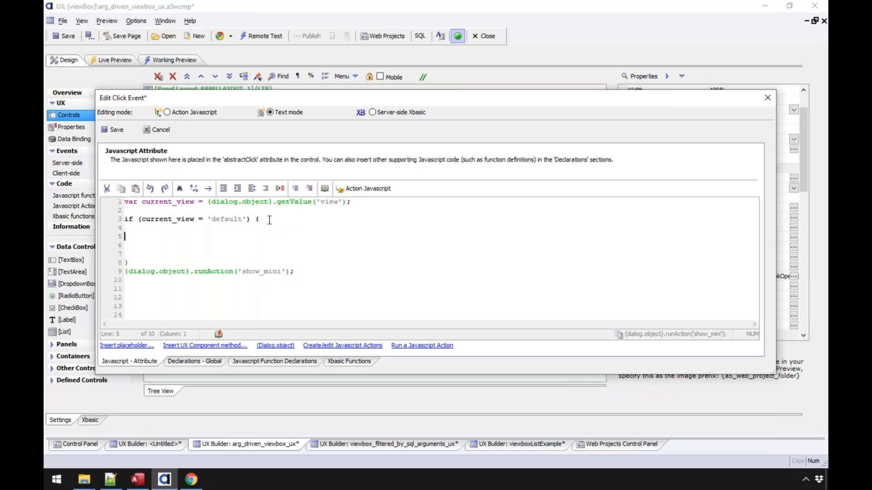
{"action": "type", "text": "}"}
{"action": "key", "text": "Return"}
{"action": "type", "text": "lse"}
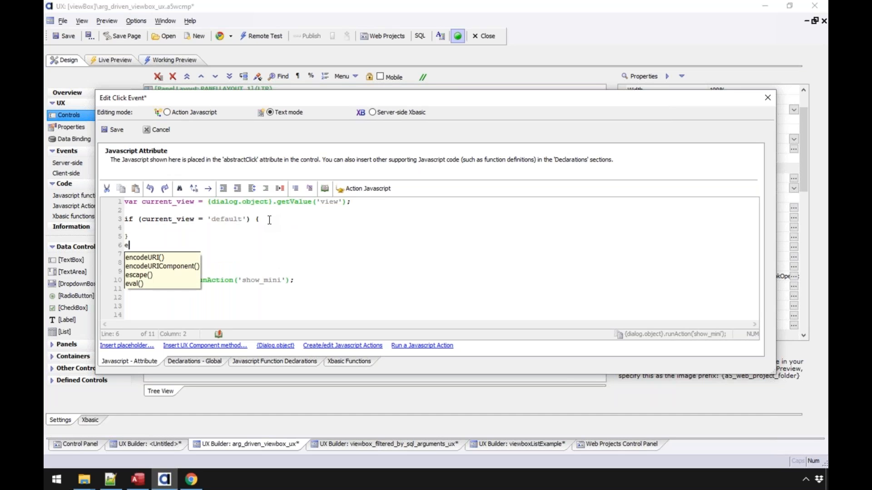
{"action": "key", "text": "Return"}
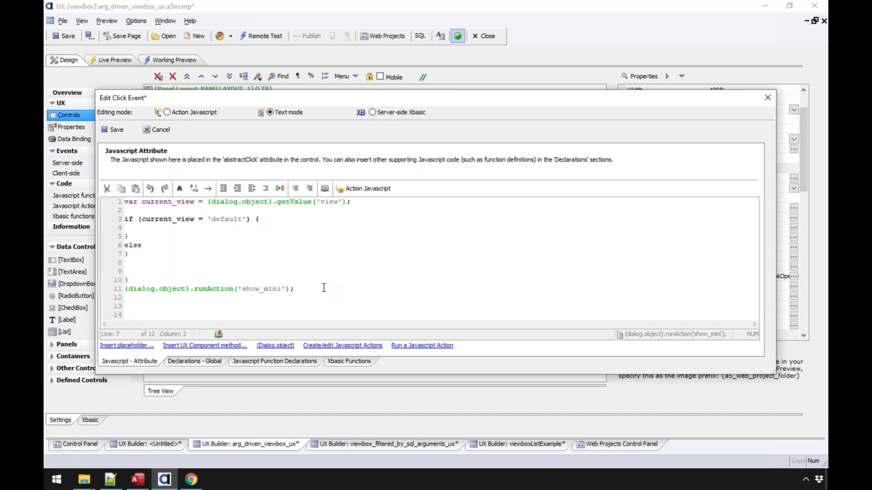
- Move the runAction('show_mini') line into the if block, and indent both it and the else line
{"action": "left_click_drag", "start_coordinate": [295, 289], "coordinate": [124, 290]}
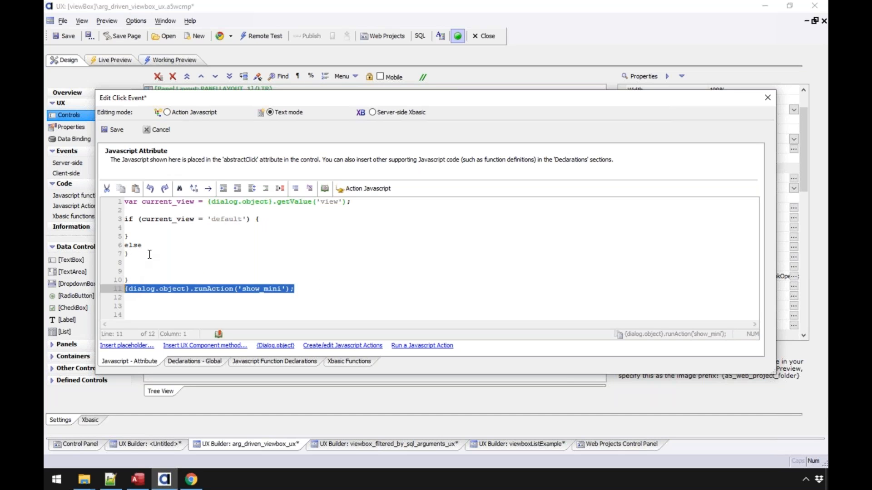
{"action": "key", "text": "ctrl+x"}
{"action": "left_click", "coordinate": [146, 228]}
{"action": "key", "text": "ctrl+v"}
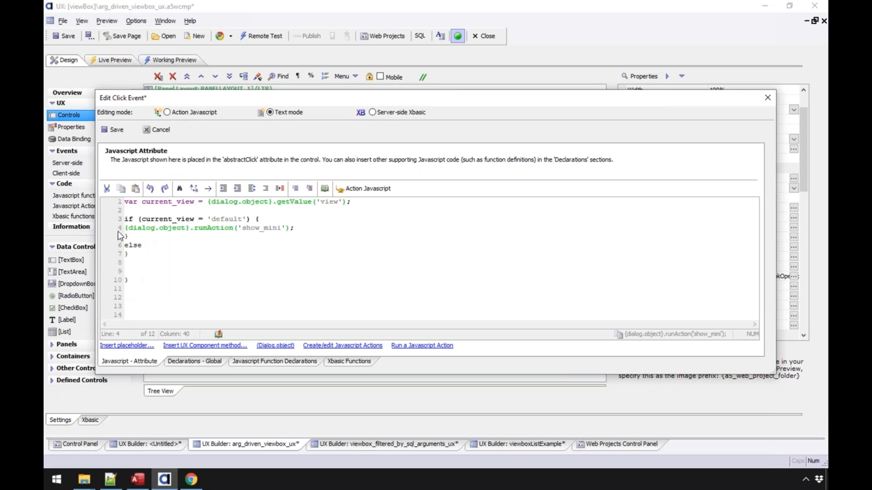
{"action": "key", "text": "Home"}
{"action": "key", "text": "Tab"}
{"action": "left_click", "coordinate": [127, 245]}
{"action": "key", "text": "Tab"}
- Copy the runAction line into the else section, change its action to show_default, and remove the blank line after it
{"action": "left_click", "coordinate": [104, 232]}
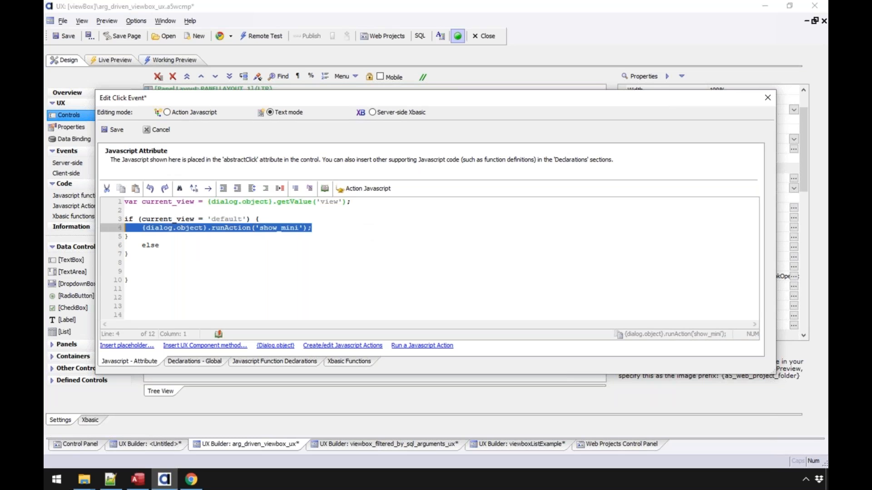
{"action": "left_click", "coordinate": [142, 264]}
{"action": "key", "text": "ctrl+v"}
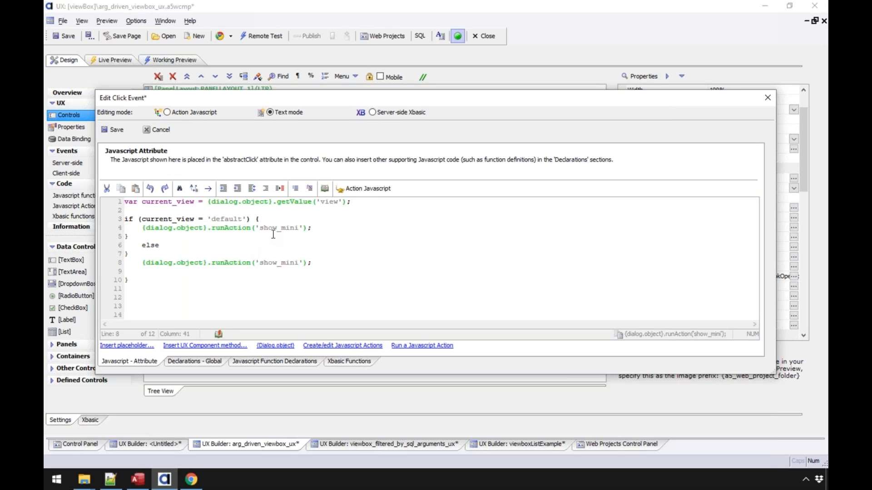
{"action": "double_click", "coordinate": [285, 263]}
{"action": "type", "text": "deffault"}
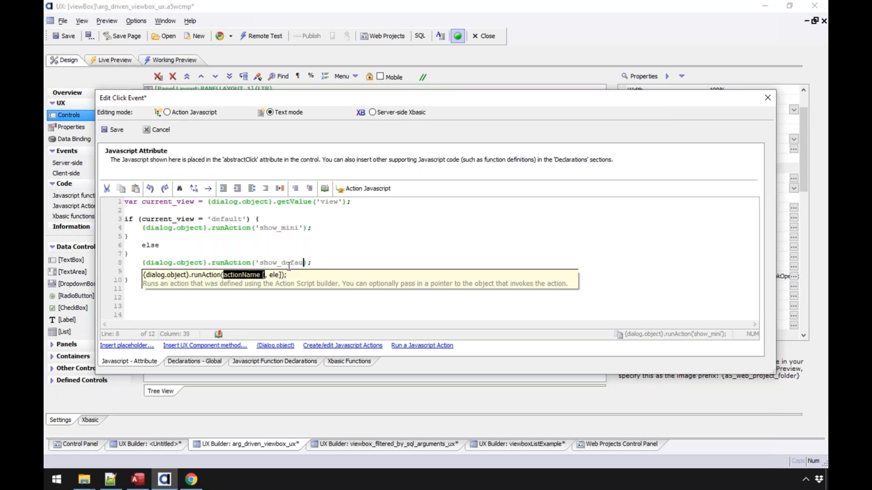
{"action": "left_click", "coordinate": [133, 269]}
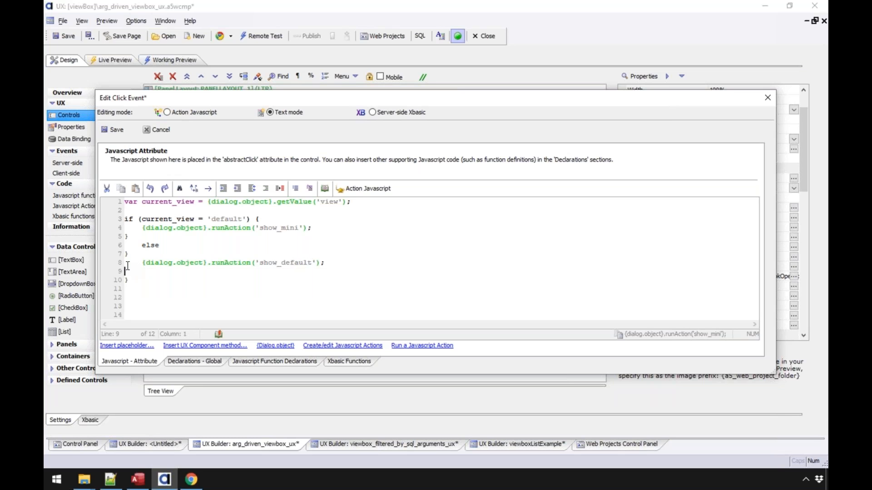
{"action": "key", "text": "BackSpace"}
- Add {dialog.object}.setValue('view','mini'); below the show_mini call in the if block
{"action": "left_click_drag", "start_coordinate": [233, 102], "coordinate": [381, 93]}
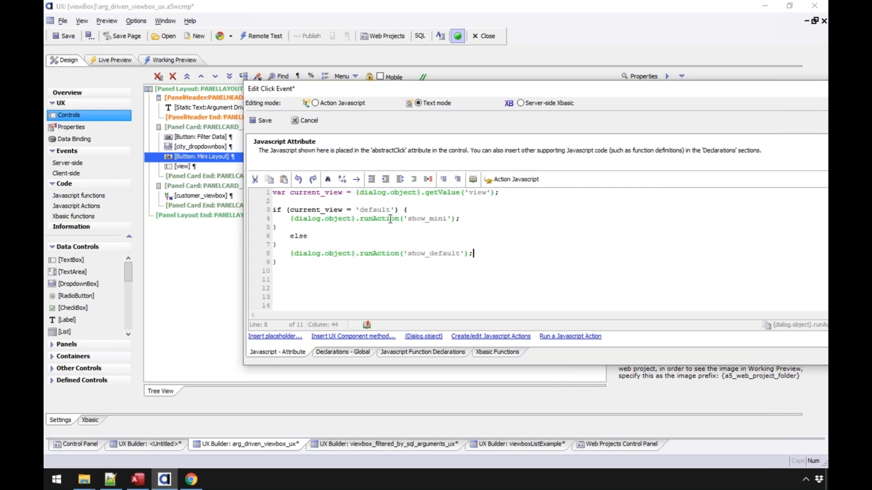
{"action": "left_click", "coordinate": [469, 218]}
{"action": "key", "text": "Return"}
{"action": "type", "text": "{d"}
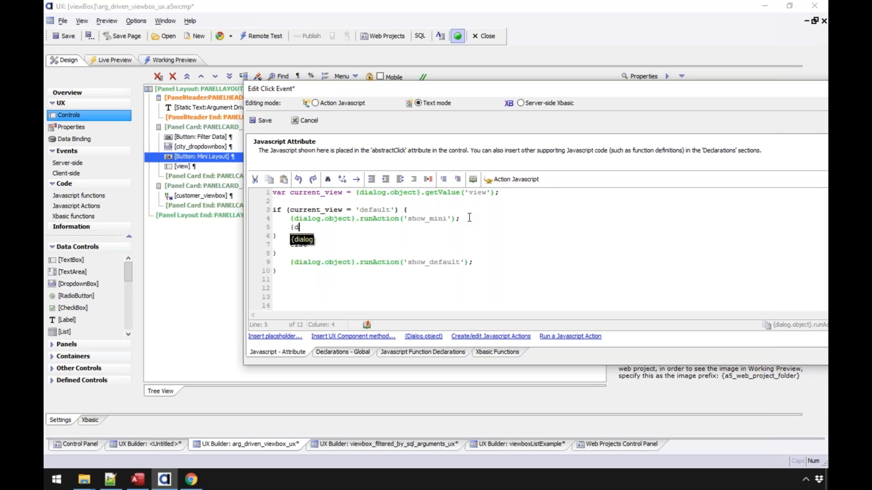
{"action": "type", "text": "ialog.ob"}
{"action": "key", "text": "Return"}
{"action": "type", "text": "."}
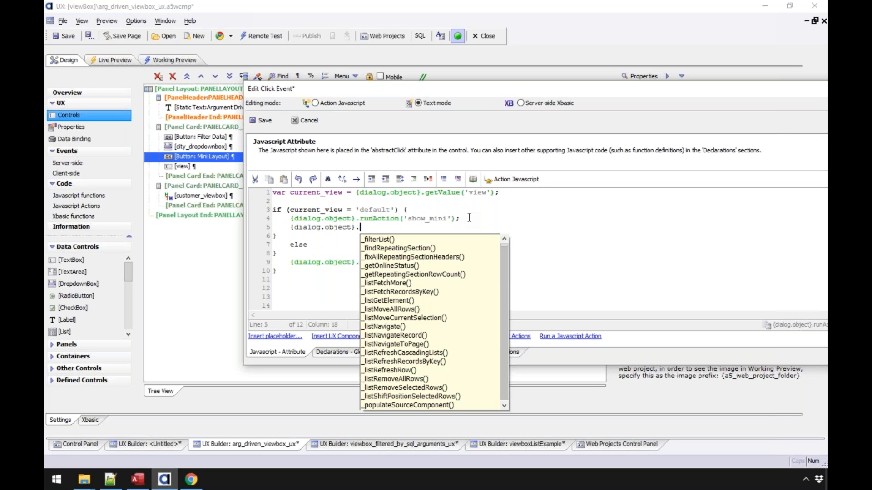
{"action": "type", "text": "setV"}
{"action": "key", "text": "Return"}
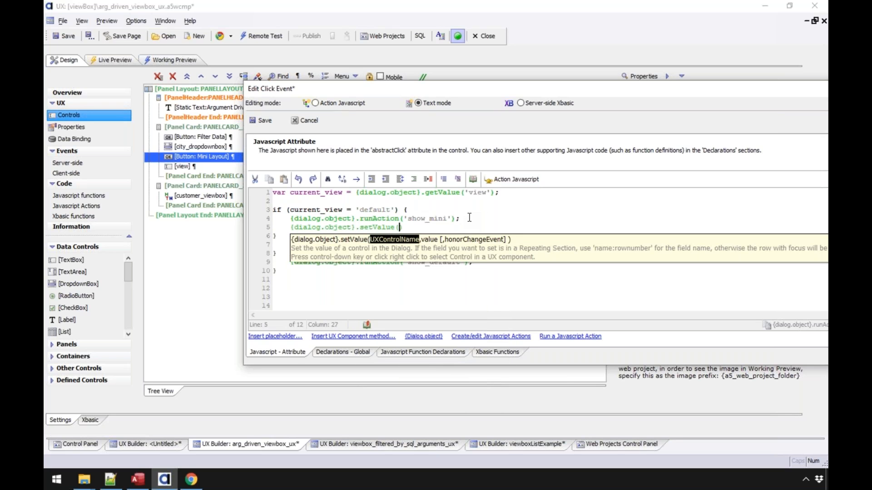
{"action": "type", "text": "'view'"}
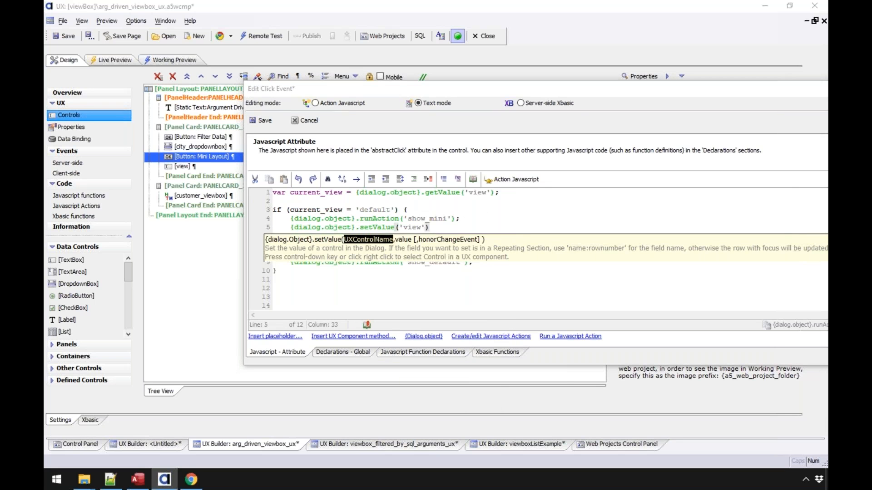
{"action": "left_click", "coordinate": [424, 227]}
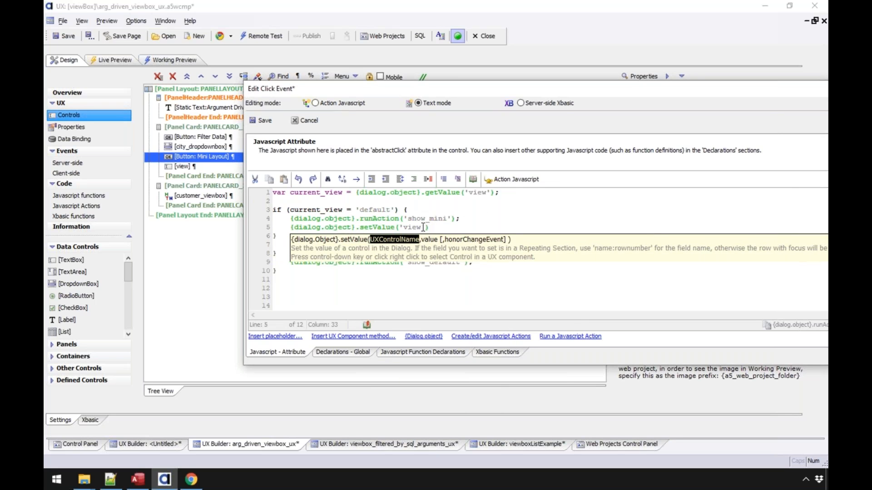
{"action": "type", "text": ",'mini'"}
{"action": "left_click", "coordinate": [412, 218]}
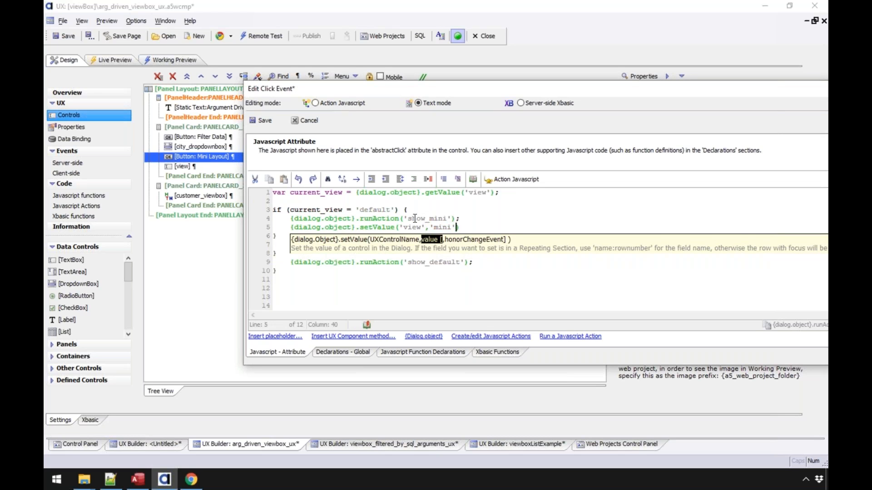
{"action": "type", "text": ";"}
- Copy the setValue line below the show_default call, change its value to 'default', and align its indentation
{"action": "triple_click", "coordinate": [474, 225]}
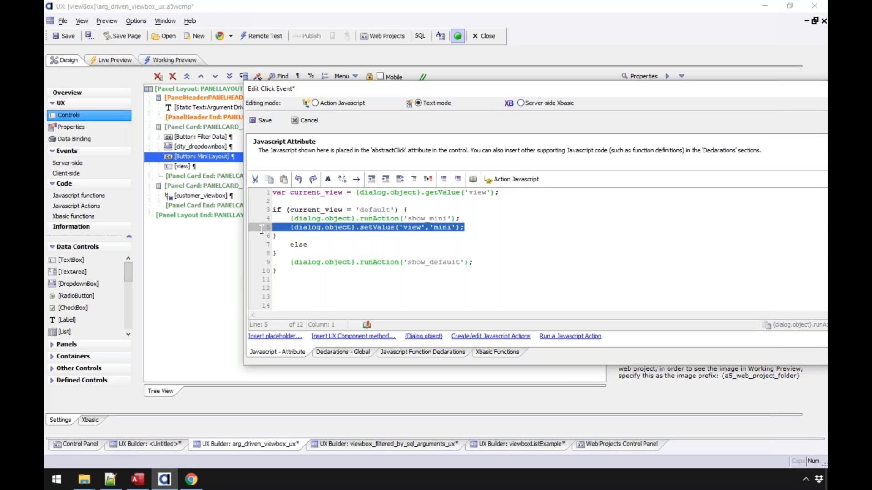
{"action": "key", "text": "ctrl+c"}
{"action": "left_click", "coordinate": [474, 262]}
{"action": "key", "text": "Return"}
{"action": "key", "text": "ctrl+v"}
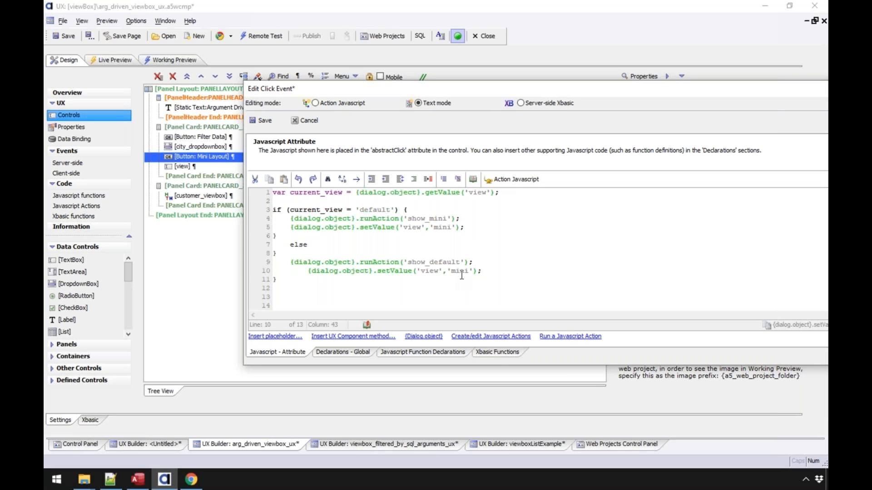
{"action": "left_click_drag", "start_coordinate": [469, 272], "coordinate": [450, 271]}
{"action": "type", "text": "deault"}
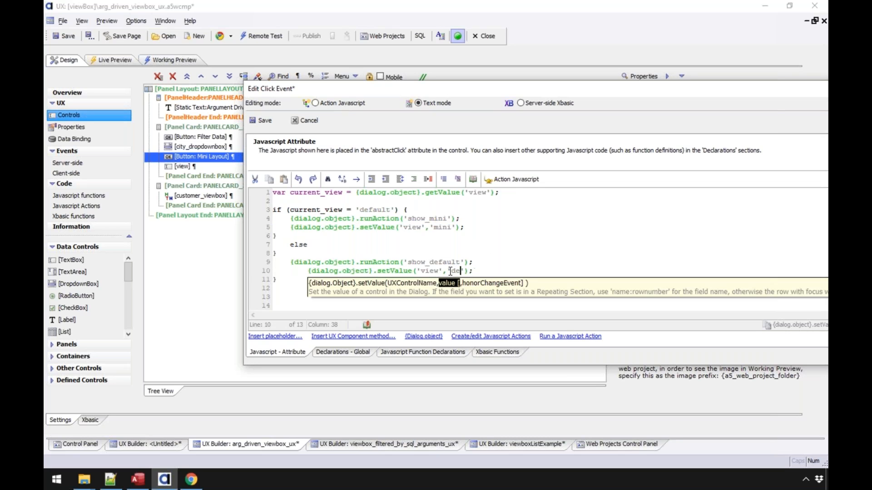
{"action": "key", "text": "Left"}
{"action": "key", "text": "Left"}
{"action": "key", "text": "Left"}
{"action": "key", "text": "Left"}
{"action": "type", "text": "f"}
{"action": "key", "text": "End"}
{"action": "left_click", "coordinate": [307, 272]}
{"action": "key", "text": "BackSpace"}
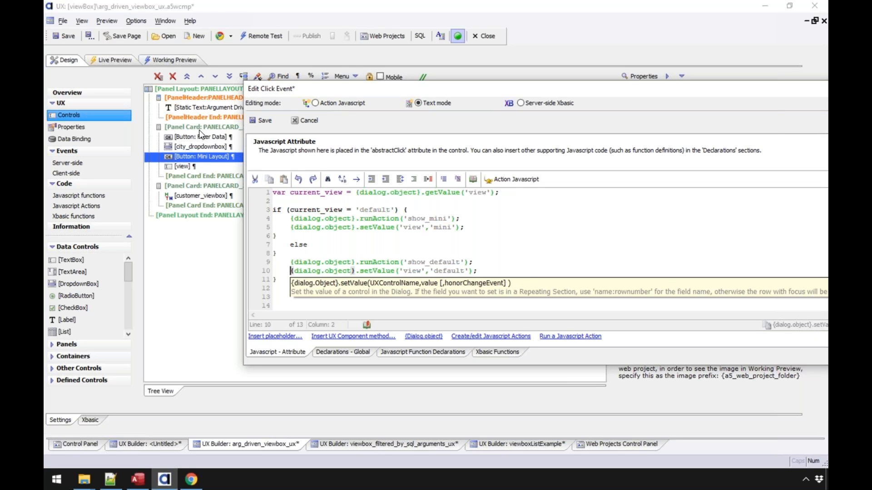
- Try to save the click event code, and retry after adding if to the else line
{"action": "left_click", "coordinate": [356, 234]}
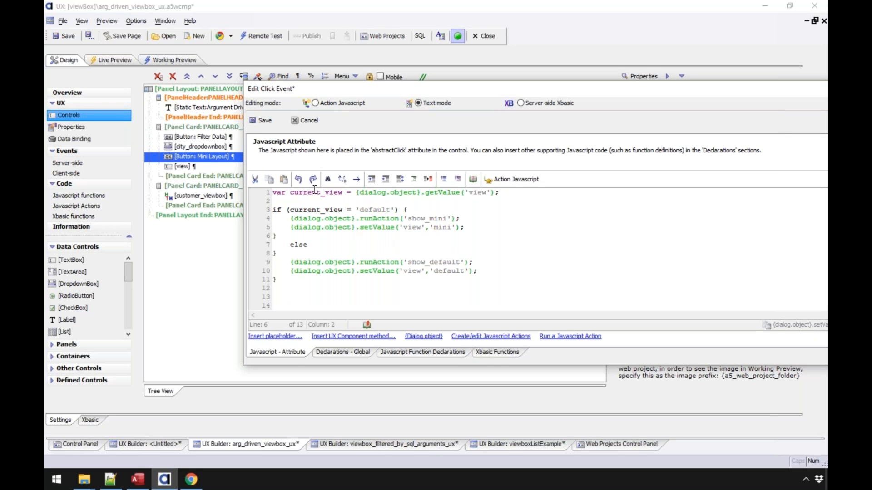
{"action": "left_click", "coordinate": [265, 121]}
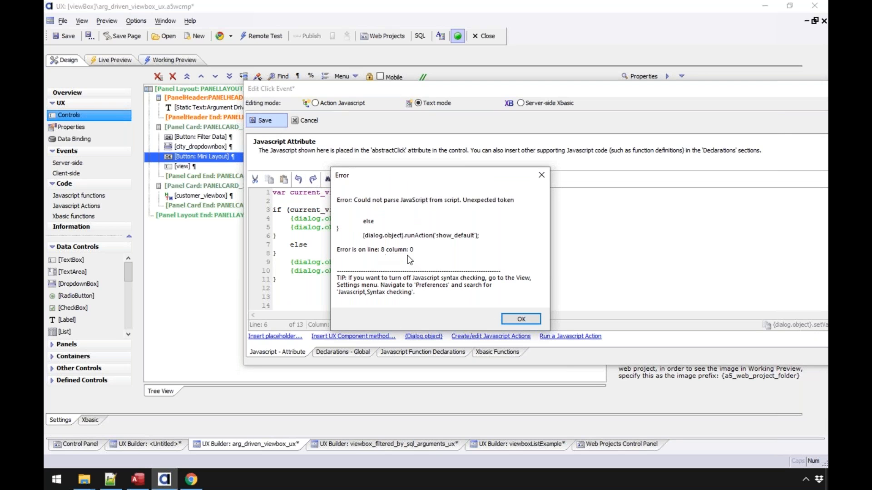
{"action": "left_click", "coordinate": [508, 319]}
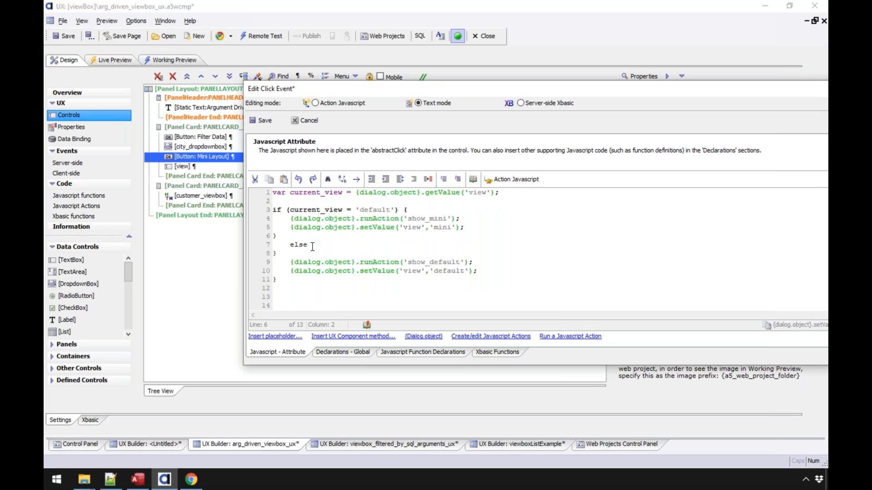
{"action": "type", "text": "if"}
{"action": "left_click", "coordinate": [264, 119]}
{"action": "left_click", "coordinate": [520, 319]}
- Switch to Chrome and search the web for javascript if else in a new tab
{"action": "left_click", "coordinate": [190, 479]}
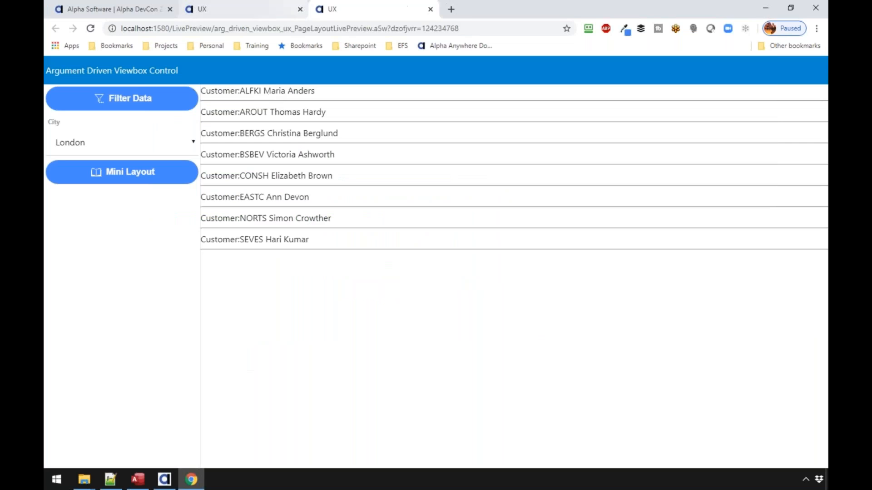
{"action": "left_click", "coordinate": [451, 9]}
{"action": "type", "text": "j"}
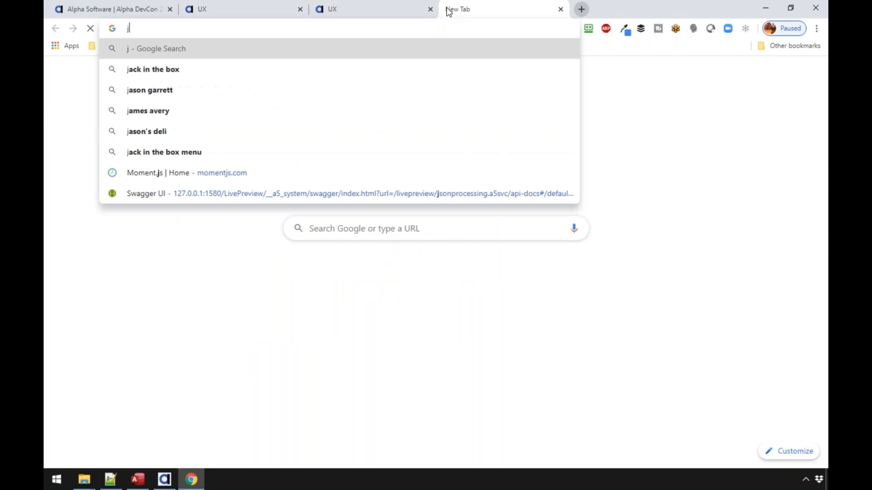
{"action": "type", "text": "avascript "}
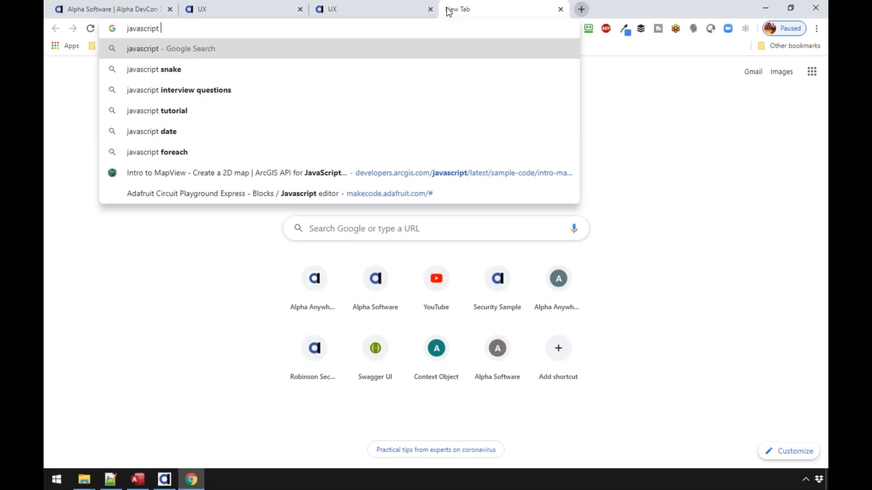
{"action": "type", "text": "if else"}
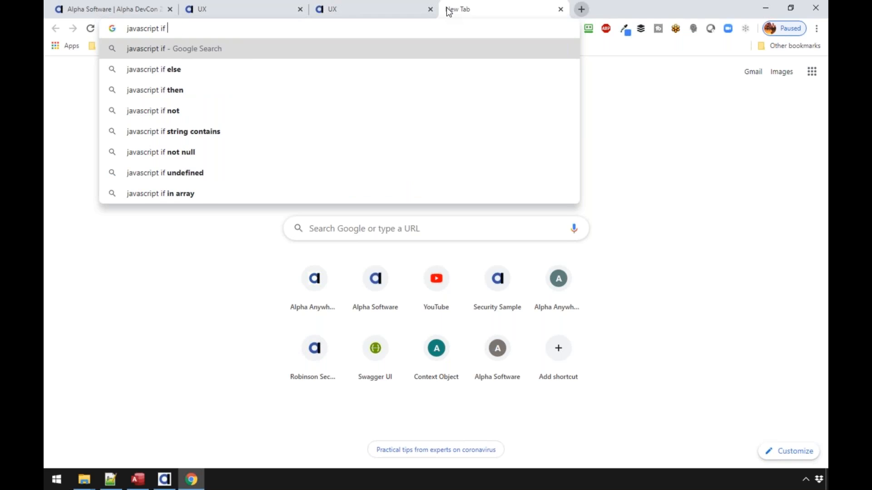
{"action": "key", "text": "Return"}
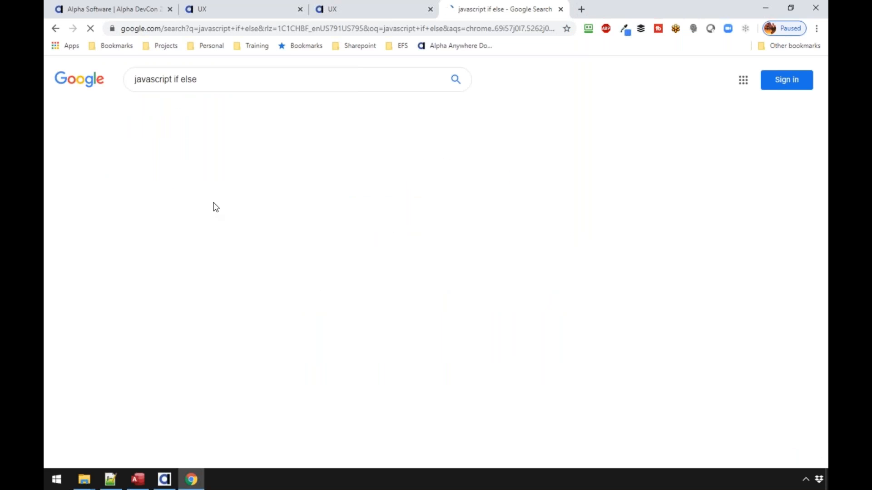
- Open the W3Schools JavaScript if/else page and examine the syntax and example of the else statement
{"action": "left_click", "coordinate": [203, 185]}
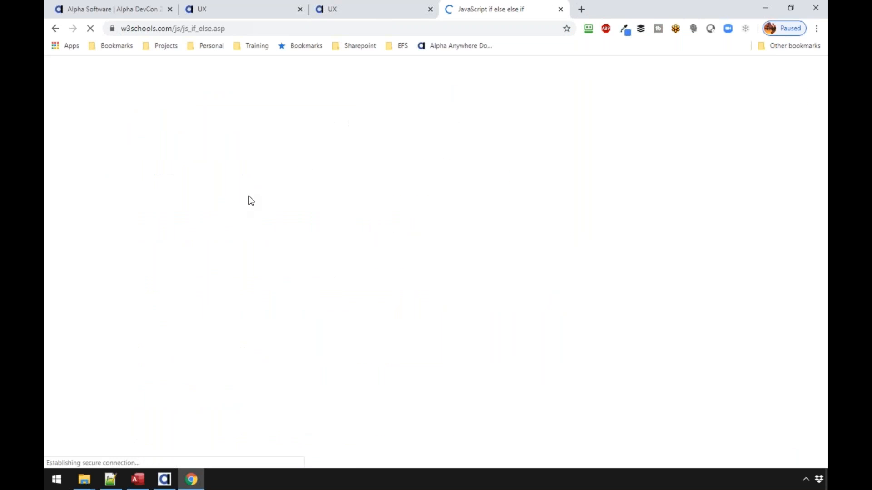
{"action": "scroll", "coordinate": [244, 212], "scroll_direction": "down", "scroll_amount": 12}
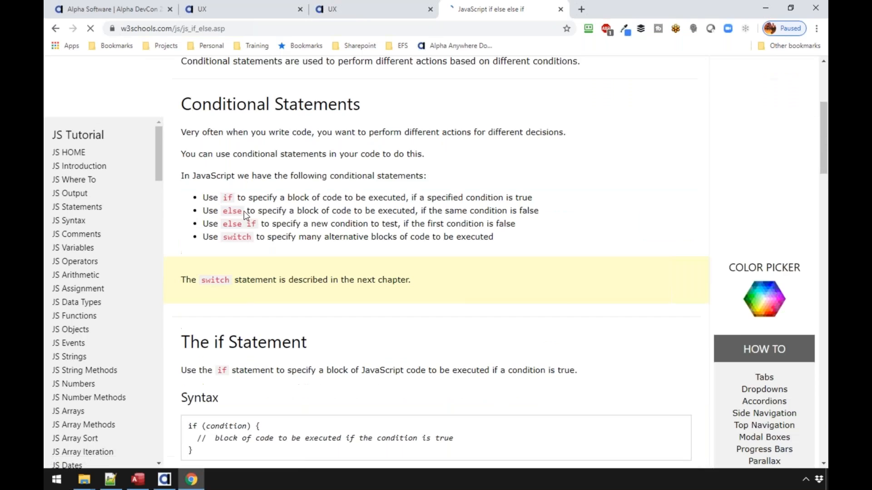
{"action": "scroll", "coordinate": [244, 214], "scroll_direction": "down", "scroll_amount": 10}
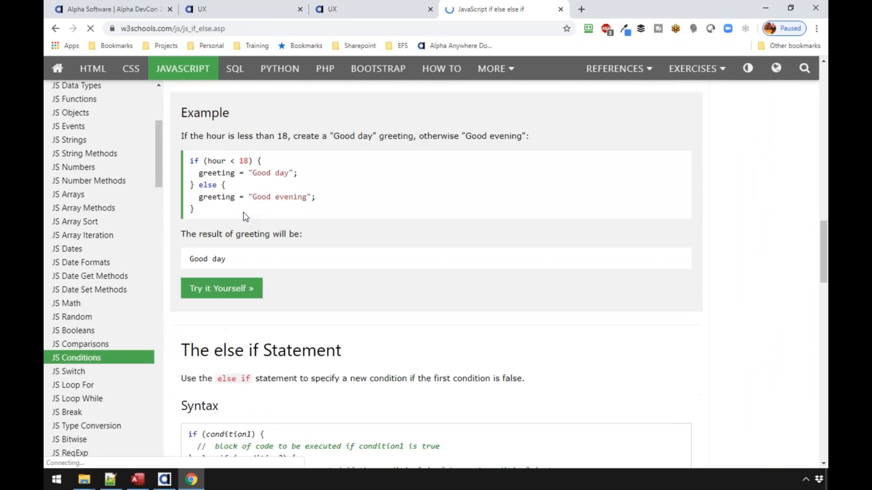
{"action": "scroll", "coordinate": [243, 214], "scroll_direction": "up", "scroll_amount": 2}
{"action": "scroll", "coordinate": [203, 155], "scroll_direction": "up", "scroll_amount": 1}
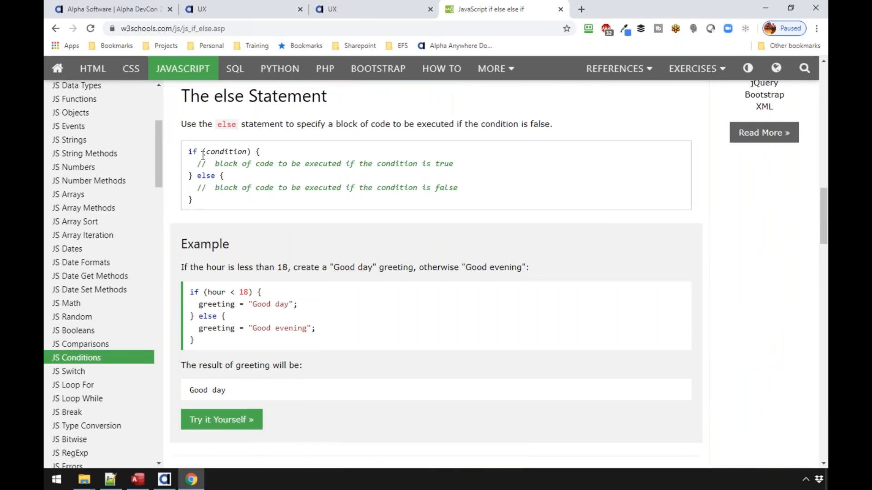
- Back in Alpha Anywhere, change elseif to else, replace the closing brace below it with {, and save the click event code
{"action": "left_click", "coordinate": [164, 480]}
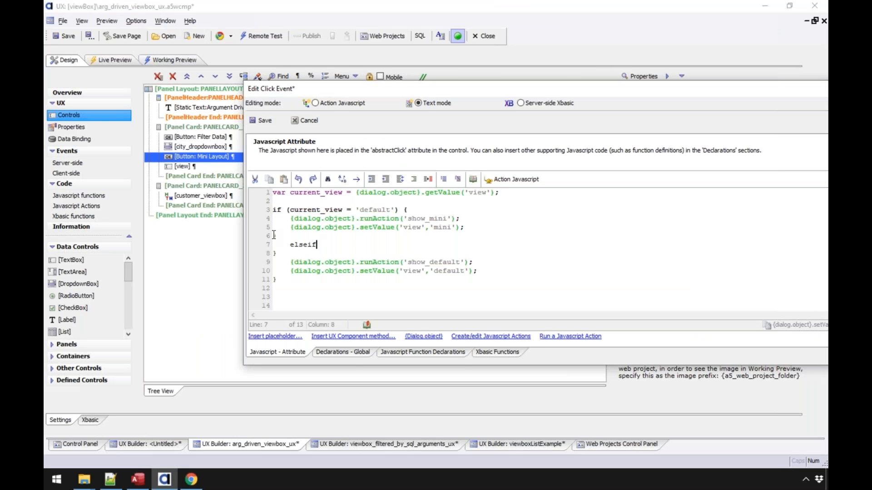
{"action": "key", "text": "BackSpace"}
{"action": "key", "text": "BackSpace"}
{"action": "left_click", "coordinate": [299, 252]}
{"action": "key", "text": "BackSpace"}
{"action": "type", "text": "{"}
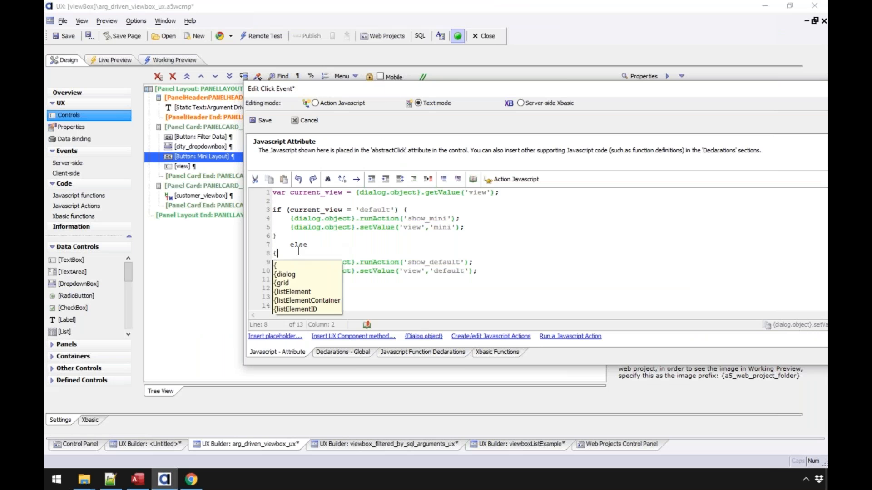
{"action": "left_click", "coordinate": [304, 245]}
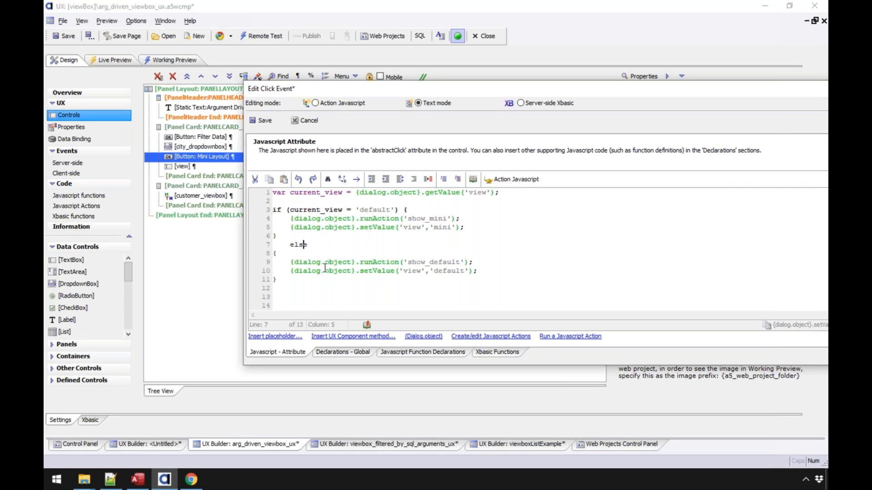
{"action": "left_click", "coordinate": [266, 120]}
- Run the working preview, choose London as the city, and test the Mini Layout button
{"action": "left_click", "coordinate": [179, 60]}
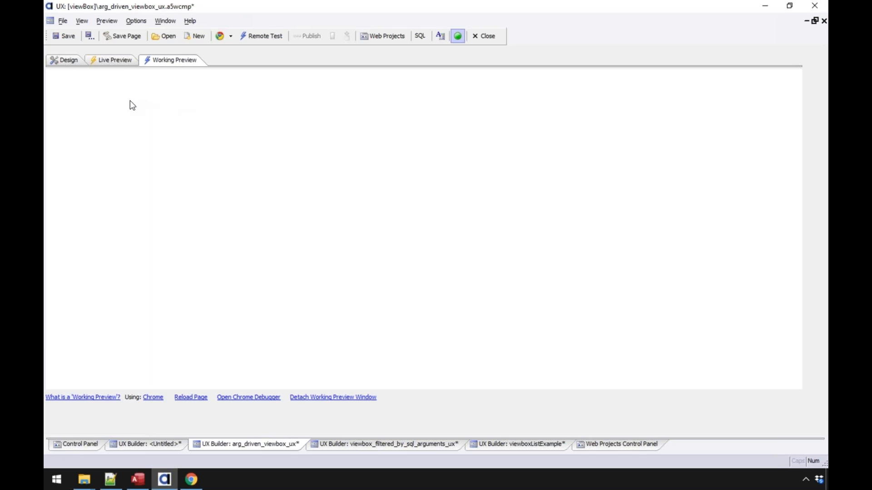
{"action": "left_click", "coordinate": [125, 155]}
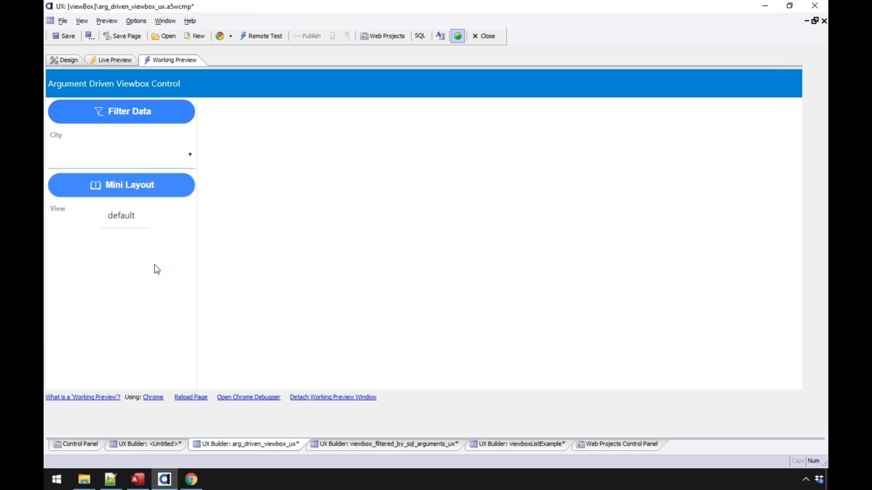
{"action": "scroll", "coordinate": [119, 368], "scroll_direction": "down", "scroll_amount": 6}
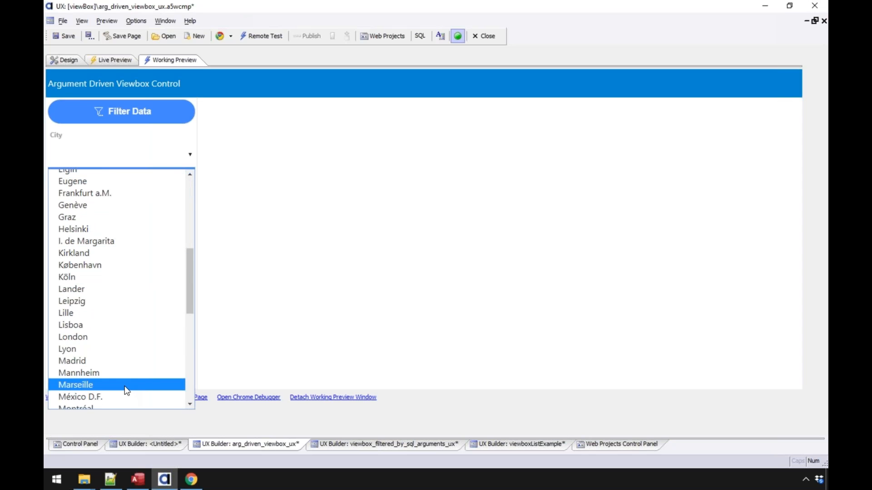
{"action": "scroll", "coordinate": [125, 385], "scroll_direction": "down", "scroll_amount": 3}
{"action": "scroll", "coordinate": [122, 375], "scroll_direction": "up", "scroll_amount": 3}
{"action": "left_click", "coordinate": [92, 222]}
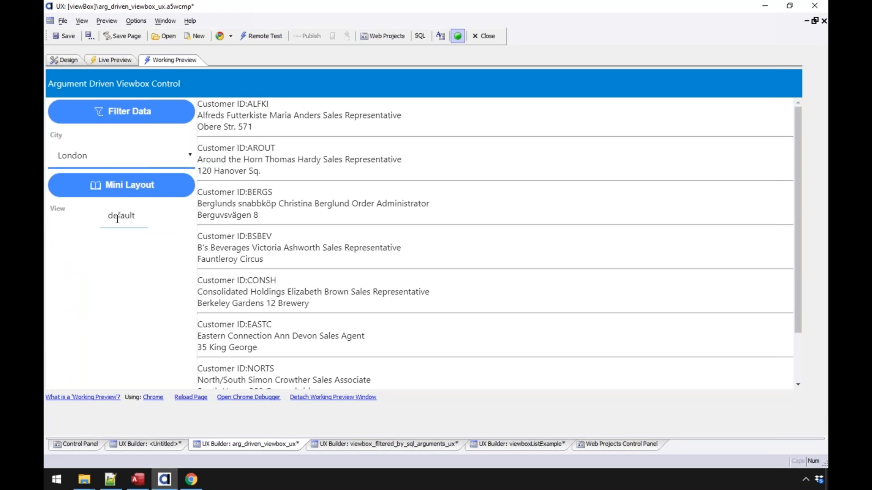
{"action": "left_click", "coordinate": [121, 184]}
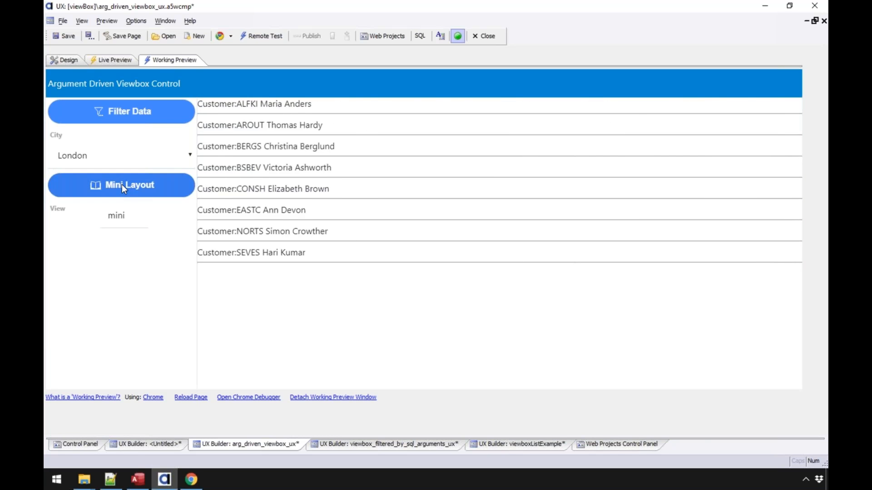
- Return to the design and examine the code of the show_default Javascript action without changing it
{"action": "left_click", "coordinate": [69, 62]}
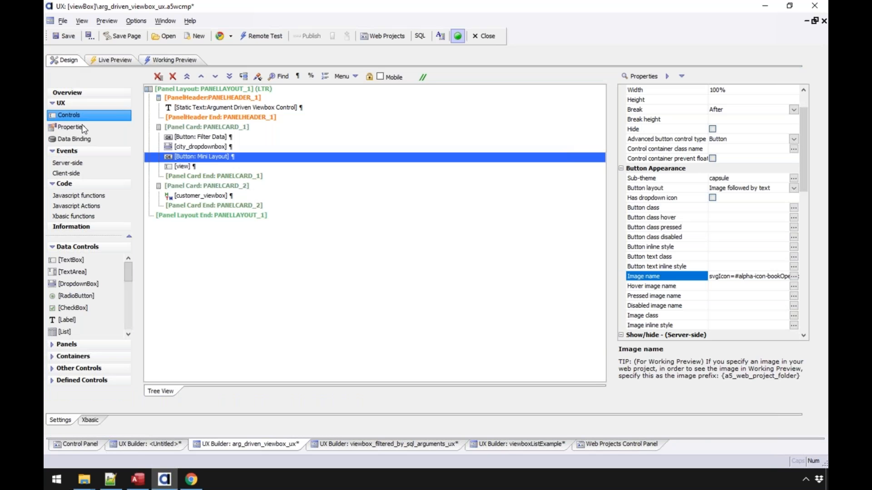
{"action": "left_click", "coordinate": [83, 205]}
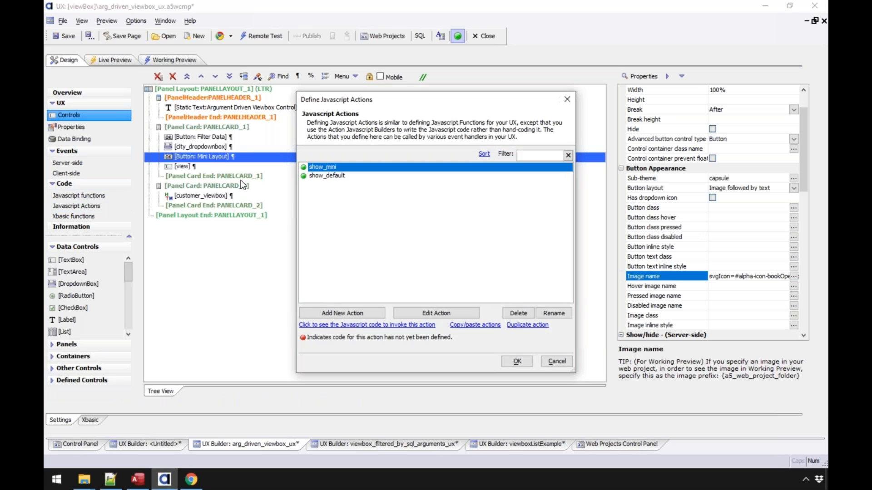
{"action": "double_click", "coordinate": [324, 176]}
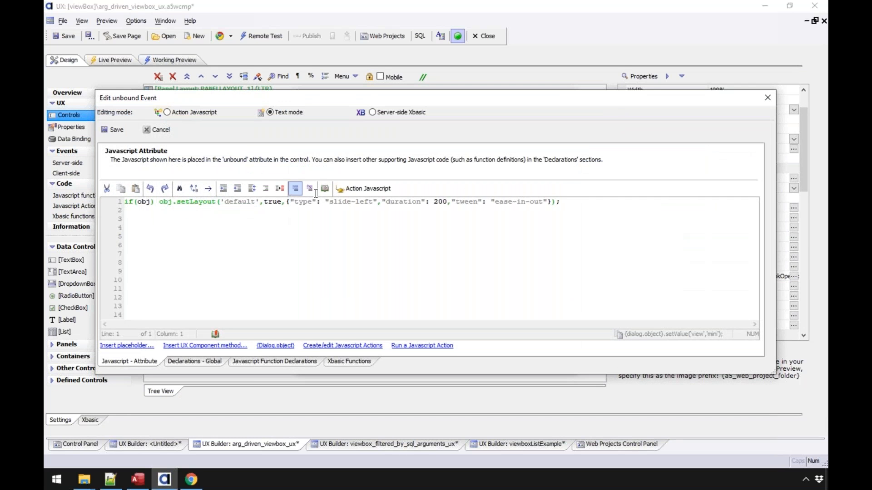
{"action": "left_click", "coordinate": [155, 130]}
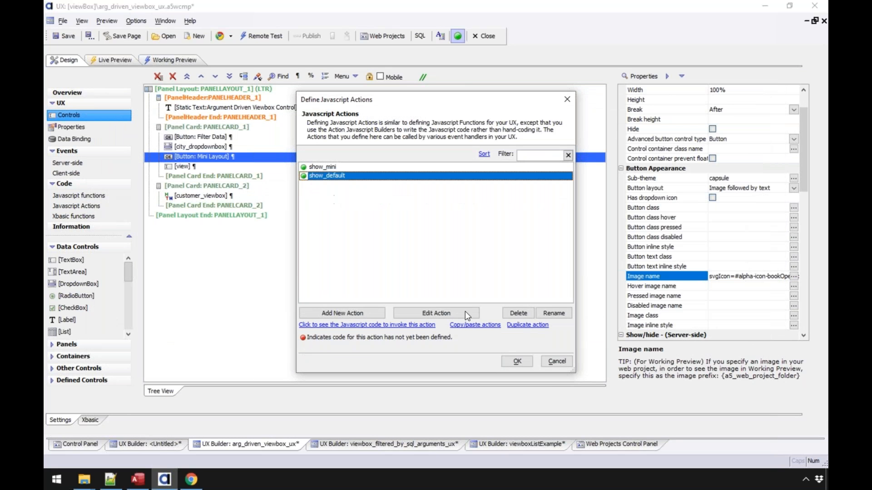
{"action": "left_click", "coordinate": [427, 313]}
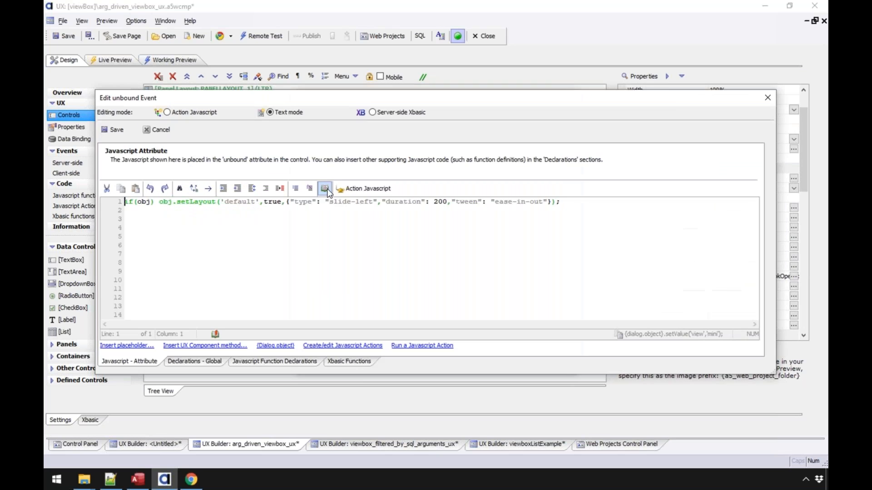
{"action": "left_click", "coordinate": [194, 115]}
{"action": "left_click", "coordinate": [438, 285]}
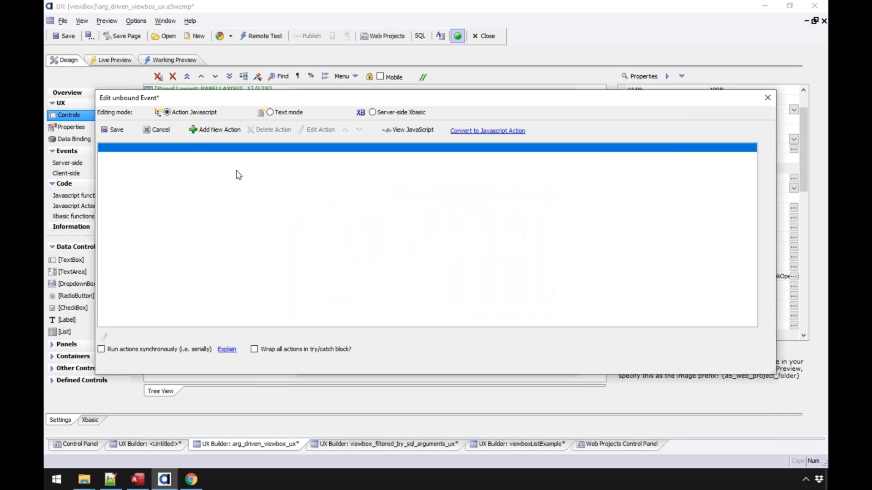
{"action": "left_click", "coordinate": [206, 130]}
{"action": "type", "text": "def"}
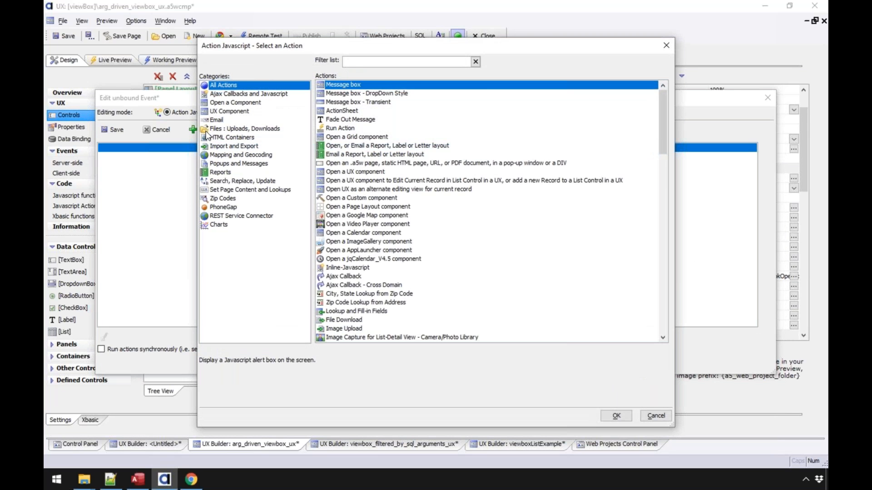
{"action": "key", "text": "BackSpace"}
{"action": "key", "text": "BackSpace"}
{"action": "key", "text": "BackSpace"}
{"action": "left_click", "coordinate": [655, 415]}
{"action": "left_click", "coordinate": [164, 130]}
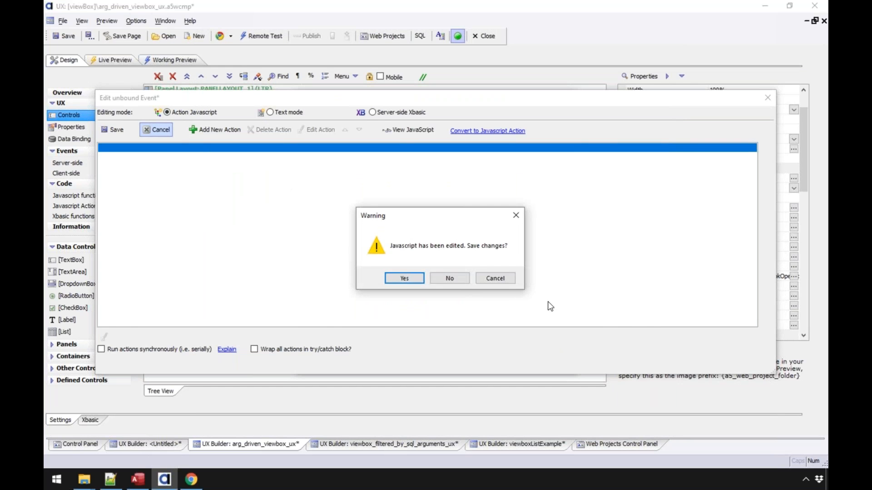
{"action": "left_click", "coordinate": [454, 279]}
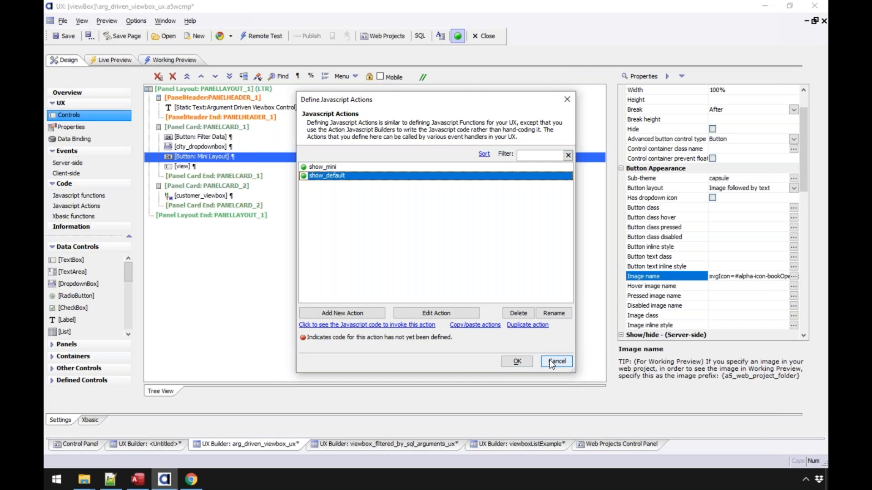
{"action": "left_click", "coordinate": [550, 361]}
{"action": "left_click", "coordinate": [430, 277]}
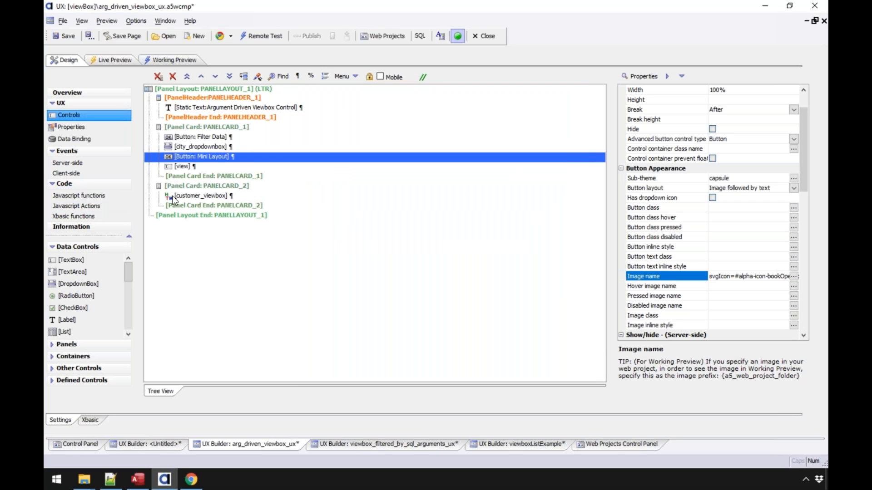
- Review the Mini Layout button's click event code, save it, and run the working preview again
{"action": "double_click", "coordinate": [184, 157]}
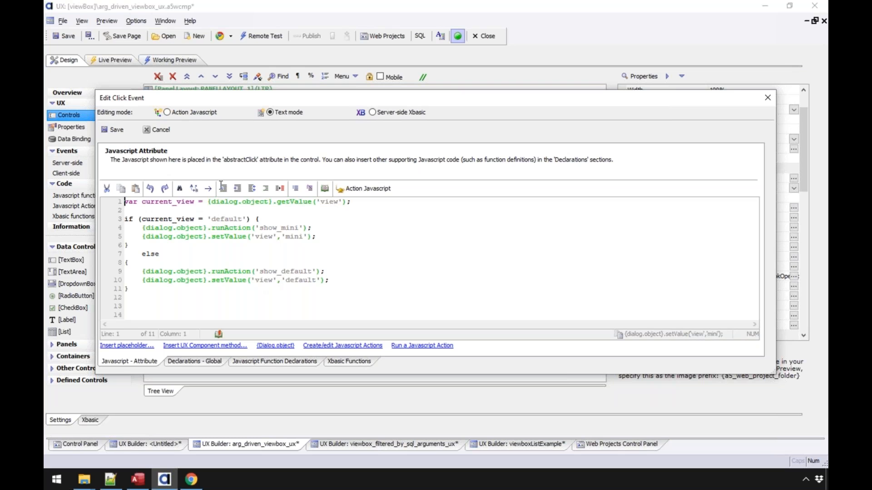
{"action": "left_click", "coordinate": [124, 130]}
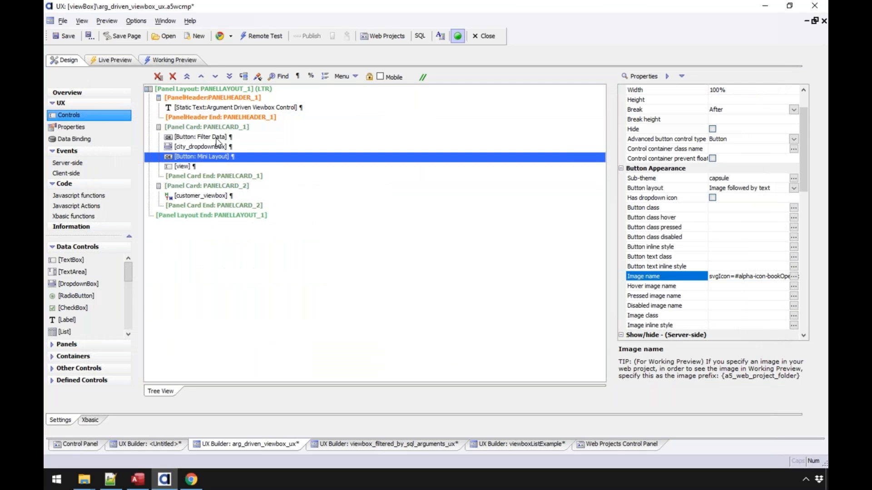
{"action": "left_click", "coordinate": [183, 61]}
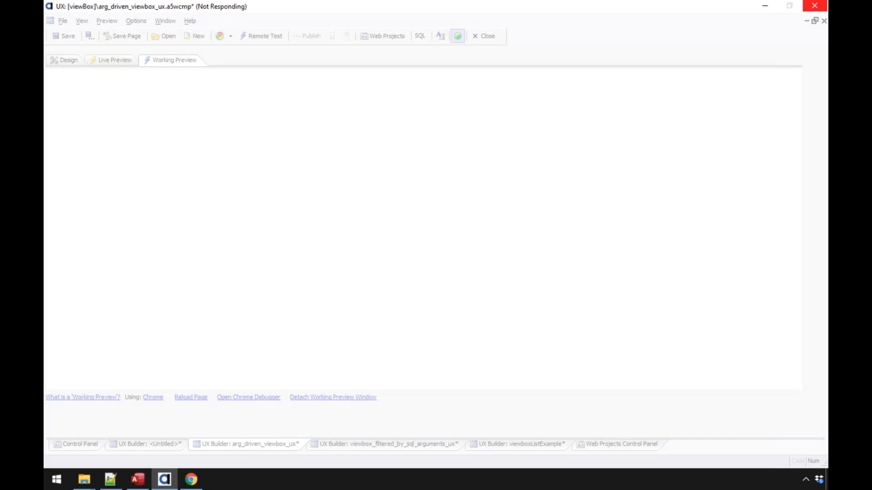
- Return to the design and examine the ViewBox control settings of the show_mini Javascript action
{"action": "left_click", "coordinate": [67, 61]}
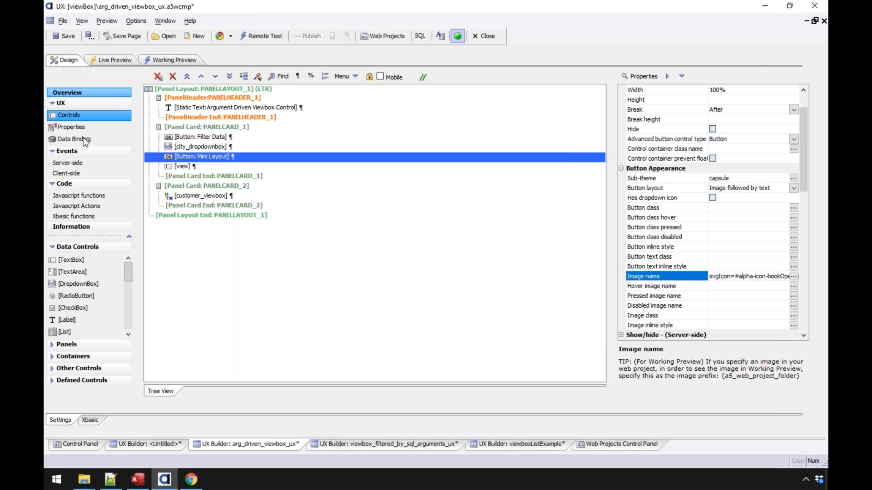
{"action": "left_click", "coordinate": [82, 206]}
{"action": "double_click", "coordinate": [320, 171]}
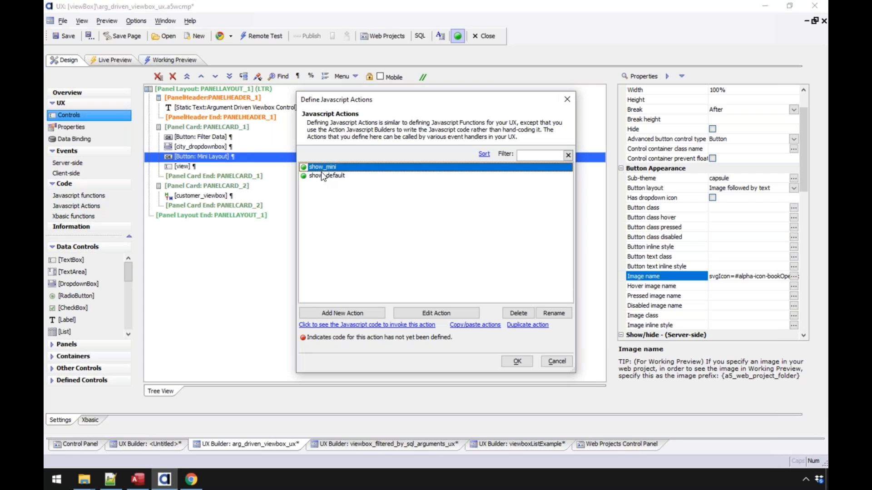
{"action": "double_click", "coordinate": [168, 150]}
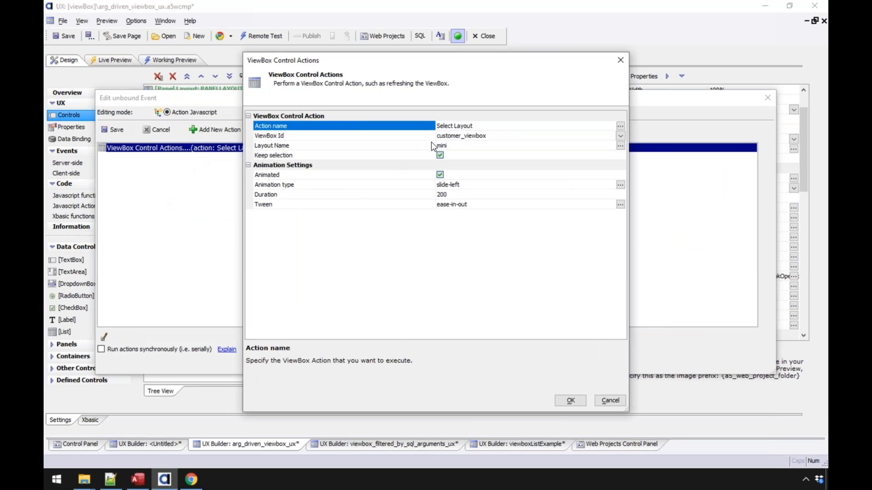
{"action": "left_click", "coordinate": [571, 401]}
{"action": "left_click", "coordinate": [164, 131]}
- Switch the show_default action's code to Action Javascript mode and add a new ViewBox Control Actions entry
{"action": "double_click", "coordinate": [323, 176]}
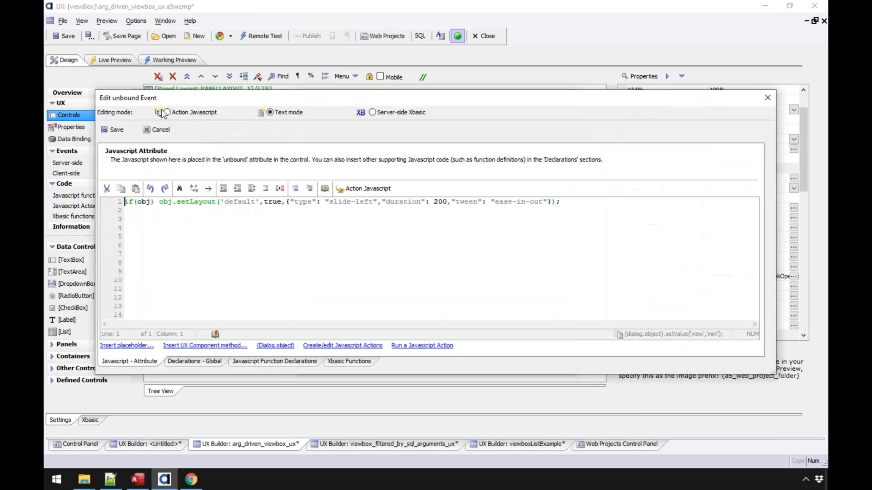
{"action": "left_click", "coordinate": [167, 113]}
{"action": "left_click", "coordinate": [435, 284]}
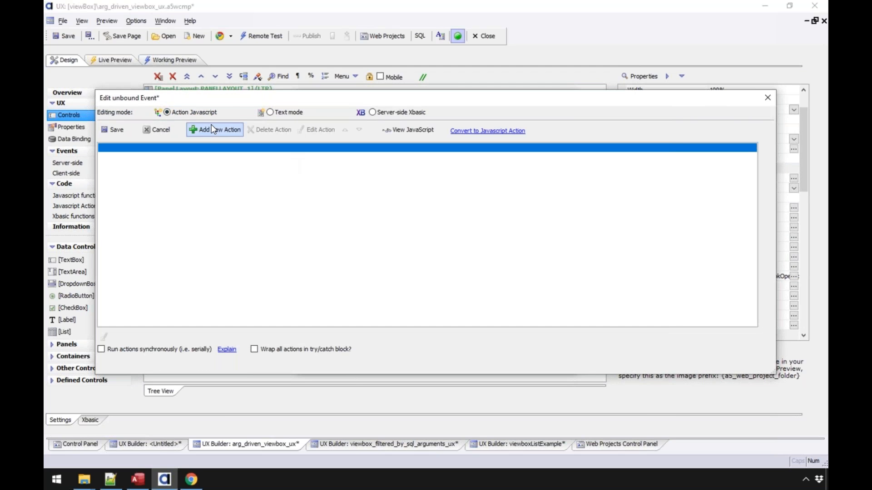
{"action": "left_click", "coordinate": [211, 129]}
{"action": "type", "text": "iew"}
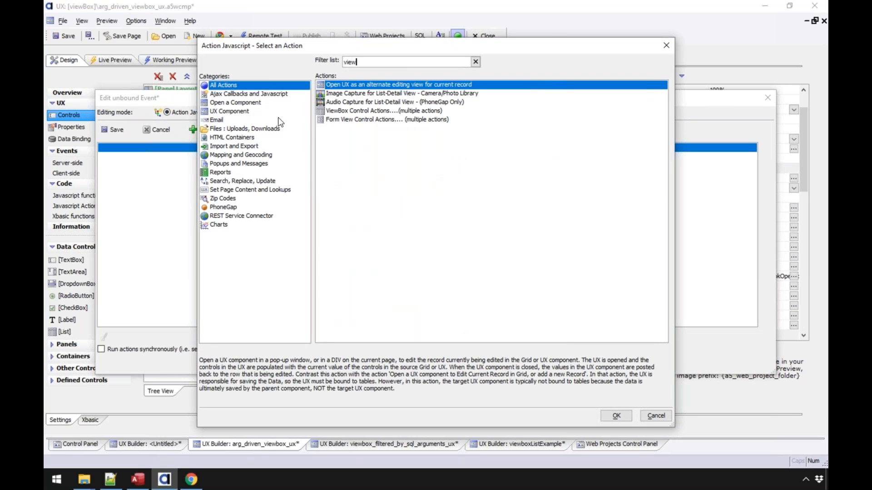
{"action": "double_click", "coordinate": [373, 112]}
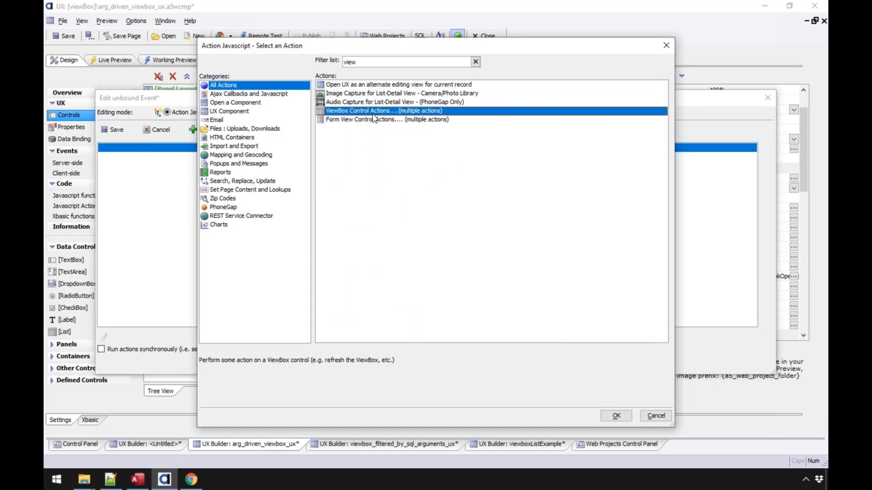
- Set the ViewBox control action to Select Layout and target customer_viewbox
{"action": "left_click", "coordinate": [620, 126]}
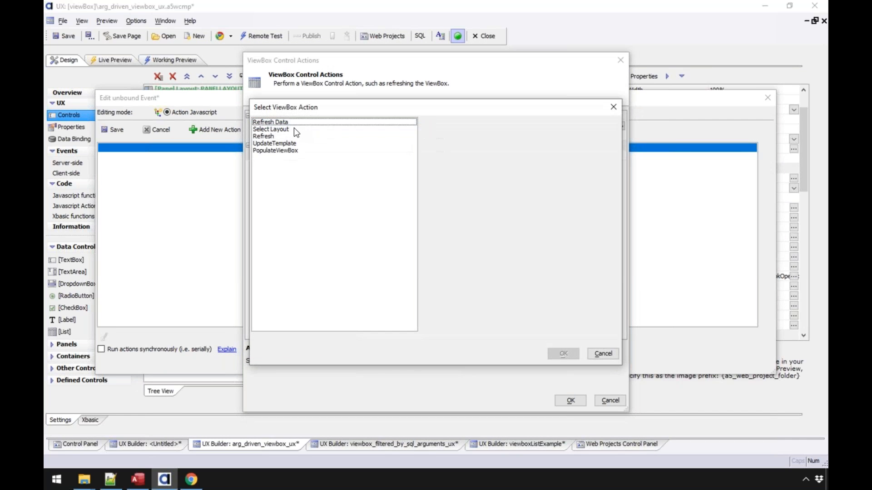
{"action": "left_click", "coordinate": [287, 130]}
{"action": "left_click", "coordinate": [565, 356]}
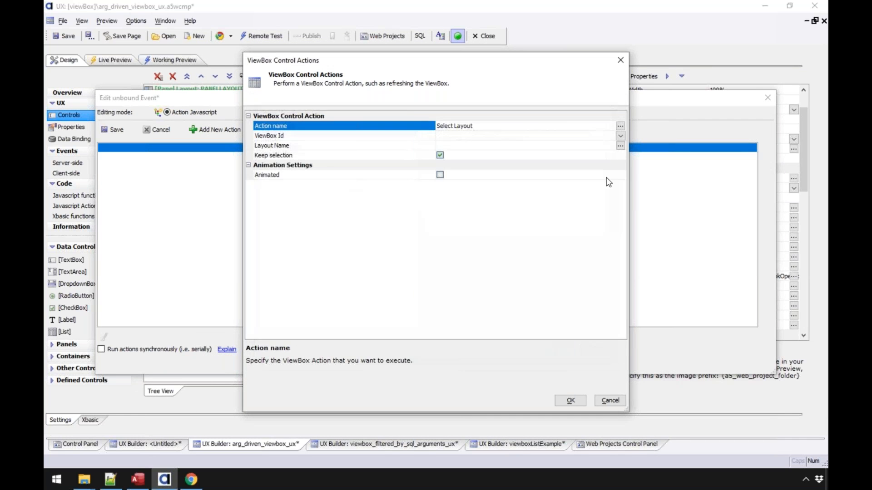
{"action": "left_click", "coordinate": [620, 136]}
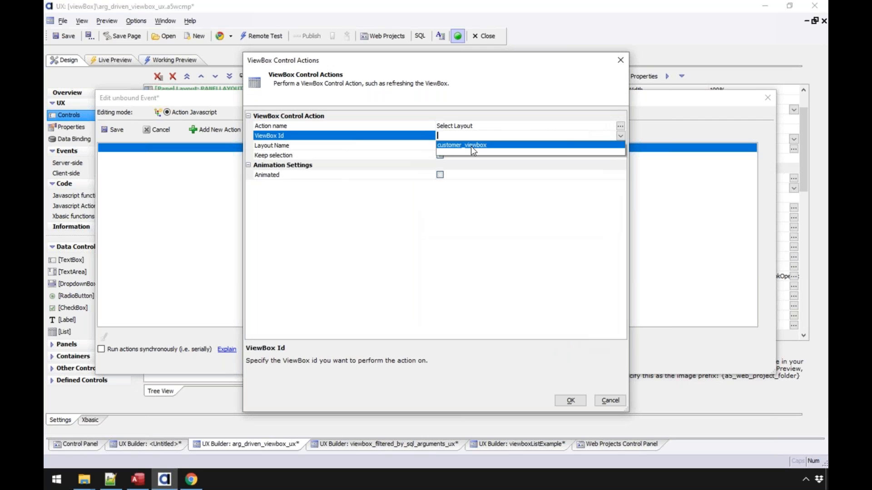
{"action": "left_click", "coordinate": [470, 146]}
- Choose default as the layout name, then save the show_default action and accept the Javascript action definitions
{"action": "left_click", "coordinate": [620, 146]}
{"action": "left_click", "coordinate": [393, 197]}
{"action": "left_click", "coordinate": [449, 280]}
{"action": "left_click", "coordinate": [562, 402]}
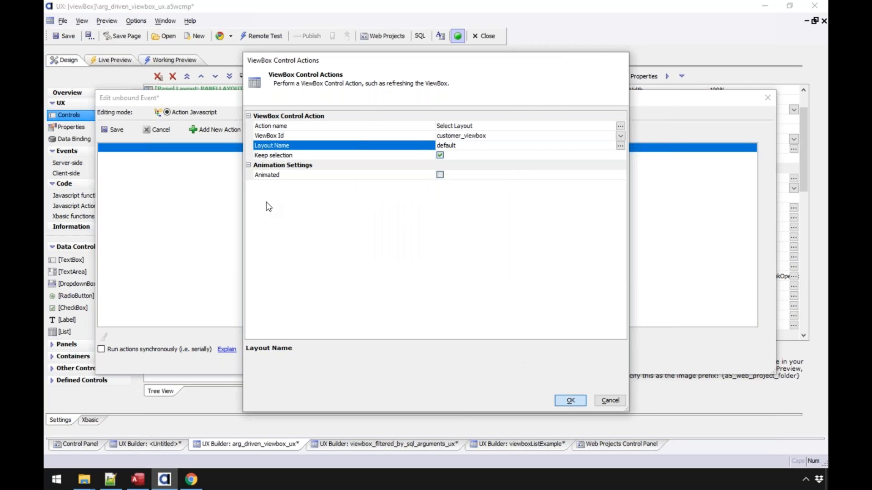
{"action": "left_click", "coordinate": [507, 264]}
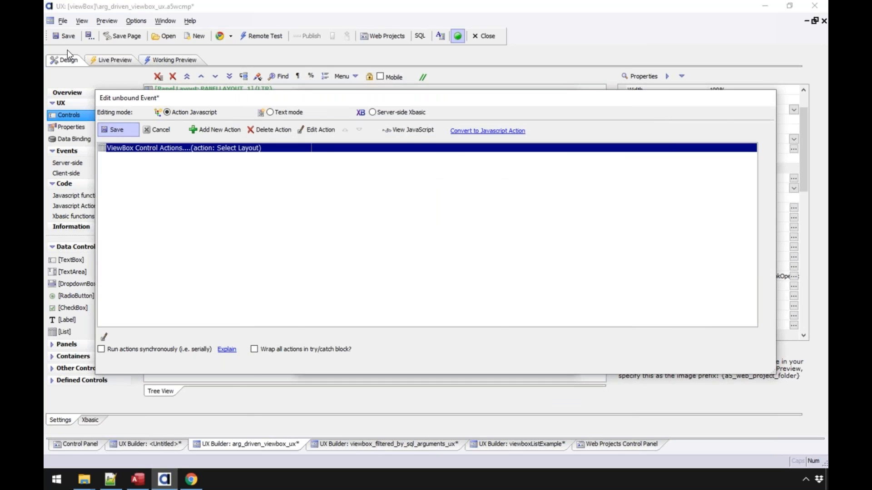
{"action": "left_click", "coordinate": [115, 129]}
{"action": "left_click", "coordinate": [509, 361]}
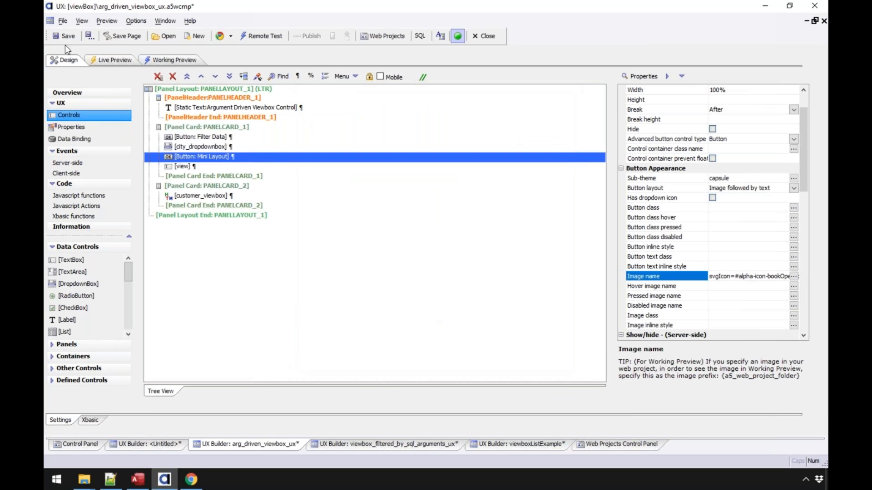
- Save the component, run the working preview, and choose London as the city
{"action": "left_click", "coordinate": [67, 38]}
{"action": "left_click", "coordinate": [163, 61]}
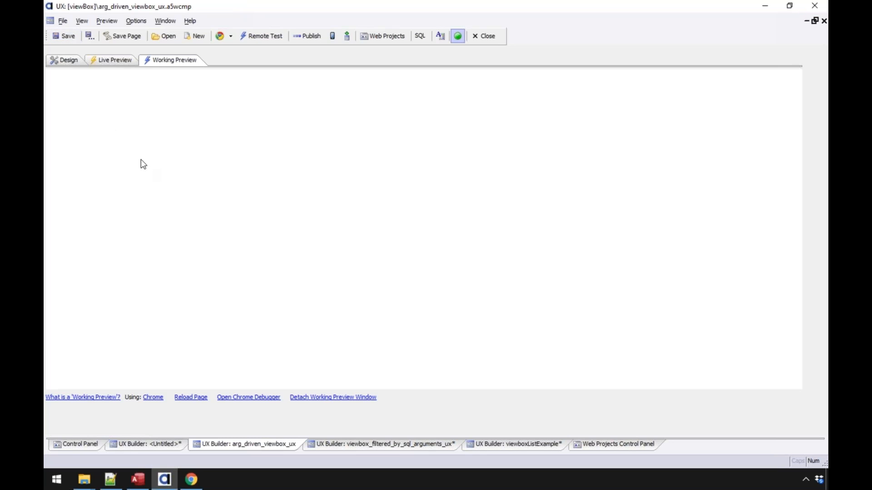
{"action": "left_click", "coordinate": [121, 158]}
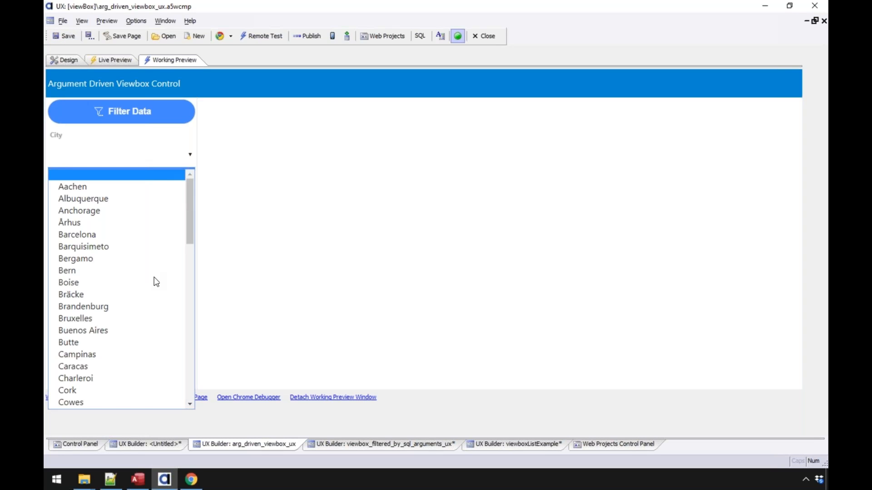
{"action": "scroll", "coordinate": [129, 404], "scroll_direction": "down", "scroll_amount": 2}
{"action": "scroll", "coordinate": [124, 386], "scroll_direction": "down", "scroll_amount": 5}
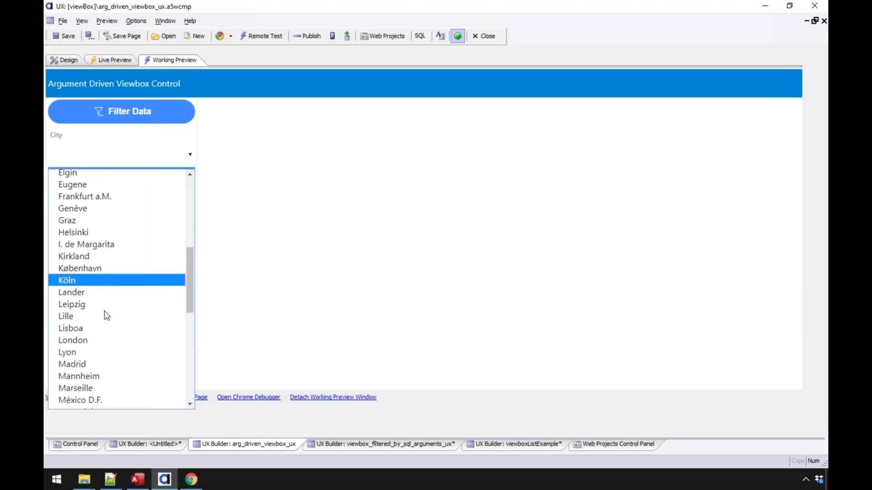
{"action": "left_click", "coordinate": [100, 340]}
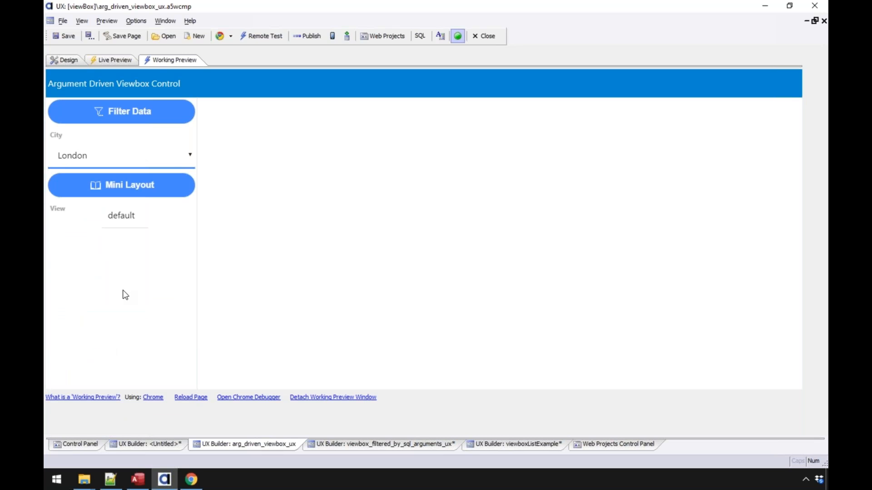
- Test the Mini Layout button repeatedly and check whether the View value toggles between layouts
{"action": "left_click", "coordinate": [133, 185]}
{"action": "left_click", "coordinate": [133, 185]}
{"action": "left_click", "coordinate": [133, 186]}
{"action": "left_click", "coordinate": [133, 185]}
{"action": "left_click", "coordinate": [134, 185]}
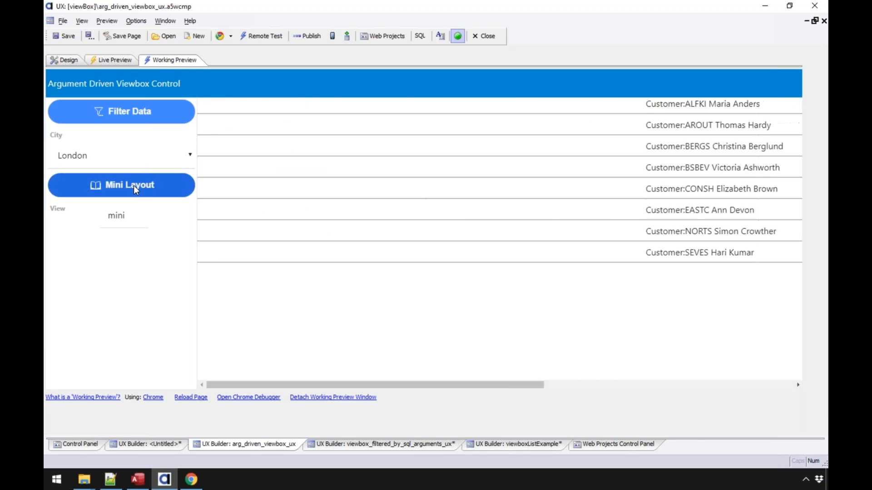
{"action": "mouse_move", "coordinate": [107, 216]}
{"action": "left_mouse_down"}
{"action": "mouse_move", "coordinate": [128, 216]}
{"action": "mouse_move", "coordinate": [109, 216]}
{"action": "left_mouse_up"}
{"action": "left_click", "coordinate": [130, 217]}
{"action": "left_click", "coordinate": [122, 194]}
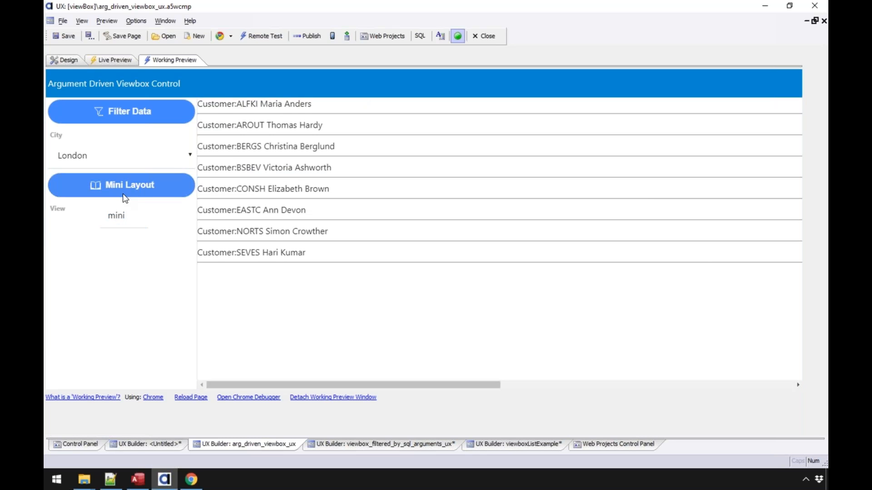
- Return to the design, correct the comparison operator in the if condition of the Mini Layout button's click event code, and save it
{"action": "left_click", "coordinate": [58, 57]}
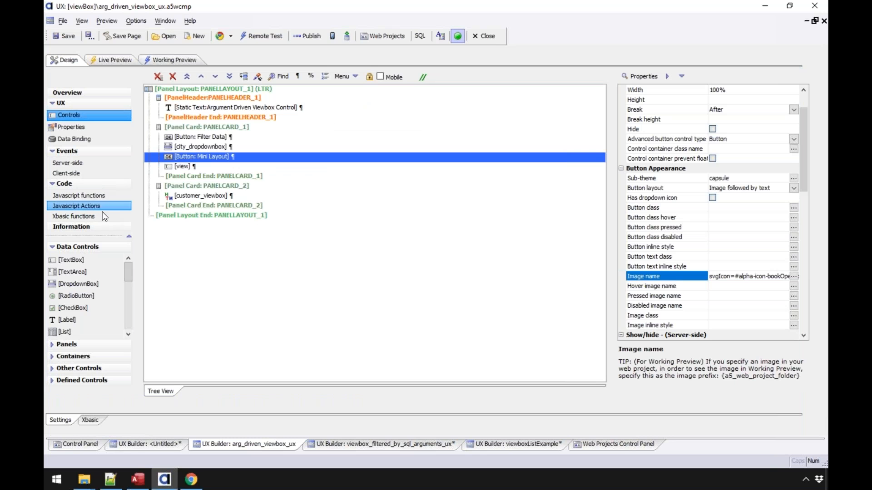
{"action": "left_click", "coordinate": [103, 209]}
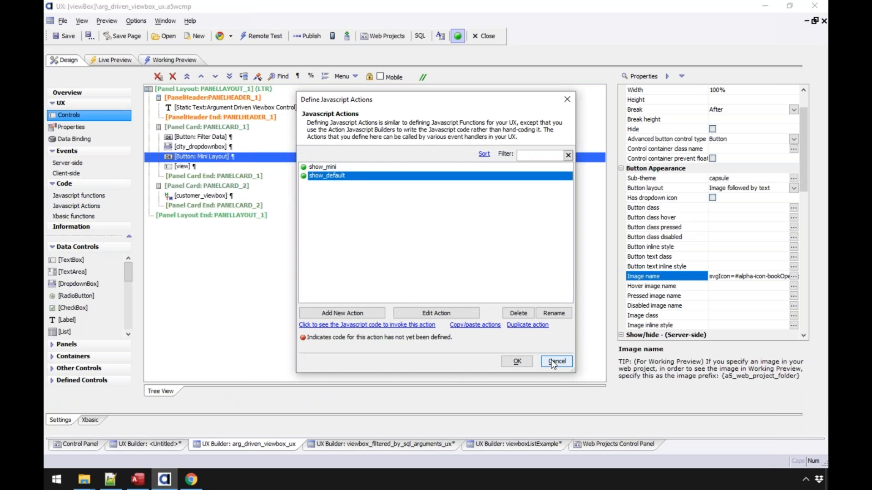
{"action": "left_click", "coordinate": [554, 362]}
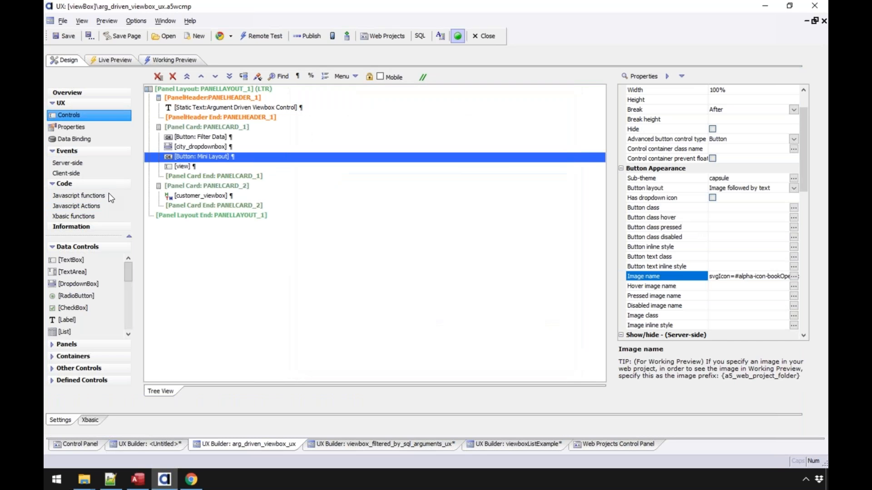
{"action": "double_click", "coordinate": [193, 157]}
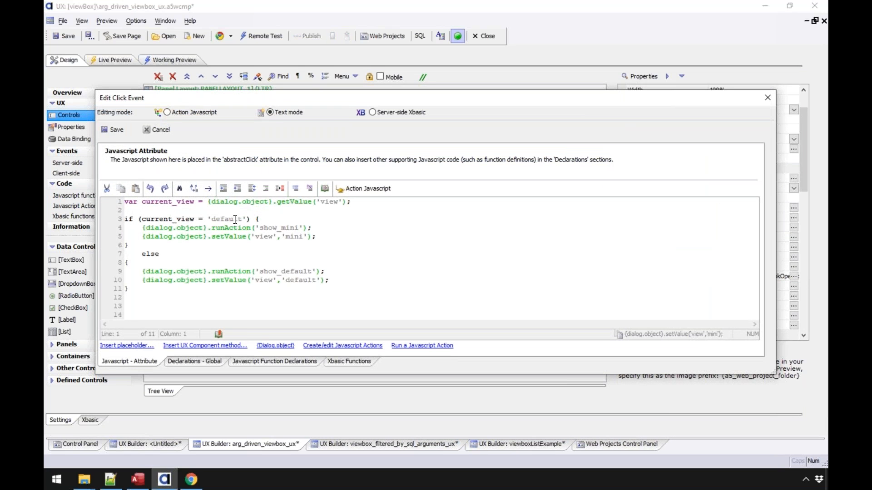
{"action": "left_click", "coordinate": [204, 219]}
{"action": "left_click", "coordinate": [112, 130]}
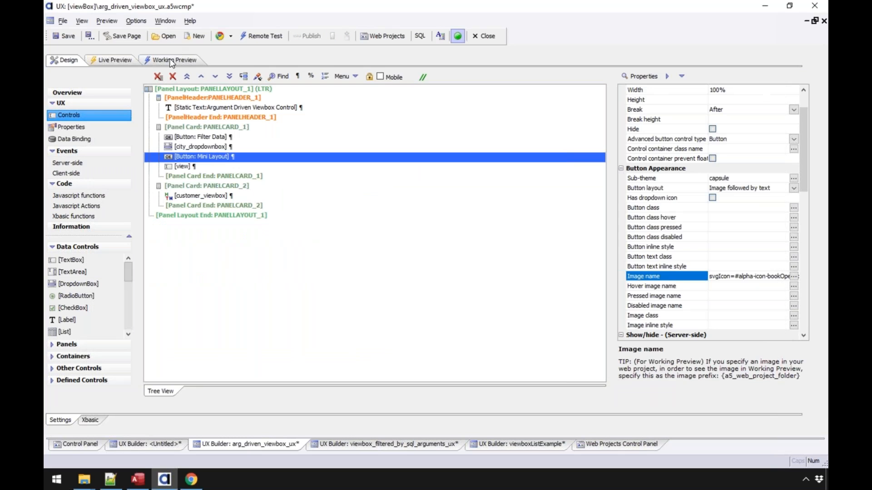
- Run the working preview with the corrected click event code and select London in the city list
{"action": "left_click", "coordinate": [169, 61]}
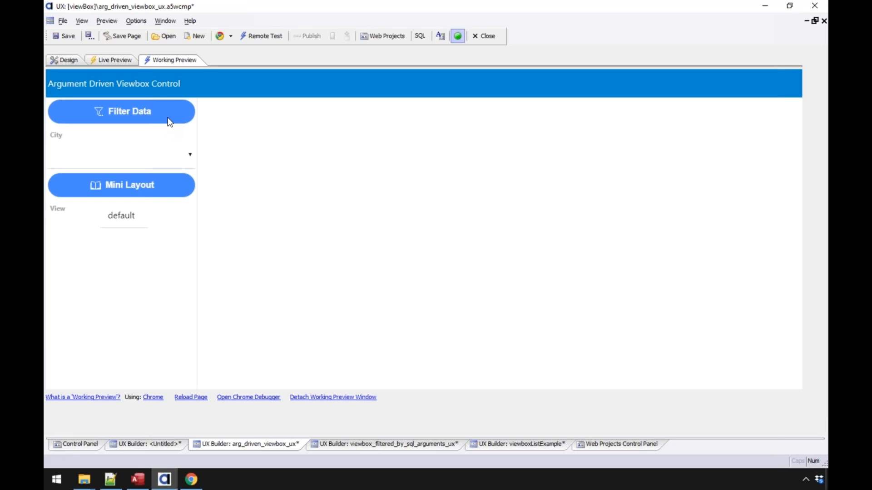
{"action": "left_click", "coordinate": [152, 160]}
{"action": "scroll", "coordinate": [152, 295], "scroll_direction": "down", "scroll_amount": 7}
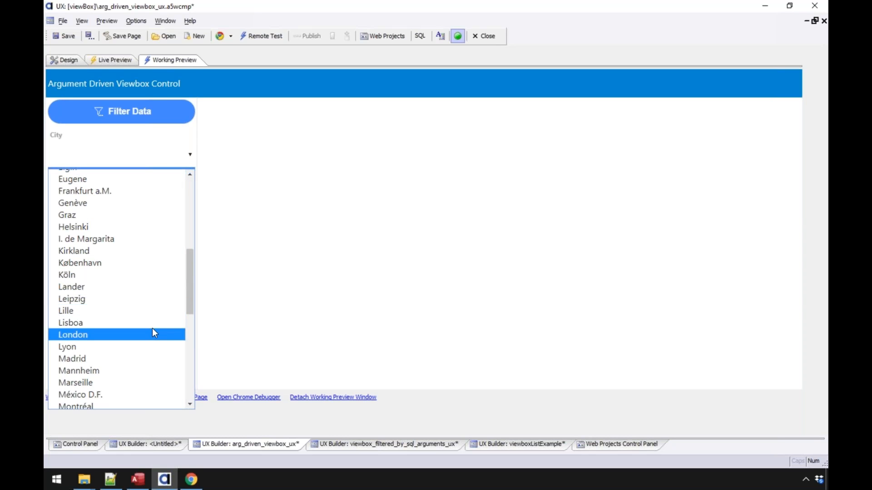
{"action": "left_click", "coordinate": [153, 334]}
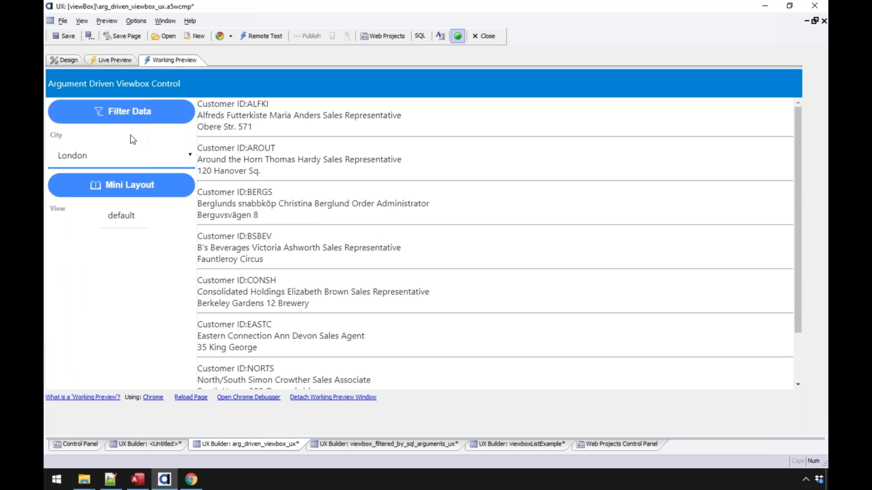
- Toggle the customer ViewBox repeatedly between the mini and default layouts with the Mini Layout button
{"action": "left_click", "coordinate": [135, 187]}
{"action": "left_click", "coordinate": [135, 187]}
{"action": "left_click", "coordinate": [135, 186]}
{"action": "left_click", "coordinate": [135, 187]}
{"action": "left_click", "coordinate": [135, 187]}
{"action": "left_click", "coordinate": [134, 187]}
{"action": "left_click", "coordinate": [136, 186]}
{"action": "left_click", "coordinate": [135, 186]}
{"action": "left_click", "coordinate": [136, 186]}
{"action": "left_click", "coordinate": [135, 187]}
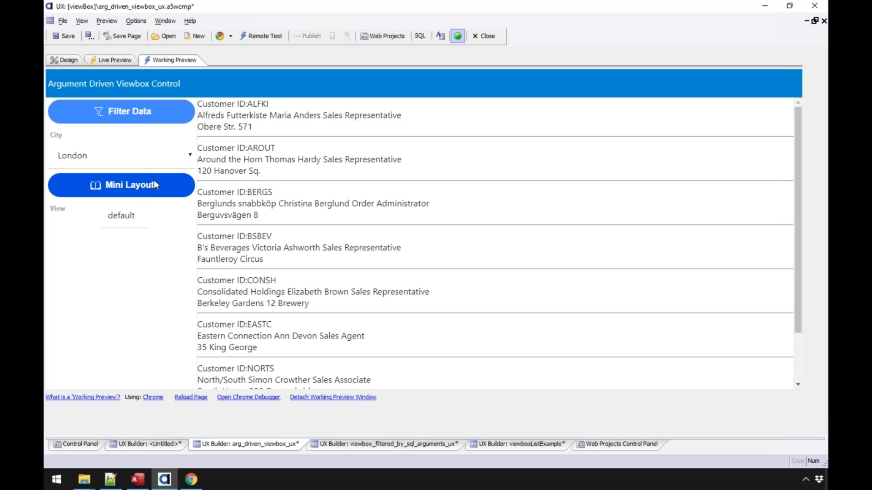
- Switch to the Alpha Anywhere Online presentation in Keynote and show its first slide
{"action": "mouse_move", "coordinate": [828, 1]}
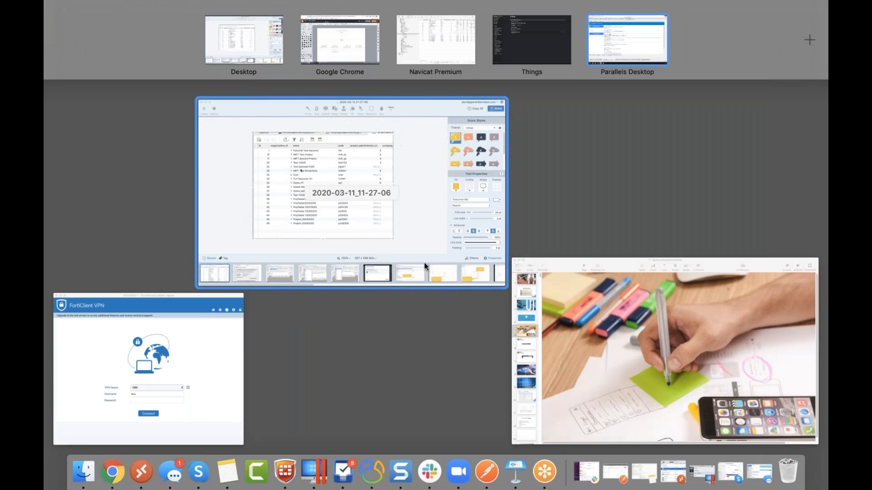
{"action": "left_click", "coordinate": [633, 321]}
{"action": "left_click", "coordinate": [73, 76]}
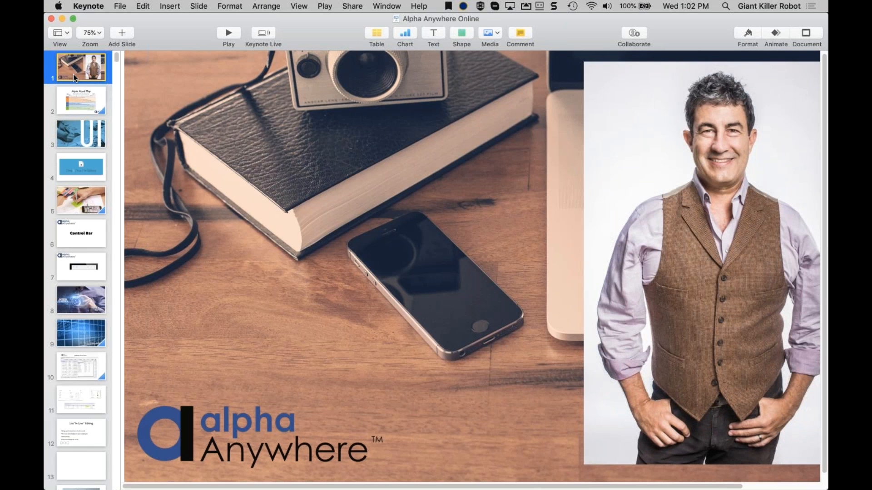